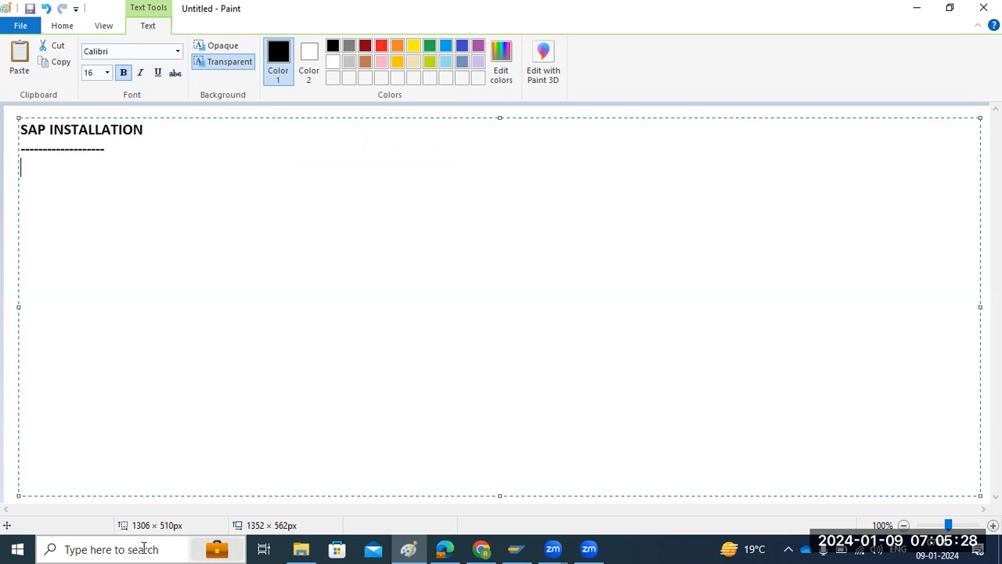
pyautogui.click(143, 548)
pyautogui.write('rdp')
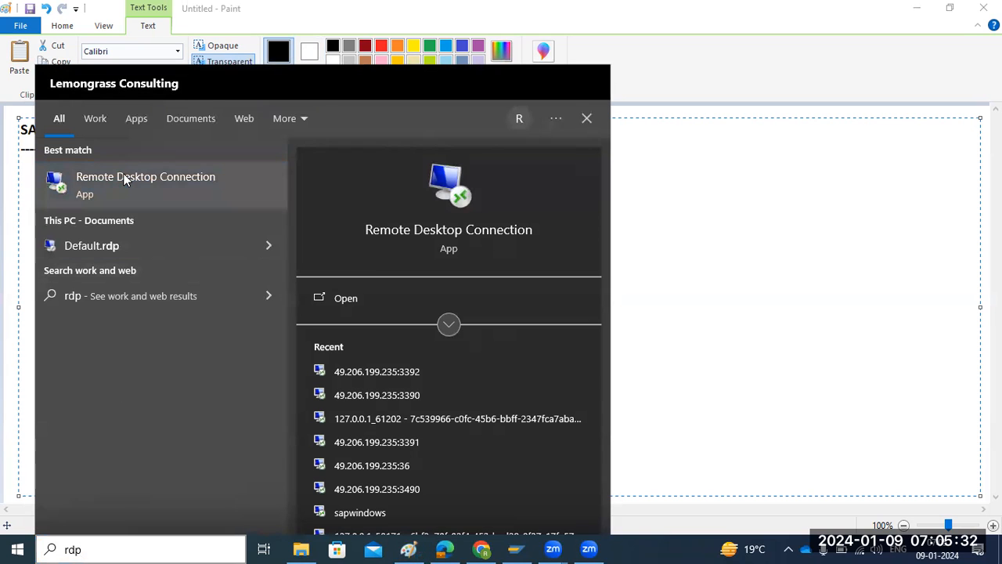
pyautogui.click(121, 179)
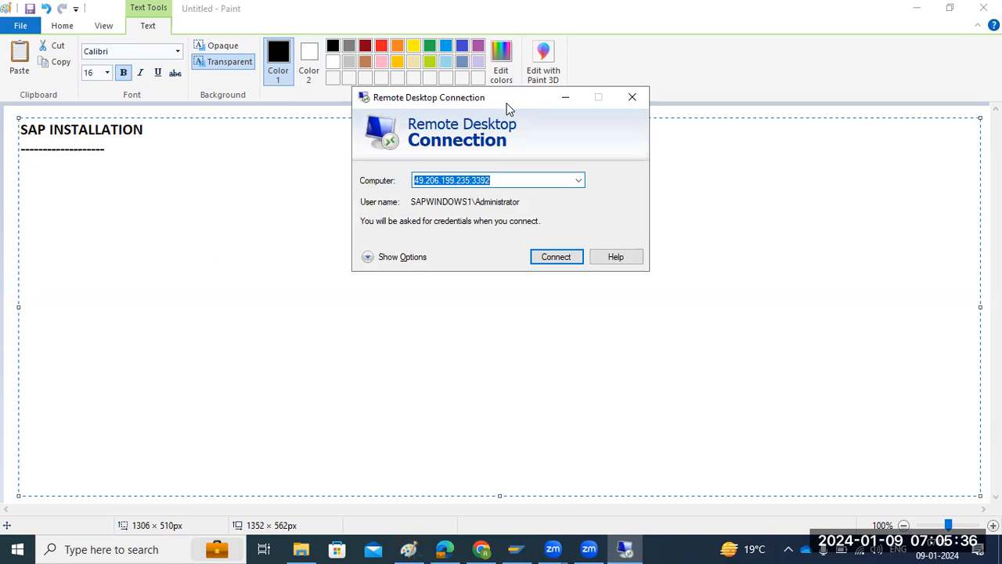
pyautogui.moveTo(507, 108); pyautogui.dragTo(451, 180)
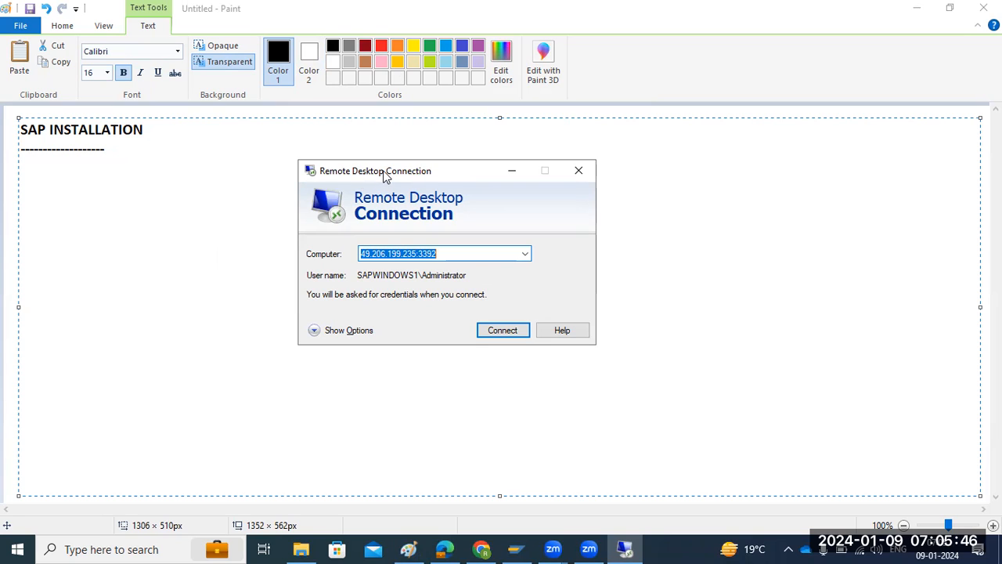
pyautogui.moveTo(386, 171); pyautogui.dragTo(390, 142)
pyautogui.click(583, 143)
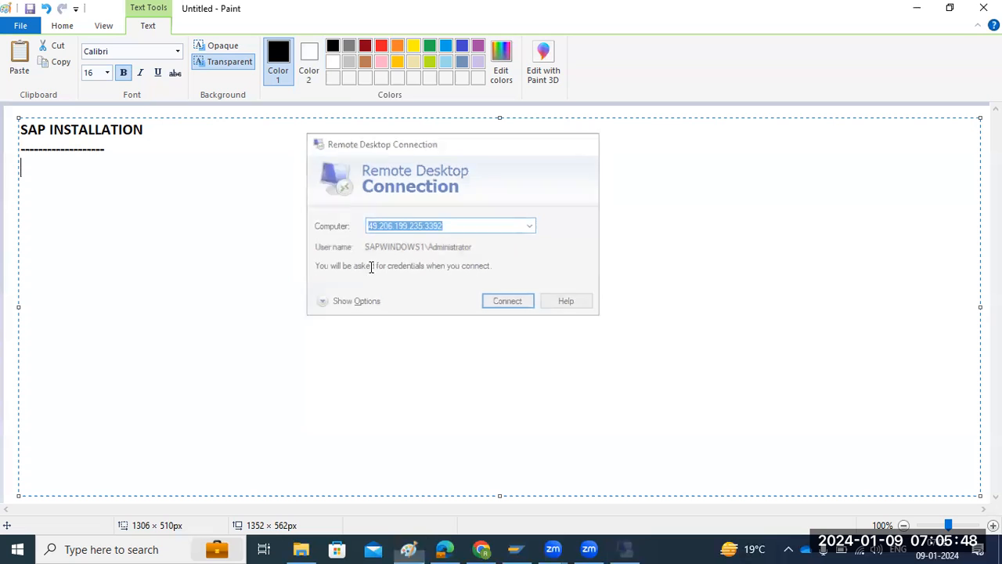
pyautogui.click(135, 548)
pyautogui.write('remote')
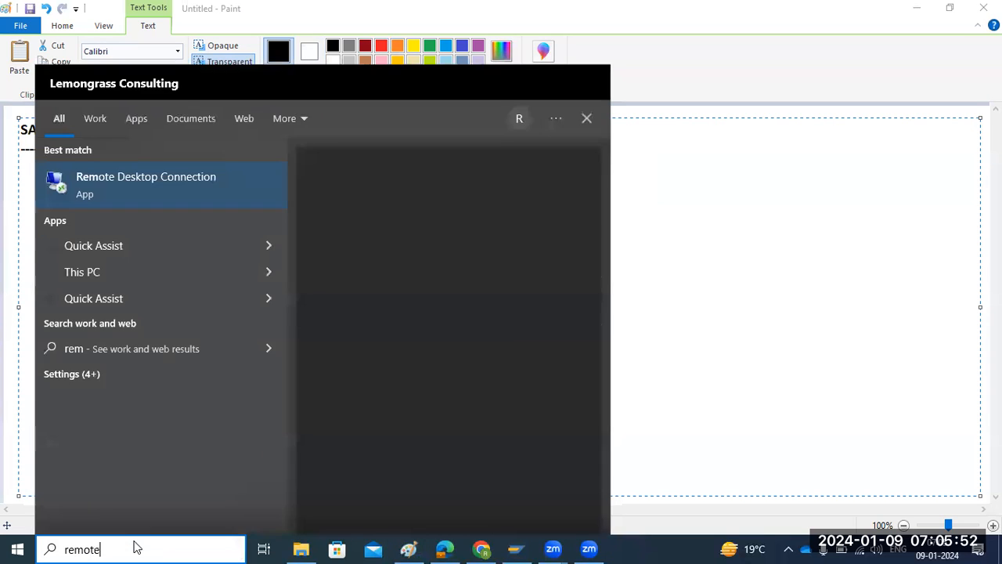
pyautogui.click(138, 186)
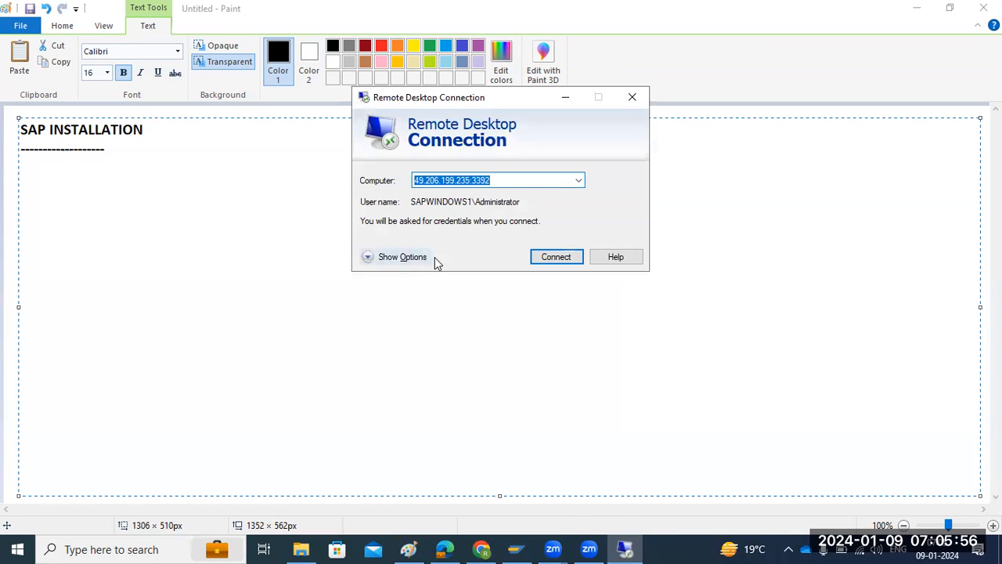
pyautogui.click(580, 181)
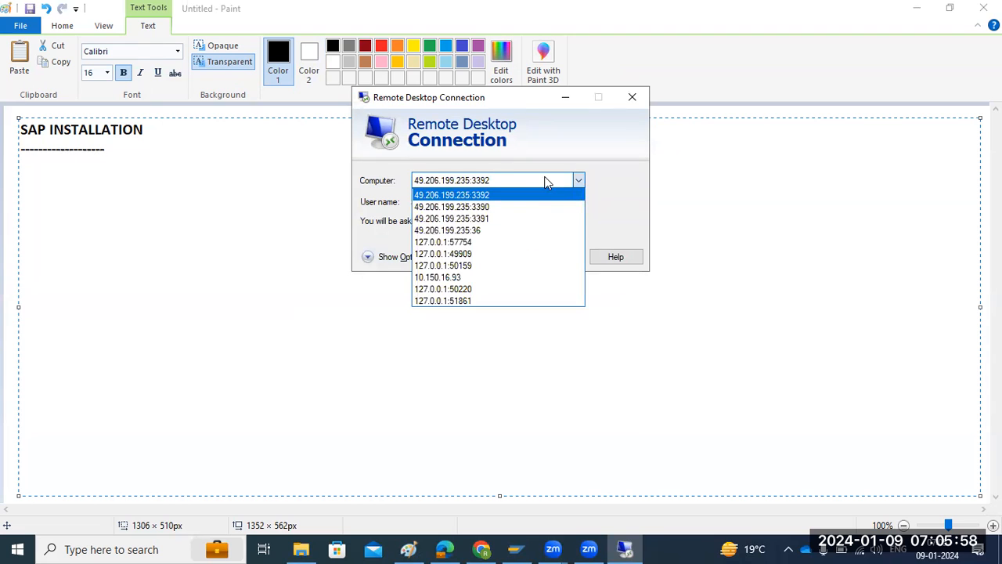
pyautogui.click(478, 196)
pyautogui.click(500, 180)
pyautogui.moveTo(500, 181); pyautogui.dragTo(404, 191)
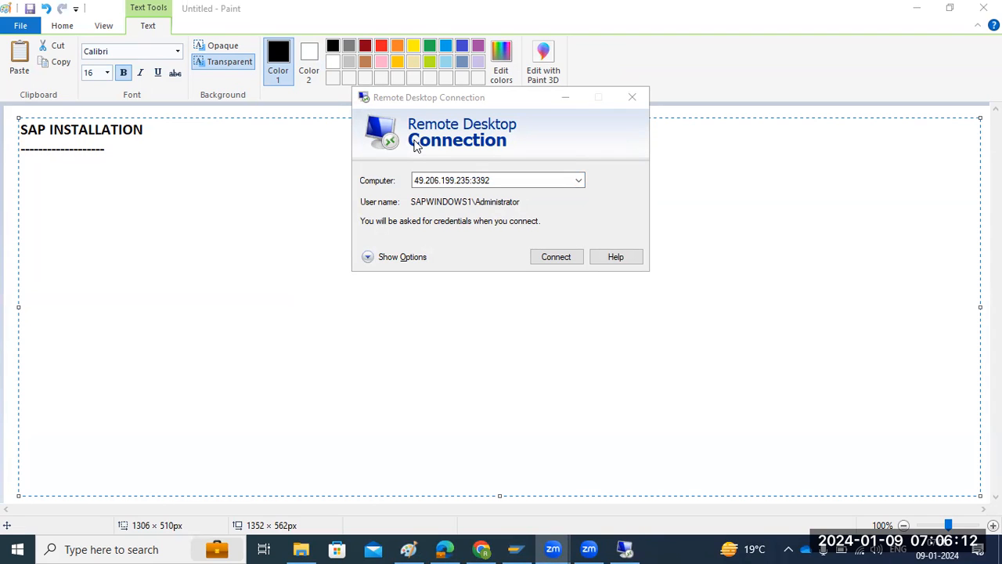
pyautogui.click(548, 258)
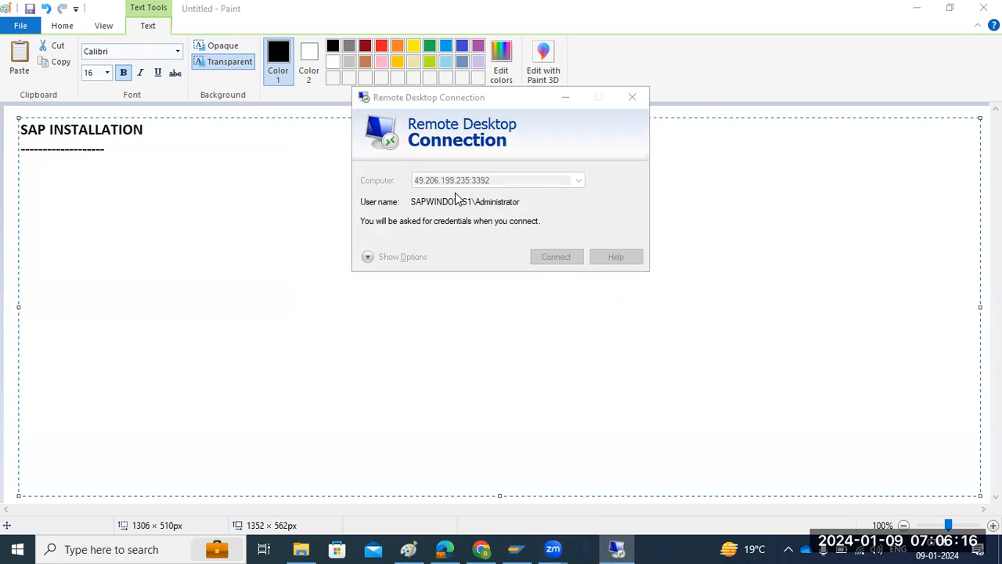
pyautogui.click(572, 280)
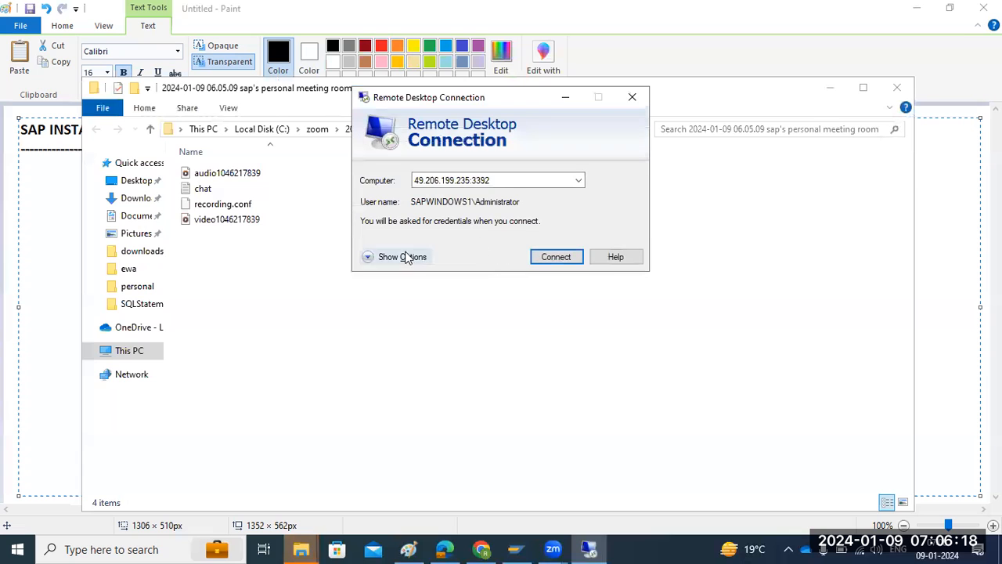
pyautogui.click(827, 90)
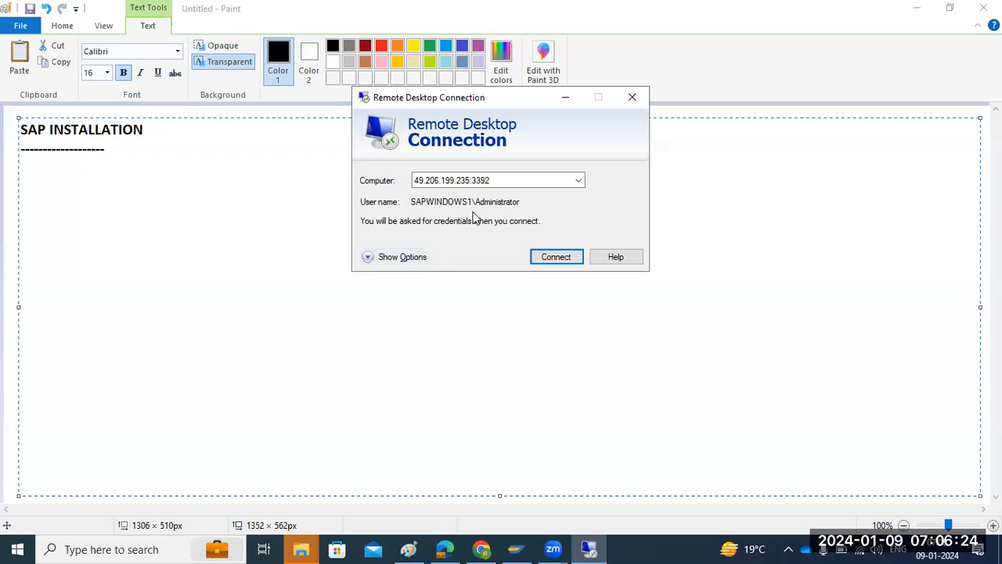
# Expand the connection options and connect to the remote computer as SAPWINDOWS1\Administrator, entering the account password.
pyautogui.click(404, 261)
pyautogui.press('Tab')
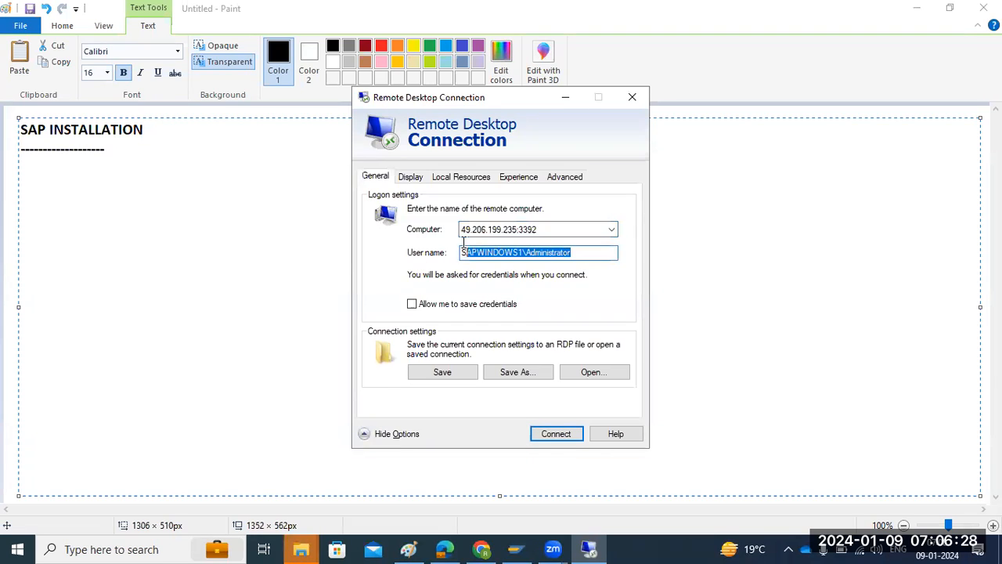
pyautogui.click(529, 251)
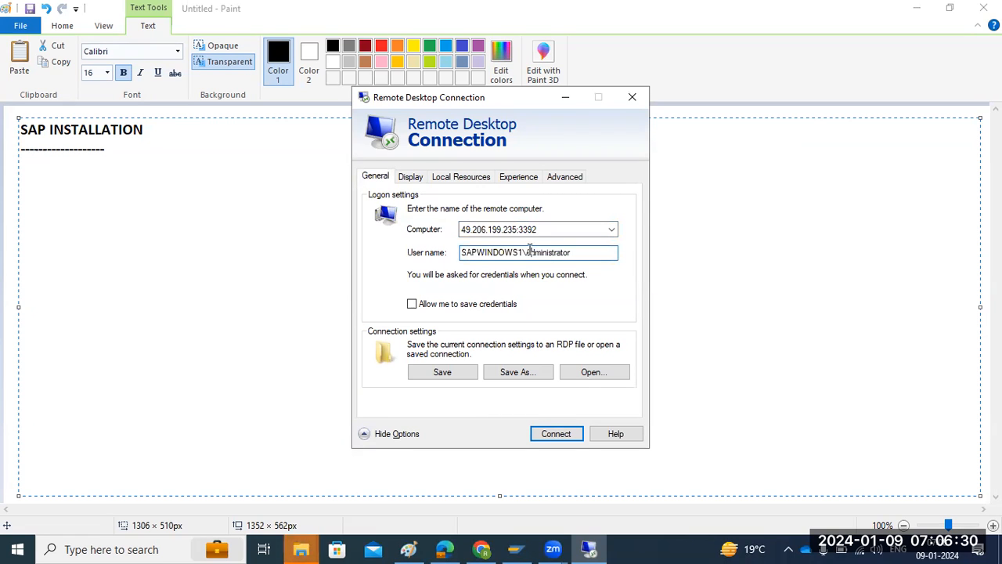
pyautogui.click(557, 433)
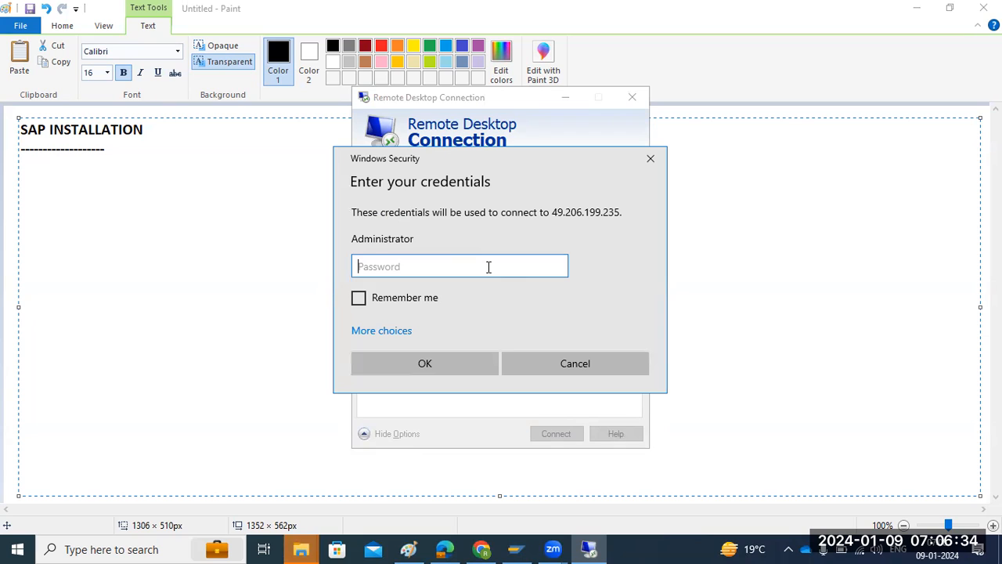
pyautogui.write('••••••••••')
pyautogui.press('Return')
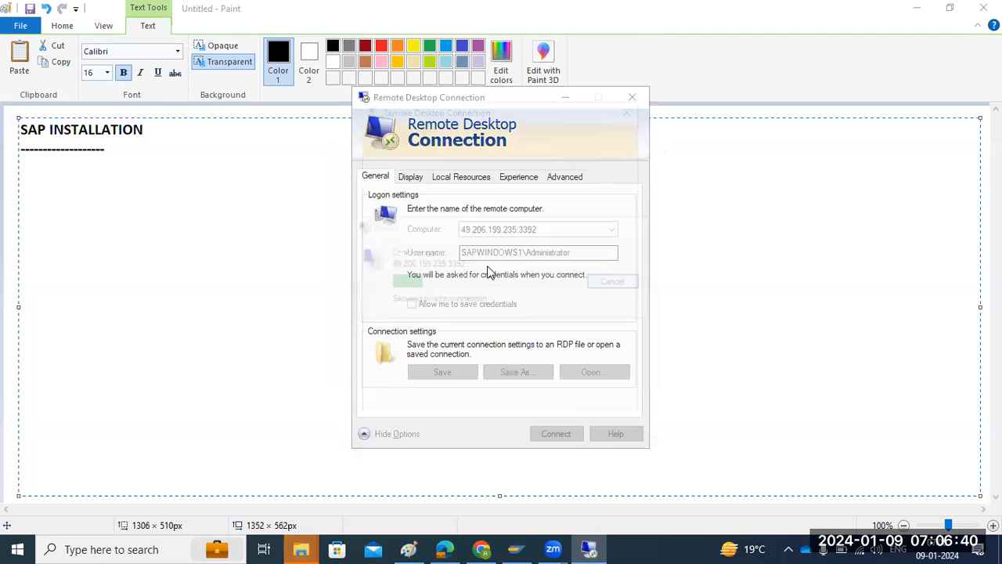
pyautogui.click(555, 425)
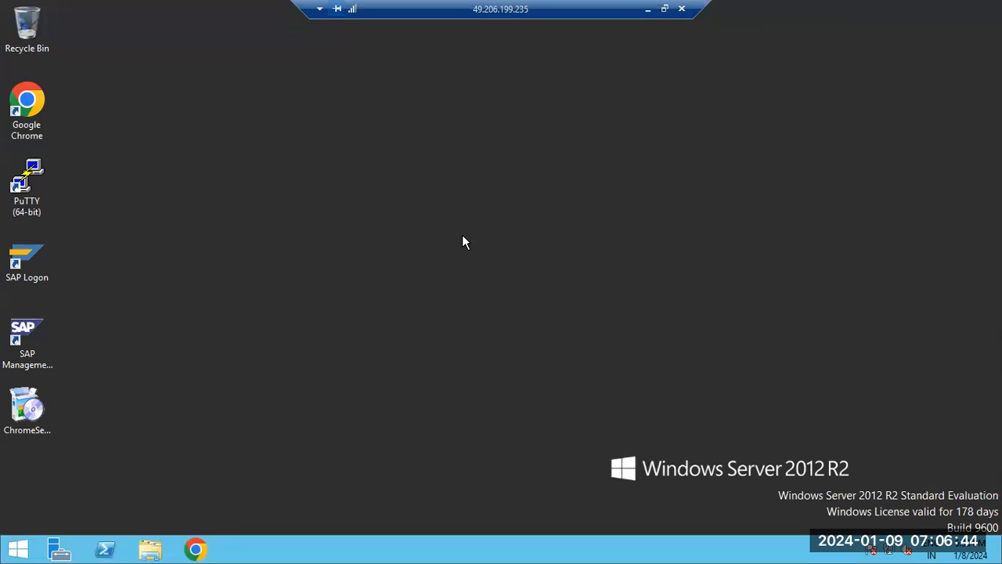
# Refresh the remote server's desktop, minimizing and restoring the remote session in between.
pyautogui.rightClick(302, 232)
pyautogui.click(351, 274)
pyautogui.rightClick(318, 201)
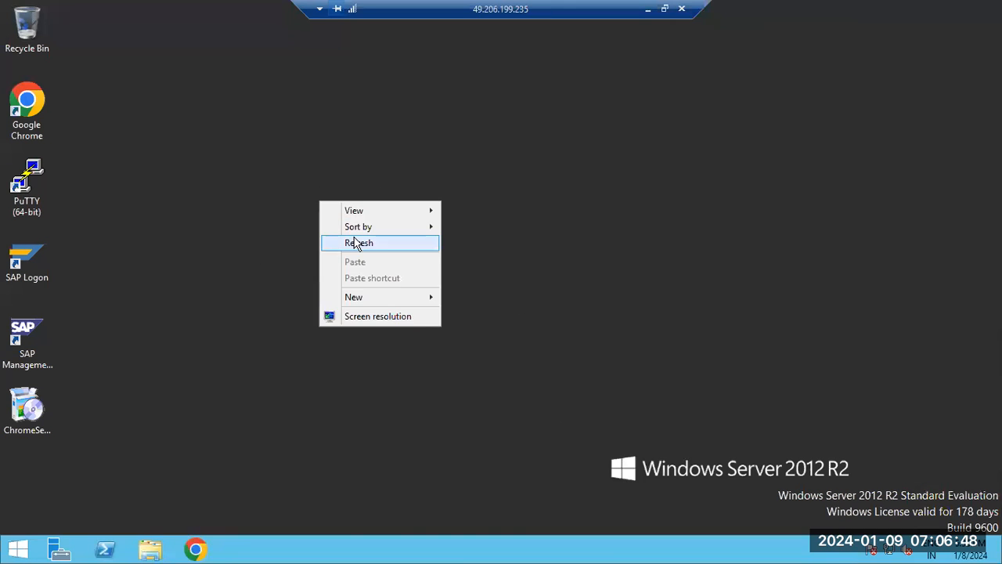
pyautogui.click(354, 238)
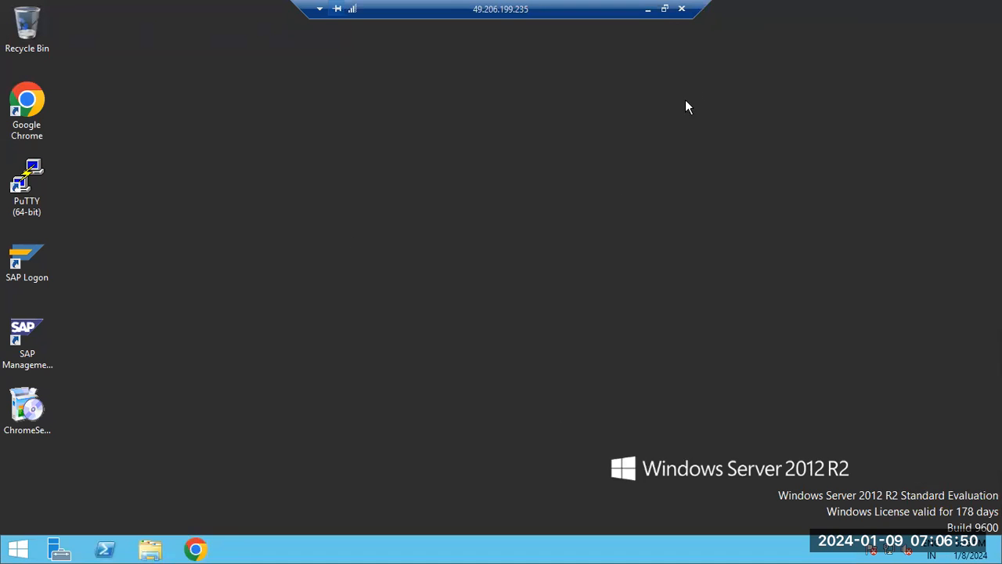
pyautogui.click(647, 9)
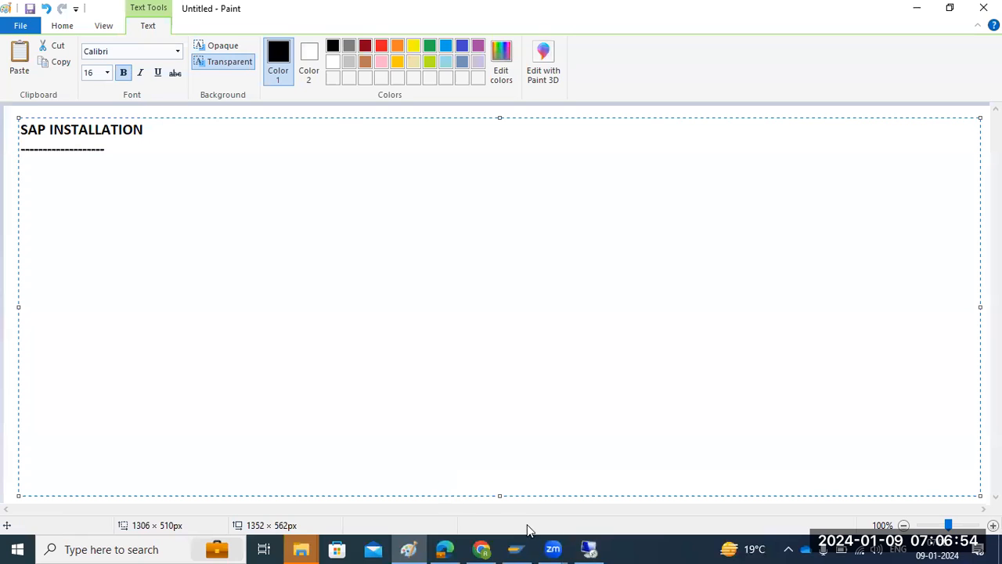
pyautogui.click(591, 541)
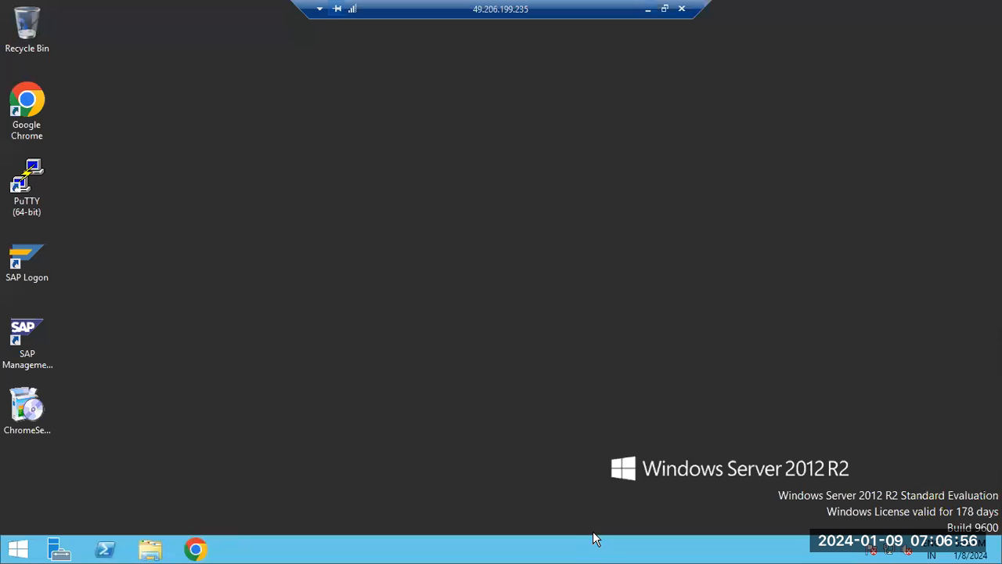
pyautogui.rightClick(318, 182)
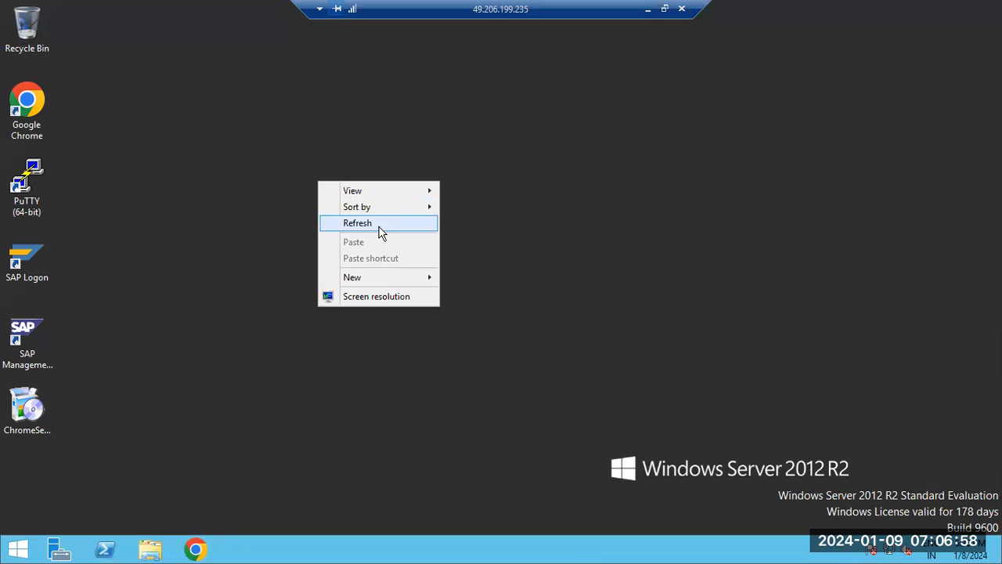
pyautogui.click(381, 228)
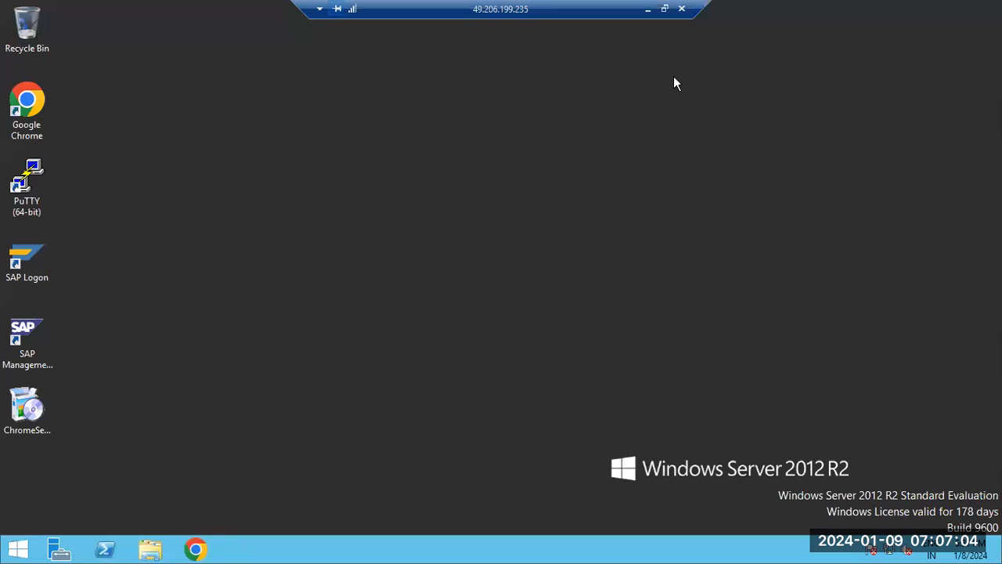
# Switch to the Paint notes and add the line "WIndows - we can use RDP connection to login" under the heading.
pyautogui.click(647, 9)
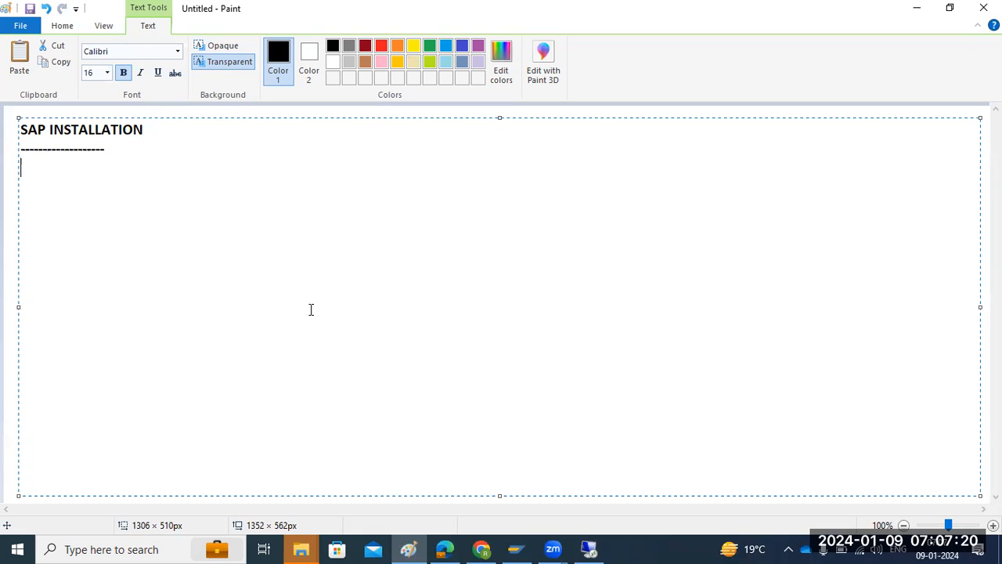
pyautogui.write('WIndows - we can use RDP connection to login')
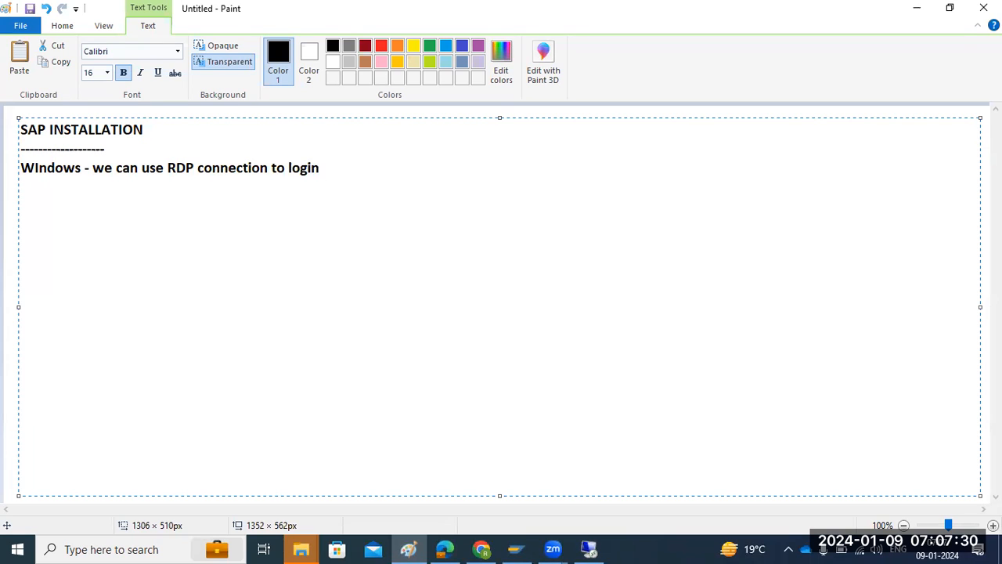
# Add the line "LINUX - we can use putty tool" below the Windows line in the notes.
pyautogui.press('Return')
pyautogui.write('LINUX - we can us')
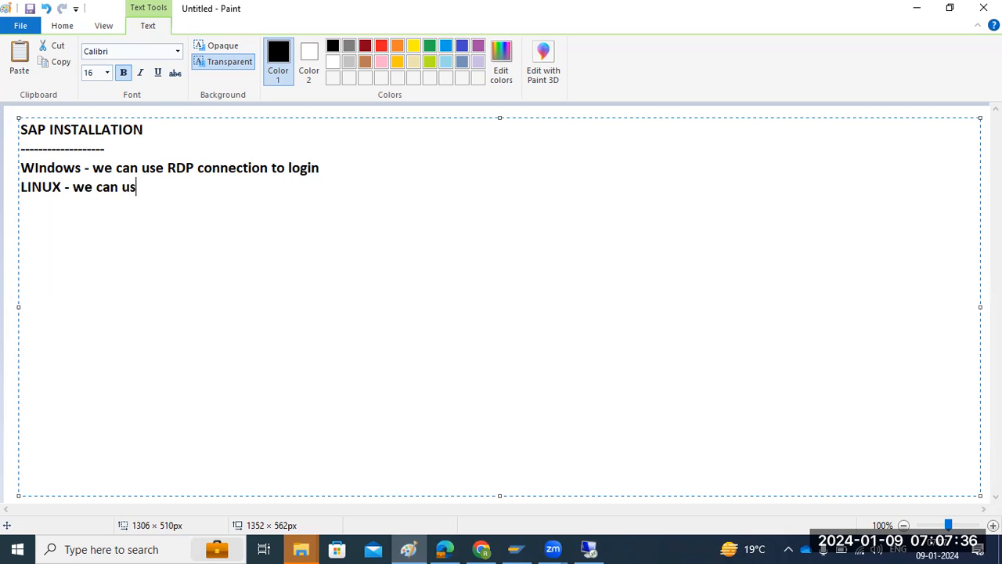
pyautogui.write('e putty tool')
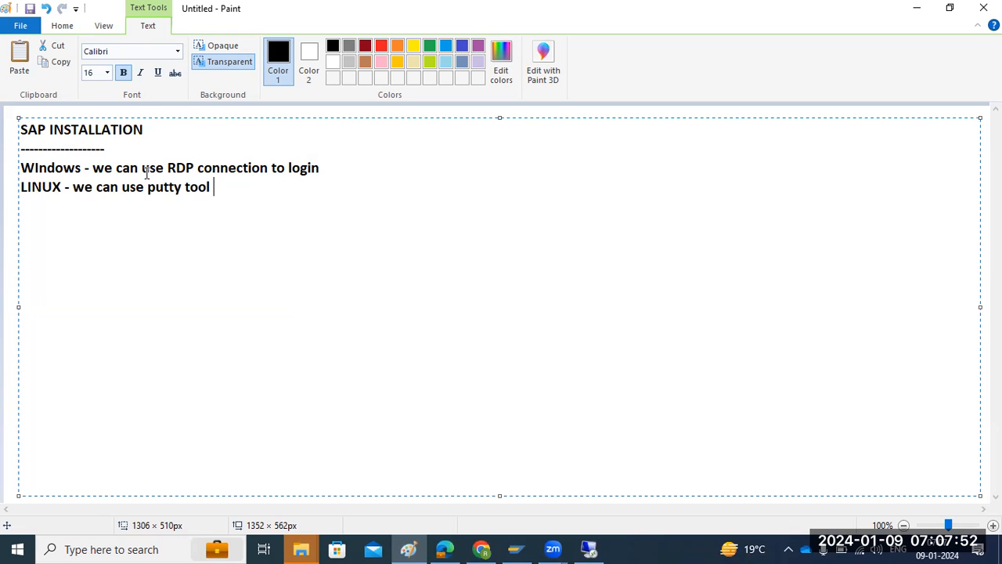
pyautogui.moveTo(149, 167); pyautogui.dragTo(219, 167)
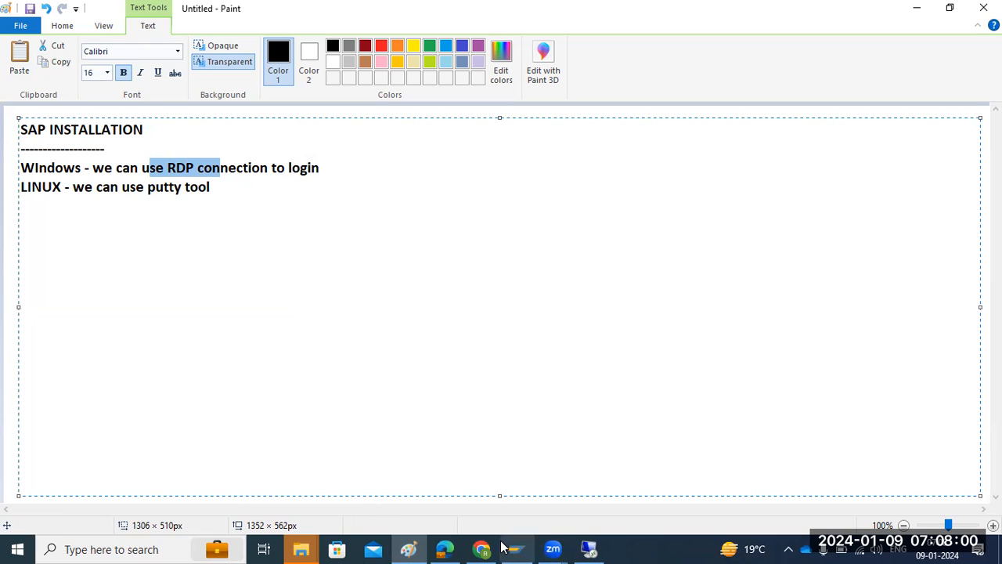
# Switch to Chrome, search for "RDP connection APP" in a new tab and open the Google Play page for Remote Desktop.
pyautogui.moveTo(491, 541)
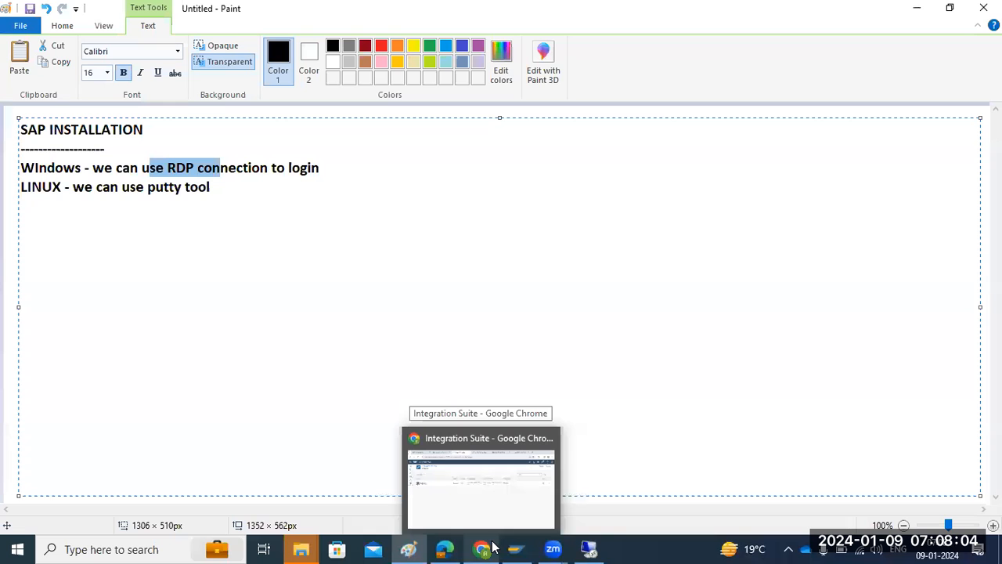
pyautogui.click(492, 546)
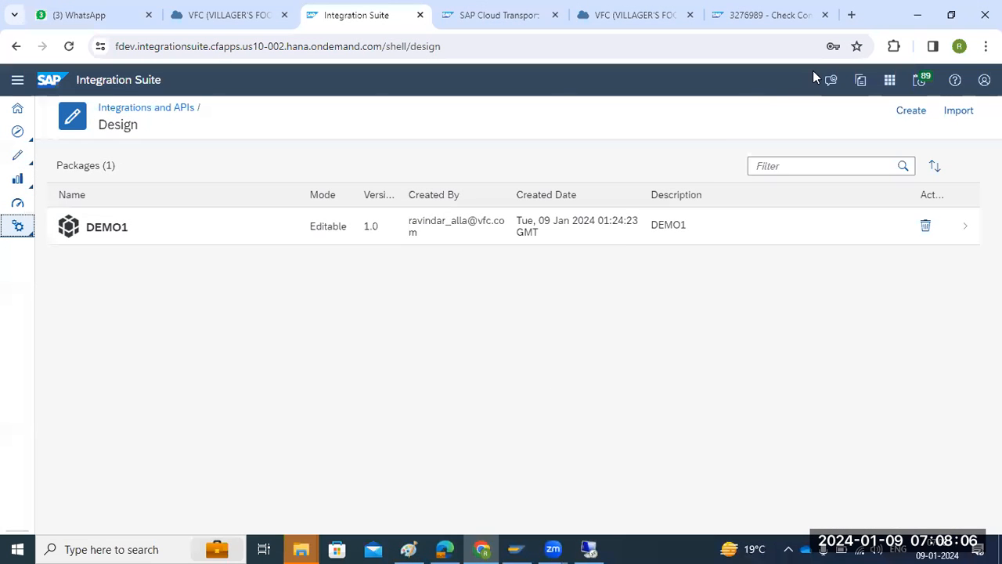
pyautogui.hotkey('ctrl', 't')
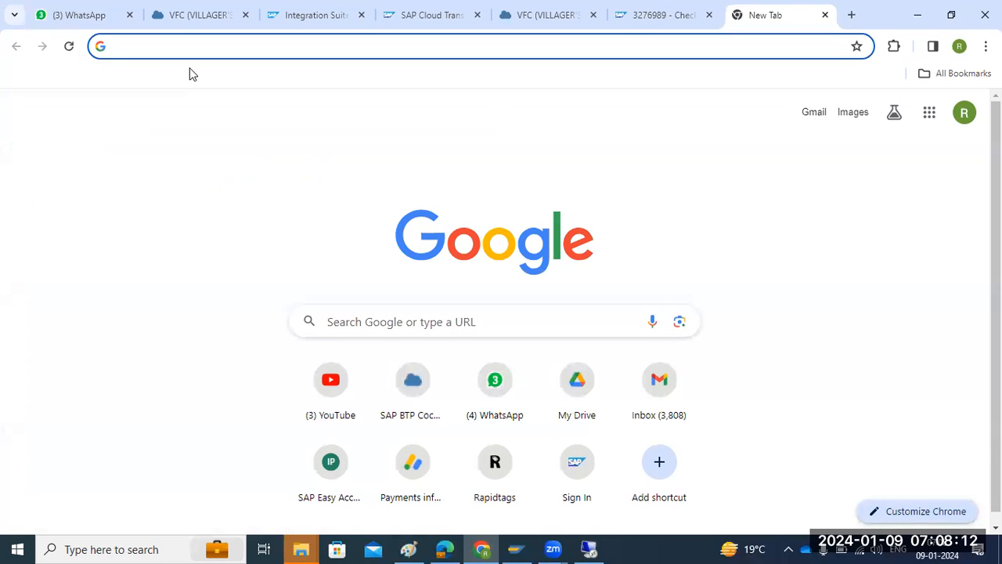
pyautogui.write('R')
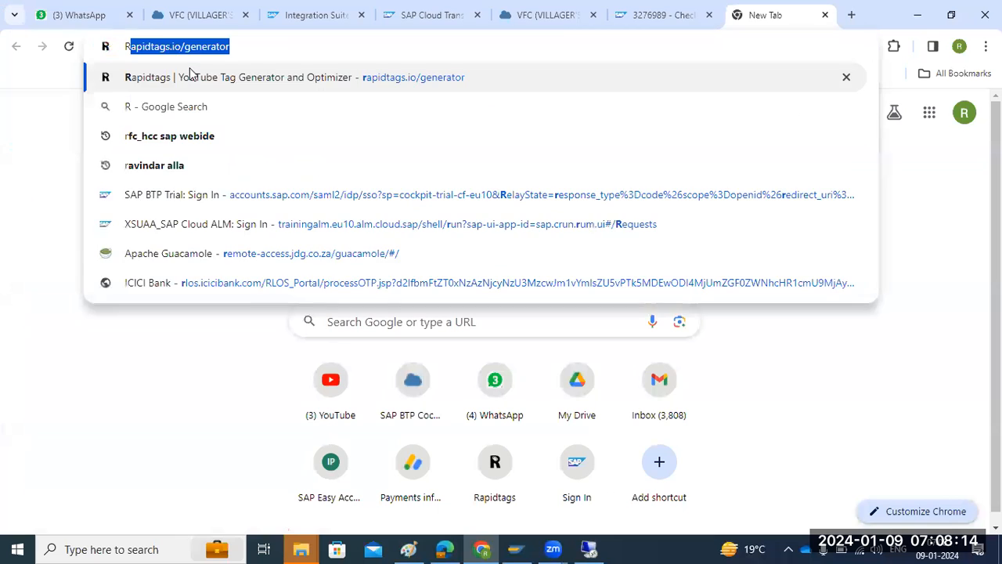
pyautogui.write('DP ')
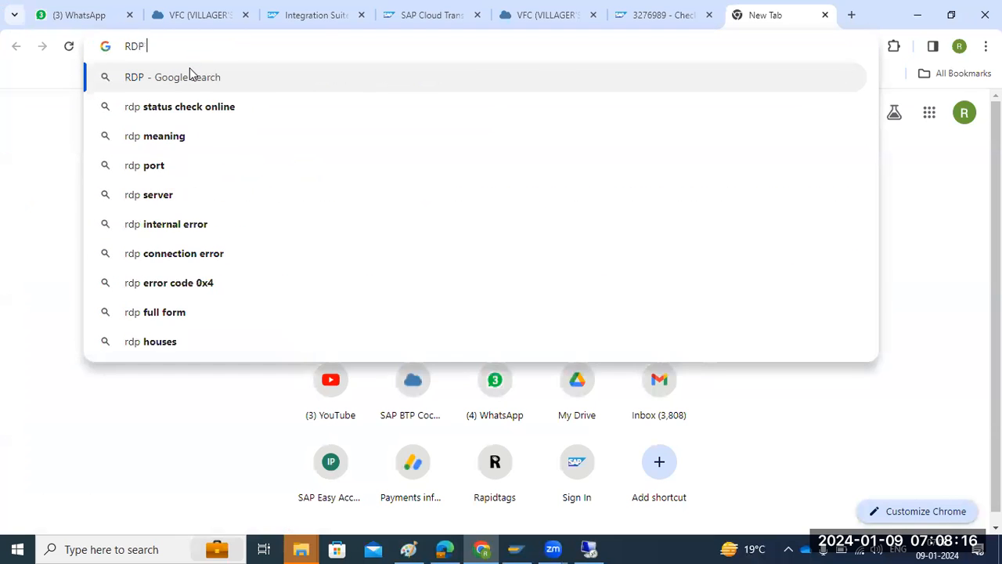
pyautogui.write('connection ')
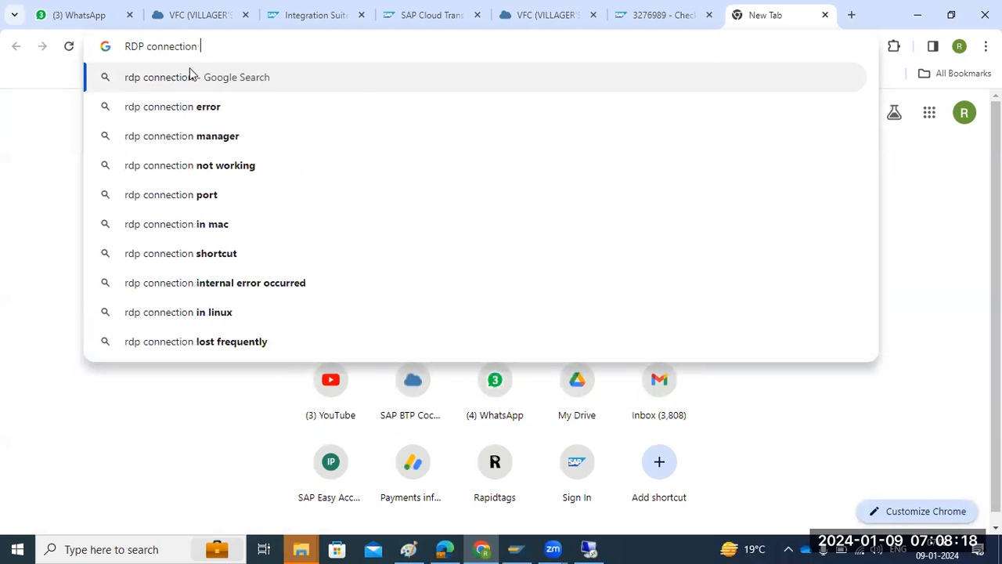
pyautogui.write('APP')
pyautogui.press('Return')
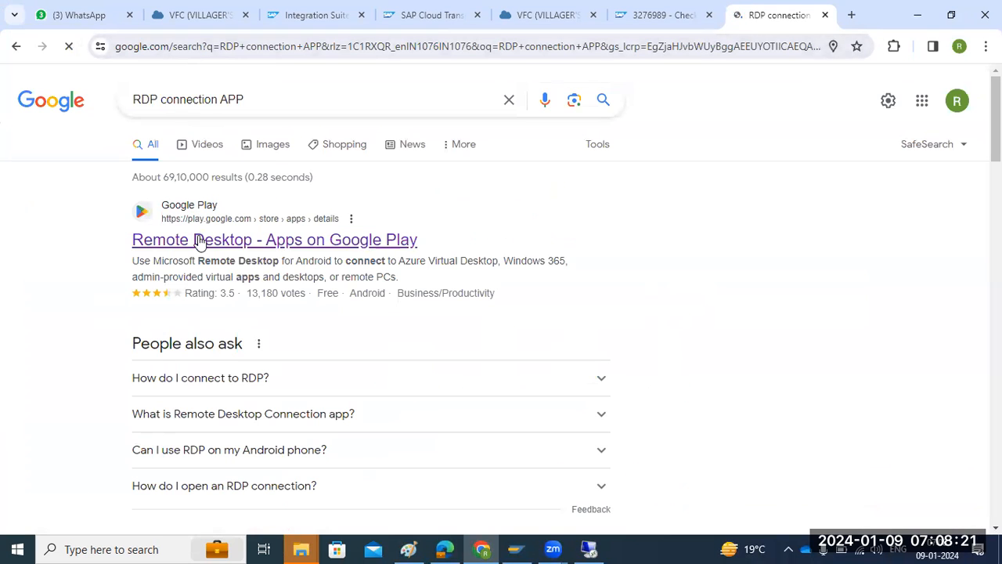
pyautogui.click(281, 239)
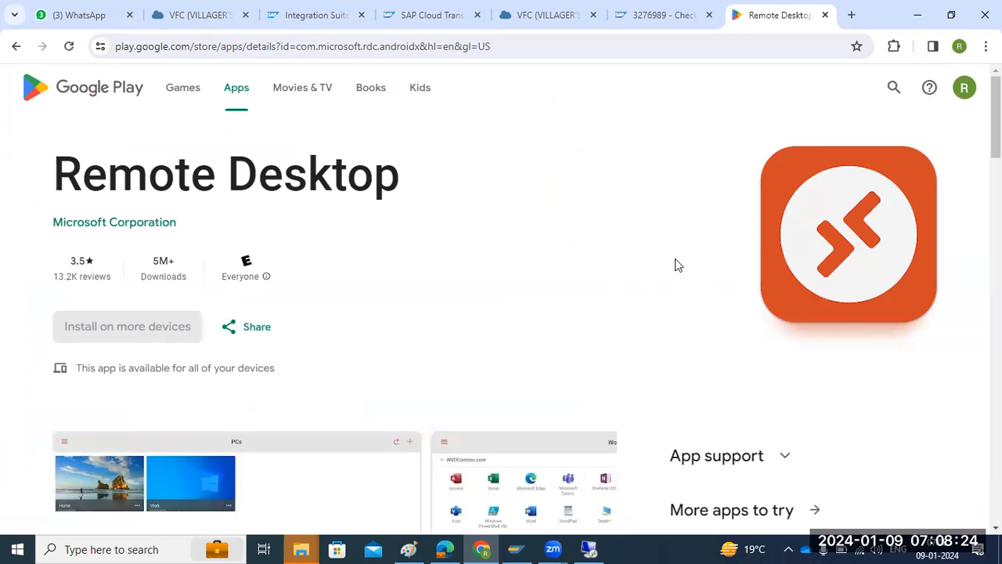
# Look over the Remote Desktop app page, then close its tab and minimize Chrome.
pyautogui.moveTo(140, 174); pyautogui.dragTo(332, 175)
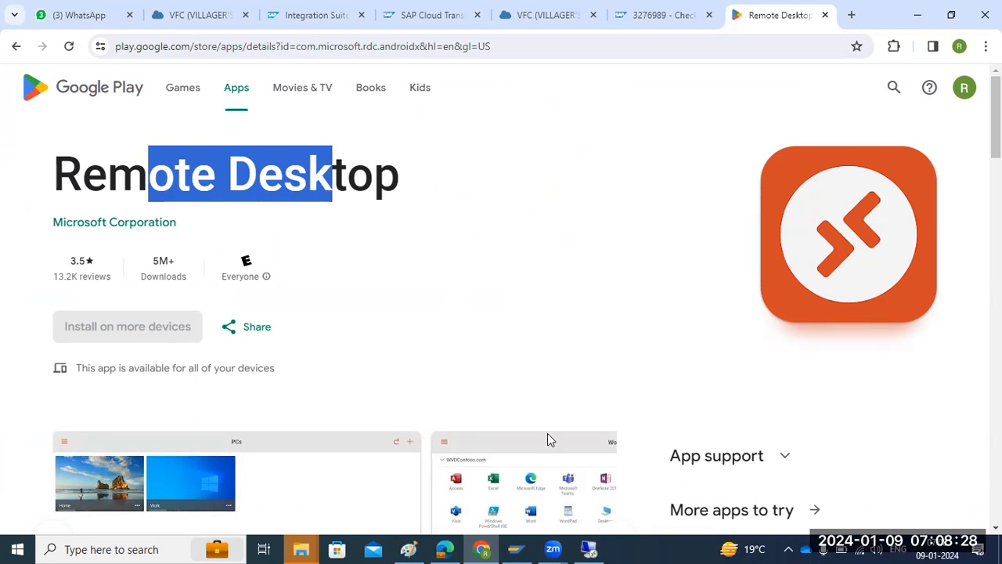
pyautogui.scroll(-3, 385, 351)
pyautogui.scroll(2, 384, 350)
pyautogui.scroll(2, 385, 358)
pyautogui.click(825, 14)
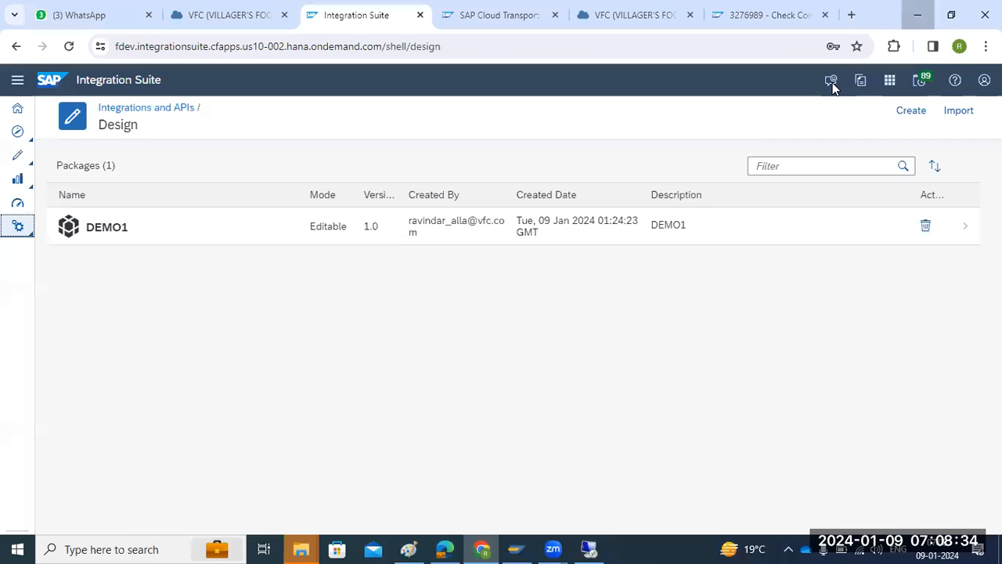
pyautogui.click(917, 15)
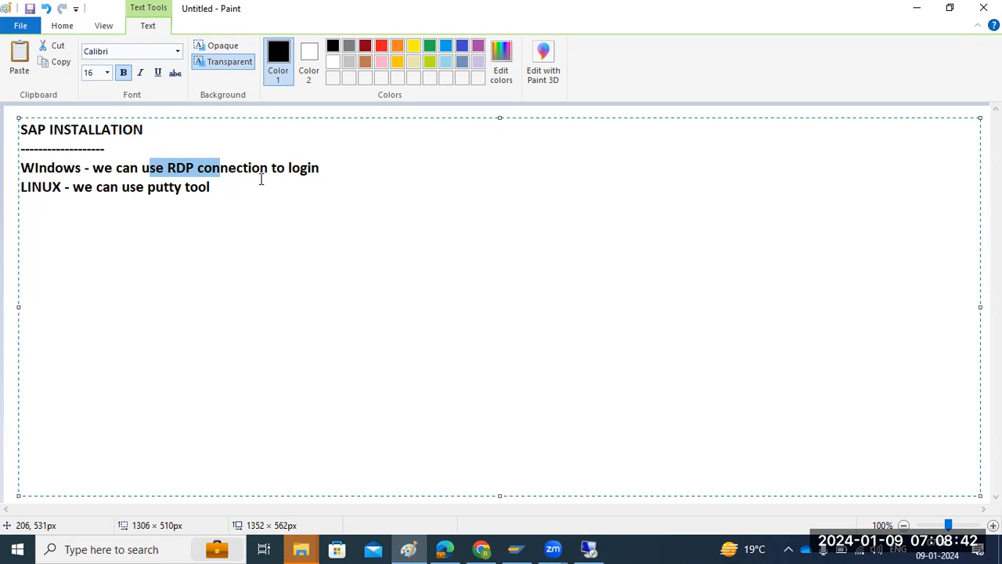
# Switch to the remote server, refresh its desktop twice and minimize the remote session.
pyautogui.click(589, 548)
pyautogui.rightClick(166, 184)
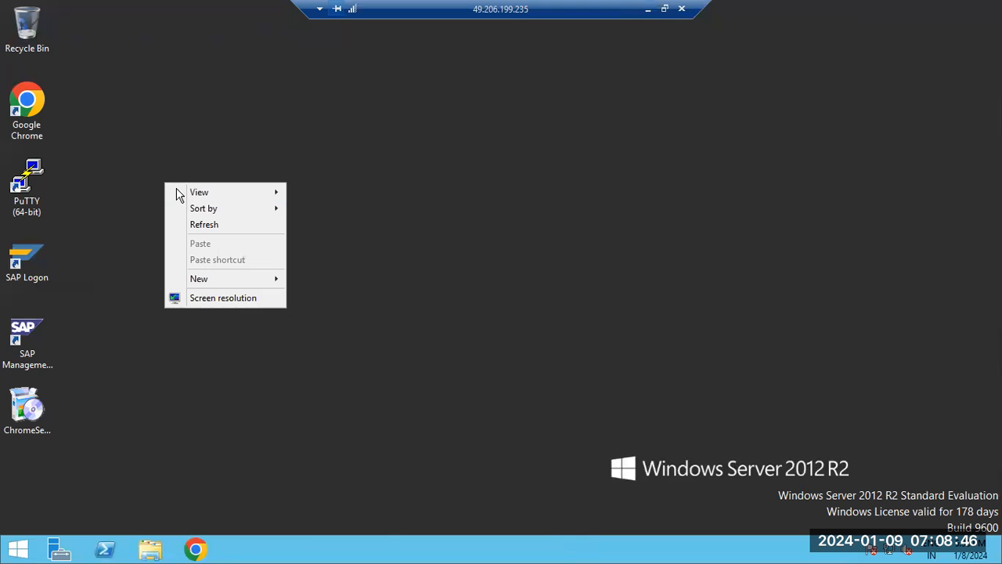
pyautogui.click(208, 224)
pyautogui.rightClick(259, 182)
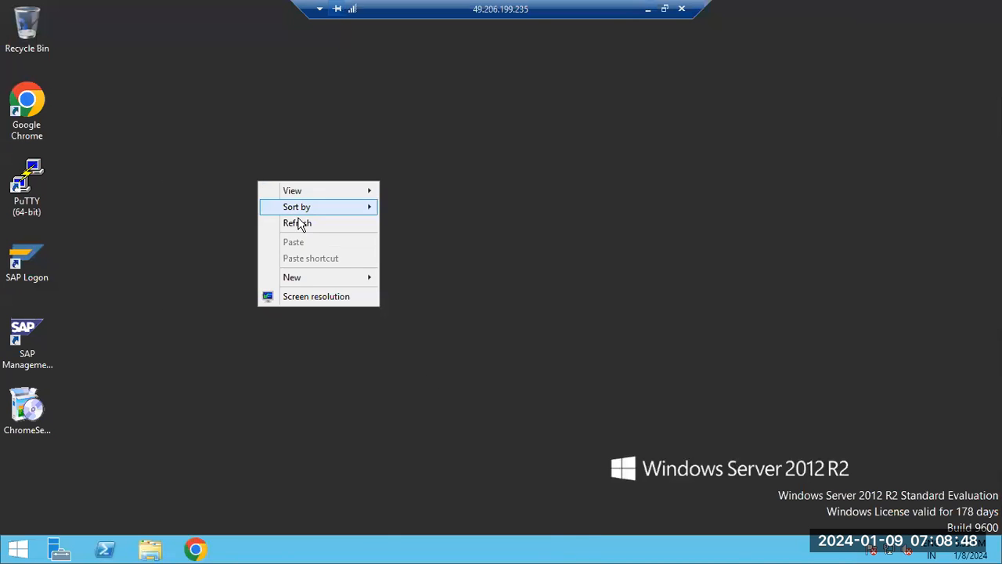
pyautogui.click(288, 223)
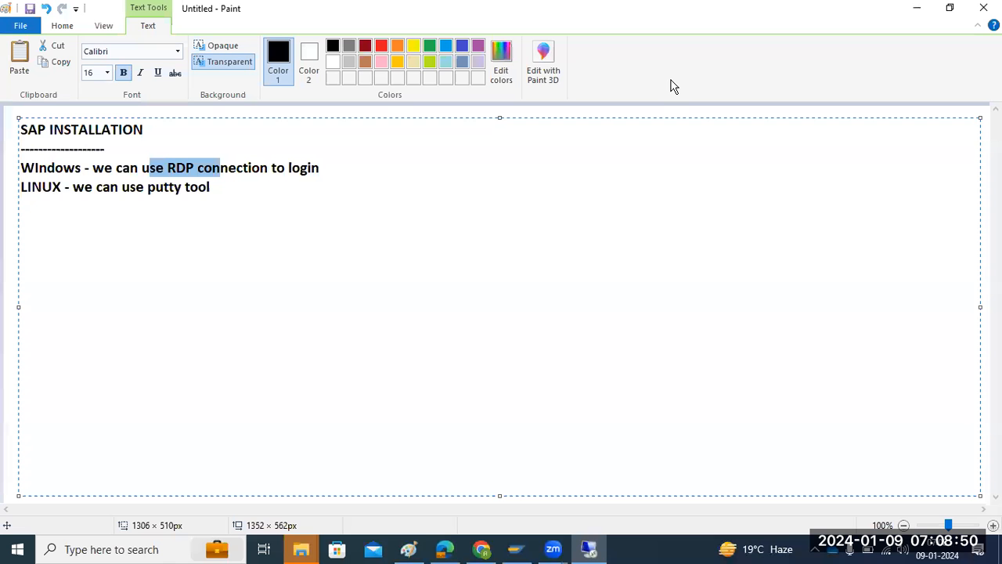
pyautogui.click(647, 8)
# Replace the Windows and Linux lines in the notes with the lines "Any OS" and "An DB".
pyautogui.click(223, 186)
pyautogui.moveTo(223, 185); pyautogui.dragTo(17, 167)
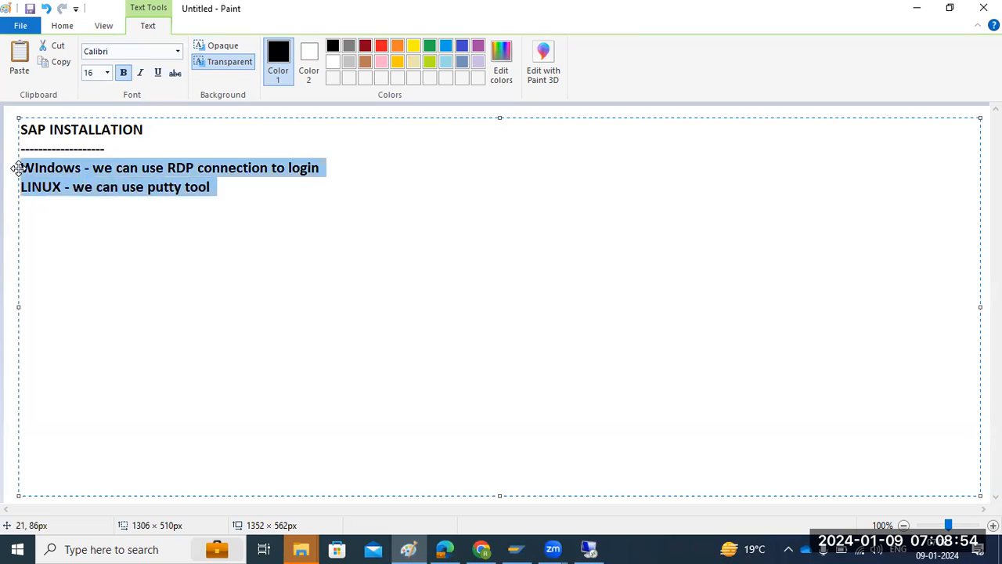
pyautogui.press('BackSpace')
pyautogui.write('Any OS')
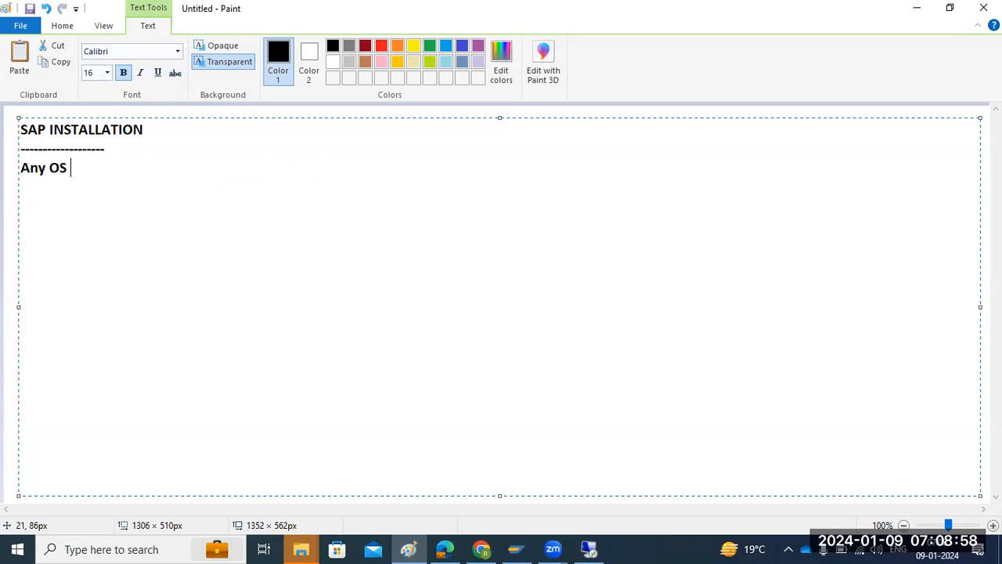
pyautogui.press('Return')
pyautogui.write('An DB')
pyautogui.press('Return')
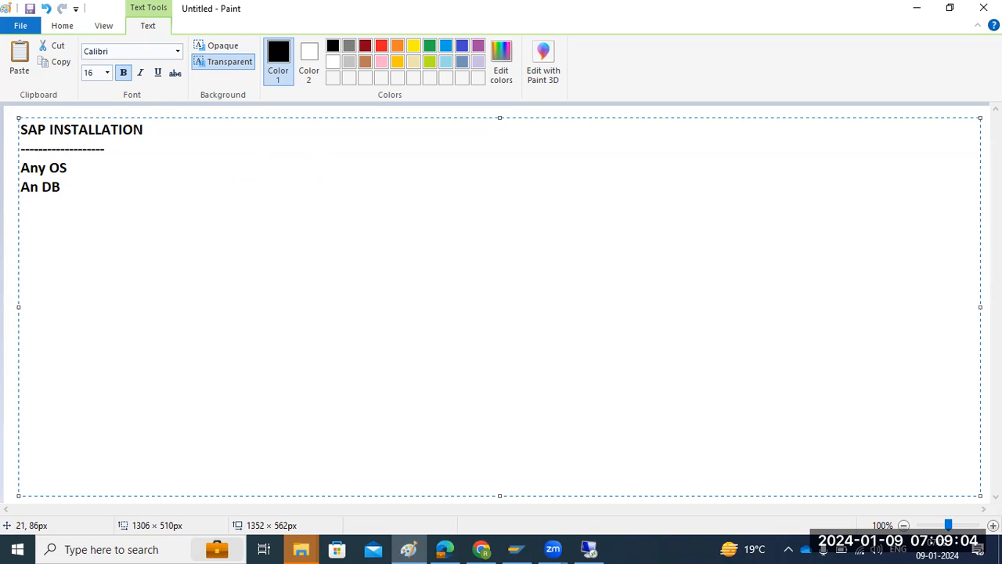
# Add the lines "RAM" and "SPACE" below the database line in the notes.
pyautogui.write('RAM')
pyautogui.press('Return')
pyautogui.write('SPACE')
pyautogui.press('Return')
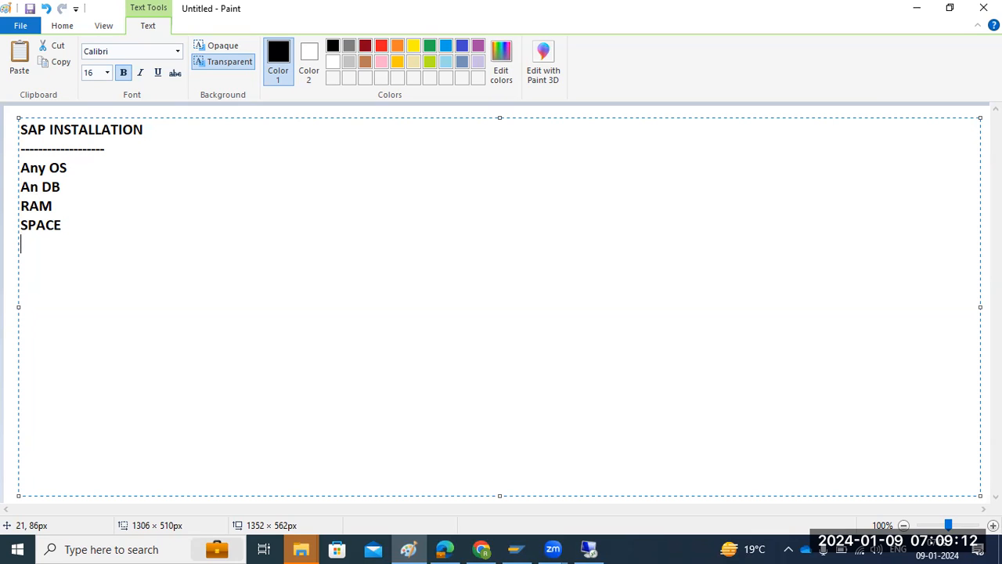
# Switch to the remote server, refresh its desktop and display the drives in This PC.
pyautogui.click(589, 549)
pyautogui.click(156, 548)
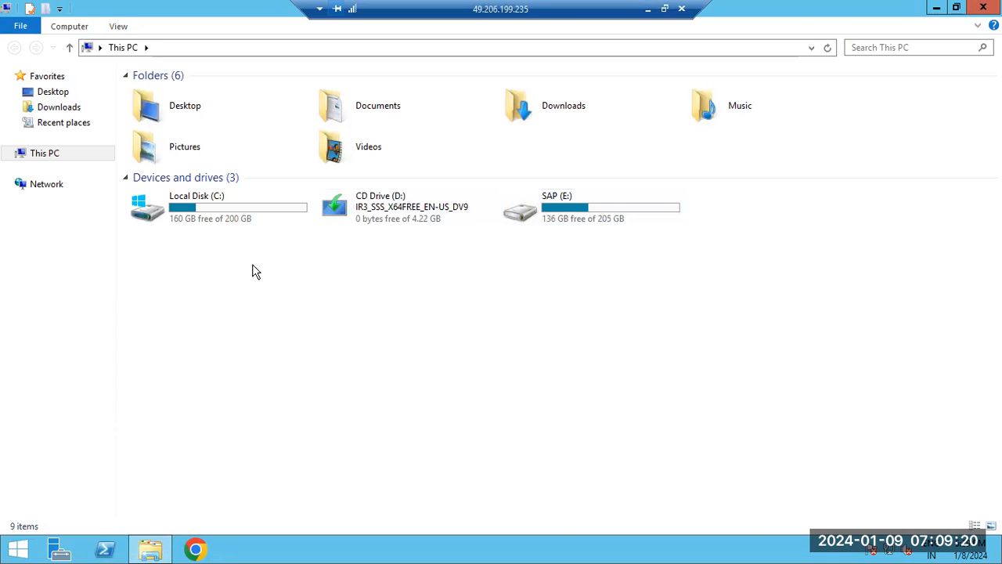
pyautogui.click(150, 548)
pyautogui.rightClick(337, 259)
pyautogui.click(394, 303)
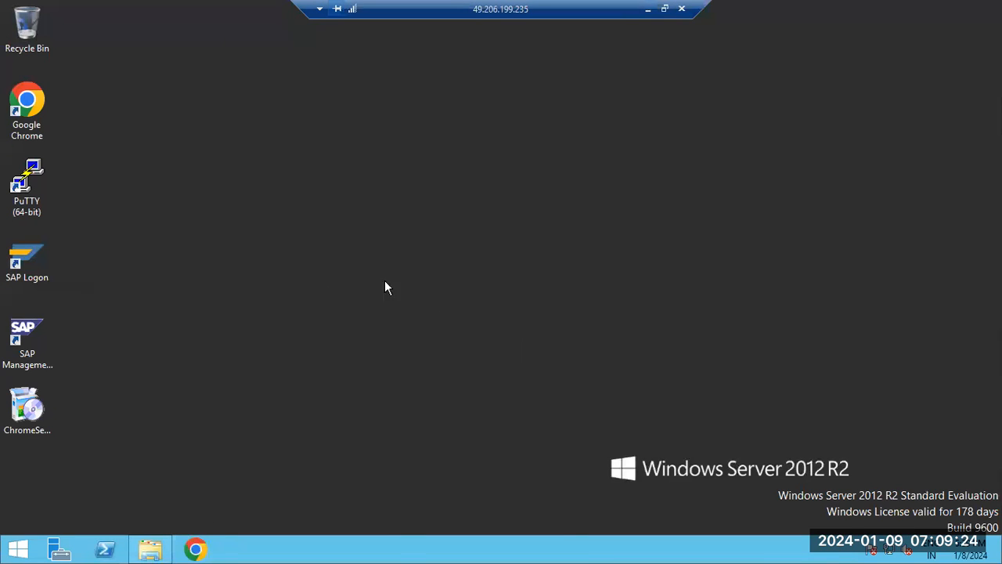
pyautogui.click(150, 548)
pyautogui.rightClick(245, 345)
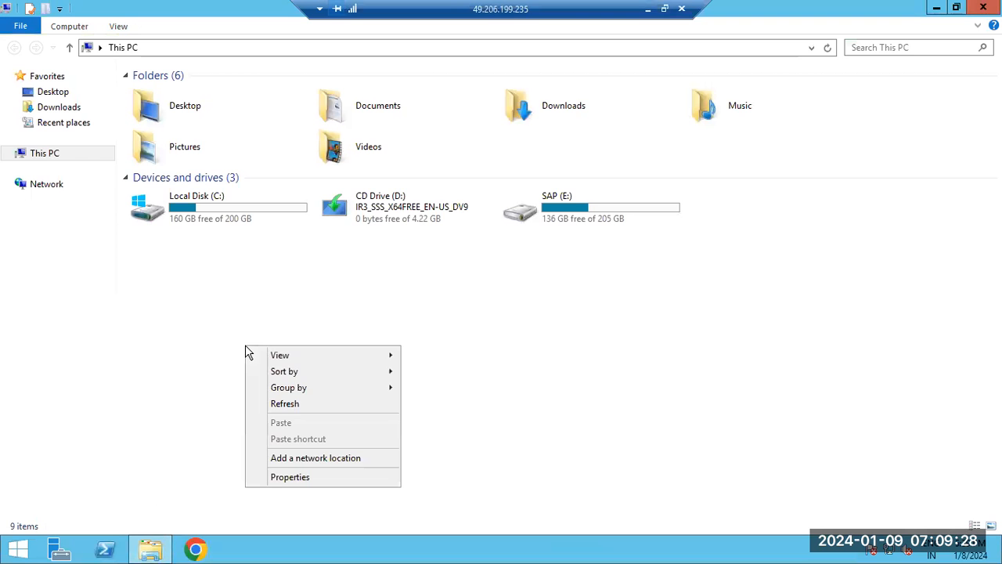
pyautogui.click(289, 404)
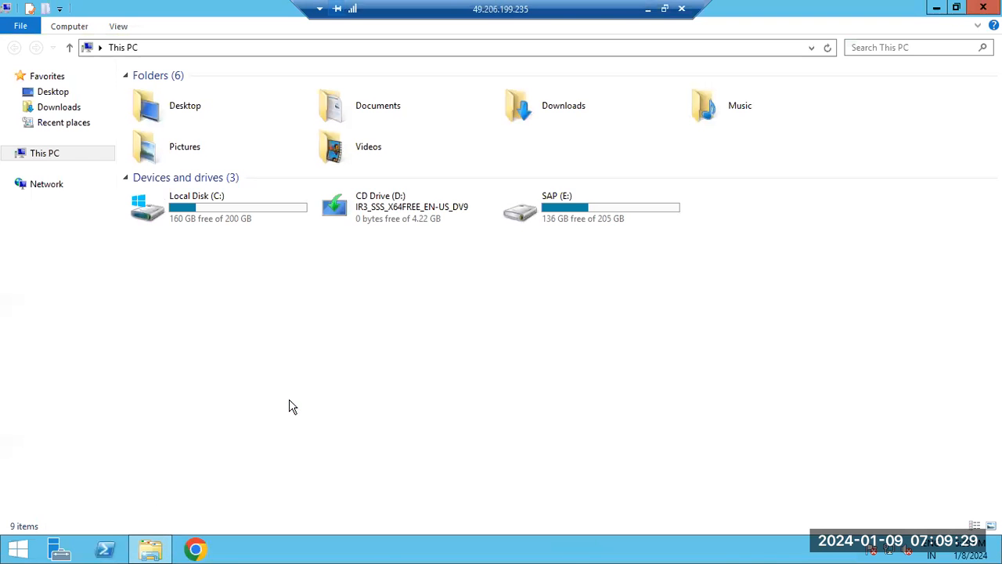
# Browse the SAPSOFTWARES folder on the SAP (E:) drive, viewing DATA_UNITS inside 51050829_3 and returning to SAPSOFTWARES.
pyautogui.doubleClick(562, 221)
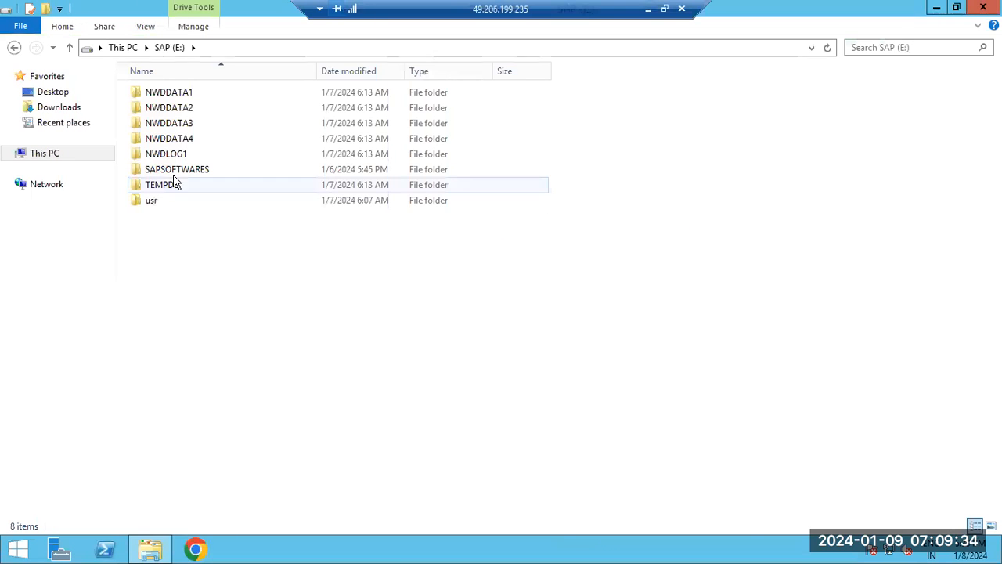
pyautogui.doubleClick(174, 170)
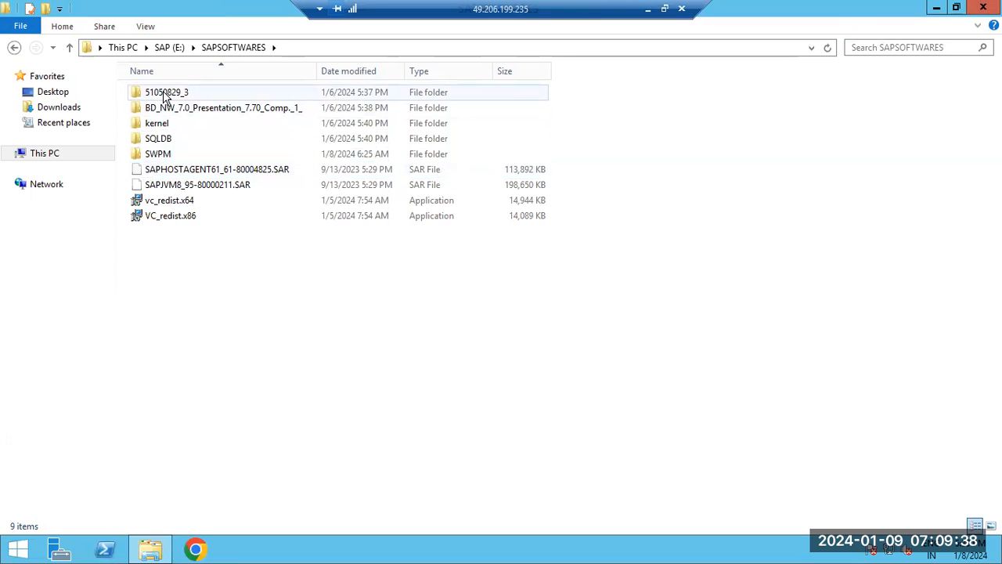
pyautogui.doubleClick(164, 92)
pyautogui.doubleClick(164, 93)
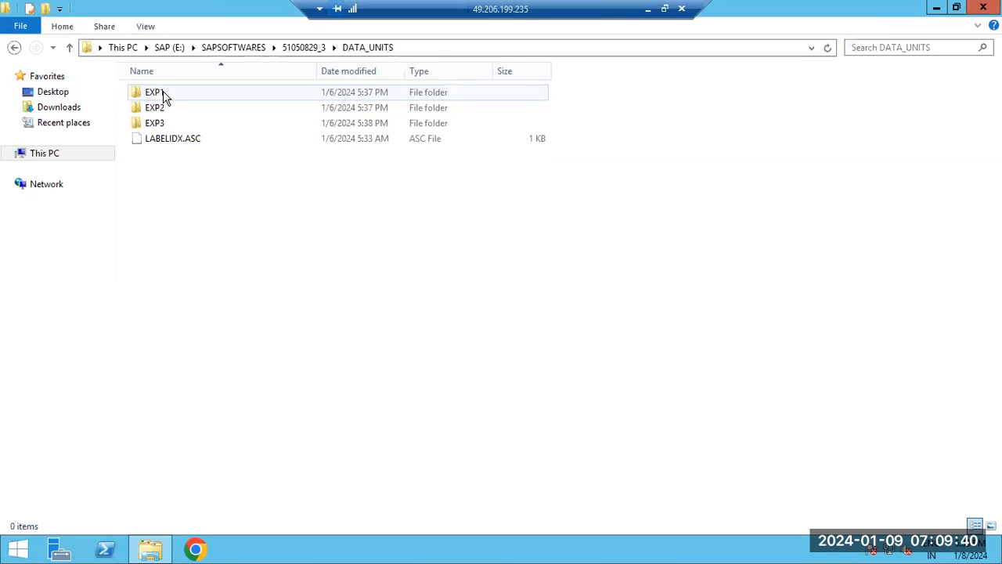
pyautogui.click(232, 50)
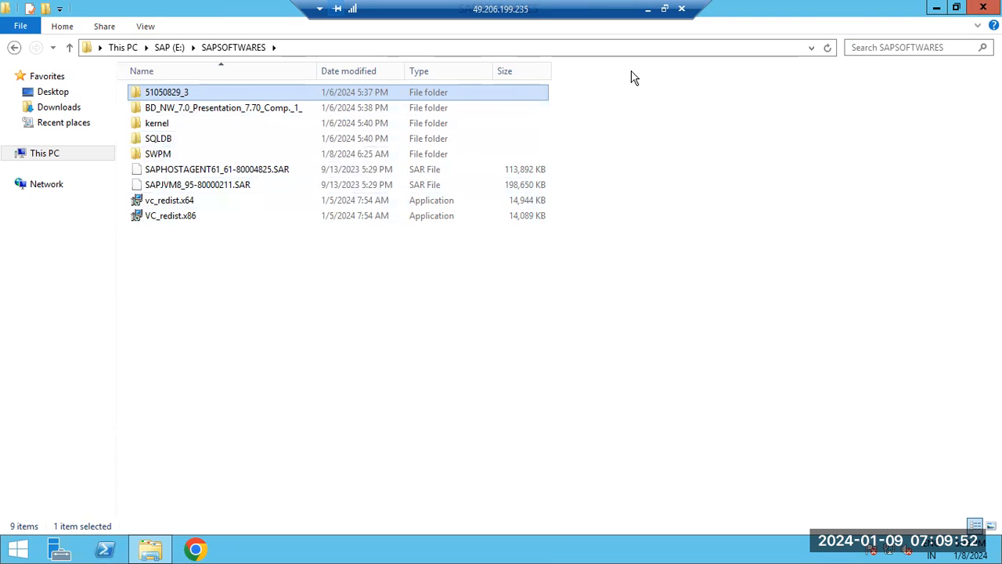
# Switch back to the Paint notes and replace the four requirement lines with "SWPM" and "KERNEL".
pyautogui.click(648, 10)
pyautogui.moveTo(90, 223); pyautogui.dragTo(16, 168)
pyautogui.press('Delete')
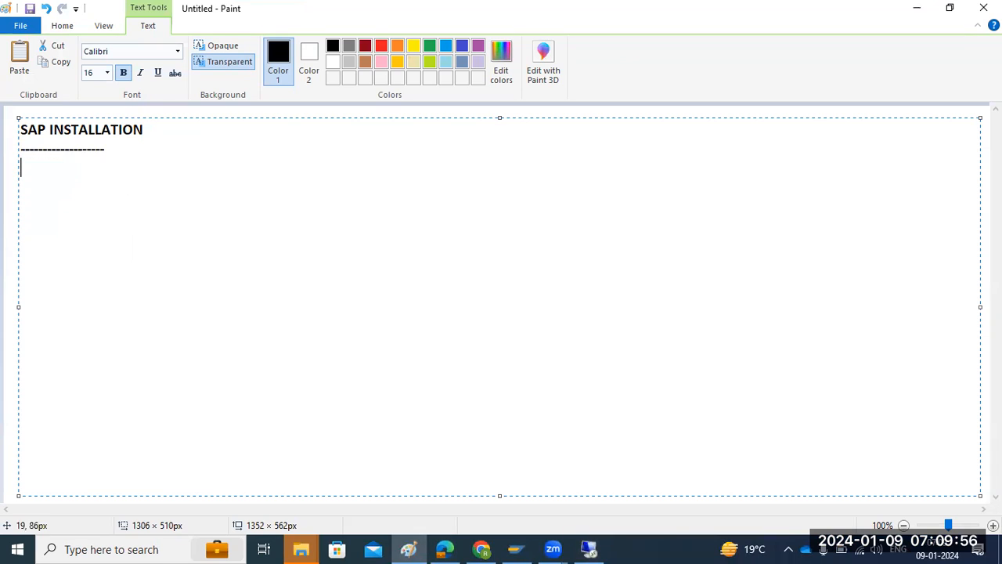
pyautogui.write('SWPM')
pyautogui.press('Return')
pyautogui.write('KE')
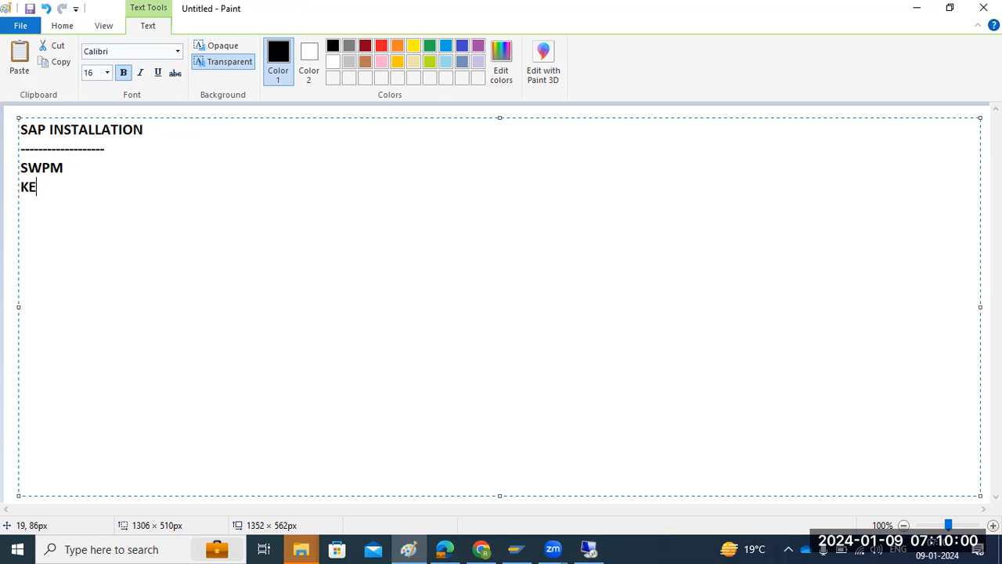
pyautogui.write('RNEL')
pyautogui.press('Return')
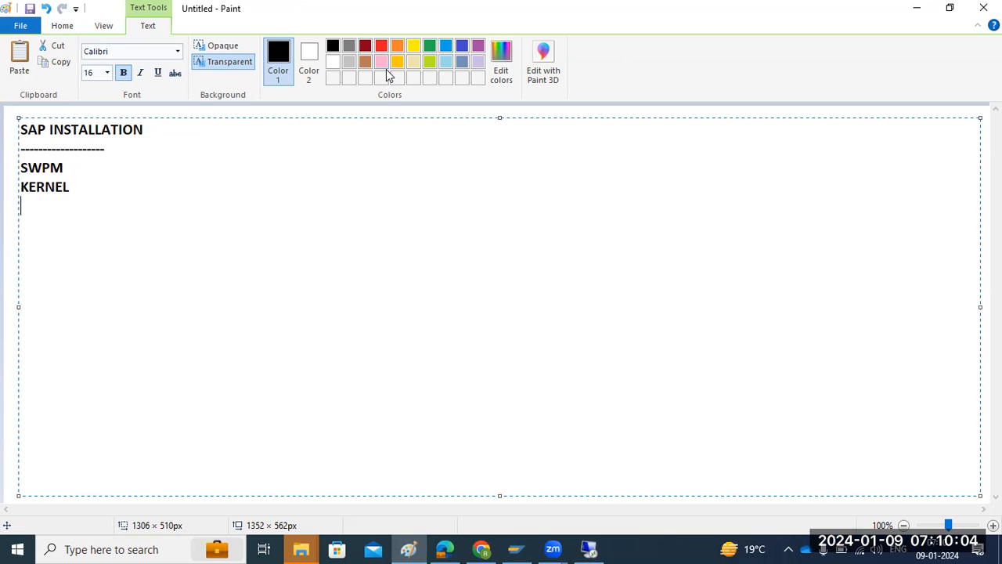
# Add the lines "EXPORT", "DB-DBCLIENT" and "SAPHOSTAGENT" below the KERNEL line.
pyautogui.click(372, 187)
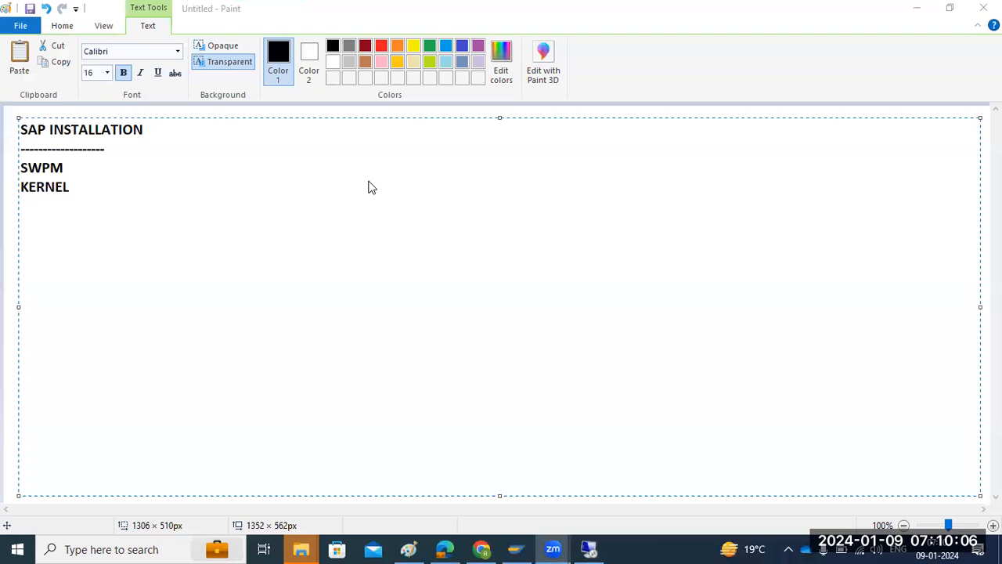
pyautogui.click(108, 186)
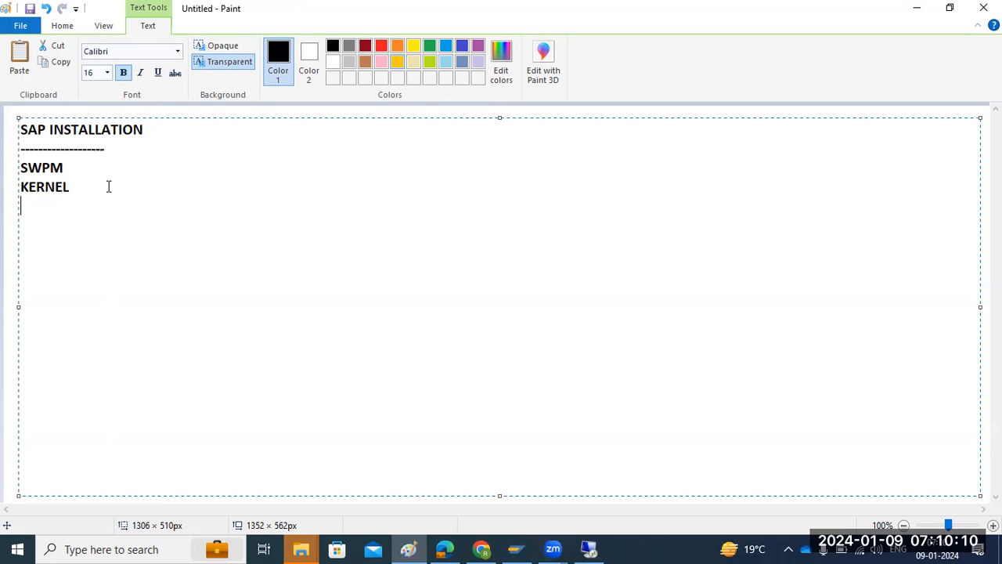
pyautogui.write('EXPORT')
pyautogui.press('Return')
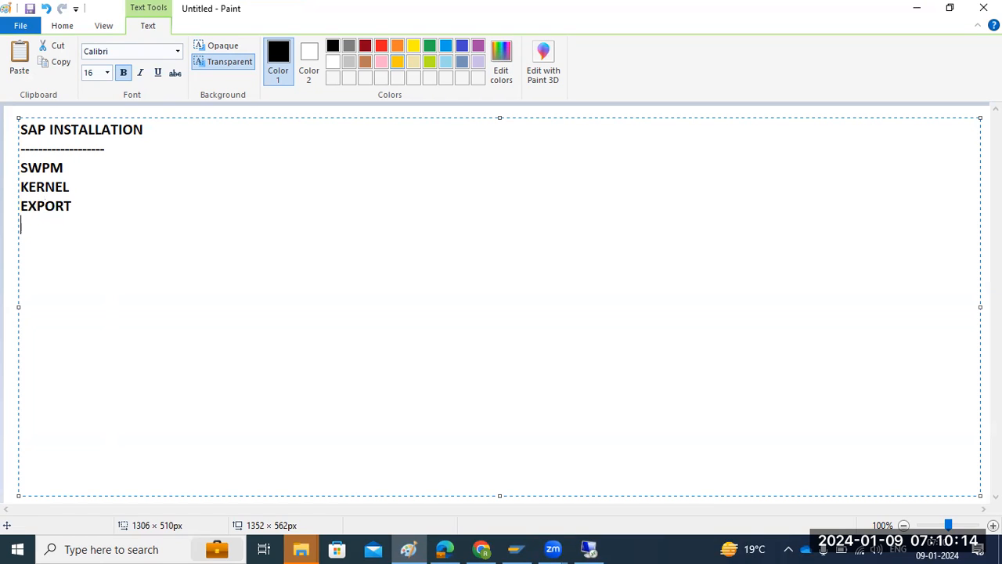
pyautogui.write('DB-D')
pyautogui.write('BCLIENT ')
pyautogui.write('SAPHOSTA')
pyautogui.write('GENT')
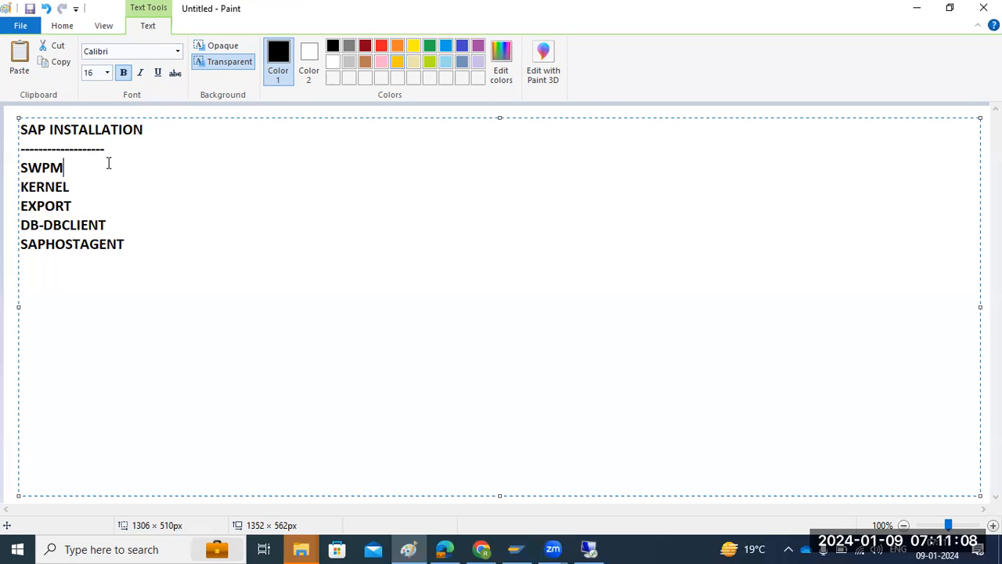
# Append "---" to the SWPM line in the notes and highlight that line.
pyautogui.write('---SAP')
pyautogui.press('BackSpace')
pyautogui.moveTo(22, 168); pyautogui.dragTo(115, 165)
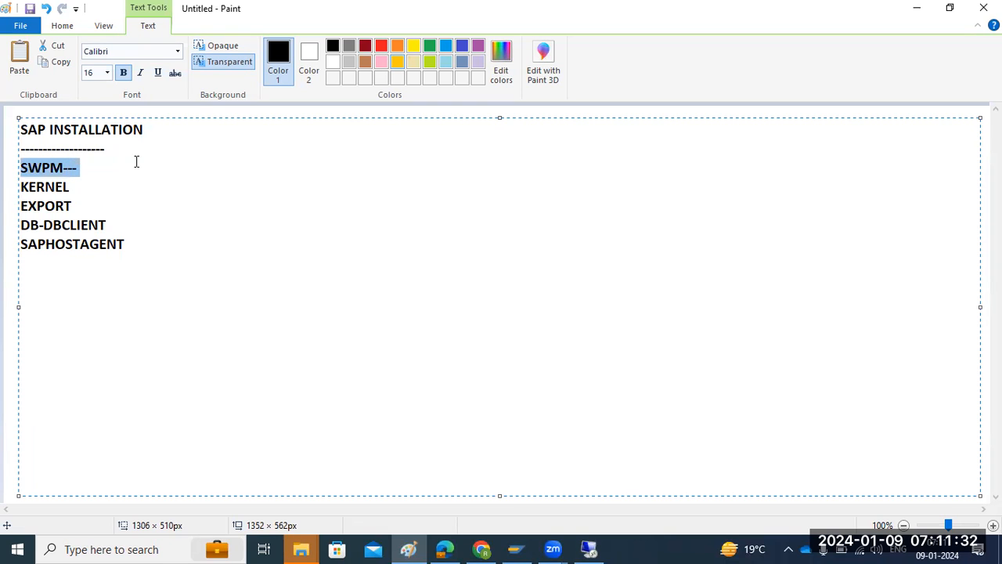
# Switch to the remote server and open This PC's properties to check its processor and installed RAM.
pyautogui.click(589, 547)
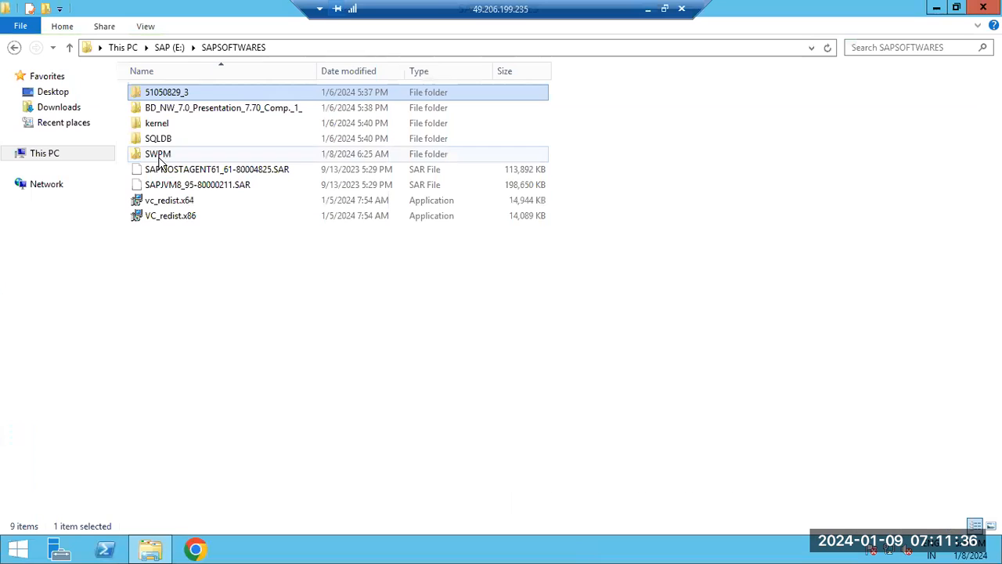
pyautogui.rightClick(54, 153)
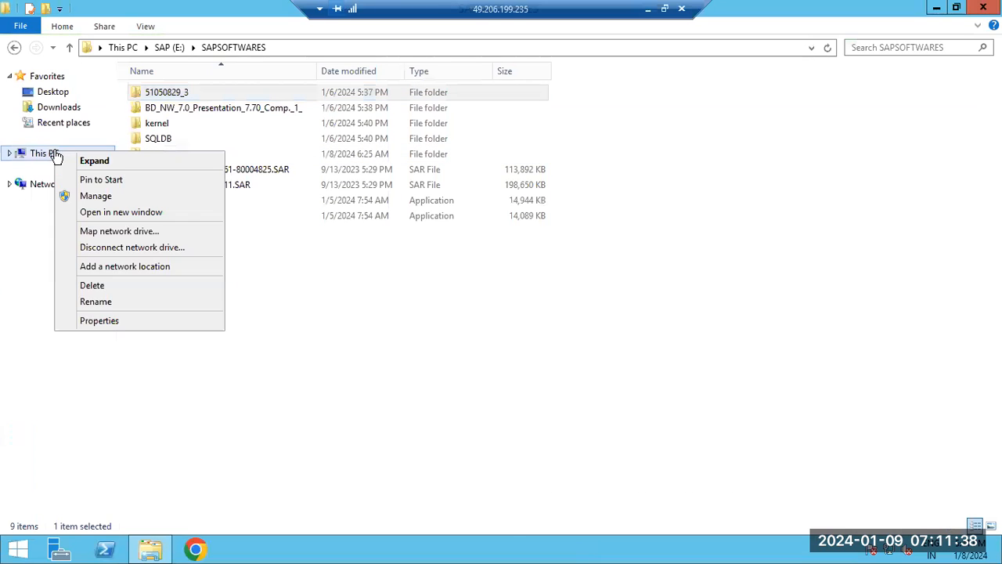
pyautogui.click(100, 321)
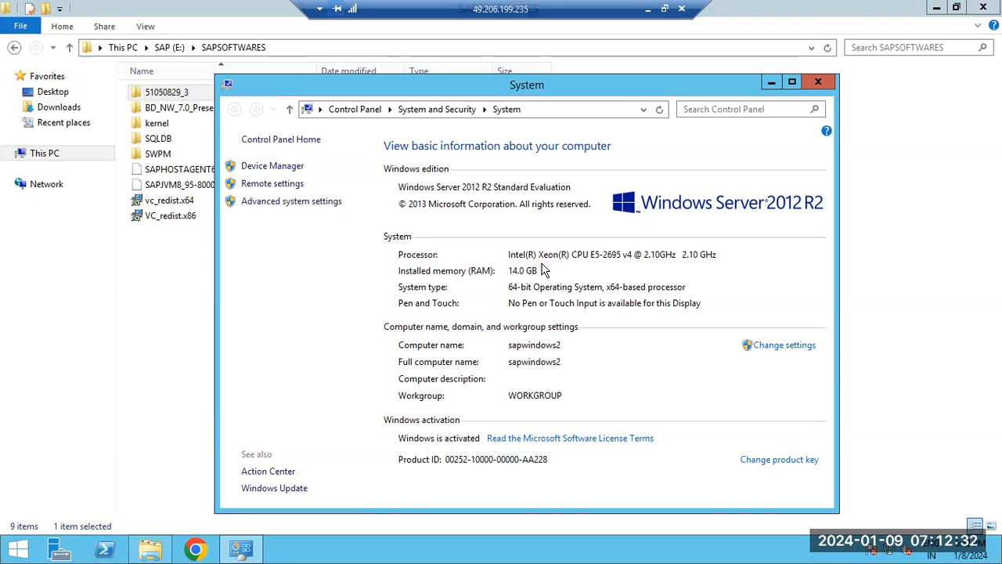
# Return to File Explorer and display This PC to check the free space on the server's drives.
pyautogui.click(141, 310)
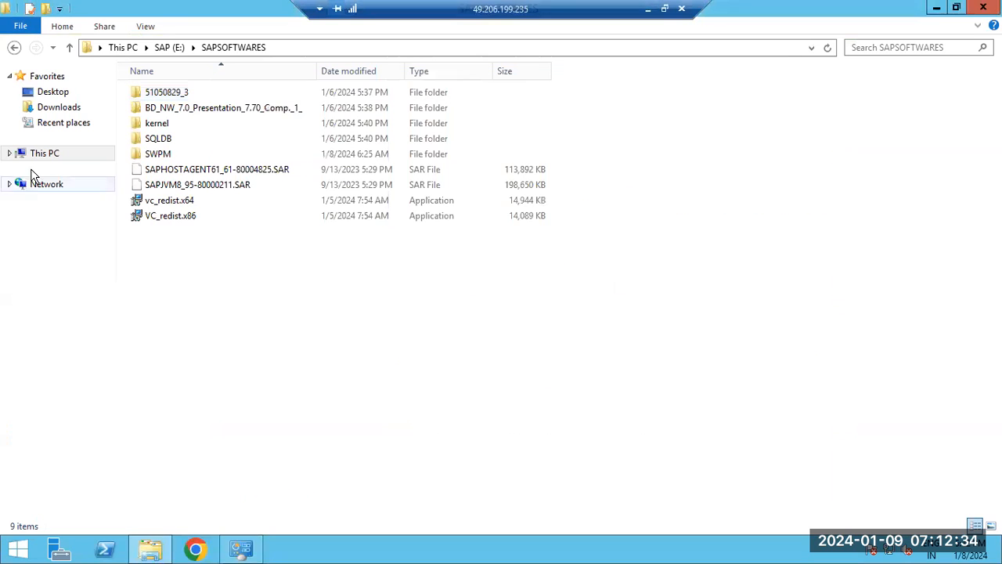
pyautogui.click(39, 155)
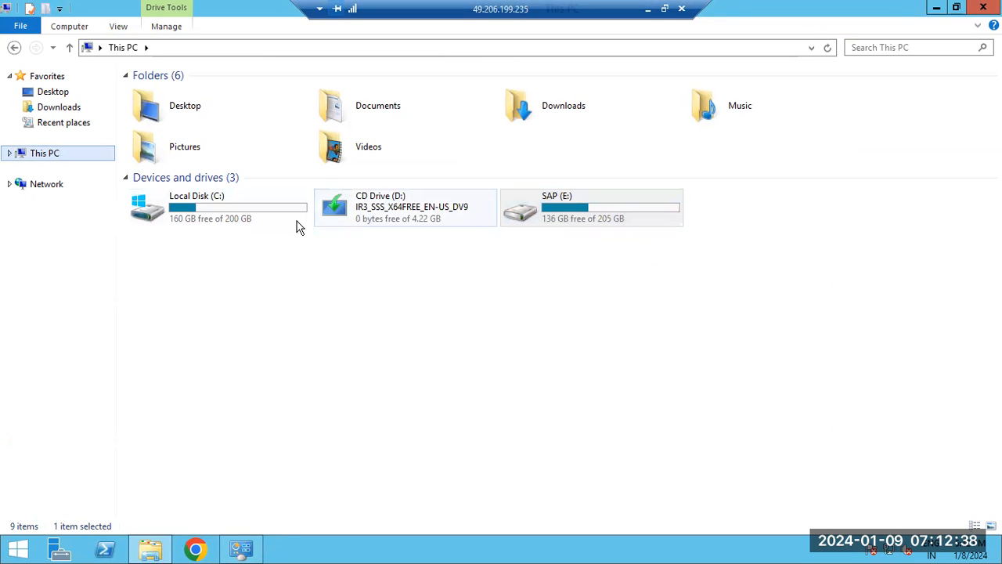
pyautogui.click(55, 154)
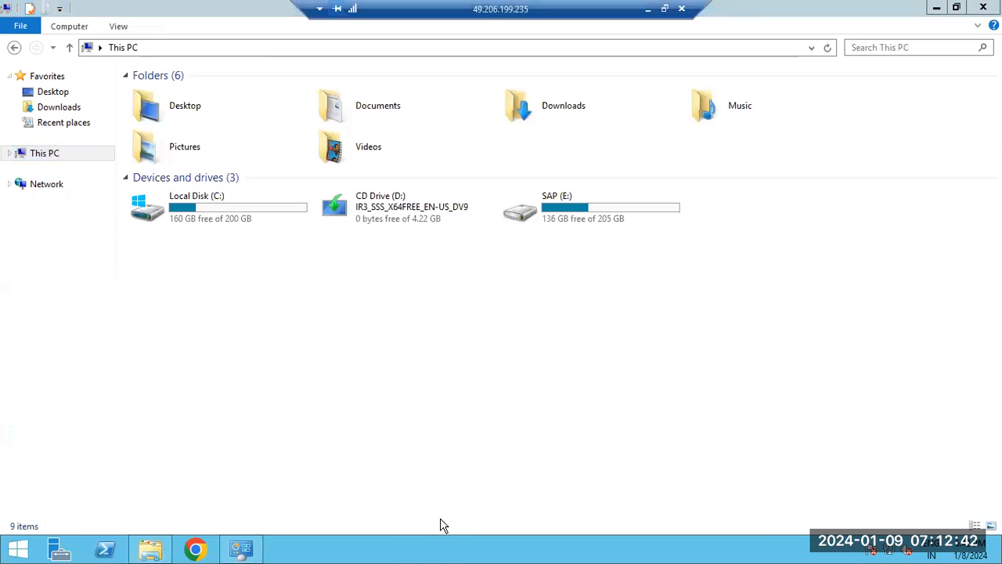
# Open Task Manager and examine the server's CPU and memory performance.
pyautogui.rightClick(447, 540)
pyautogui.click(478, 502)
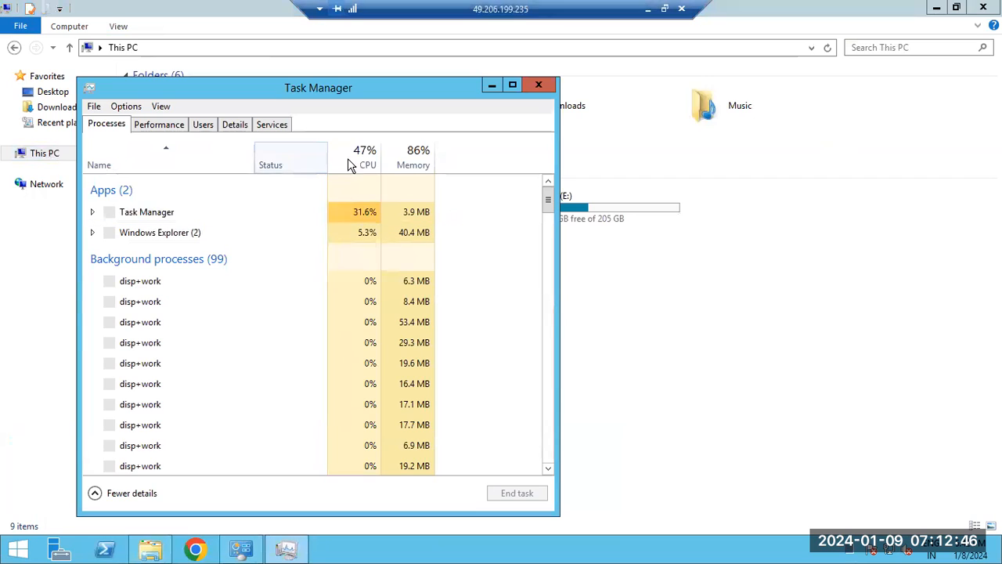
pyautogui.click(163, 126)
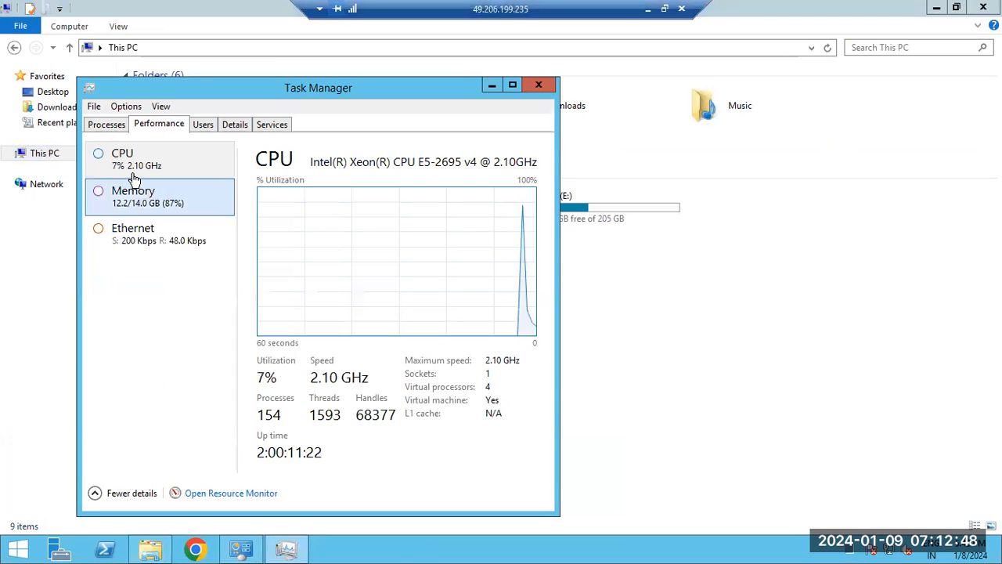
pyautogui.click(134, 171)
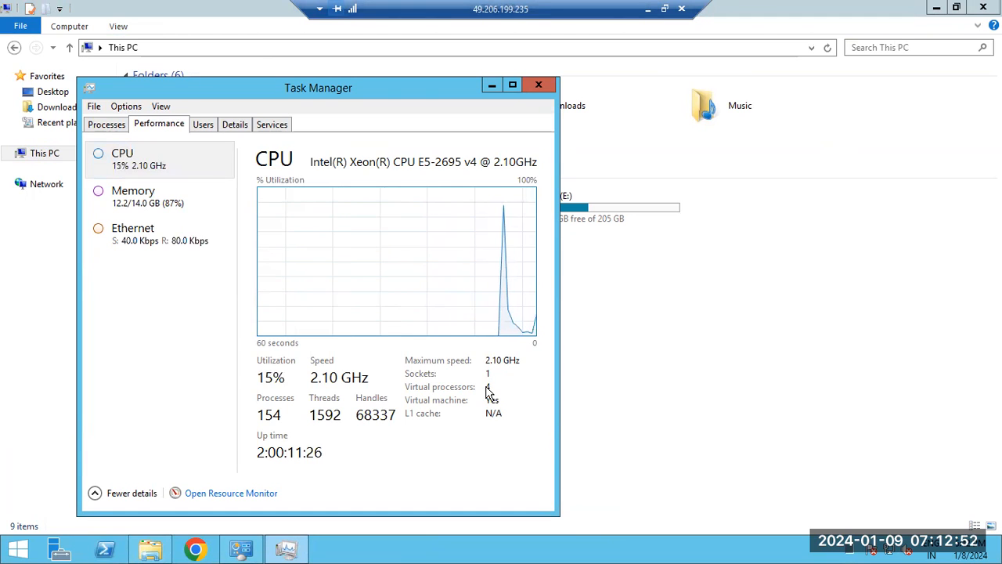
pyautogui.click(135, 201)
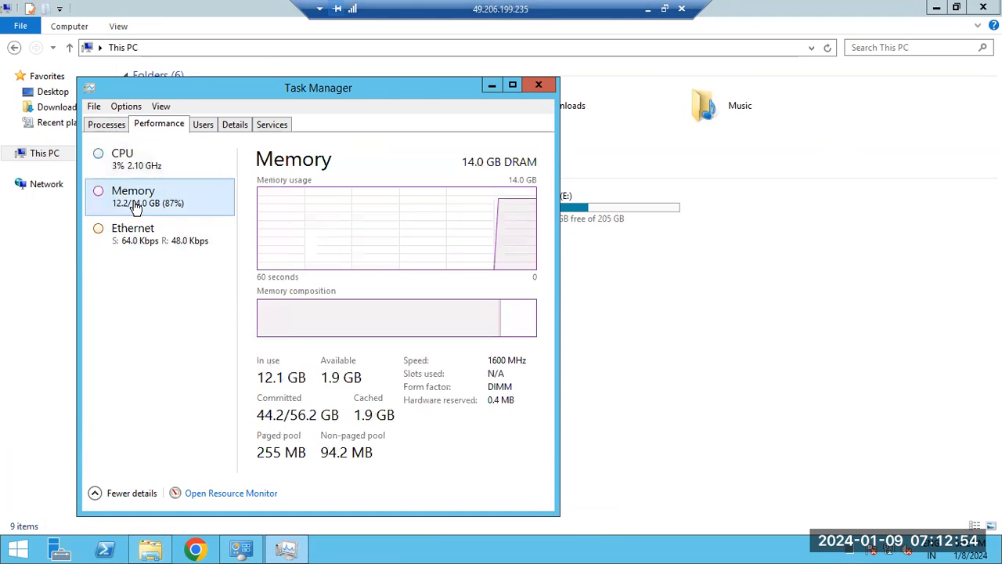
# Review the server's Ethernet, memory, user and CPU figures in Task Manager, and close it.
pyautogui.click(139, 257)
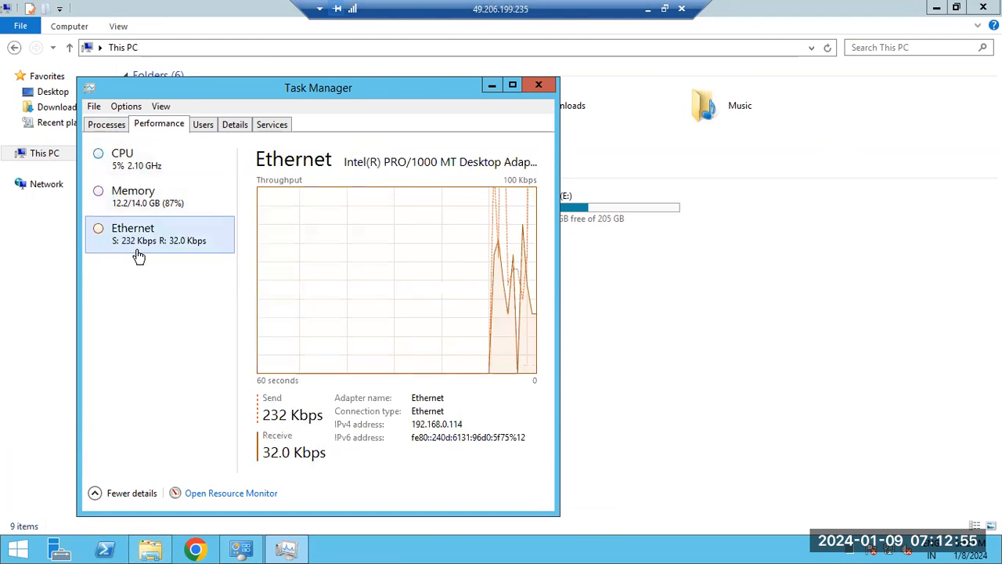
pyautogui.click(146, 168)
pyautogui.click(152, 200)
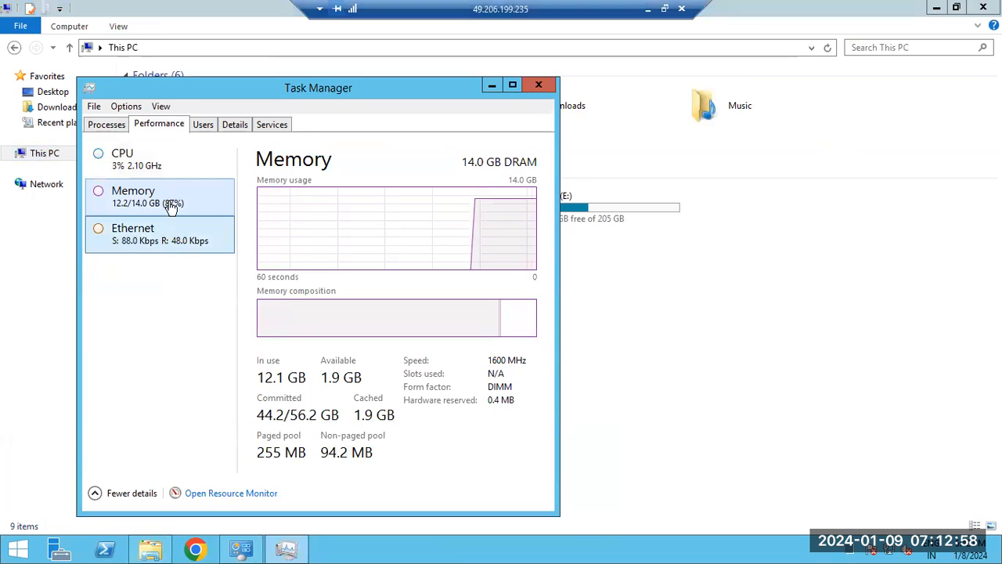
pyautogui.click(138, 168)
pyautogui.click(200, 129)
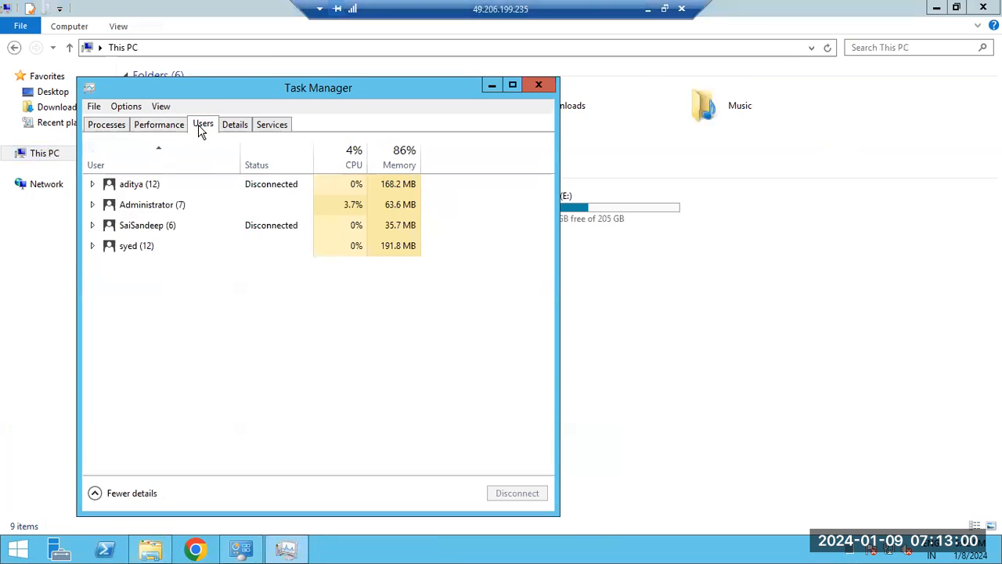
pyautogui.click(134, 130)
pyautogui.click(179, 205)
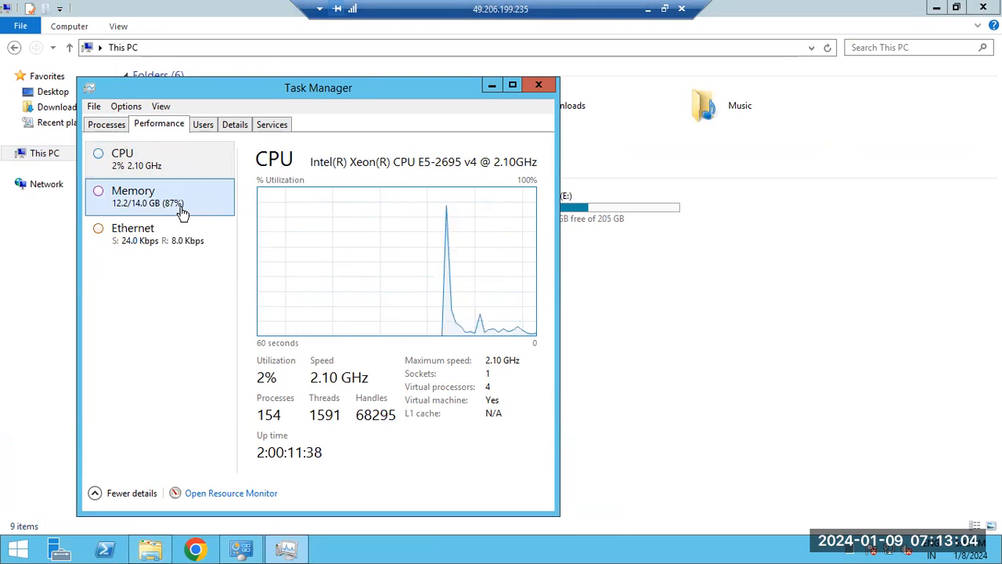
pyautogui.click(538, 85)
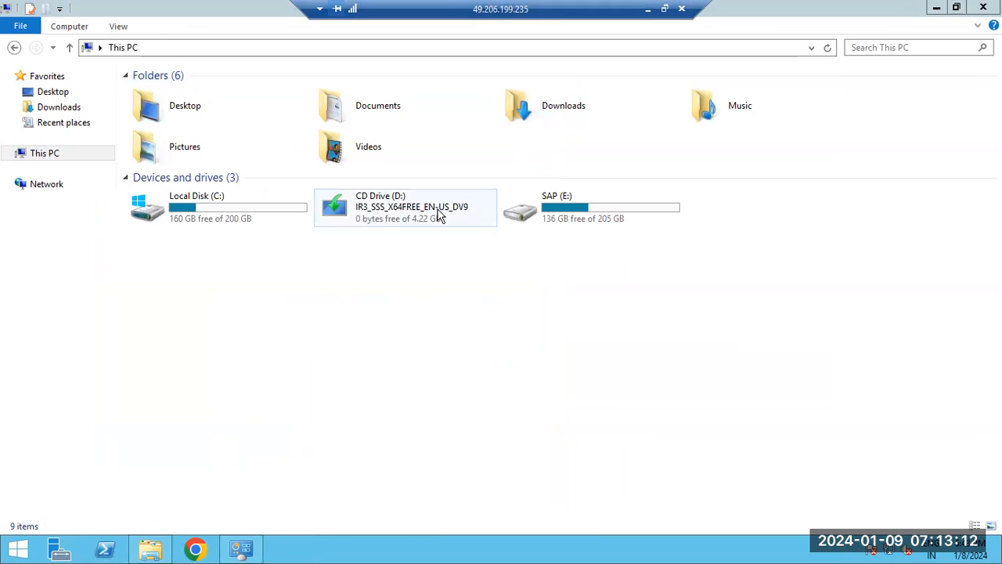
# Reopen Task Manager, look through the detailed list of running processes for the SAP services, and close it.
pyautogui.rightClick(494, 552)
pyautogui.click(526, 516)
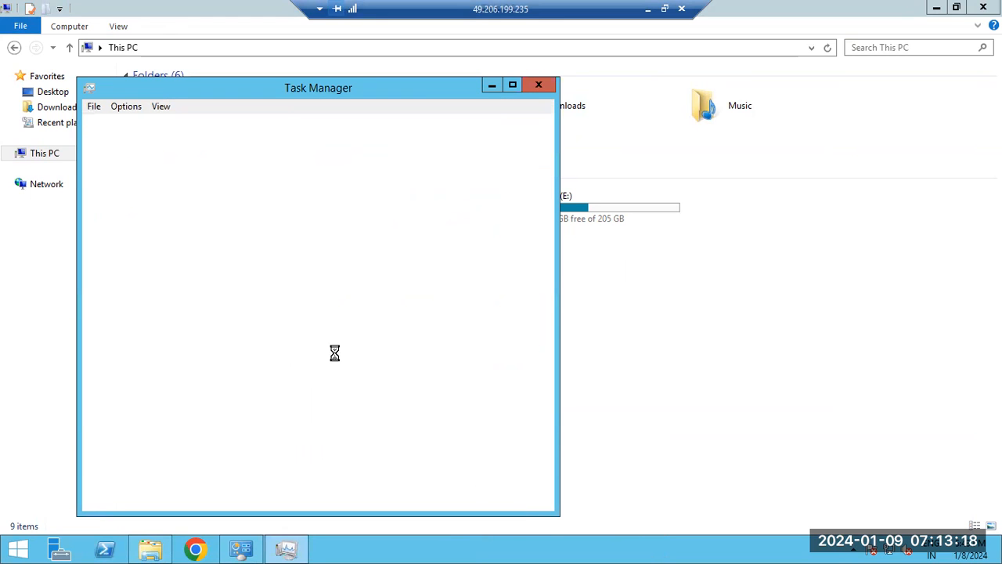
pyautogui.click(241, 126)
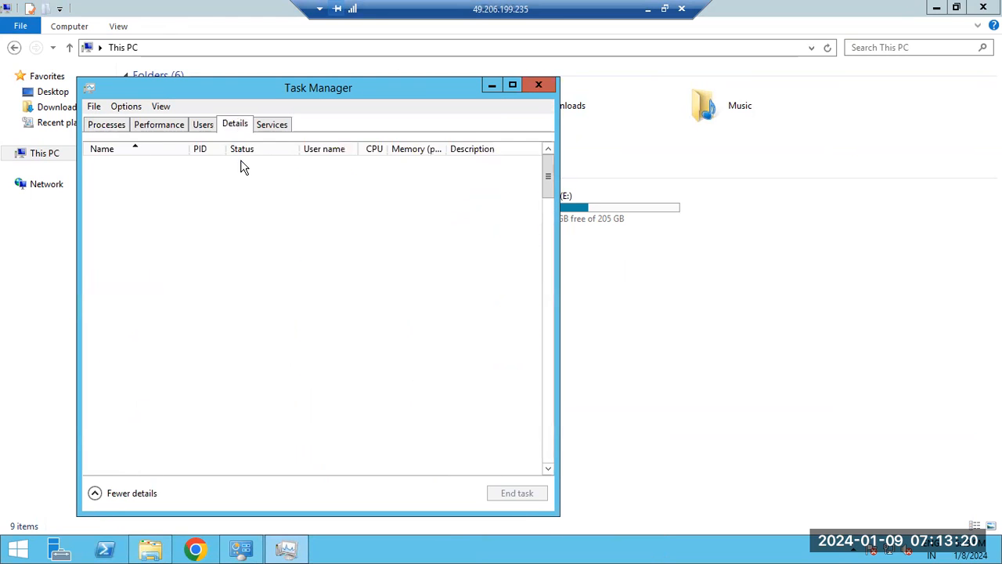
pyautogui.scroll(-15, 270, 218)
pyautogui.click(271, 219)
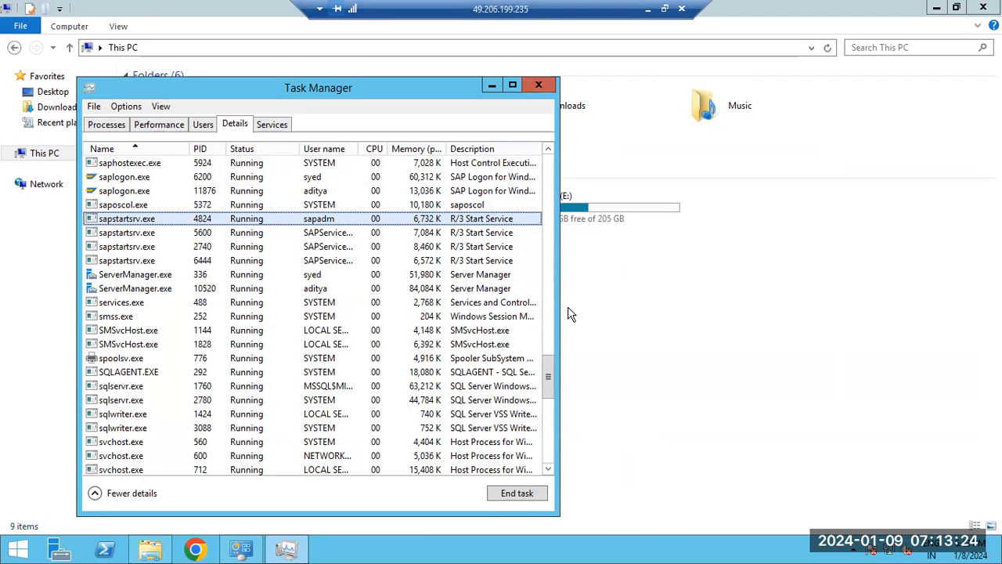
pyautogui.scroll(1, 539, 174)
pyautogui.click(539, 85)
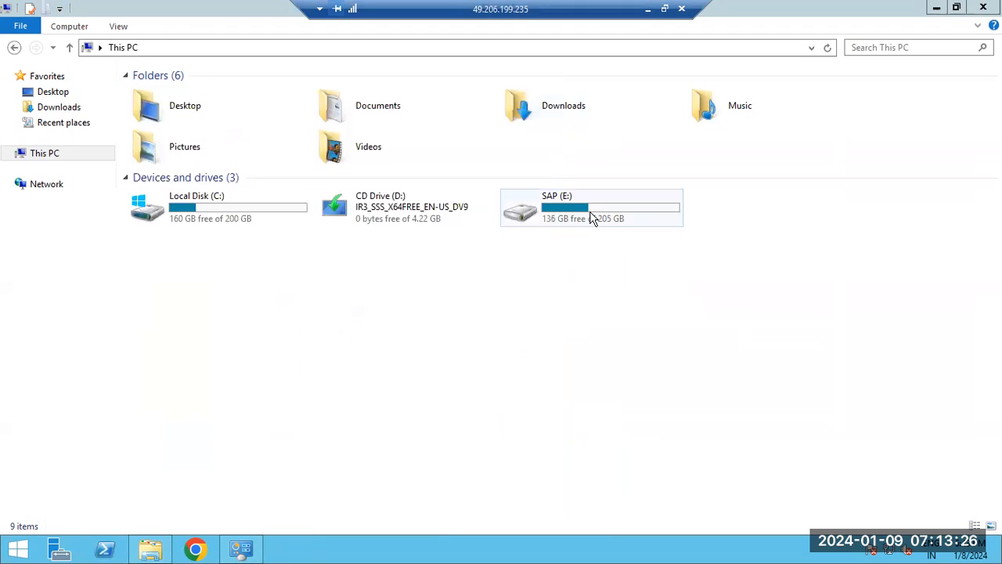
# Open the SWPM folder inside SAPSOFTWARES on the SAP (E:) drive and look through its files.
pyautogui.doubleClick(593, 218)
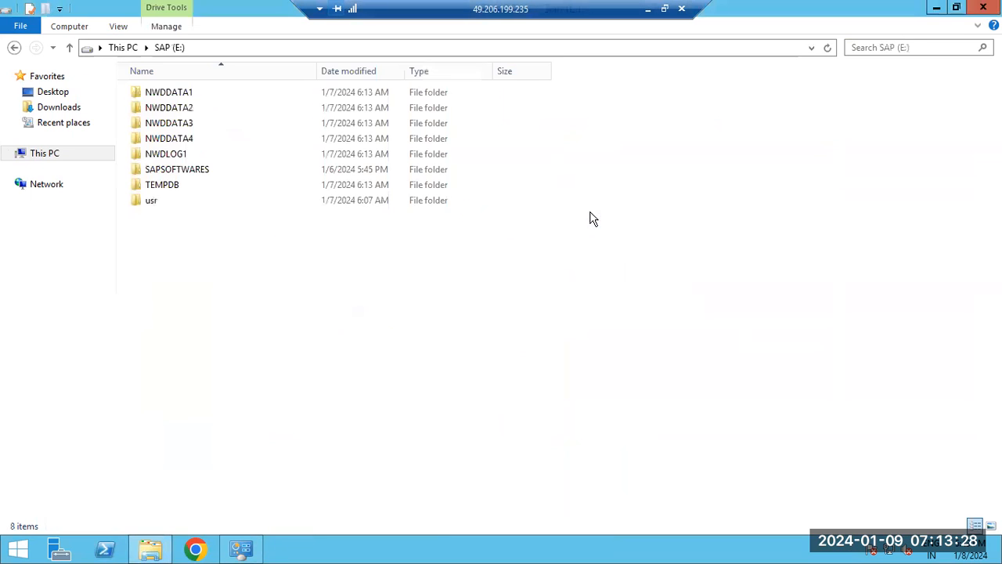
pyautogui.doubleClick(156, 173)
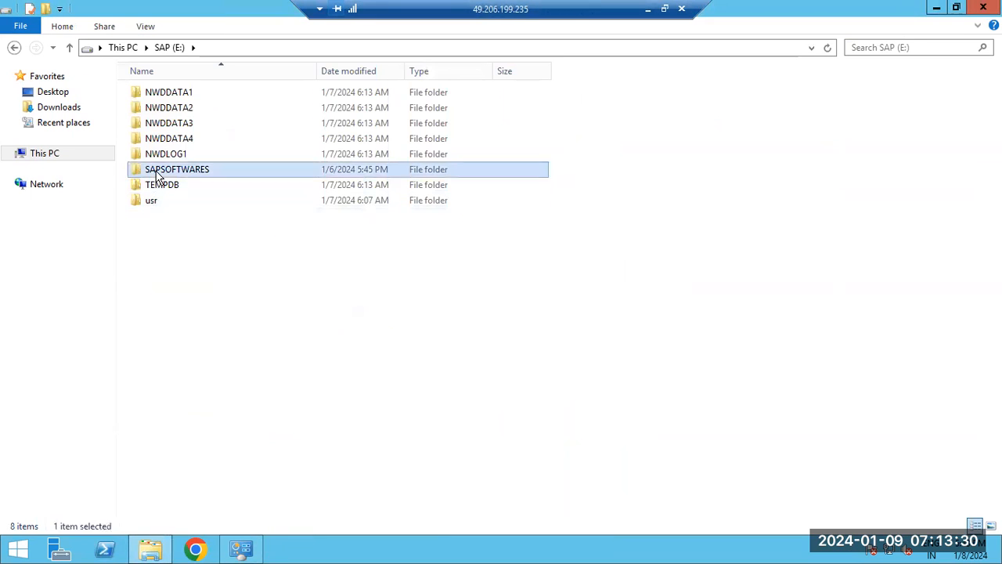
pyautogui.doubleClick(159, 155)
pyautogui.scroll(-6, 175, 207)
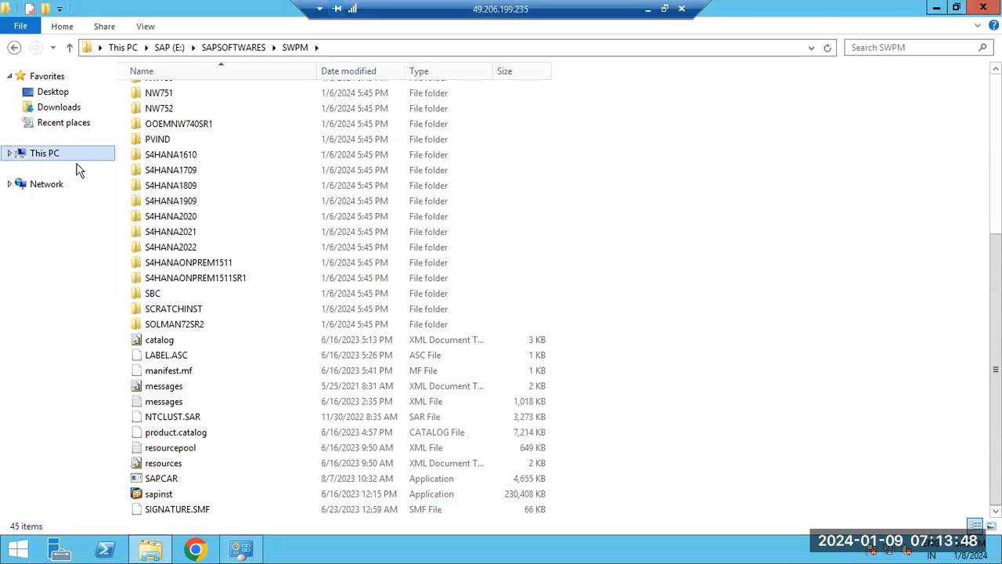
# Go back to the SAP (E:) drive, reopen SAPSOFTWARES and its SWPM folder, and launch the sapinst application.
pyautogui.click(169, 47)
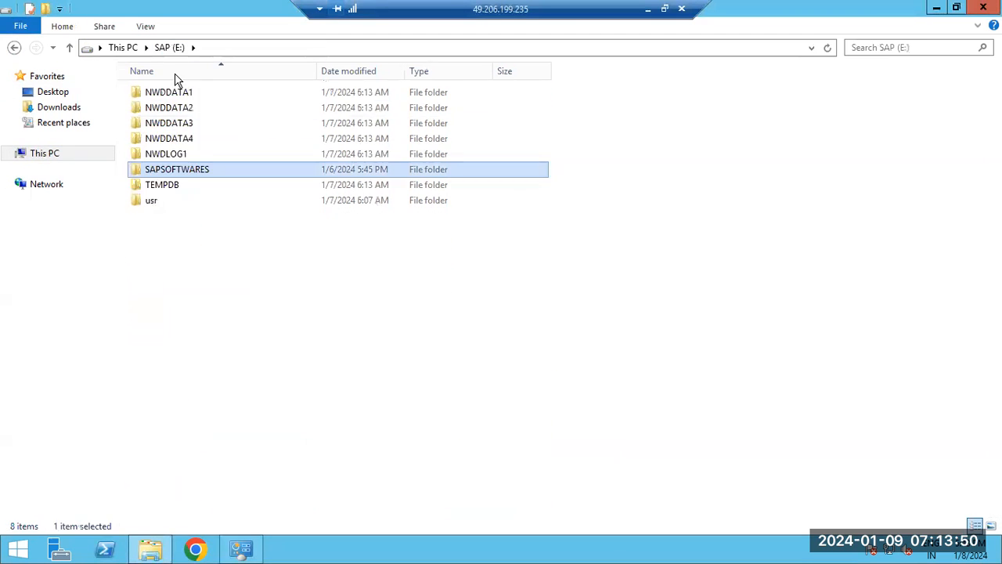
pyautogui.doubleClick(171, 167)
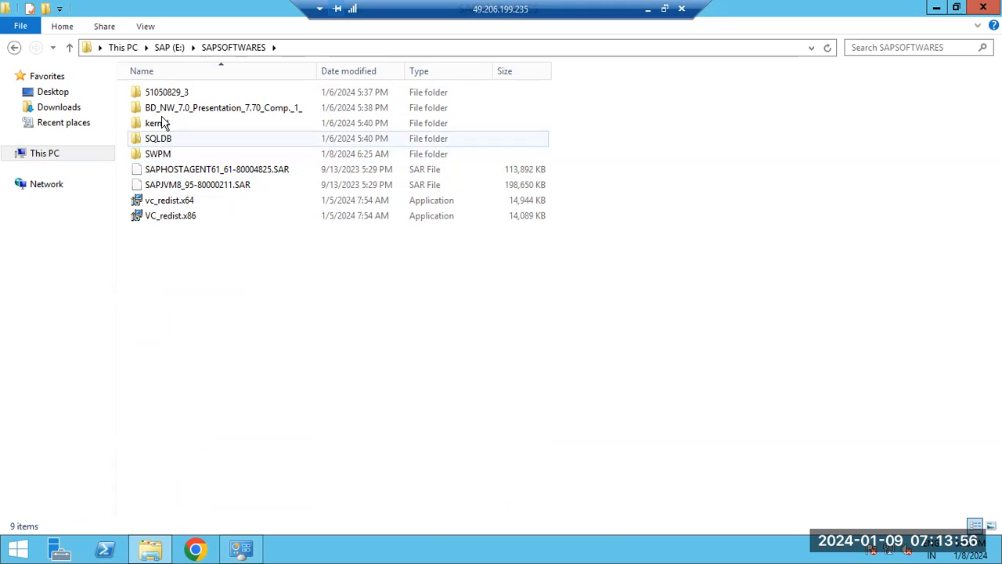
pyautogui.doubleClick(159, 157)
pyautogui.scroll(-6, 211, 258)
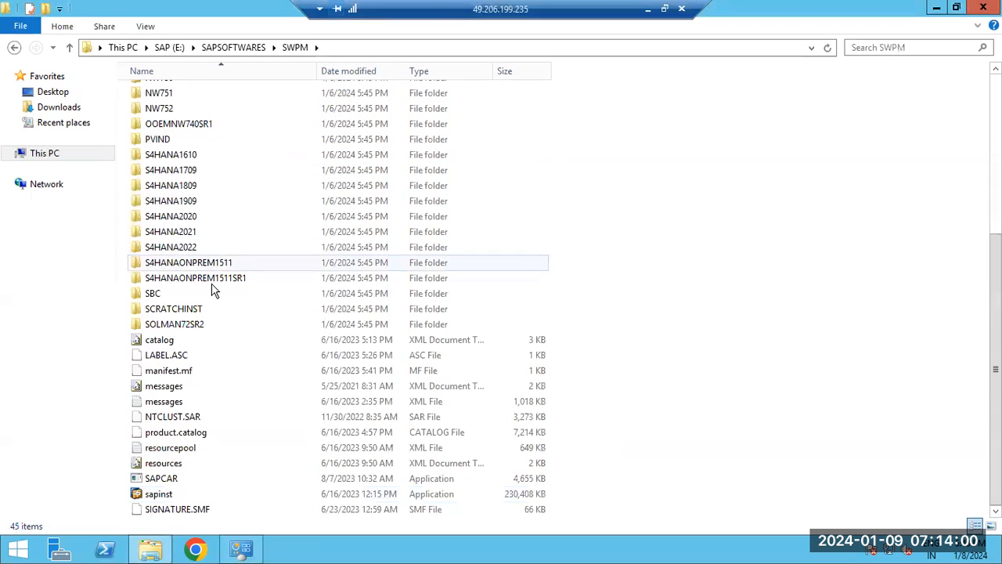
pyautogui.doubleClick(153, 495)
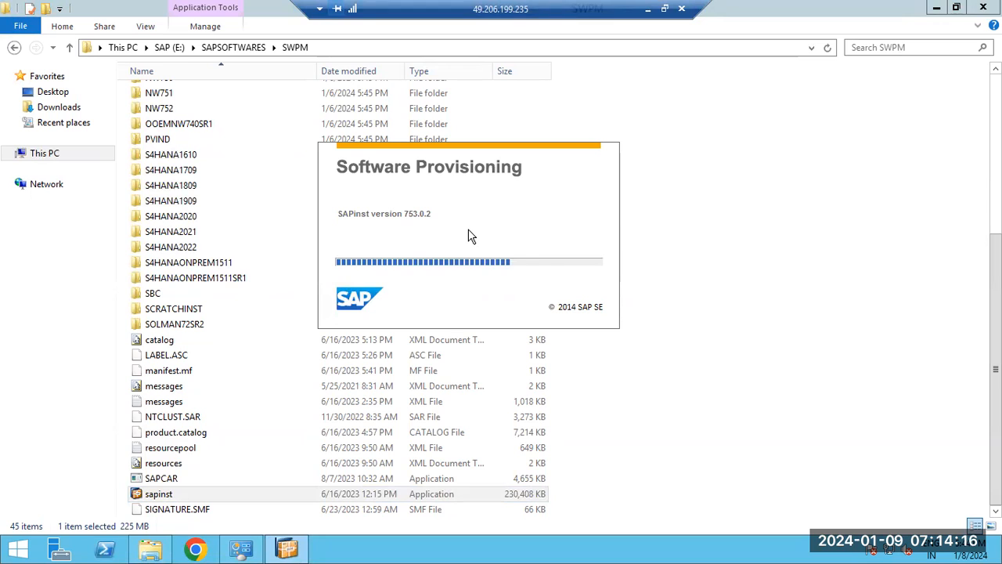
# Switch to the Paint notes and add the line "SWPM URL :4237 port for SWPM tool" below SAPHOSTAGENT, separated by a blank line.
pyautogui.click(647, 9)
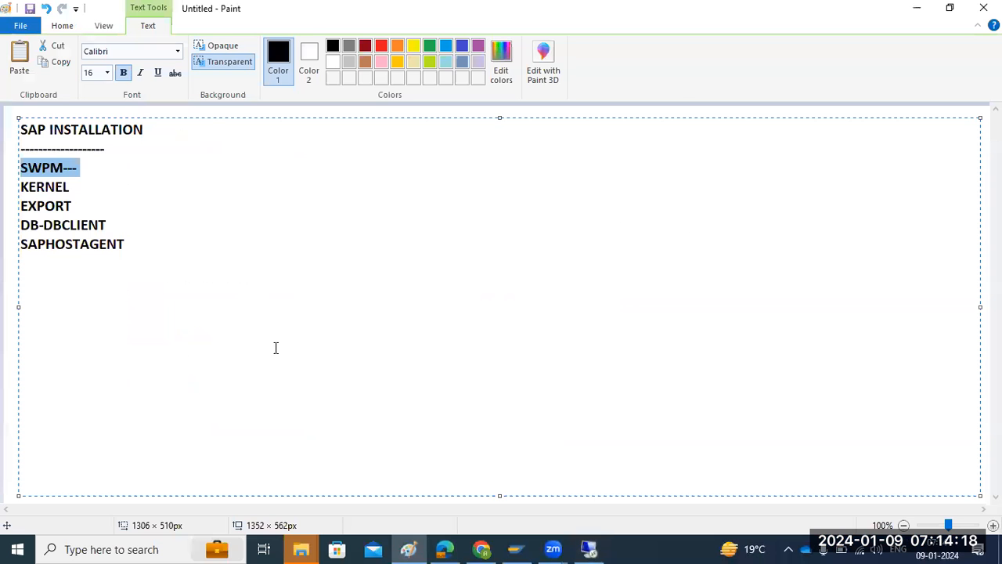
pyautogui.click(153, 245)
pyautogui.write('SWPM')
pyautogui.write('U')
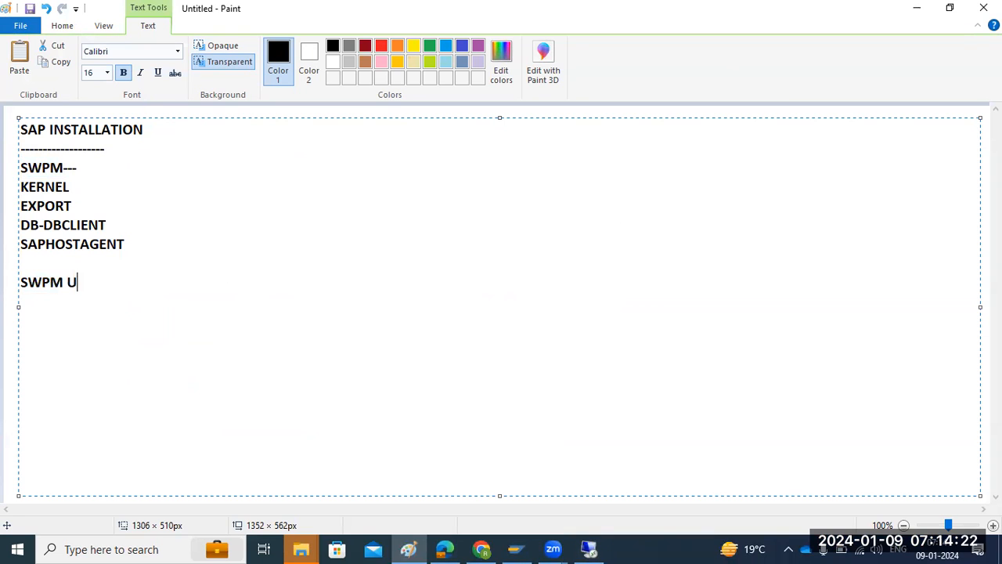
pyautogui.write('RL :43237 ')
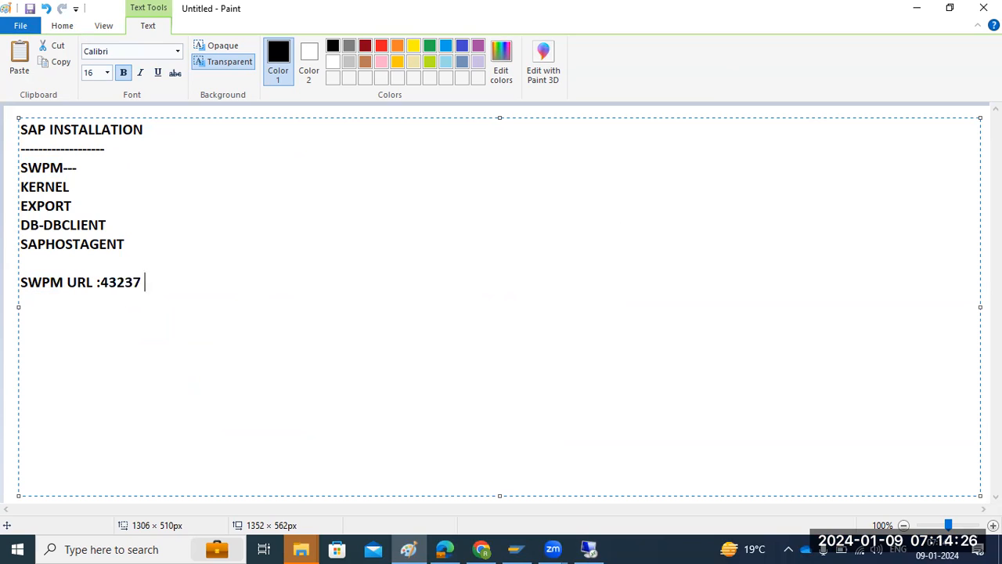
pyautogui.write('imporant')
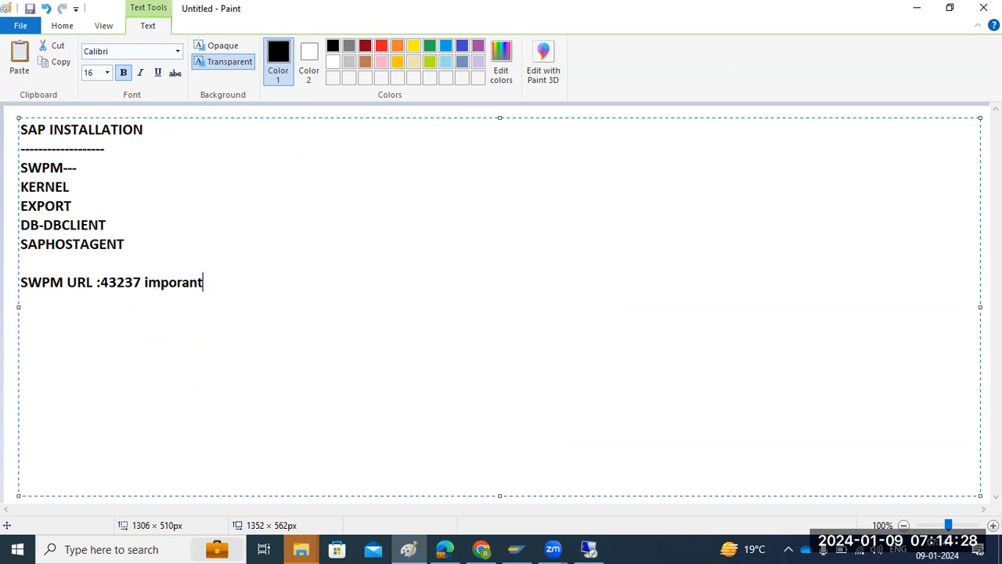
pyautogui.press('BackSpace')
pyautogui.press('BackSpace')
pyautogui.press('BackSpace')
pyautogui.press('BackSpace')
pyautogui.press('BackSpace')
pyautogui.press('BackSpace')
pyautogui.press('BackSpace')
pyautogui.press('BackSpace')
pyautogui.press('BackSpace')
pyautogui.press('BackSpace')
pyautogui.press('BackSpace')
pyautogui.press('BackSpace')
pyautogui.press('BackSpace')
pyautogui.press('BackSpace')
pyautogui.write('2')
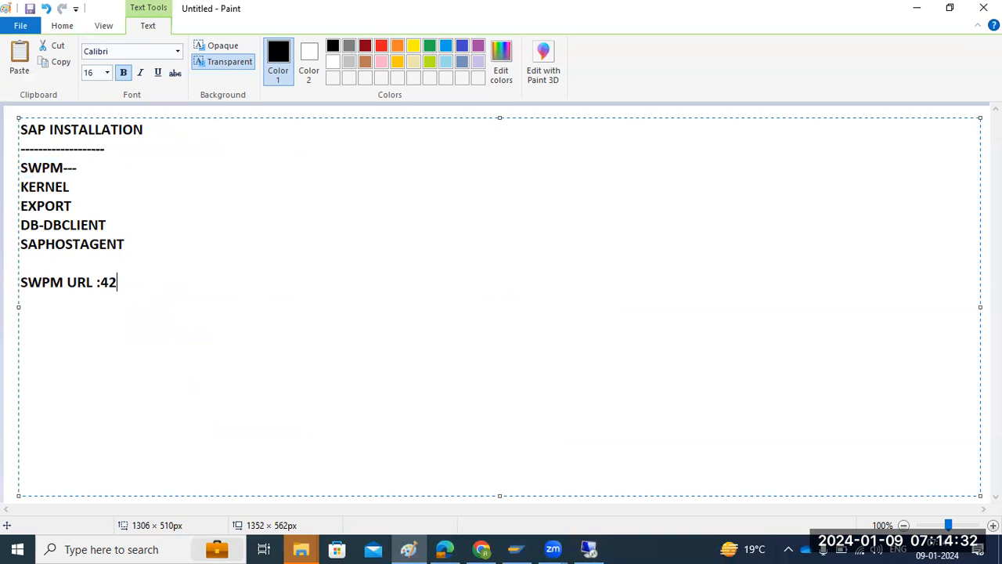
pyautogui.write('37 port f')
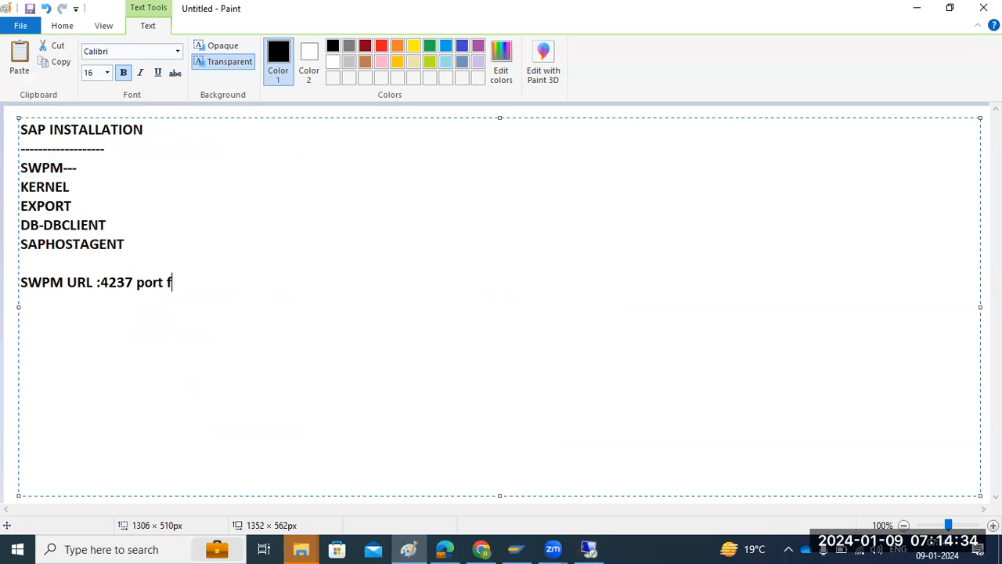
pyautogui.write('or SWPM tool')
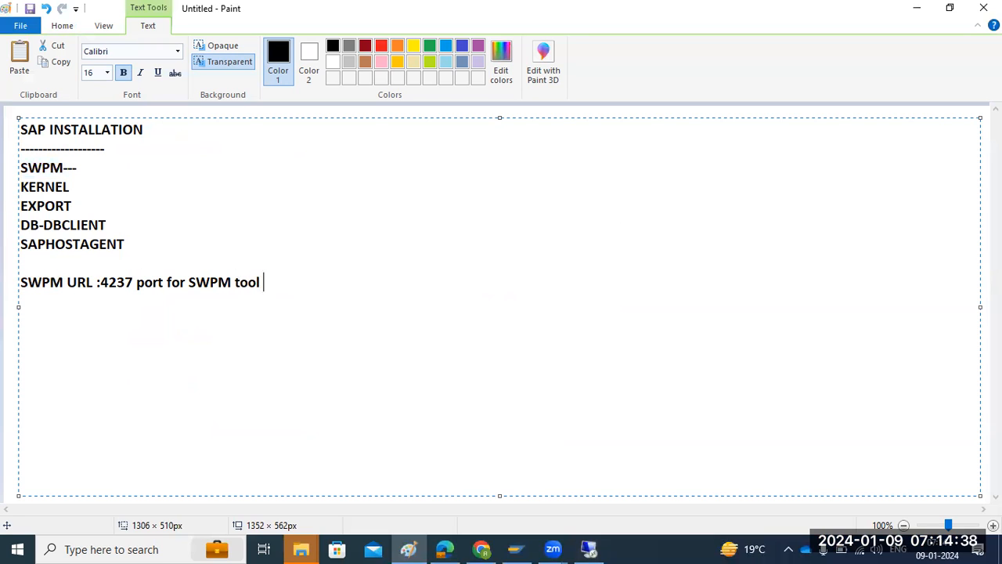
# Return to the remote server, copy the sapinst page address from Internet Explorer and minimize that browser.
pyautogui.click(589, 549)
pyautogui.click(524, 350)
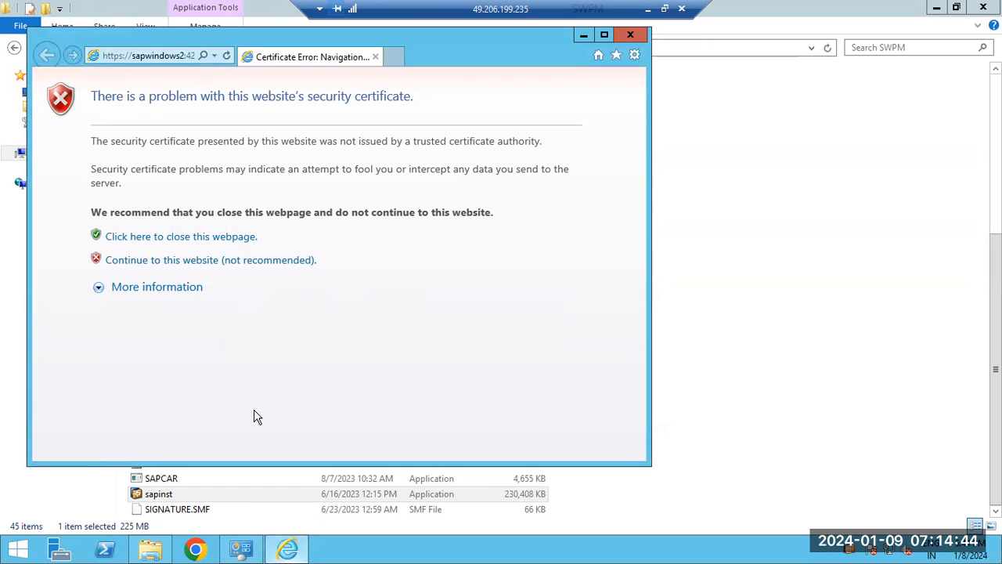
pyautogui.click(141, 58)
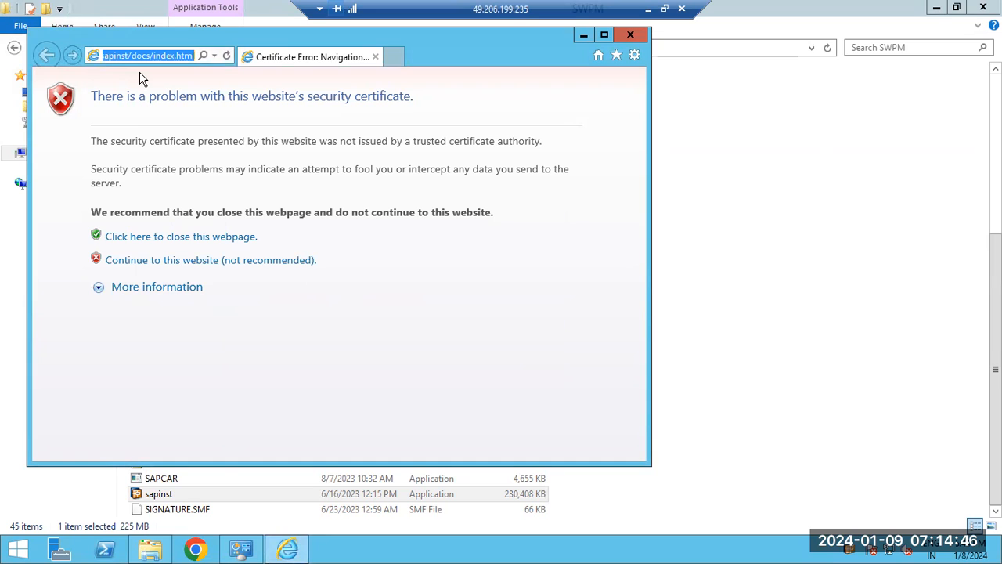
pyautogui.click(287, 549)
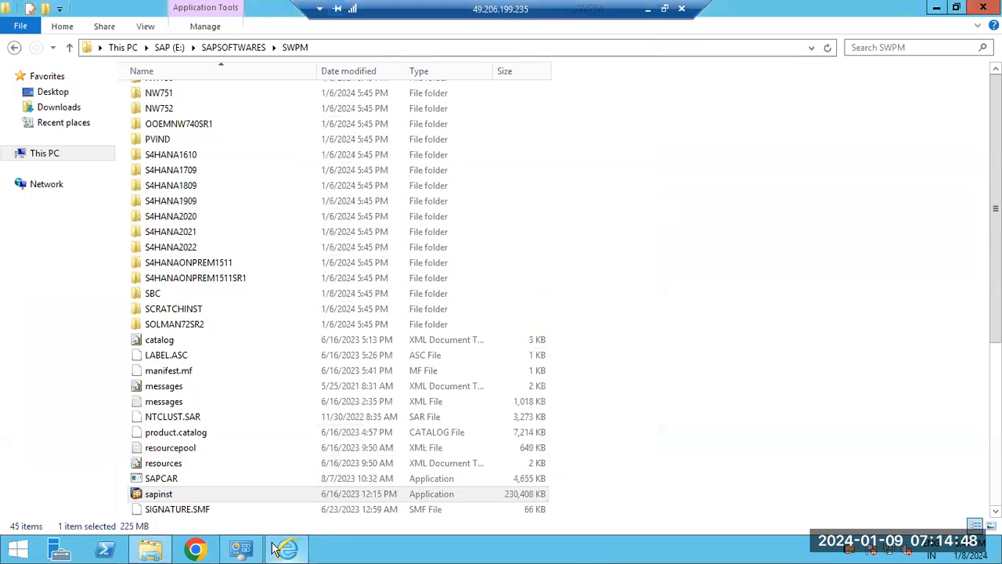
# Open Google Chrome on the server and set it as the default browser.
pyautogui.click(195, 549)
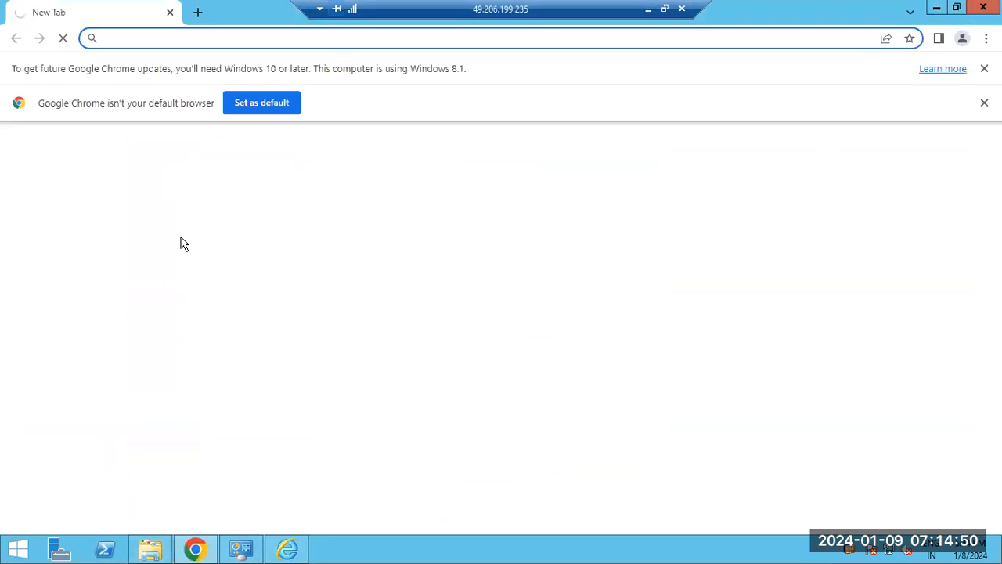
pyautogui.click(257, 110)
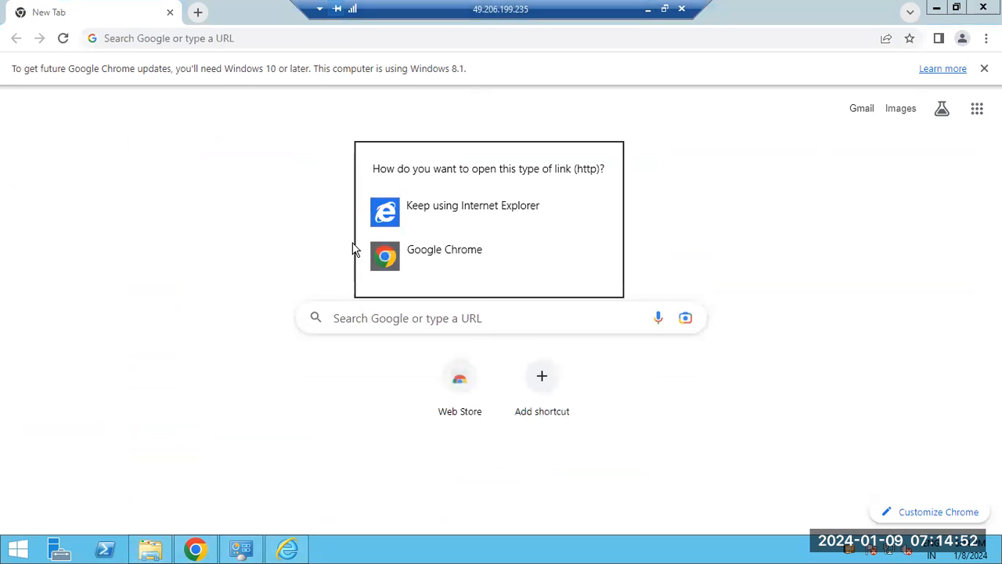
pyautogui.click(430, 265)
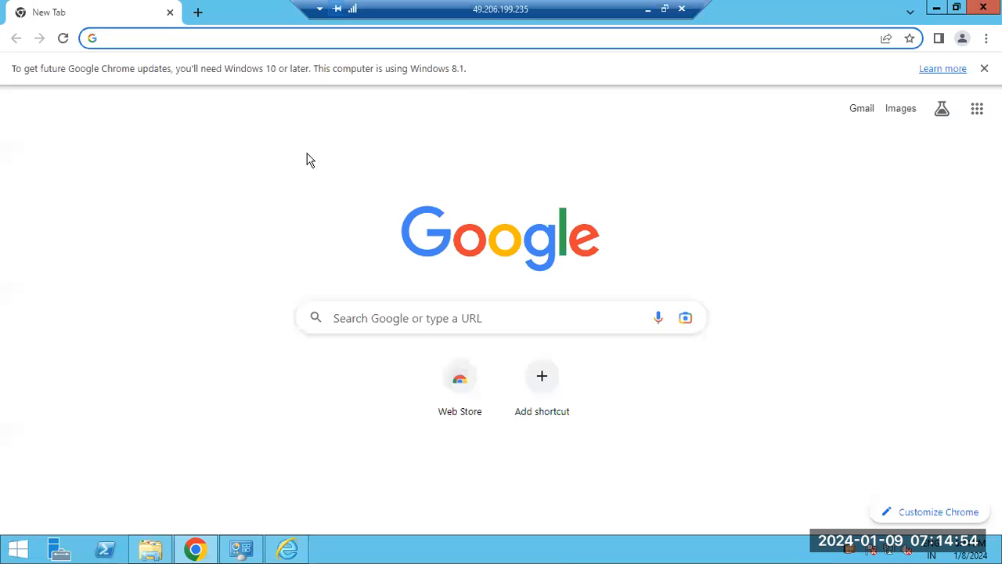
pyautogui.write('https://sapwindows2:4237/sapinst/docs/index.html')
pyautogui.press('Return')
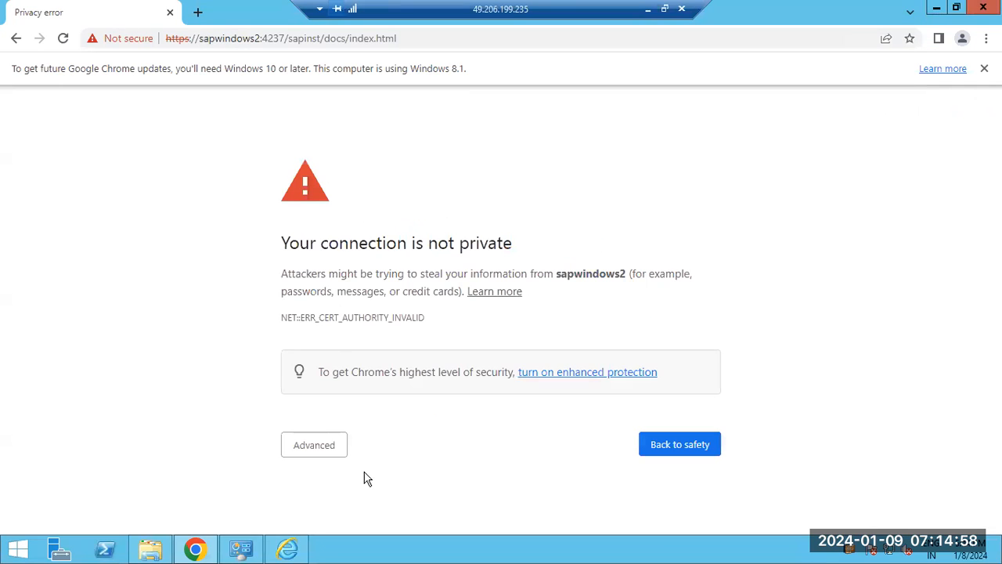
pyautogui.click(297, 446)
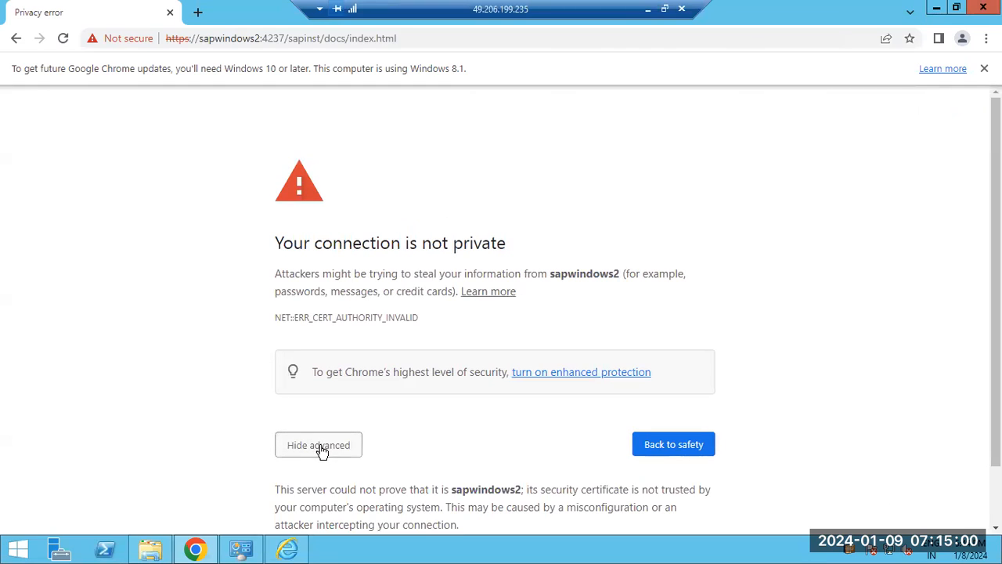
pyautogui.click(319, 446)
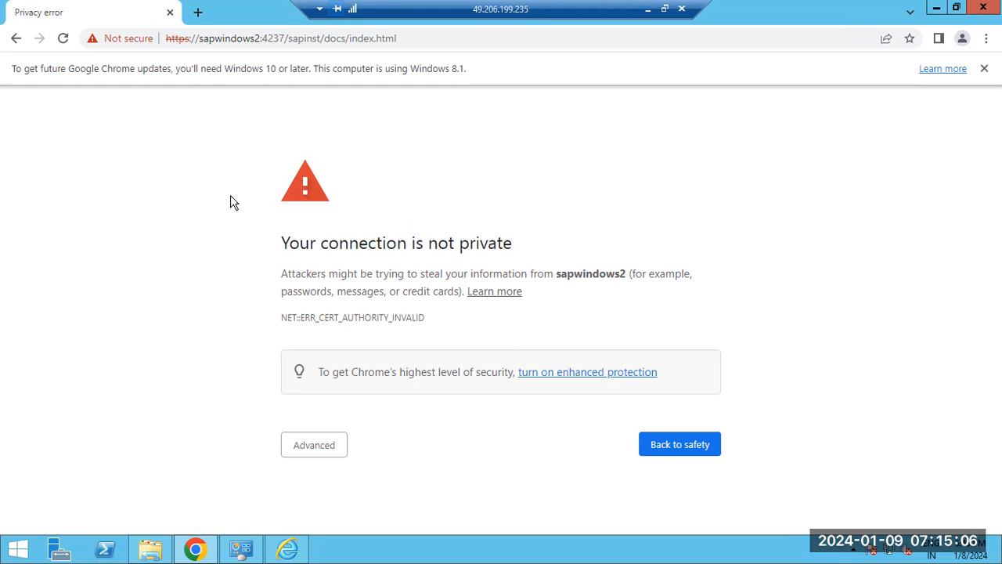
pyautogui.click(300, 446)
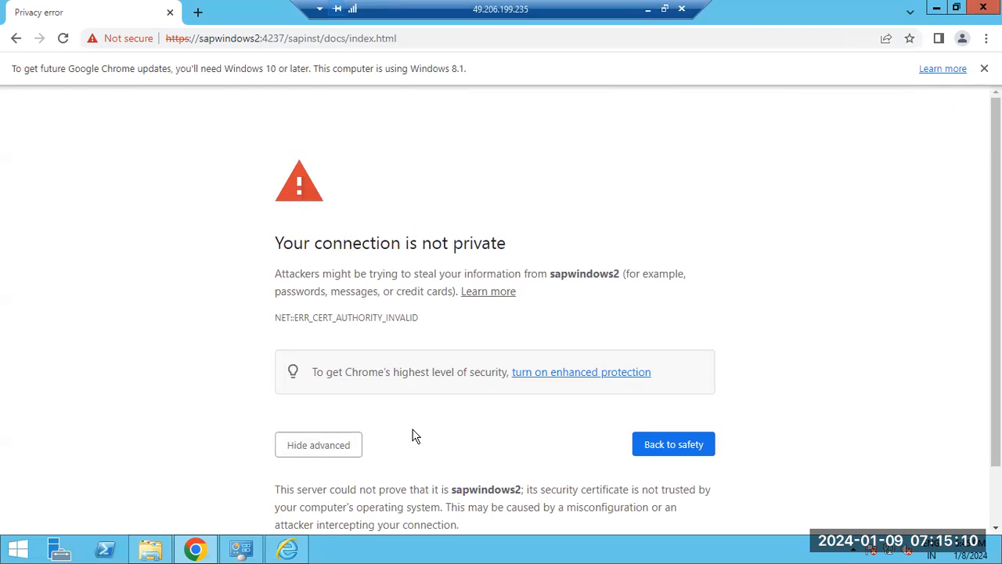
pyautogui.scroll(-2, 414, 436)
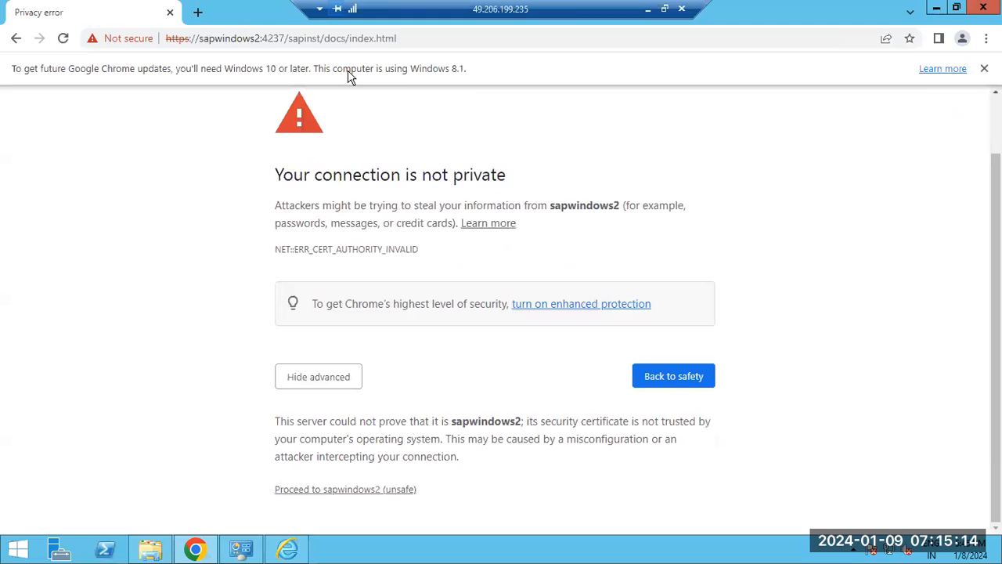
pyautogui.click(337, 489)
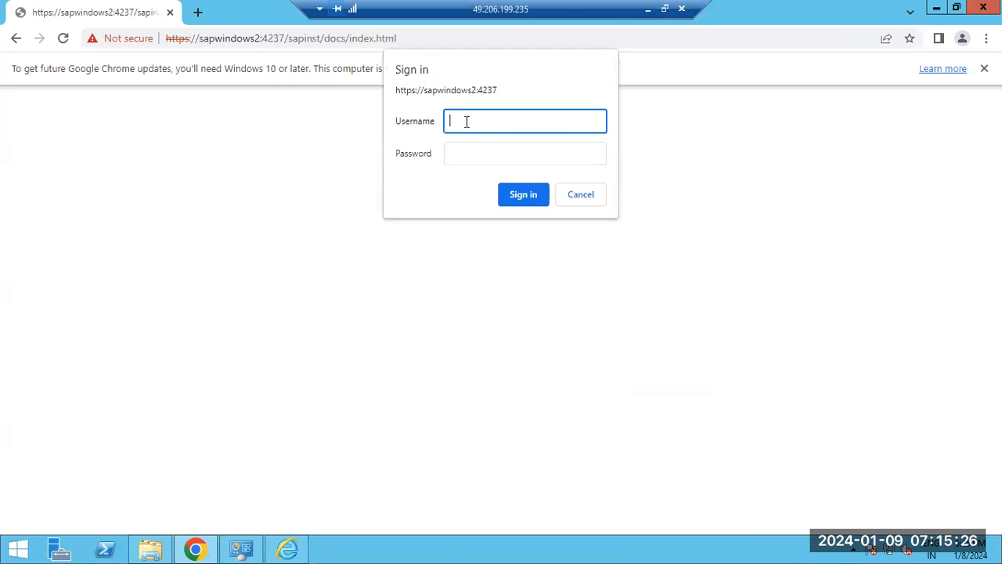
# Sign in to the sapinst site by entering the administrator username and the account password.
pyautogui.write('dministrator')
pyautogui.press('Tab')
pyautogui.write('•••••••••')
pyautogui.press('Return')
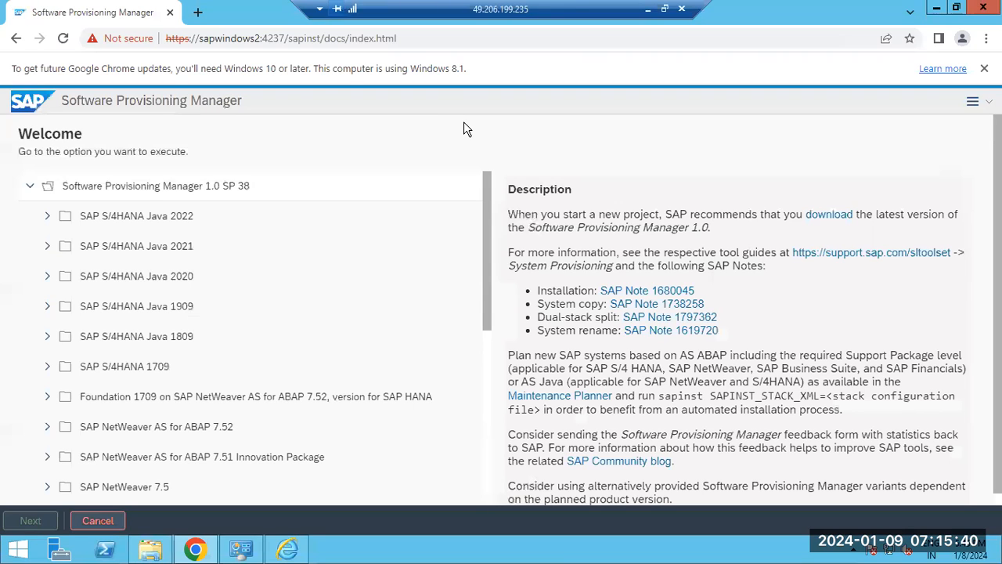
# Highlight the host name sapwindows2 and the port 4237 in the page address.
pyautogui.click(263, 38)
pyautogui.hotkey('shift', 'Right')
pyautogui.hotkey('shift', 'Right')
pyautogui.hotkey('shift', 'Right')
pyautogui.hotkey('shift', 'Right')
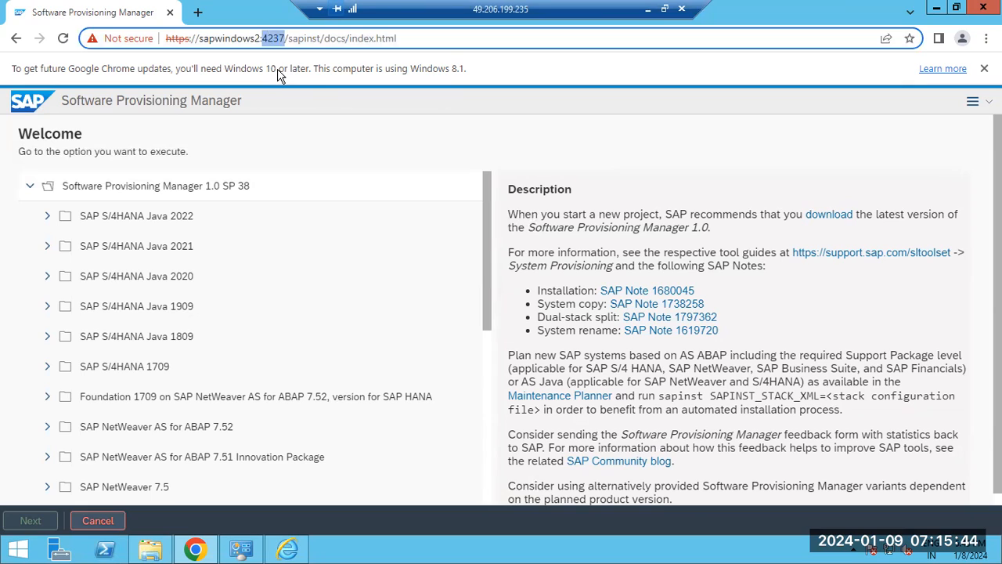
pyautogui.moveTo(199, 39)
pyautogui.mouseDown()
pyautogui.moveTo(285, 39)
pyautogui.moveTo(260, 39)
pyautogui.mouseUp()
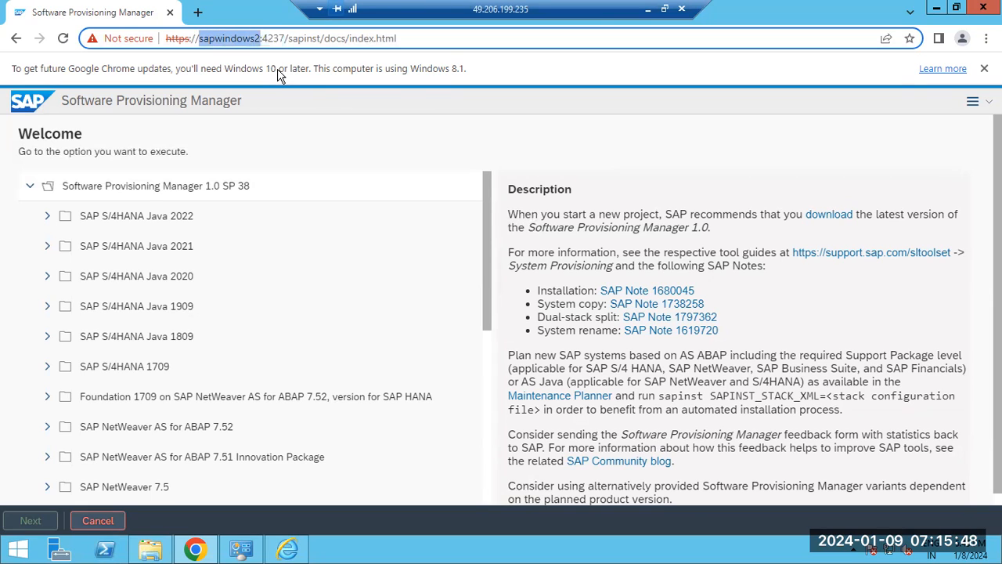
pyautogui.doubleClick(273, 38)
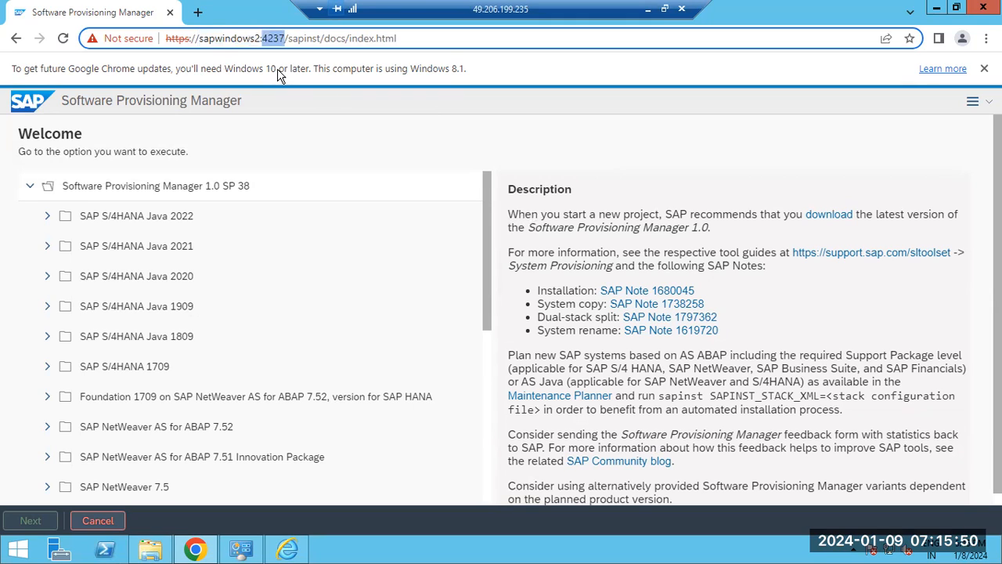
pyautogui.moveTo(260, 39); pyautogui.dragTo(242, 38)
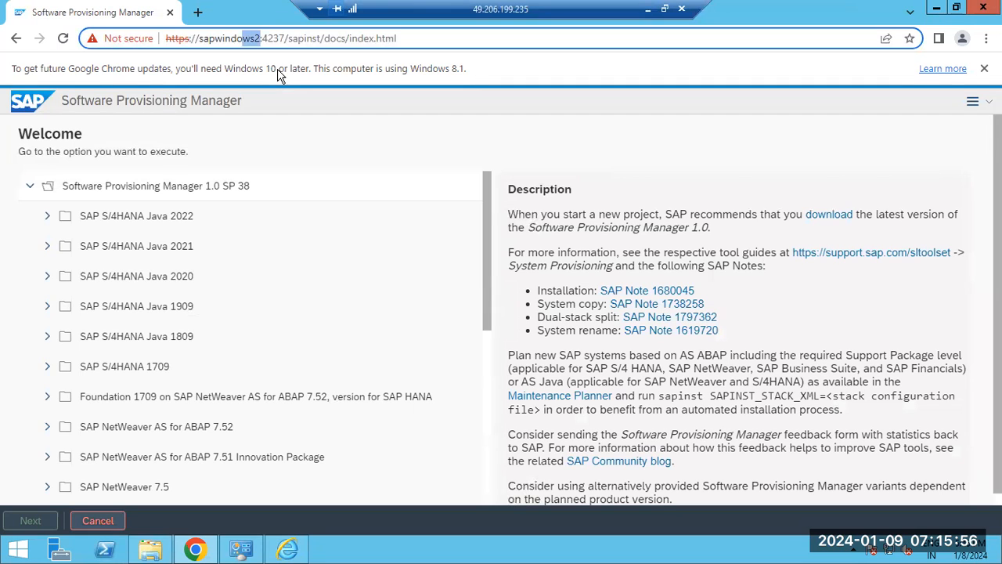
pyautogui.doubleClick(273, 39)
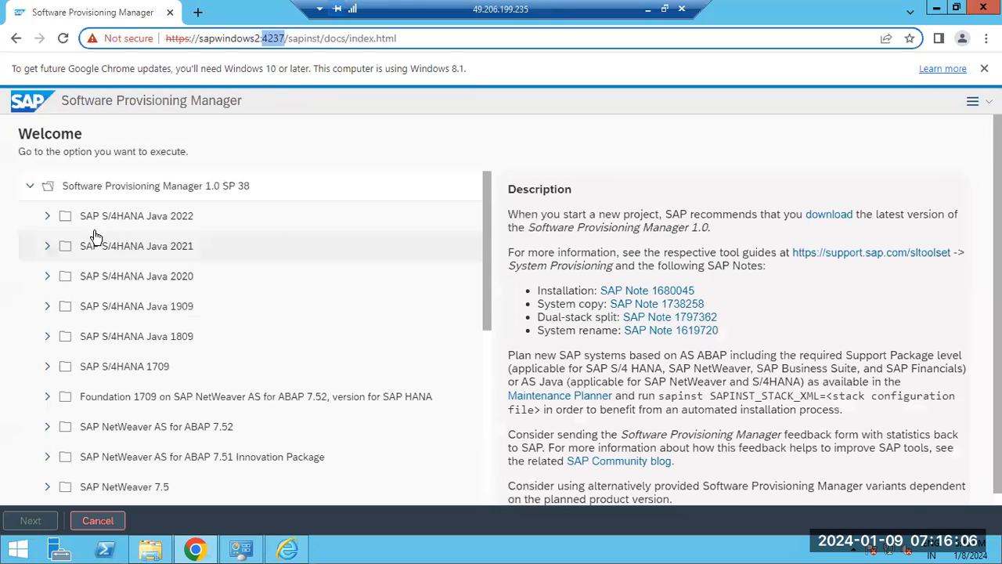
# Skim the product folders under Software Provisioning Manager 1.0 SP 38 and return to the start of the list.
pyautogui.scroll(-2, 88, 249)
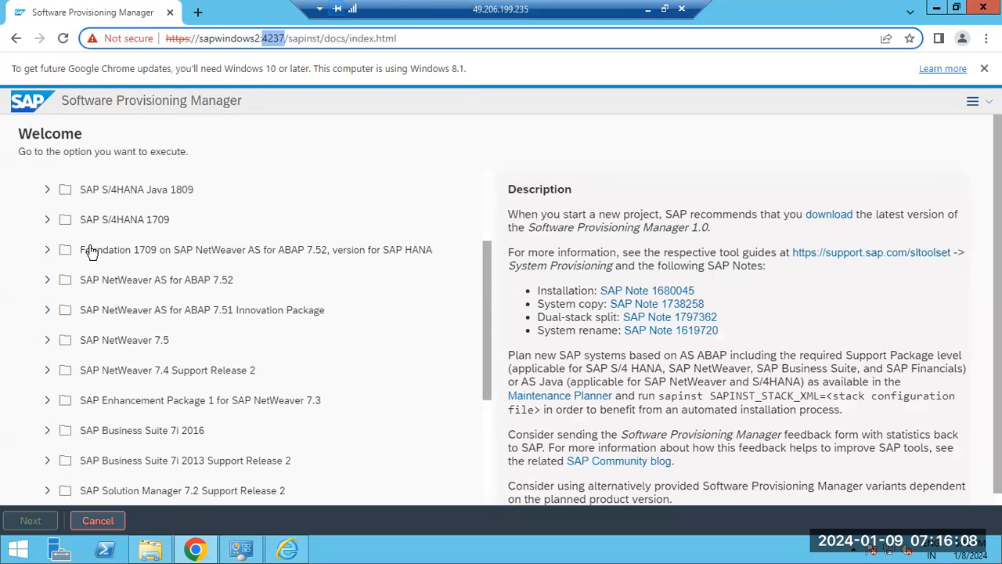
pyautogui.scroll(-2, 90, 250)
pyautogui.scroll(6, 90, 250)
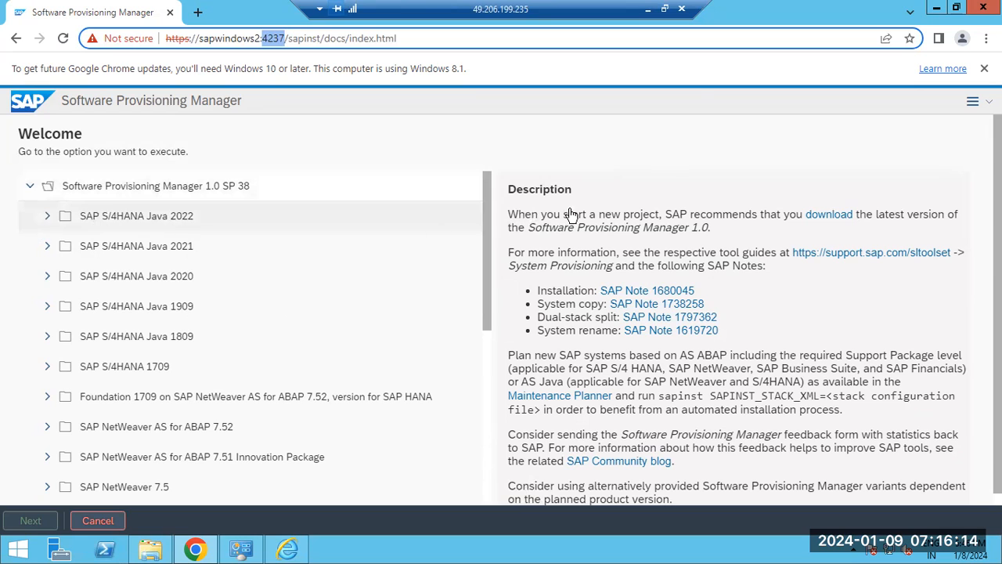
# Switch to the Paint notes, delete all lines below the SAP INSTALLATION heading and its underline, and undo the deletion.
pyautogui.hotkey('alt', 'Tab')
pyautogui.click(269, 283)
pyautogui.moveTo(273, 287); pyautogui.dragTo(21, 169)
pyautogui.press('Delete')
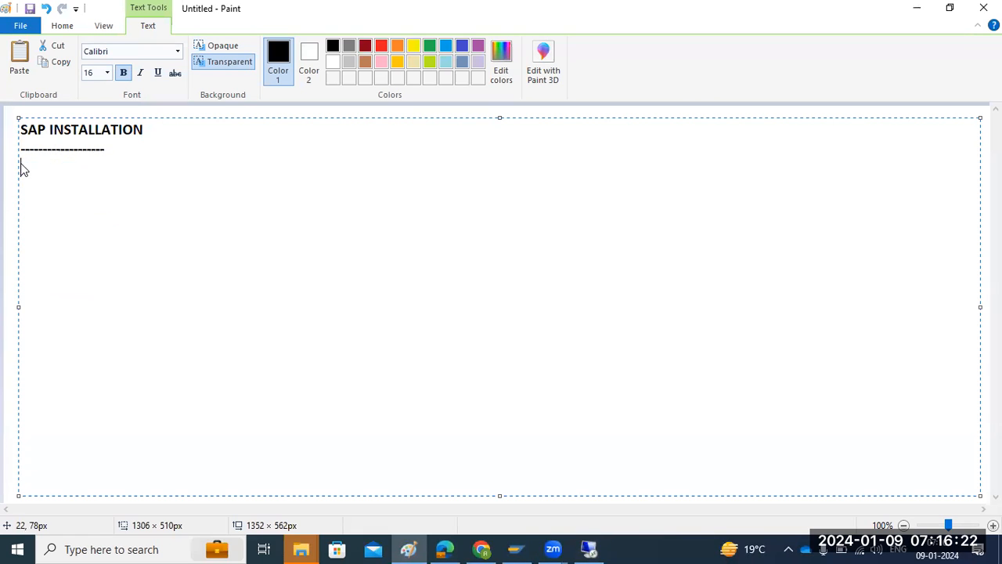
pyautogui.hotkey('ctrl', 'z')
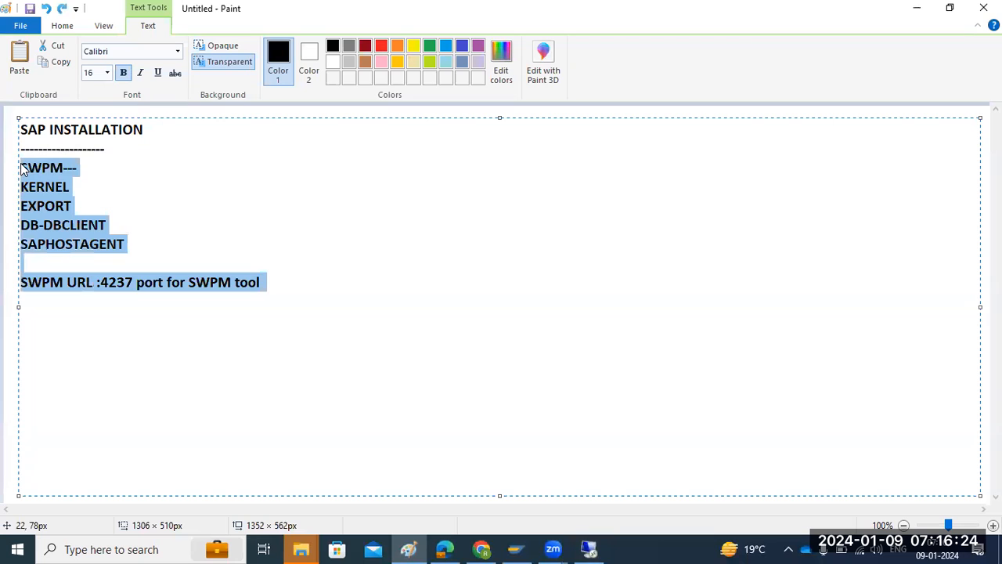
pyautogui.click(87, 165)
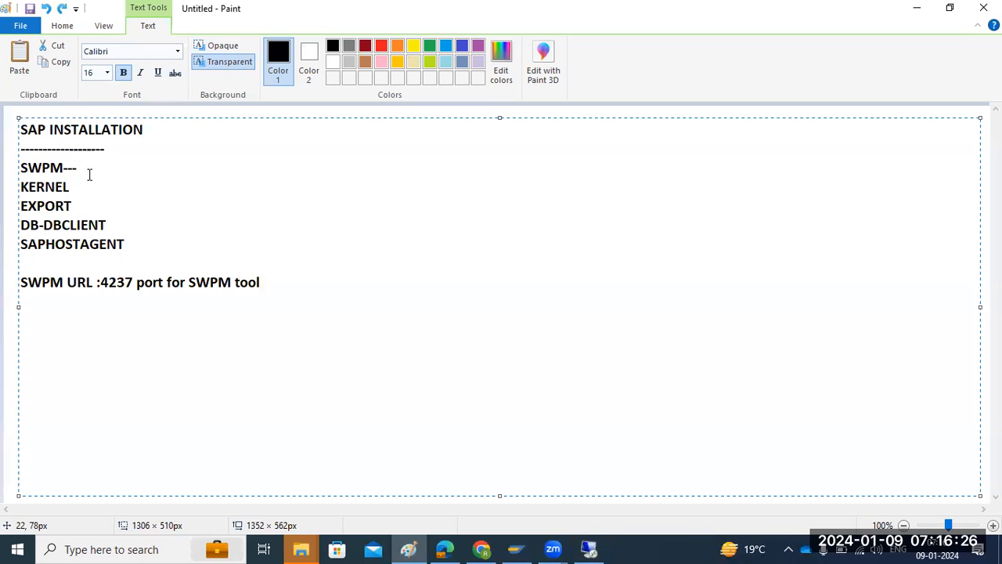
# Append a hyphen to the EXPORT line in the Paint notes and highlight letters in the word SWPM.
pyautogui.click(108, 209)
pyautogui.write('-')
pyautogui.moveTo(28, 168); pyautogui.dragTo(57, 170)
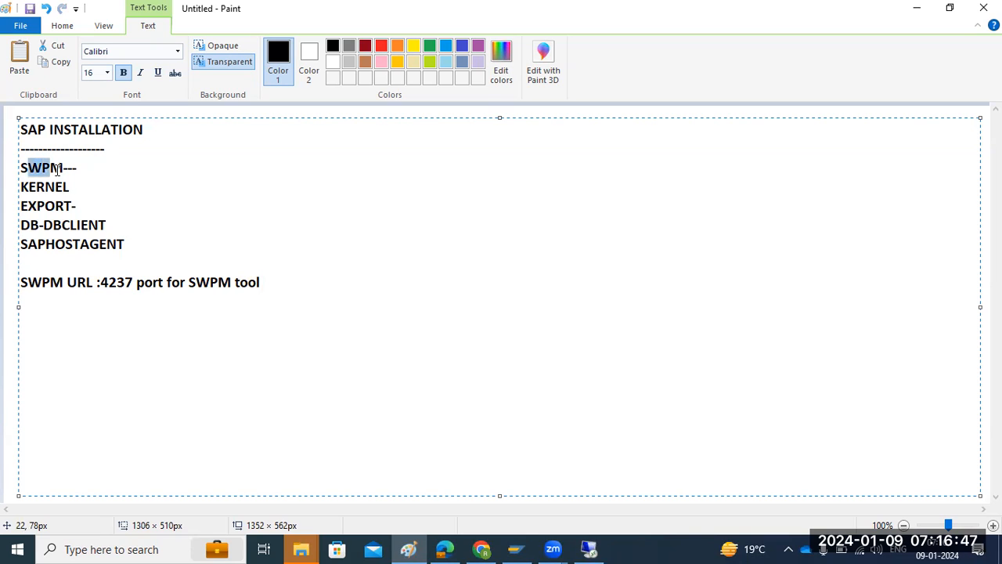
# Return to the remote server and review the Software Provisioning Manager product list down to its final folders.
pyautogui.click(589, 549)
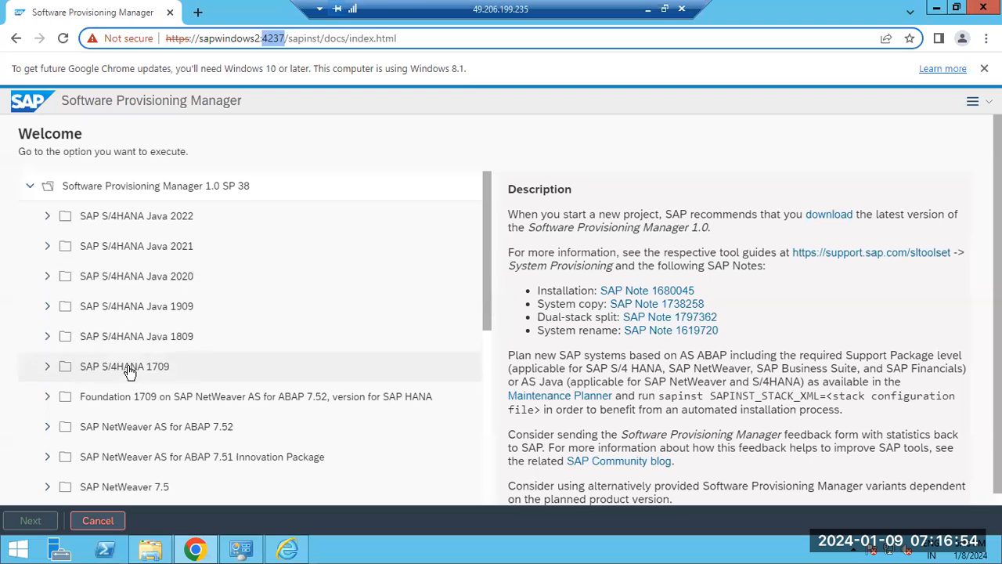
pyautogui.scroll(-1, 125, 410)
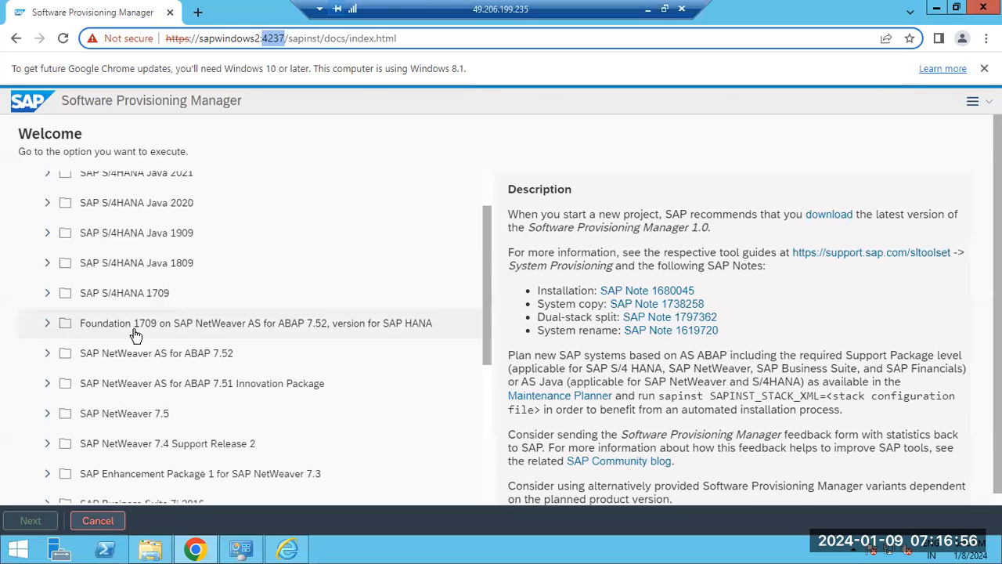
pyautogui.scroll(-1, 135, 335)
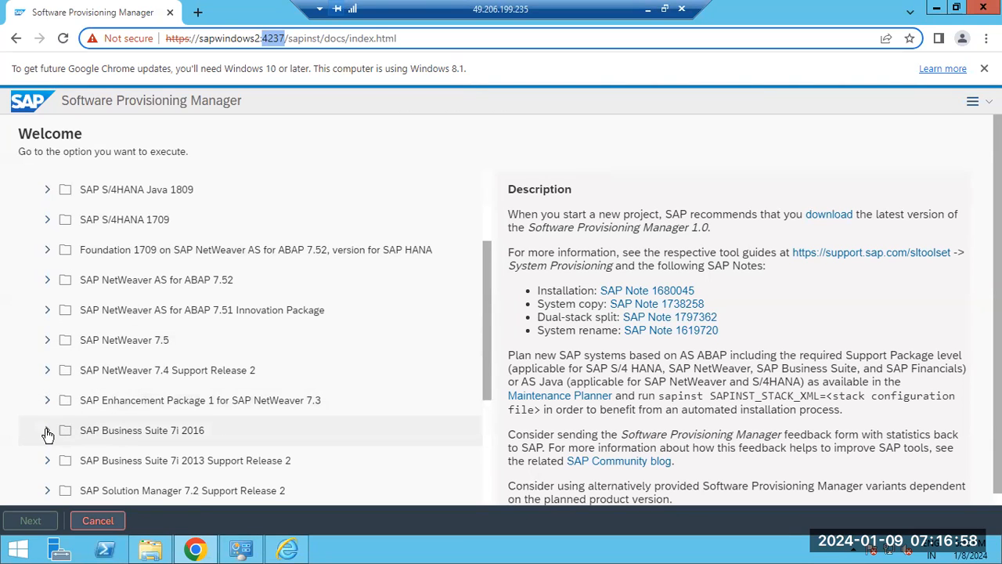
pyautogui.scroll(-2, 47, 435)
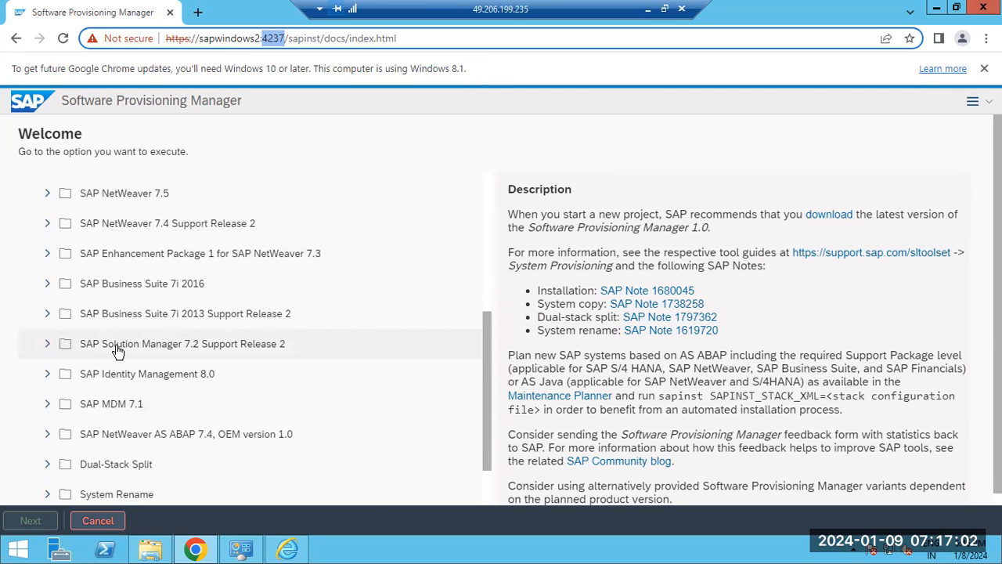
pyautogui.scroll(-1, 115, 366)
pyautogui.scroll(-1, 114, 384)
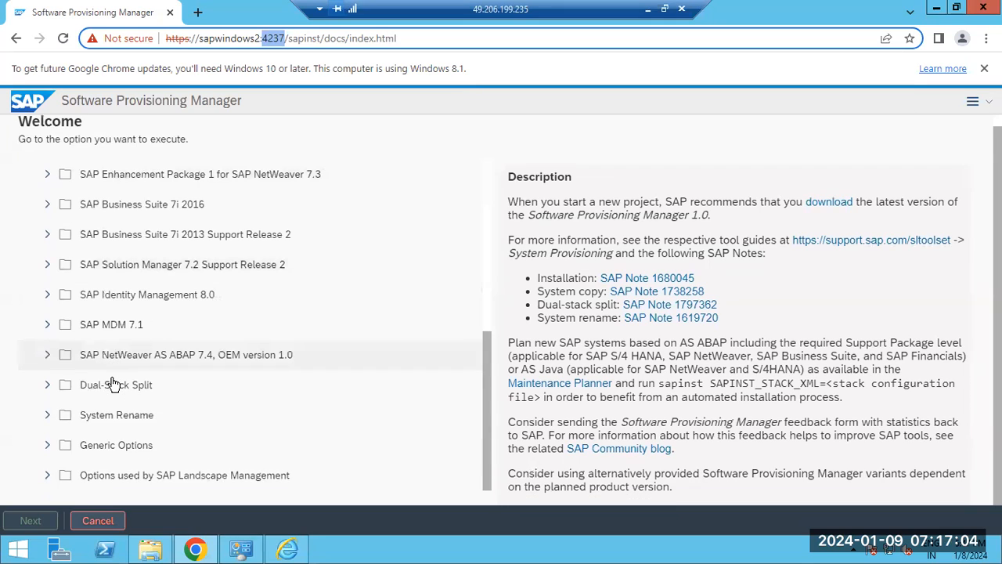
pyautogui.scroll(2, 112, 384)
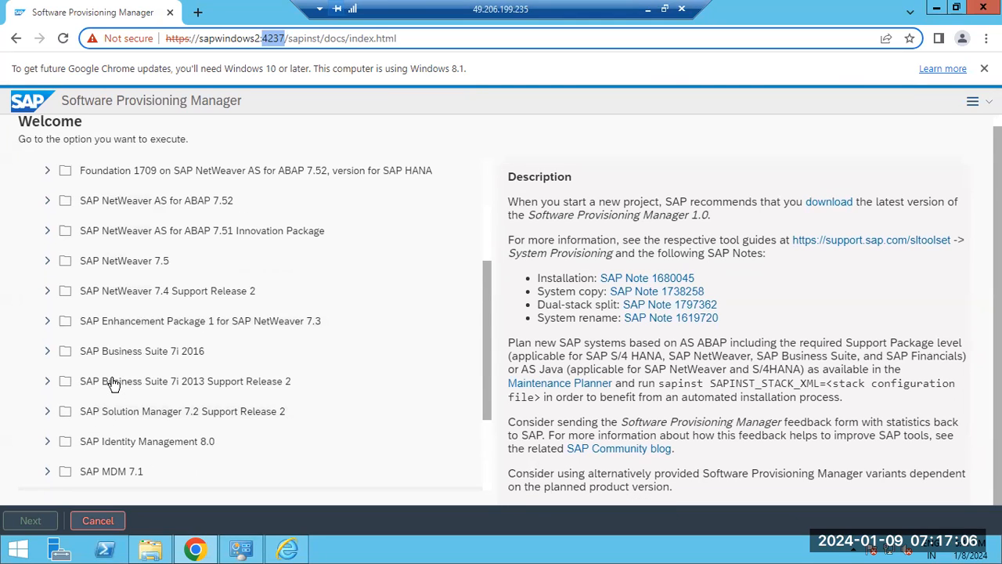
pyautogui.click(133, 97)
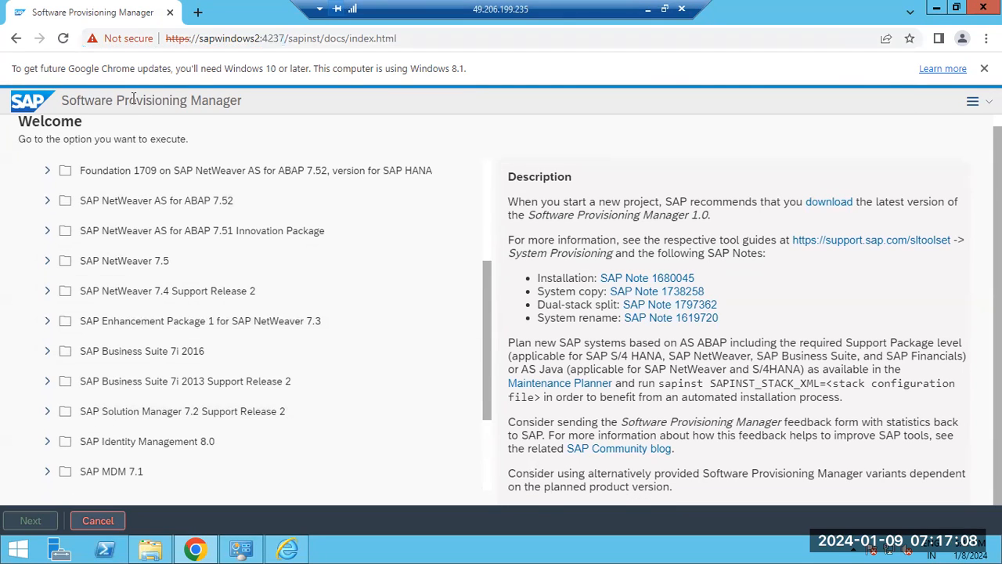
pyautogui.moveTo(101, 101); pyautogui.dragTo(245, 107)
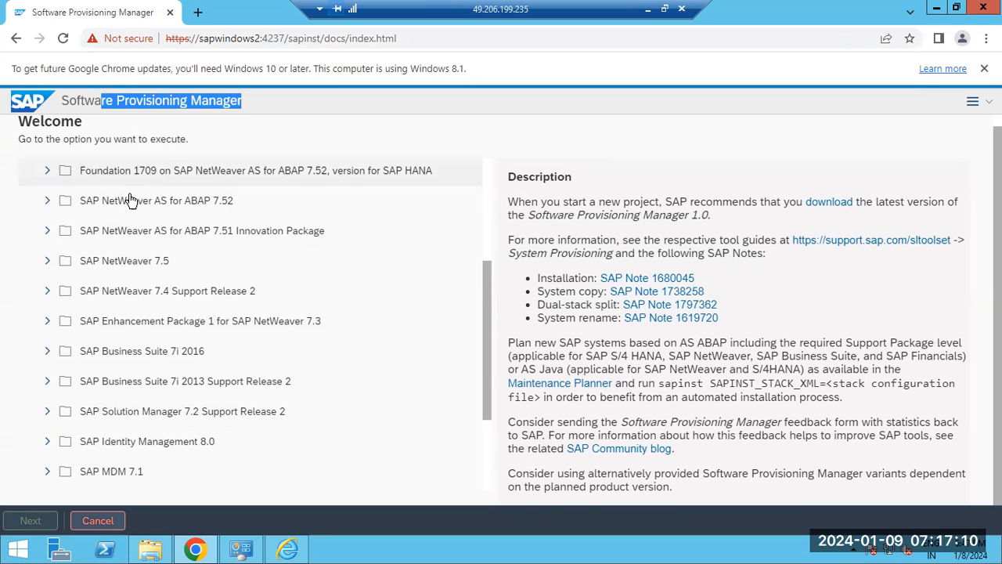
pyautogui.scroll(3, 130, 202)
pyautogui.scroll(-3, 125, 266)
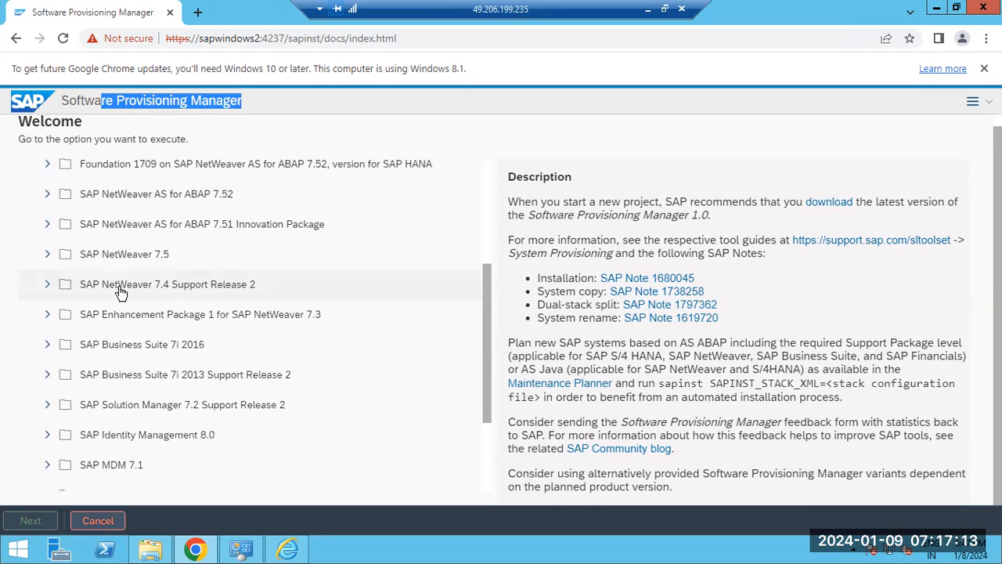
# Expand SAP Business Suite 7i 2016 to examine its ABAP product options, highlight its name, and collapse it again.
pyautogui.click(46, 344)
pyautogui.scroll(-1, 277, 343)
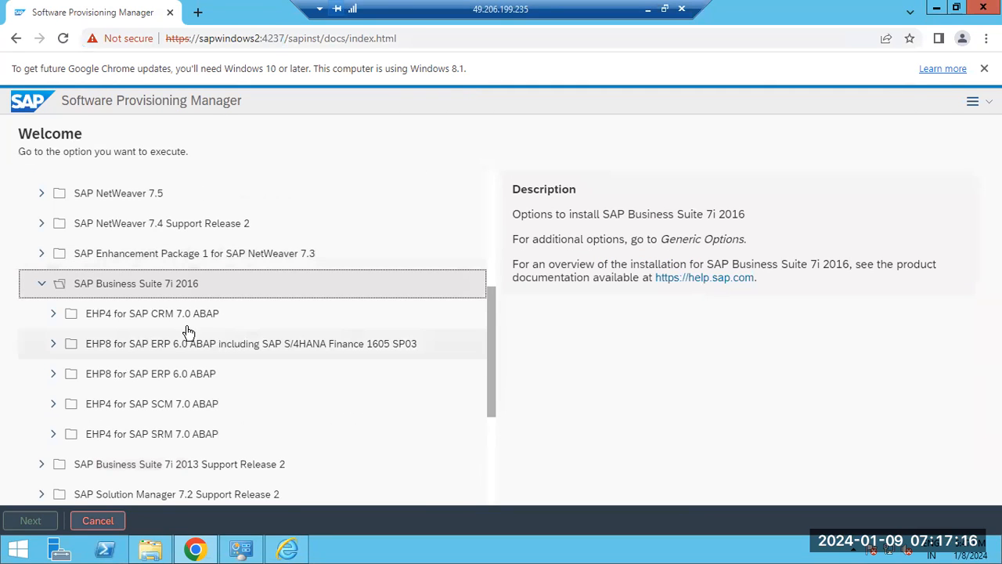
pyautogui.moveTo(75, 285); pyautogui.dragTo(204, 289)
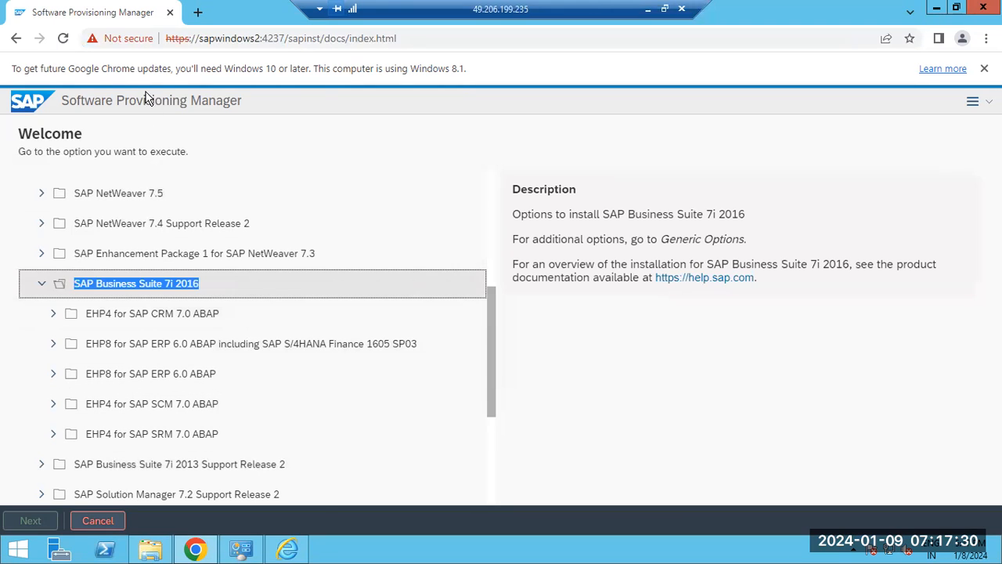
pyautogui.moveTo(136, 100); pyautogui.dragTo(215, 109)
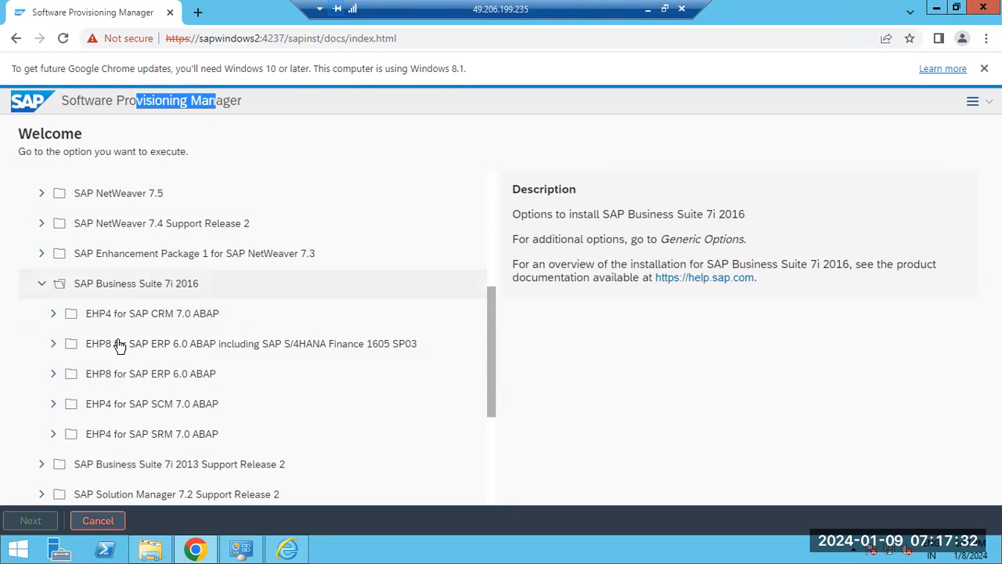
pyautogui.click(43, 285)
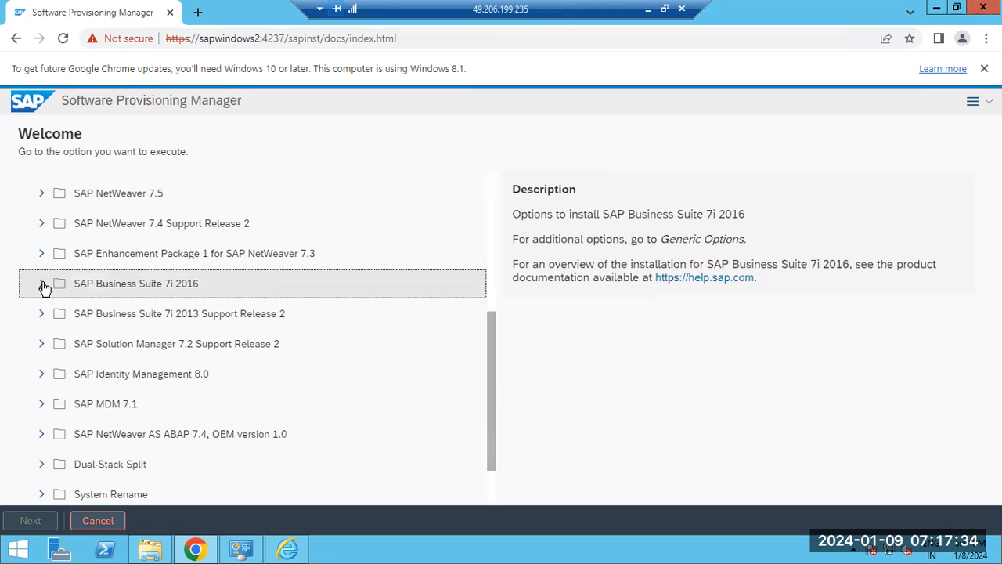
# Expand SAP NetWeaver 7.5 to show its database options and highlight the folder name.
pyautogui.click(43, 193)
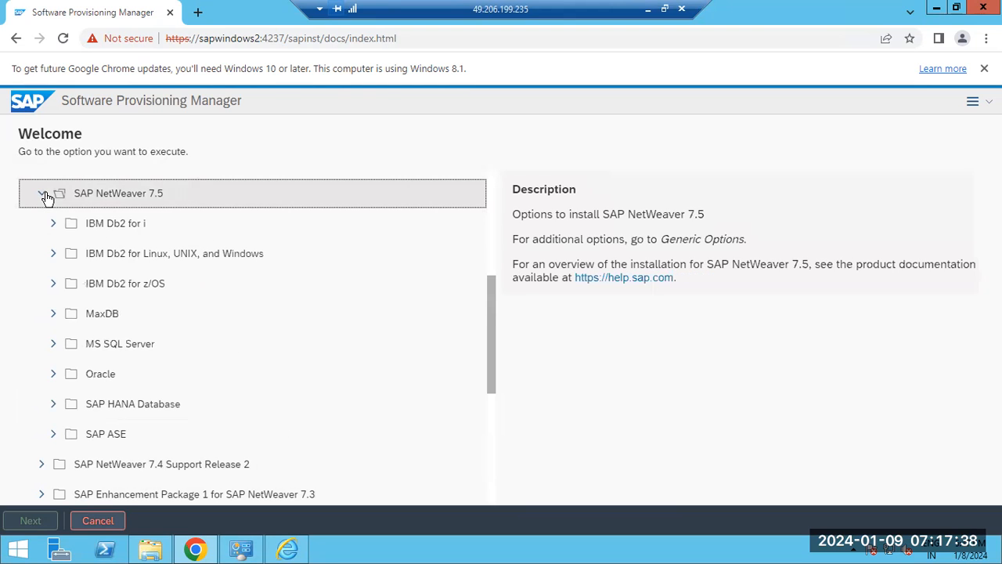
pyautogui.click(43, 194)
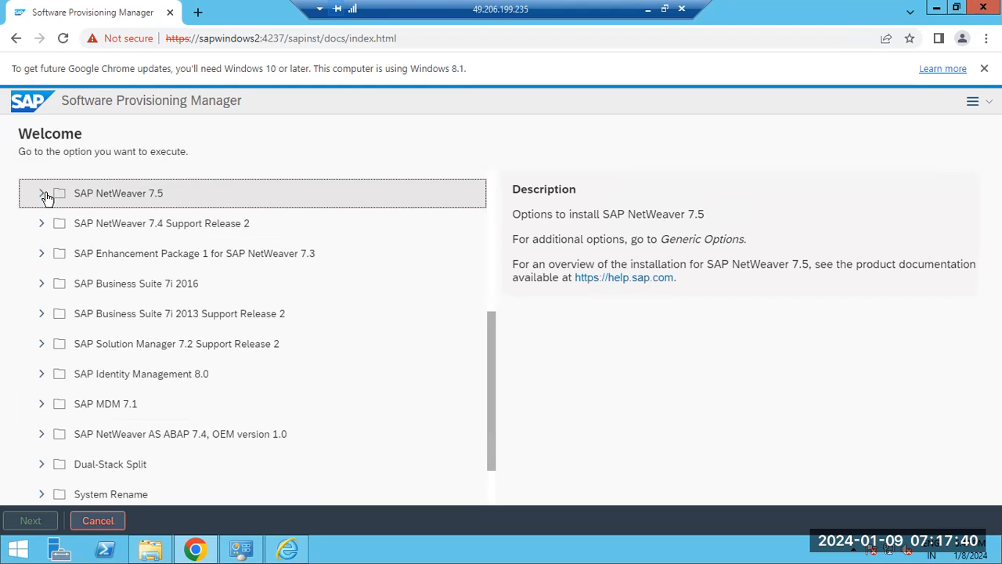
pyautogui.click(43, 193)
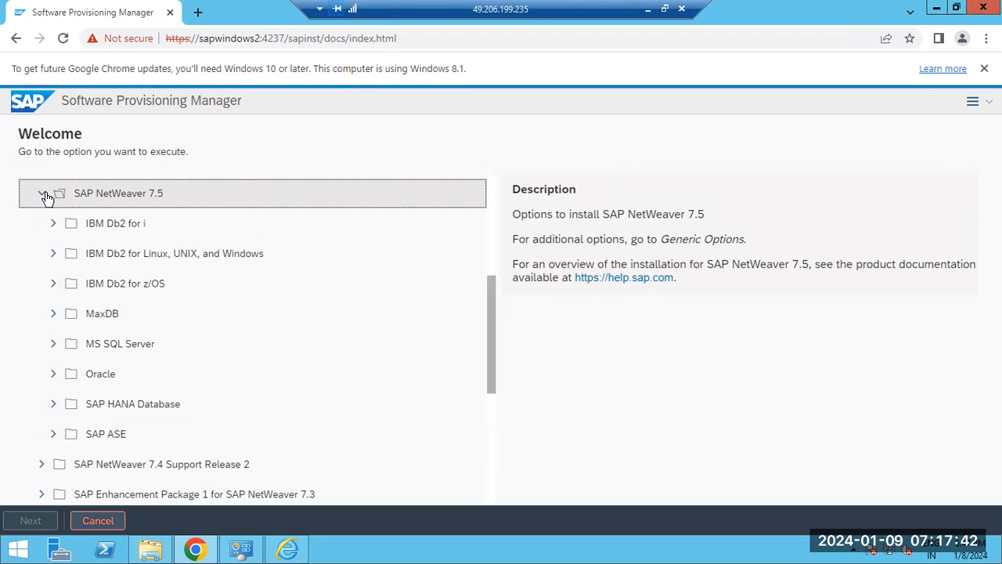
pyautogui.moveTo(78, 196); pyautogui.dragTo(168, 198)
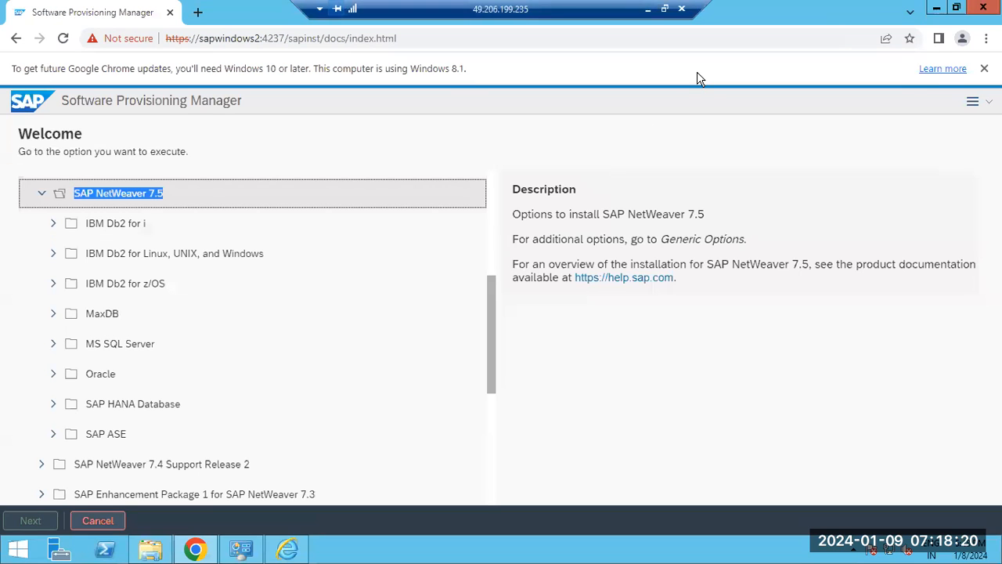
# Return to the Paint notes and draw three black rectangles stacked beside the text: a small one, a wide one, and one about 128 × 147 px.
pyautogui.click(648, 9)
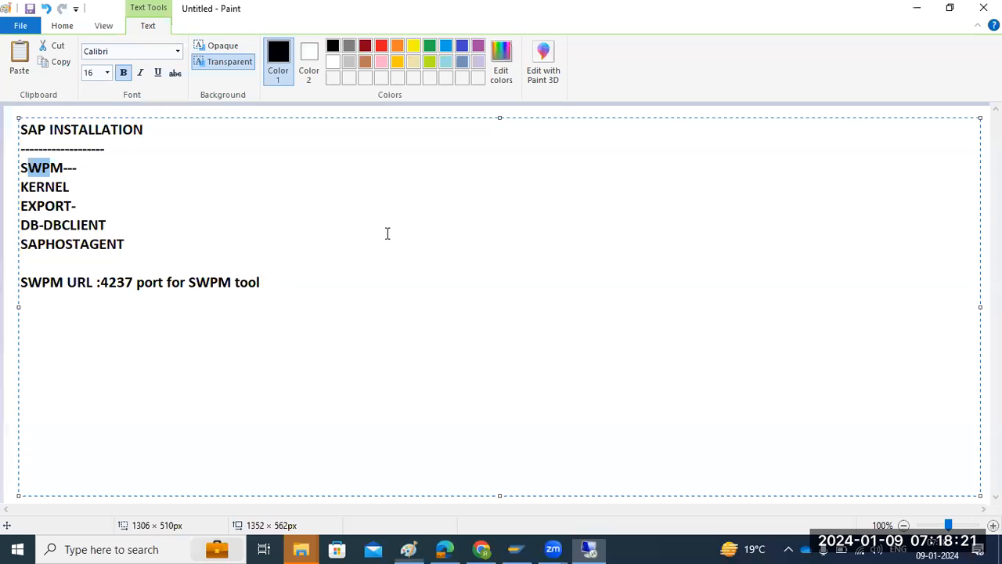
pyautogui.click(6, 325)
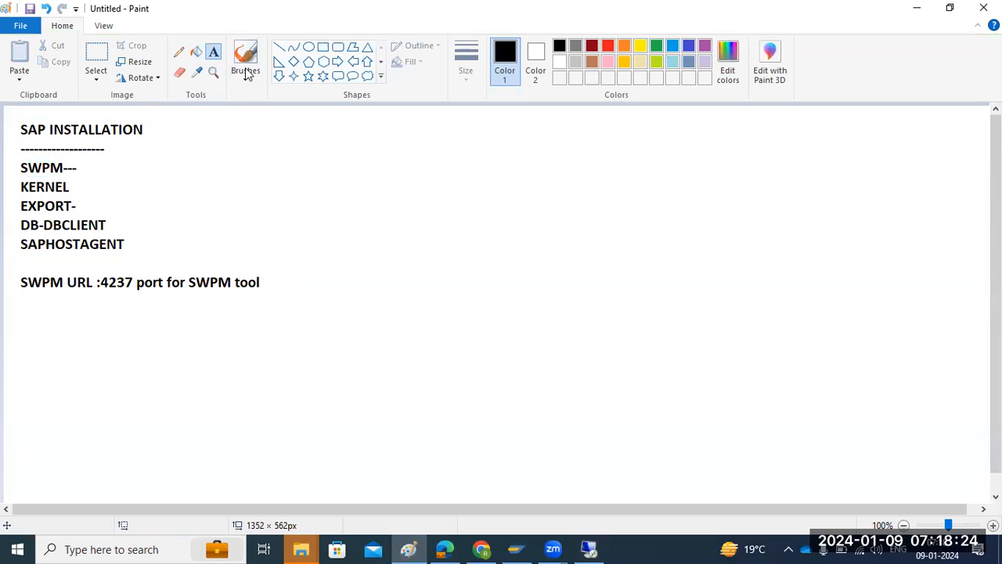
pyautogui.click(324, 47)
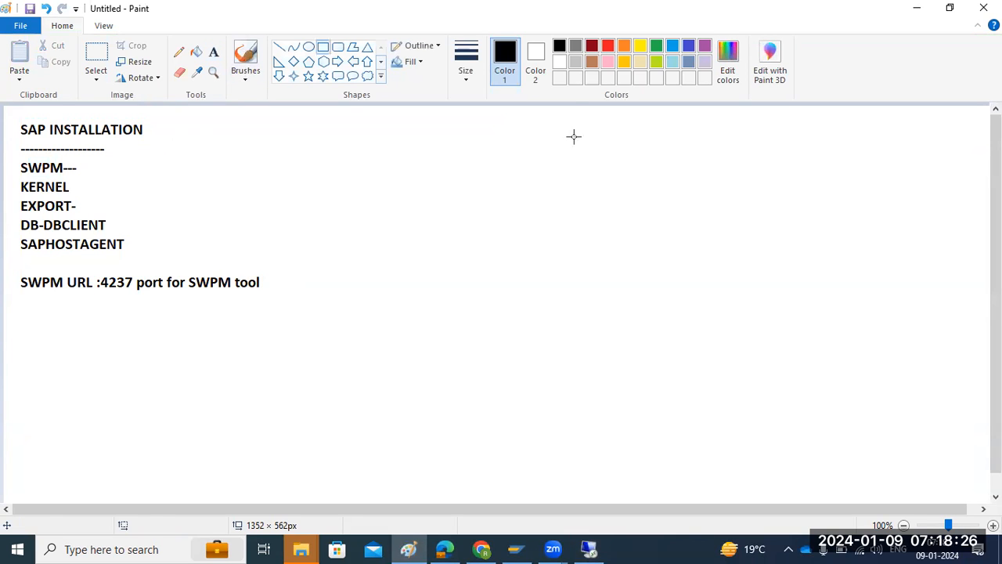
pyautogui.moveTo(573, 111); pyautogui.dragTo(692, 162)
pyautogui.moveTo(499, 210)
pyautogui.mouseDown()
pyautogui.moveTo(752, 332)
pyautogui.moveTo(787, 333)
pyautogui.mouseUp()
pyautogui.moveTo(601, 384); pyautogui.dragTo(696, 492)
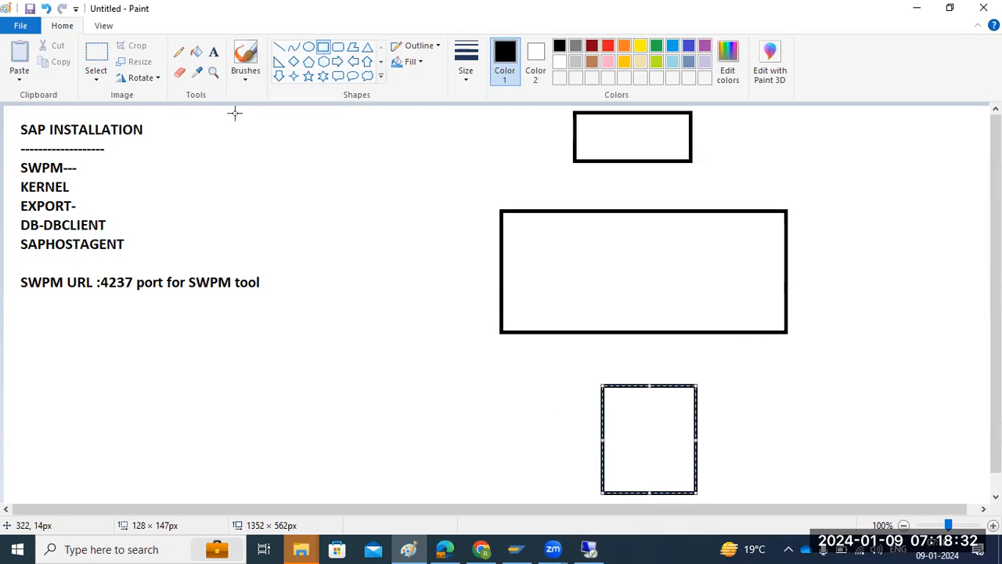
# Label the three stacked rectangles GUI, SAP and DB from top to bottom.
pyautogui.click(213, 52)
pyautogui.click(604, 136)
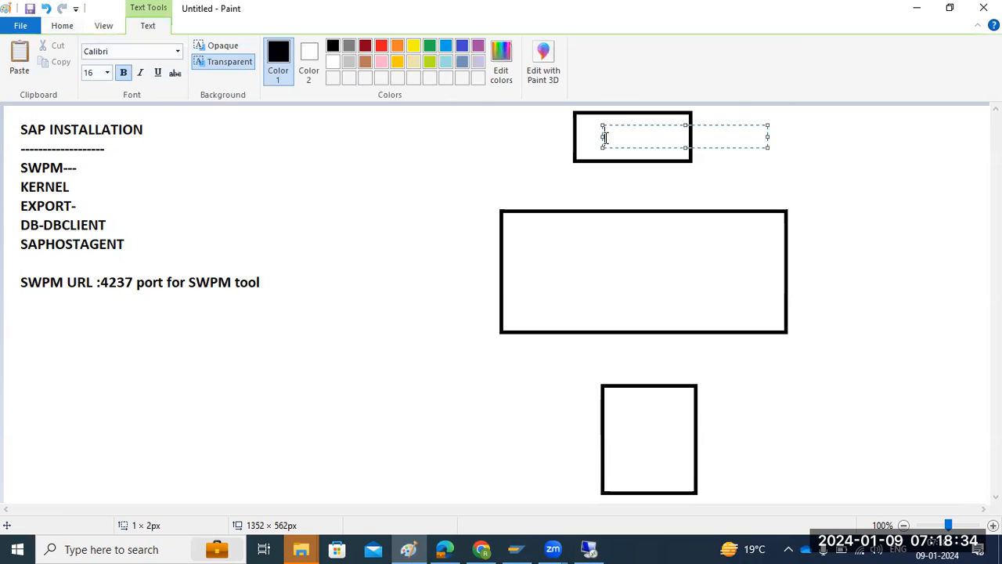
pyautogui.write('GUI')
pyautogui.click(577, 262)
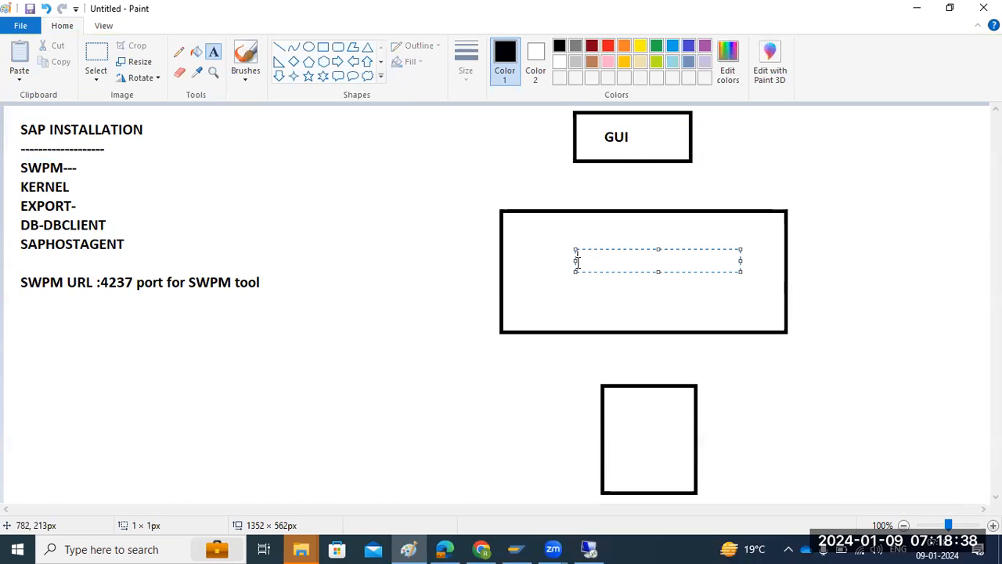
pyautogui.write('SAP')
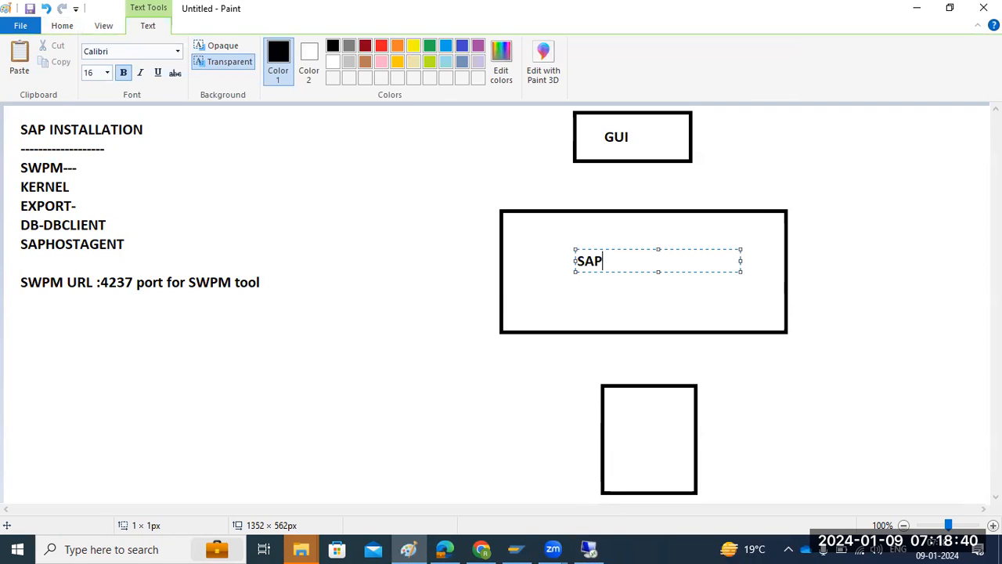
pyautogui.click(626, 428)
pyautogui.write('DB')
# Draw lines connecting GUI to SAP and SAP to DB, plus a line about 130 px long extending out of the GUI box.
pyautogui.click(61, 26)
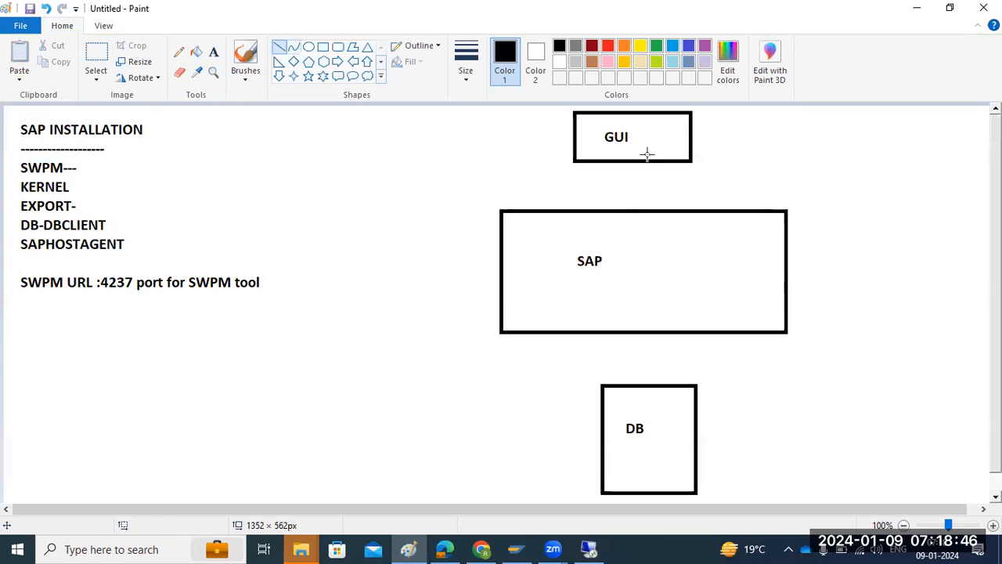
pyautogui.moveTo(648, 153); pyautogui.dragTo(615, 250)
pyautogui.moveTo(604, 293); pyautogui.dragTo(643, 407)
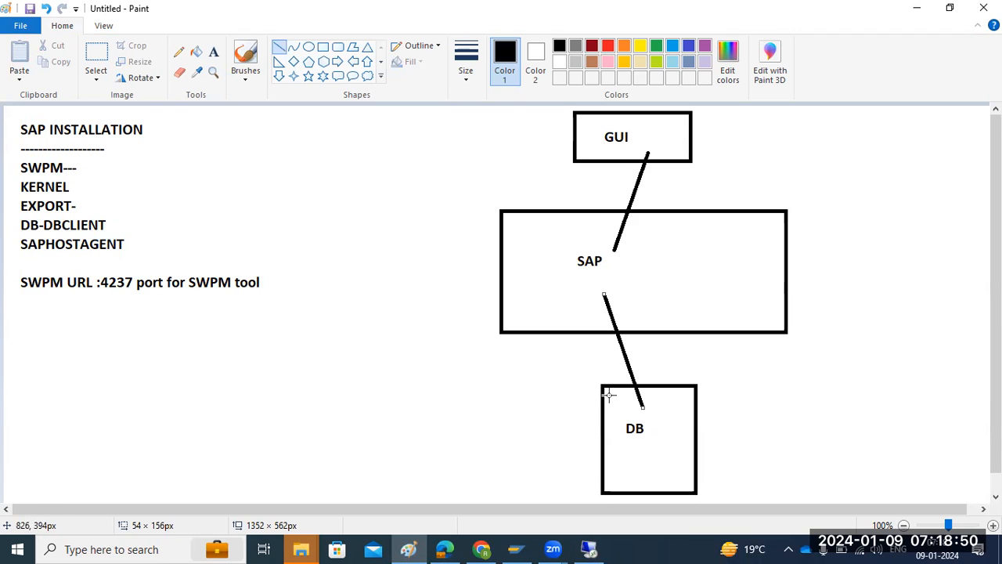
pyautogui.moveTo(667, 136); pyautogui.dragTo(764, 134)
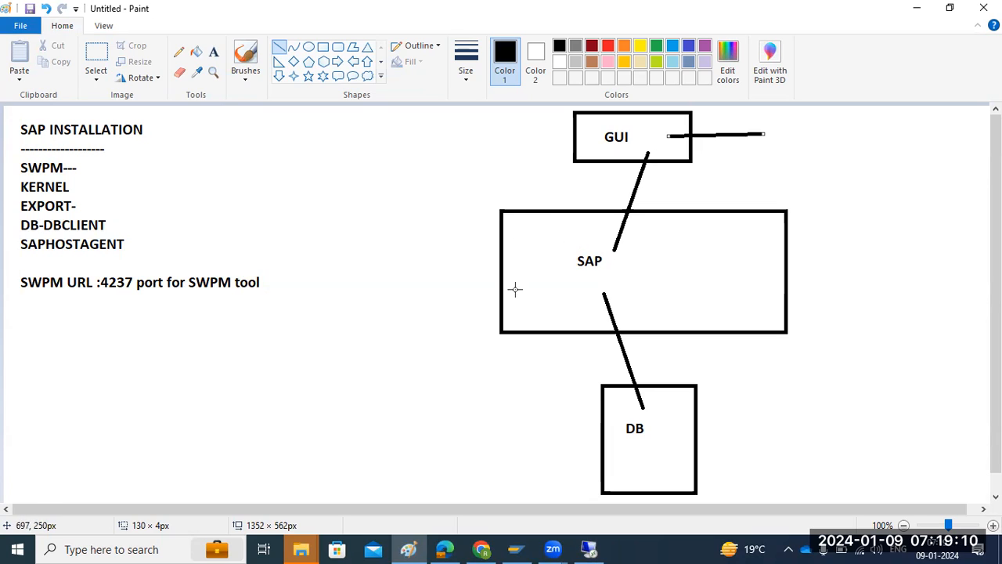
# Mark five scattered dots inside the wide SAP rectangle.
pyautogui.click(529, 241)
pyautogui.click(531, 267)
pyautogui.click(619, 278)
pyautogui.click(671, 264)
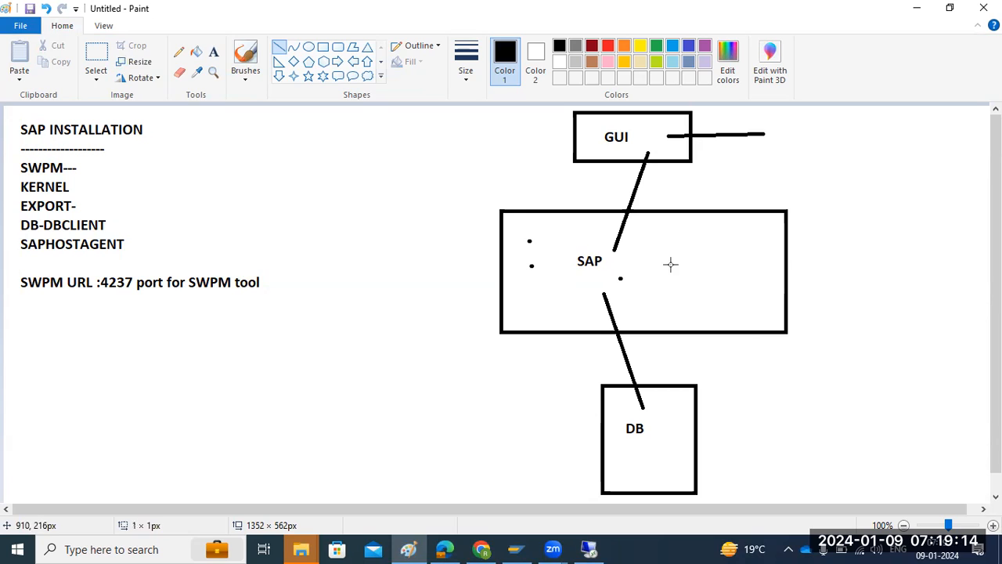
pyautogui.click(716, 279)
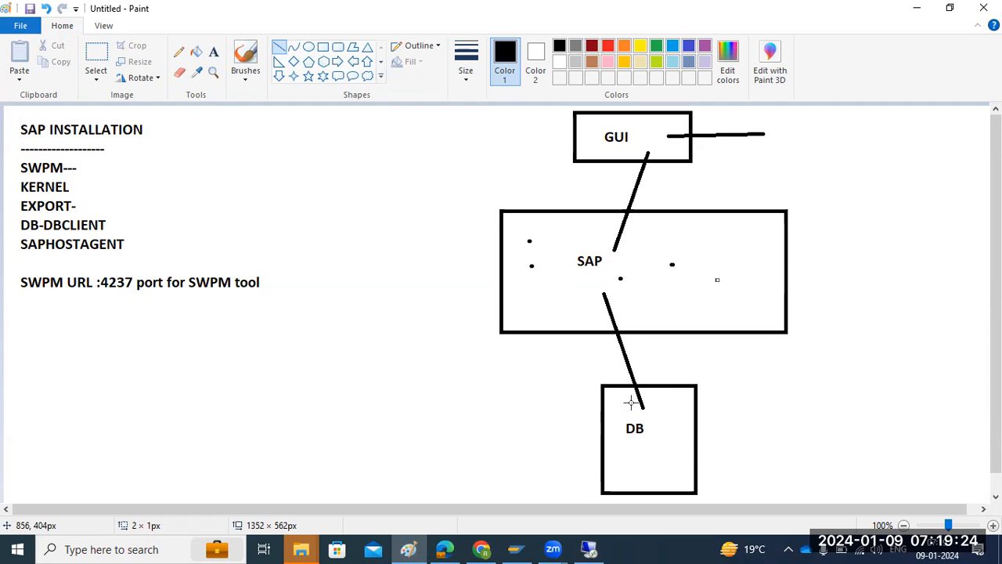
# Return to the remote server and, under SAP NetWeaver 7.5, expand MS SQL Server, Installation and Application Server ABAP.
pyautogui.click(588, 549)
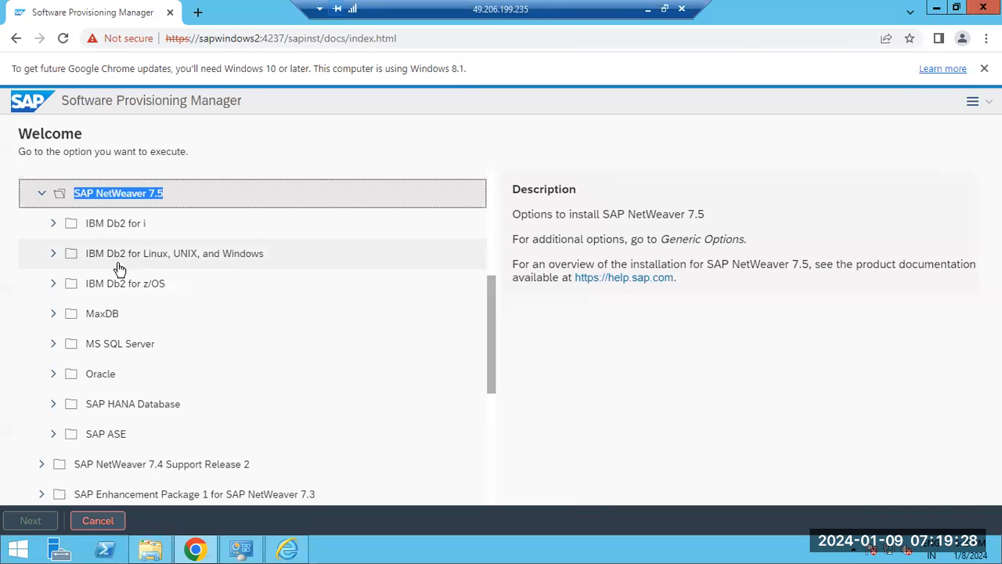
pyautogui.click(53, 344)
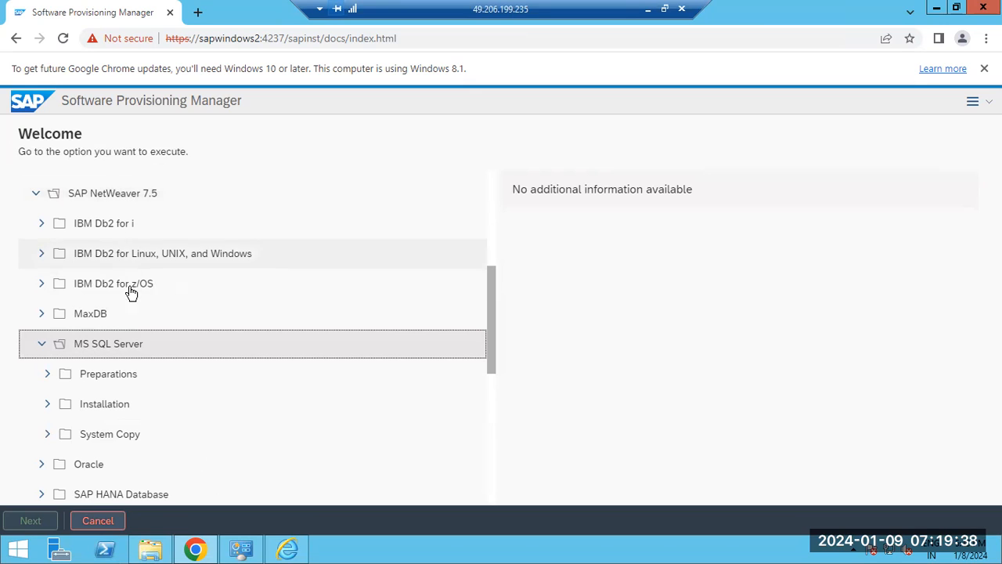
pyautogui.click(48, 405)
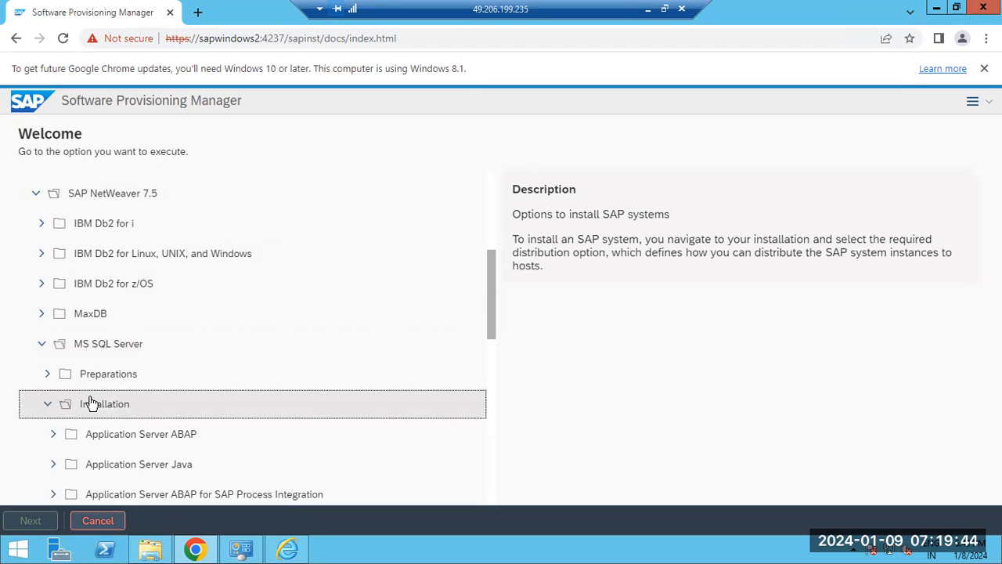
pyautogui.scroll(-1, 89, 404)
pyautogui.scroll(-2, 92, 404)
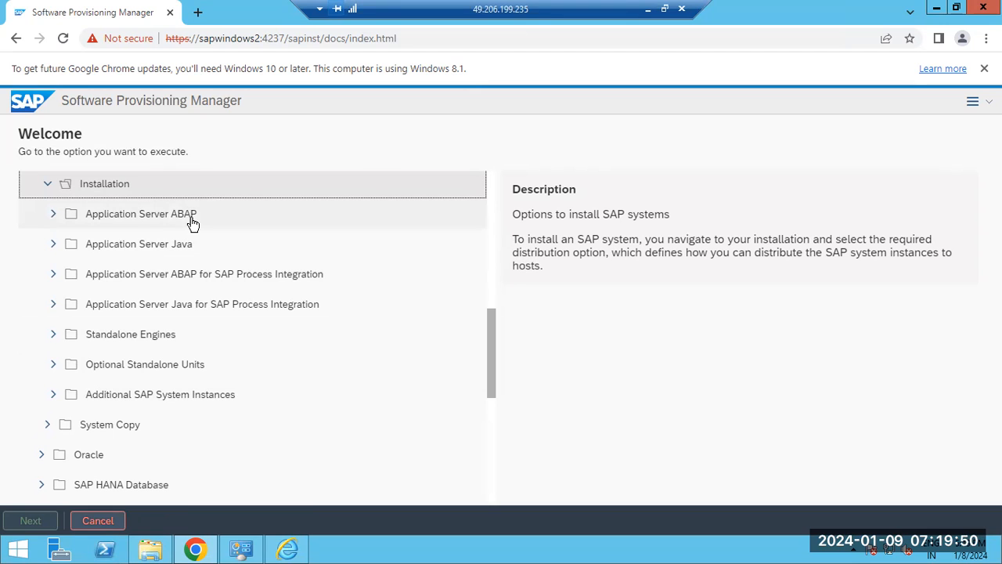
pyautogui.click(53, 213)
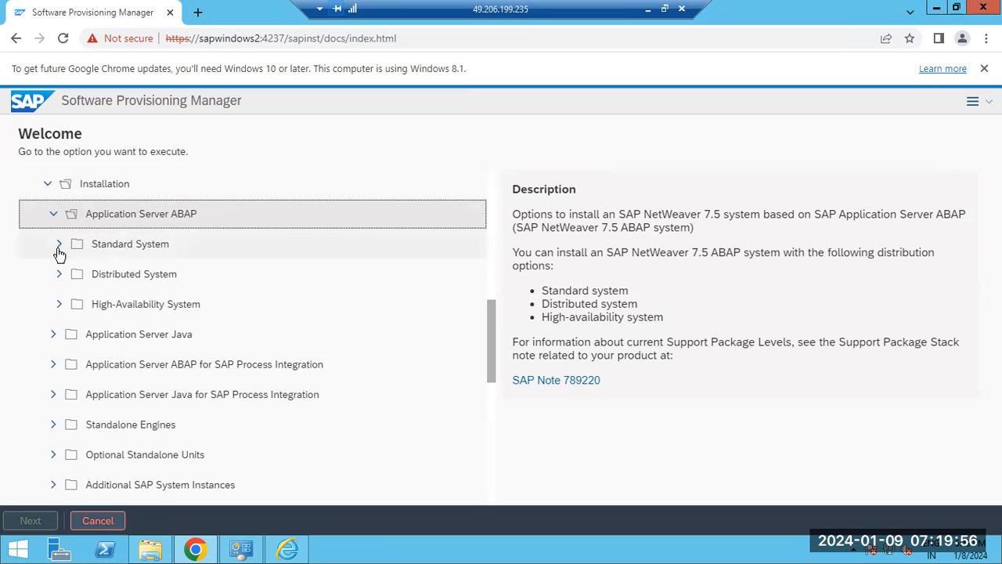
# Highlight the system types under Application Server ABAP, expand the Standard System folder and select its Standard System option.
pyautogui.moveTo(113, 244); pyautogui.dragTo(143, 246)
pyautogui.moveTo(110, 281); pyautogui.dragTo(138, 307)
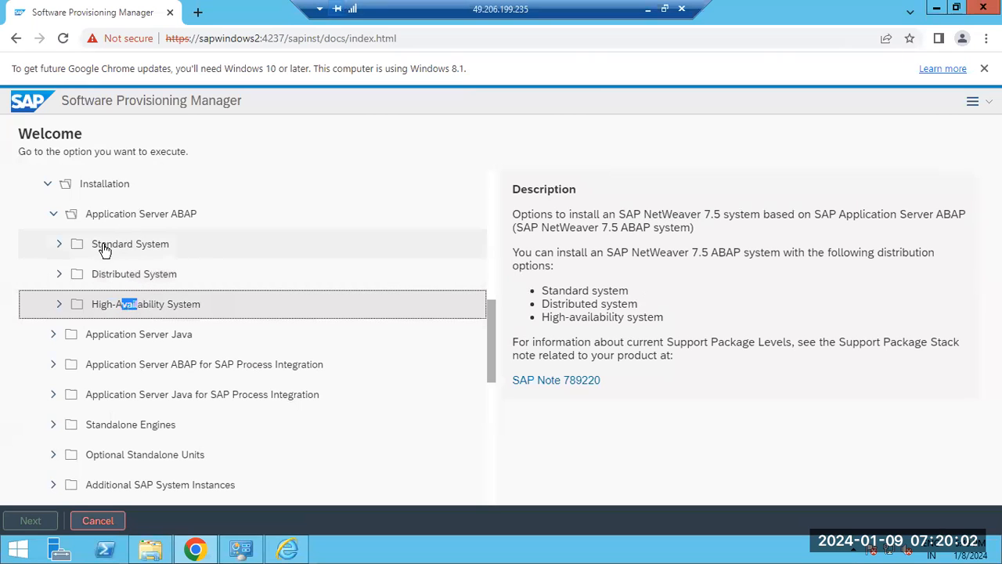
pyautogui.click(61, 245)
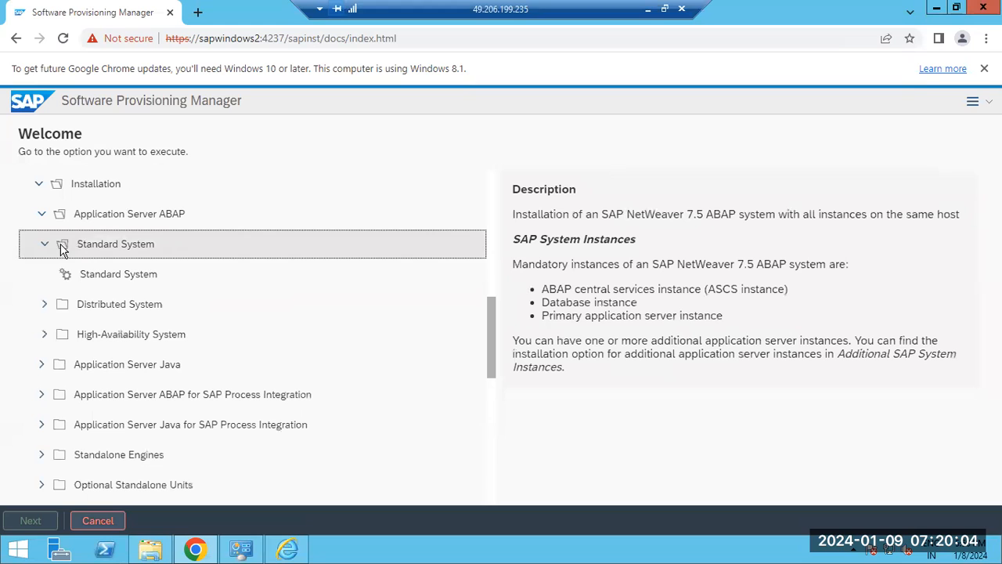
pyautogui.click(92, 273)
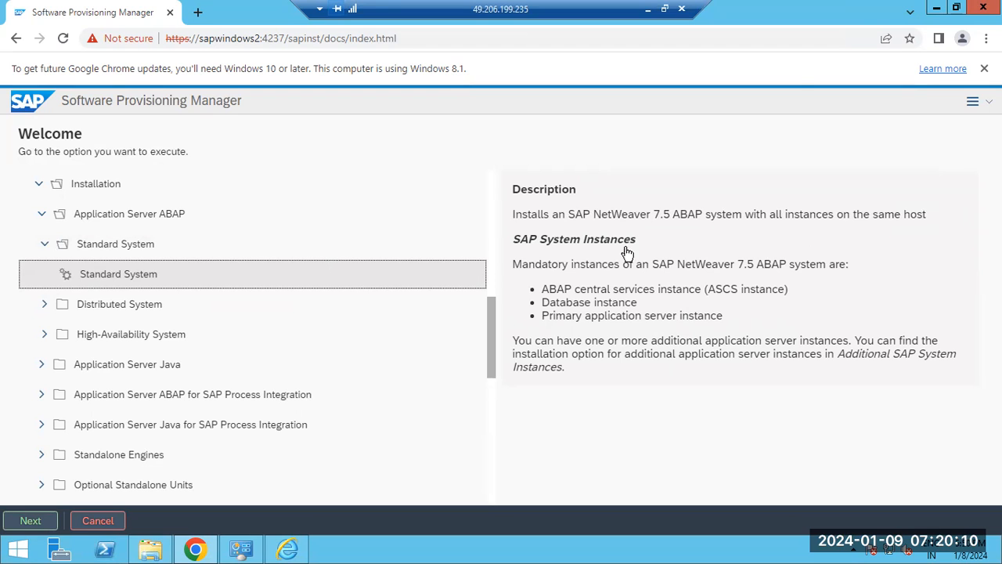
# Minimize the remote session to return to Paint and undo all the notes and drawings until the canvas is blank.
pyautogui.click(647, 8)
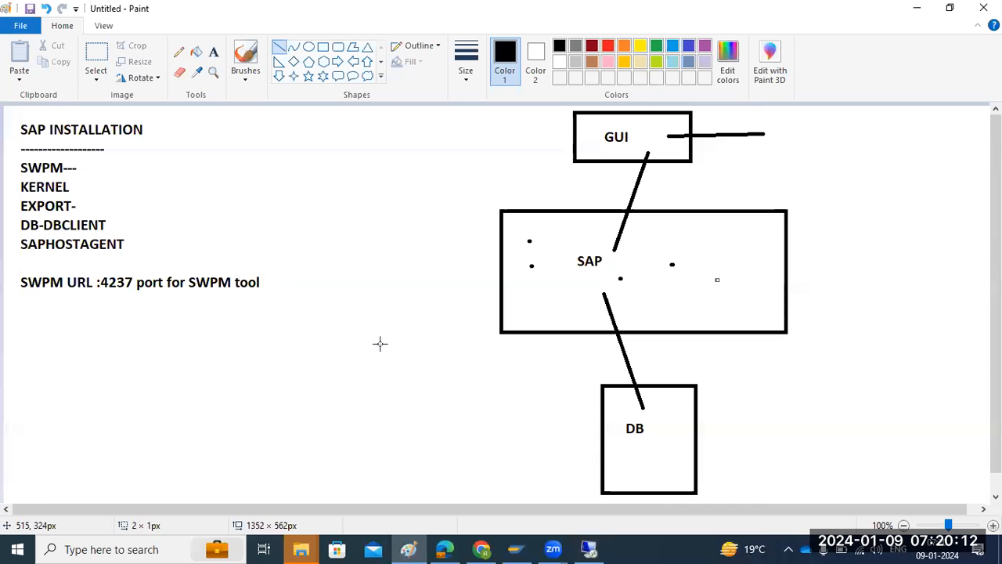
pyautogui.hotkey('ctrl', 'z')
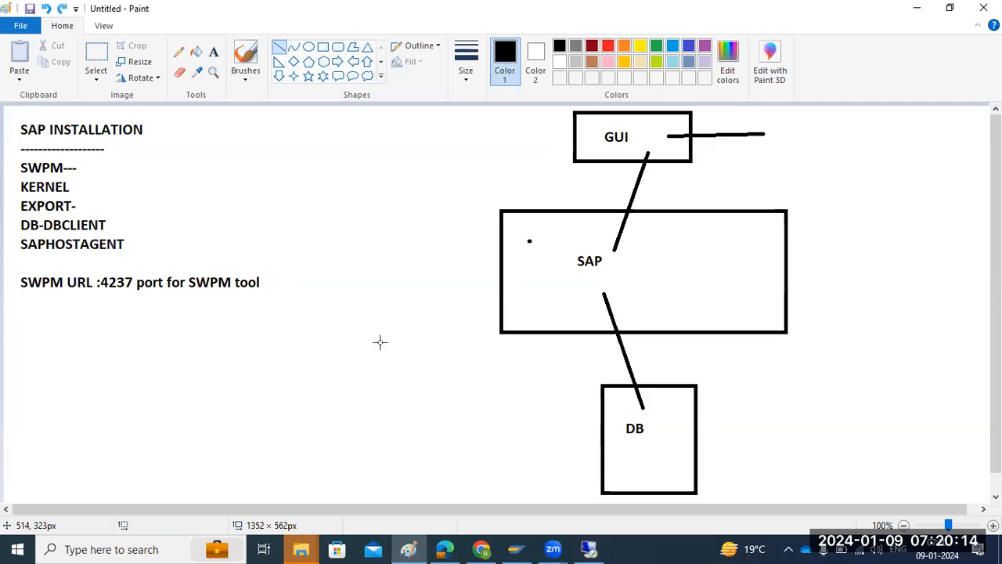
pyautogui.hotkey('ctrl', 'z')
pyautogui.hotkey('ctrl', 'z')
pyautogui.hotkey('ctrl', 'z')
pyautogui.hotkey('ctrl', 'z')
pyautogui.hotkey('ctrl', 'z')
pyautogui.hotkey('ctrl', 'z')
pyautogui.hotkey('ctrl', 'z')
pyautogui.hotkey('ctrl', 'z')
pyautogui.hotkey('ctrl', 'z')
pyautogui.hotkey('ctrl', 'z')
pyautogui.hotkey('ctrl', 'z')
pyautogui.hotkey('ctrl', 'z')
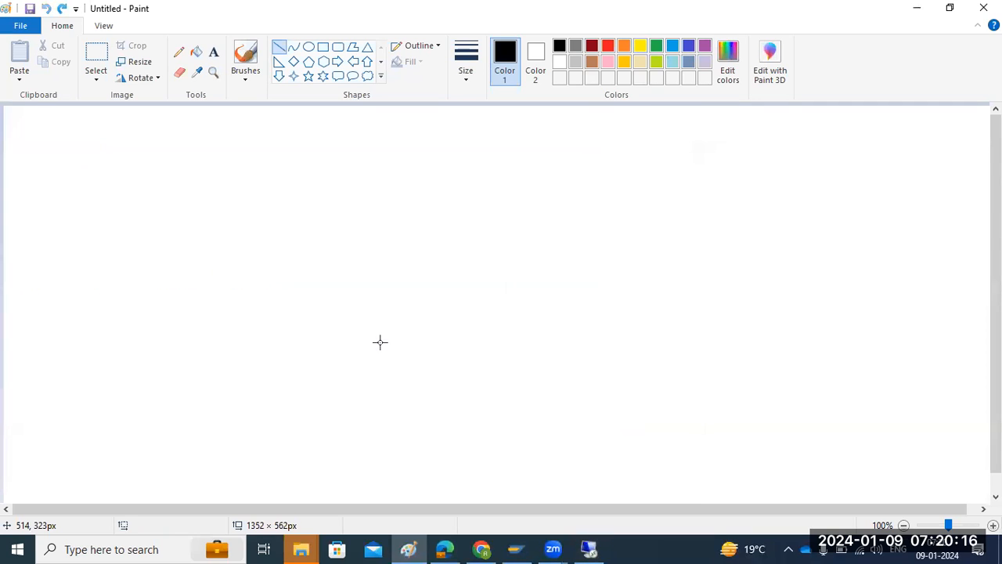
# Draw a large rectangle with two smaller ones stacked inside it, the upper one about 117 × 69 px.
pyautogui.click(213, 51)
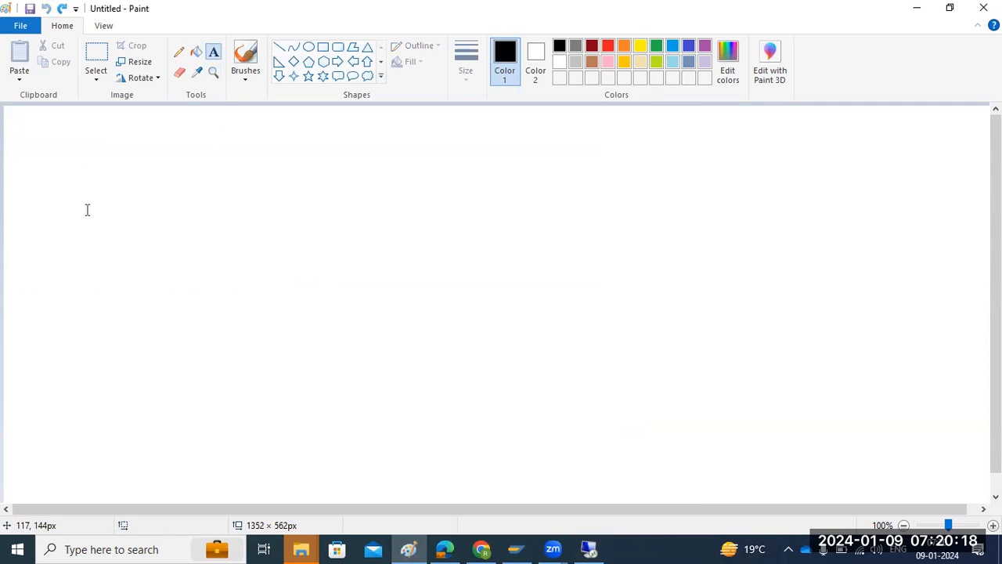
pyautogui.click(322, 47)
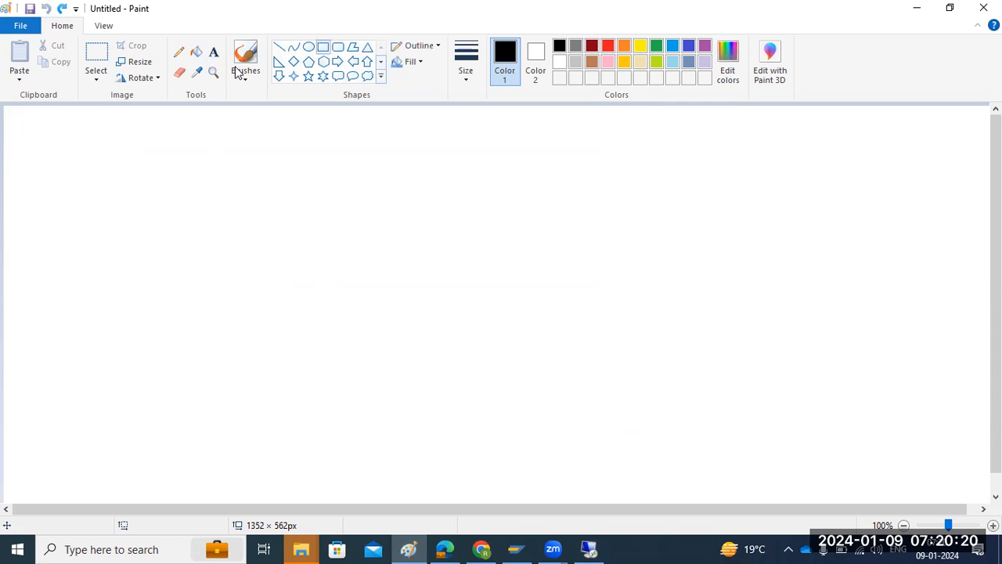
pyautogui.moveTo(93, 165); pyautogui.dragTo(330, 376)
pyautogui.moveTo(159, 296); pyautogui.dragTo(251, 357)
pyautogui.moveTo(160, 204); pyautogui.dragTo(247, 255)
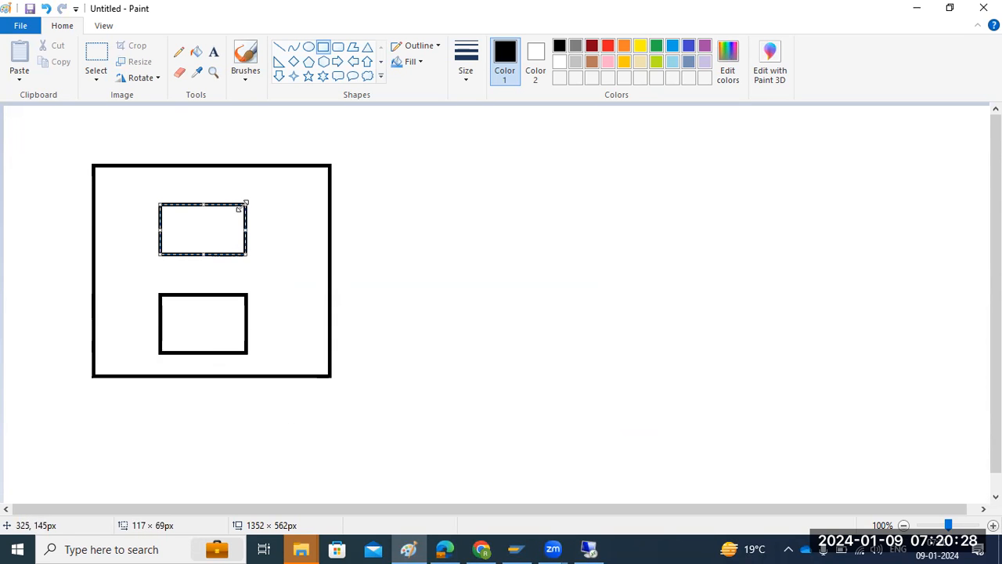
# Label the upper inner rectangle SAP and the lower one DB.
pyautogui.click(213, 52)
pyautogui.click(182, 231)
pyautogui.write('SAP')
pyautogui.click(186, 323)
pyautogui.write('DB')
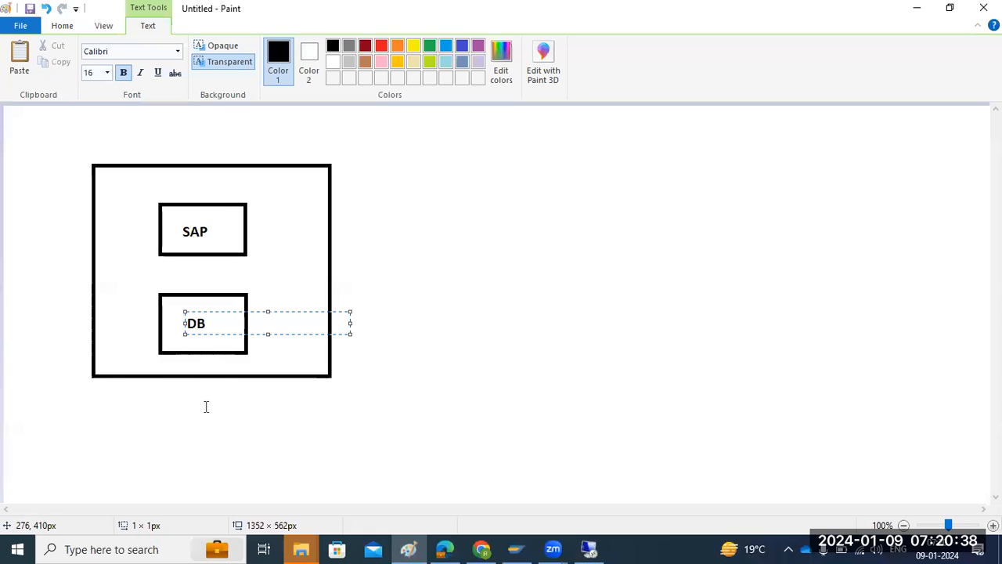
# Add the host name sapwindows2 below the large rectangle and the heading STD above it.
pyautogui.click(159, 393)
pyautogui.write('sapwindows2')
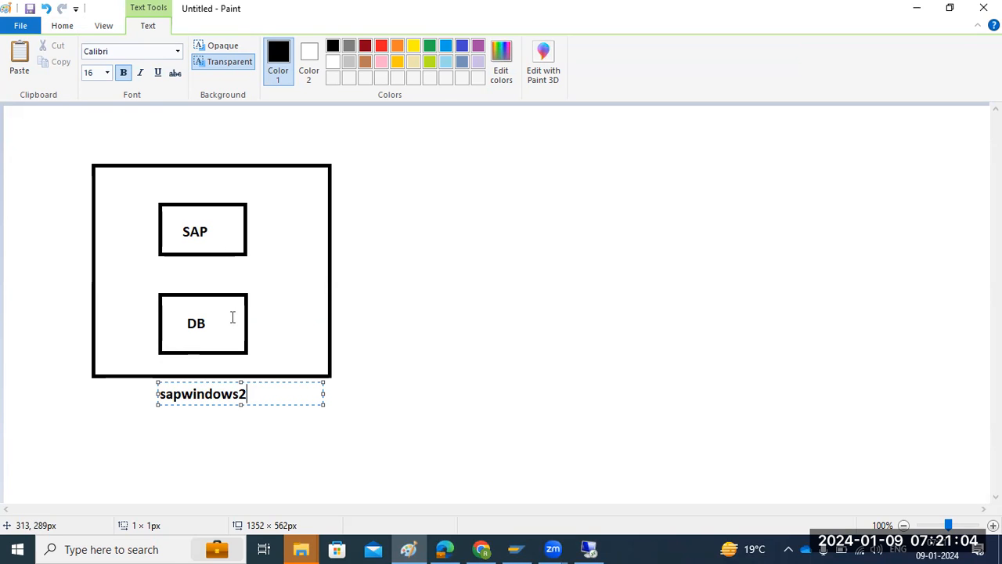
pyautogui.click(167, 142)
pyautogui.write('STD')
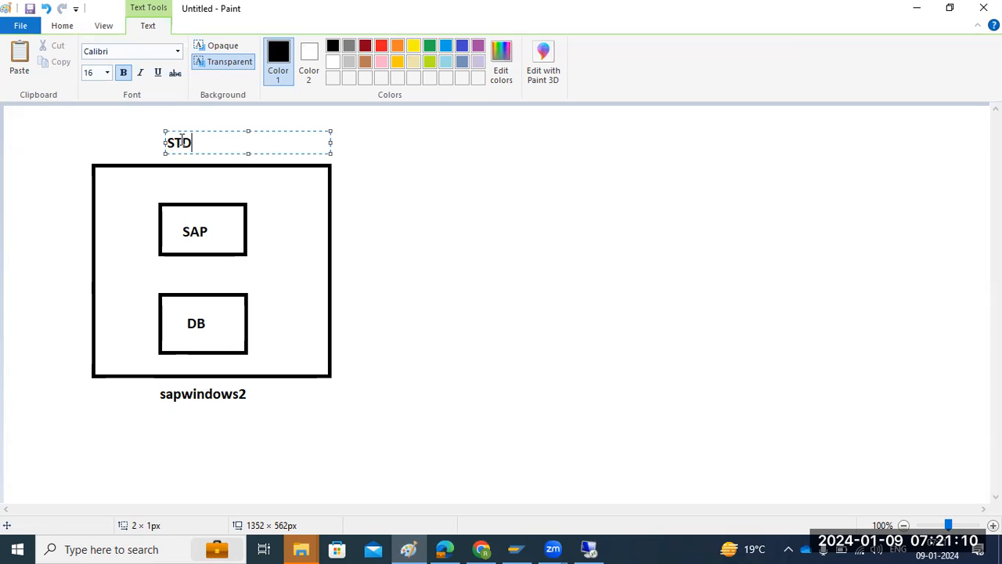
pyautogui.click(126, 456)
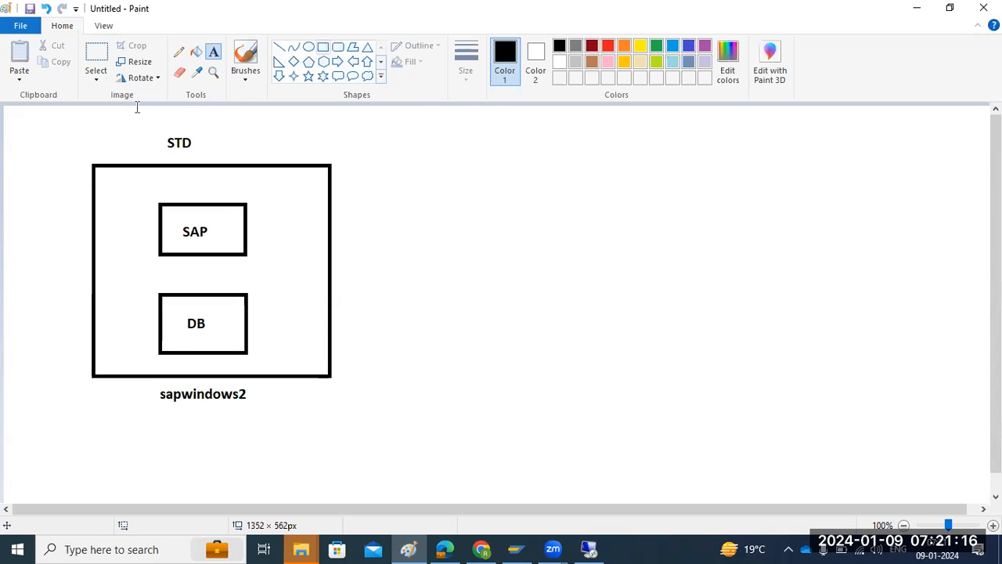
# Draw two more rectangles side by side, about 225 × 178 px and 215 × 185 px, each with a small rectangle inside.
pyautogui.click(323, 47)
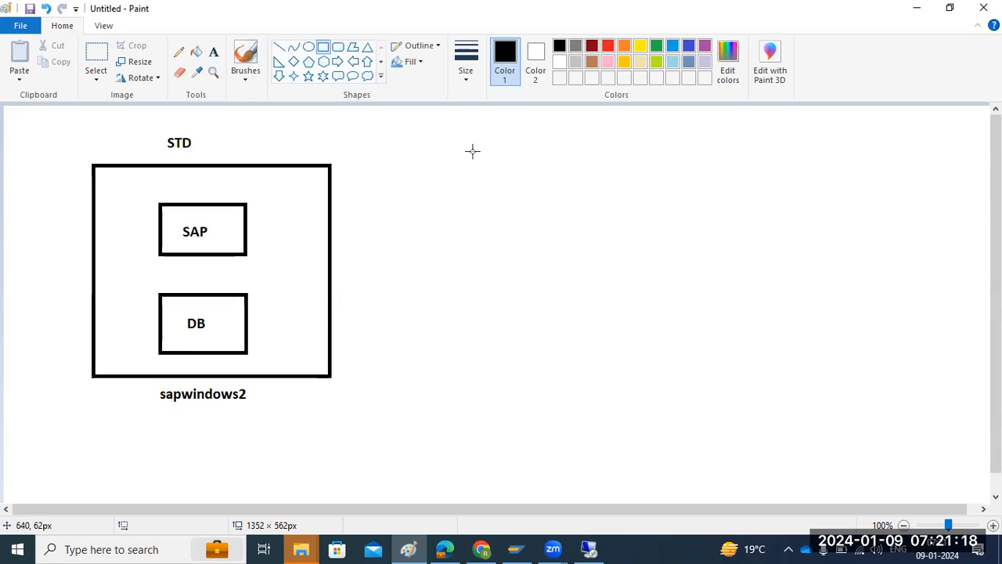
pyautogui.moveTo(448, 148); pyautogui.dragTo(615, 280)
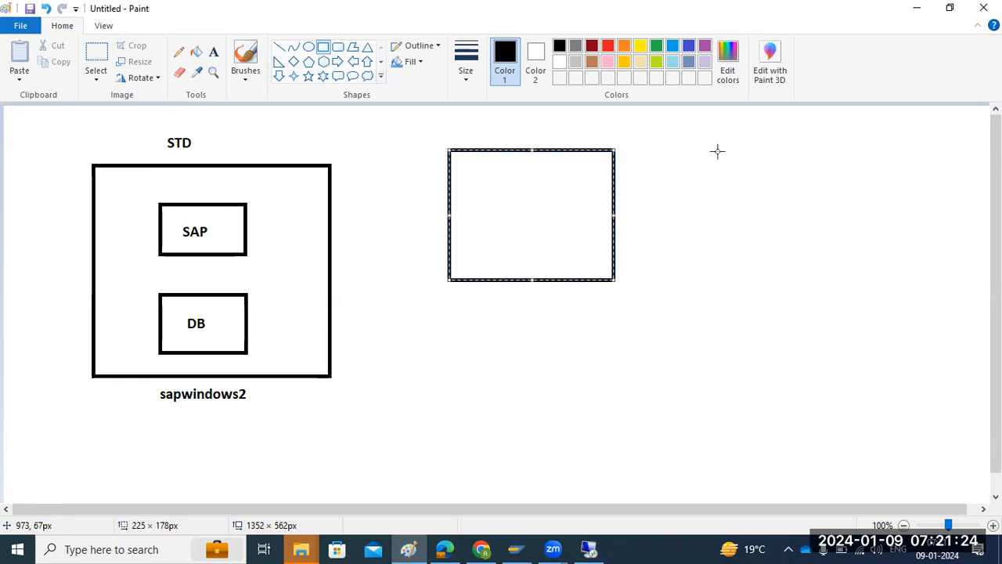
pyautogui.moveTo(720, 145); pyautogui.dragTo(880, 281)
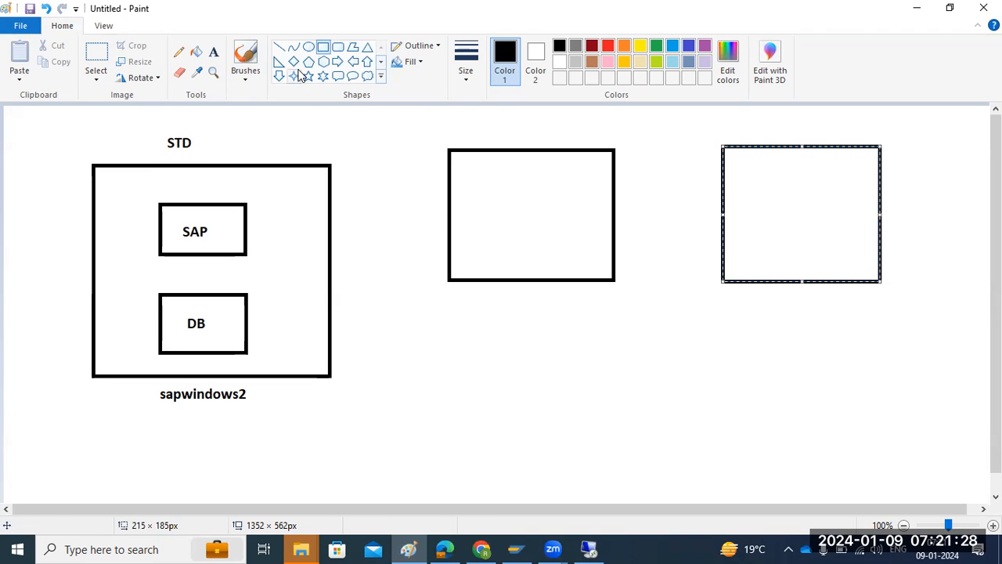
pyautogui.moveTo(494, 196); pyautogui.dragTo(546, 235)
pyautogui.moveTo(764, 194); pyautogui.dragTo(826, 235)
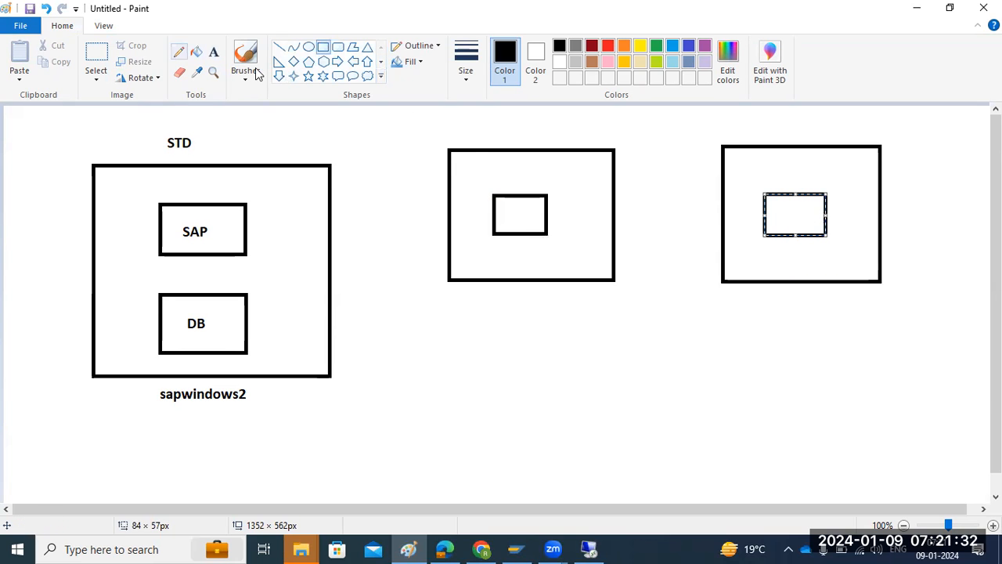
# Label the small rectangles inside the two new boxes SAP and DB.
pyautogui.click(213, 51)
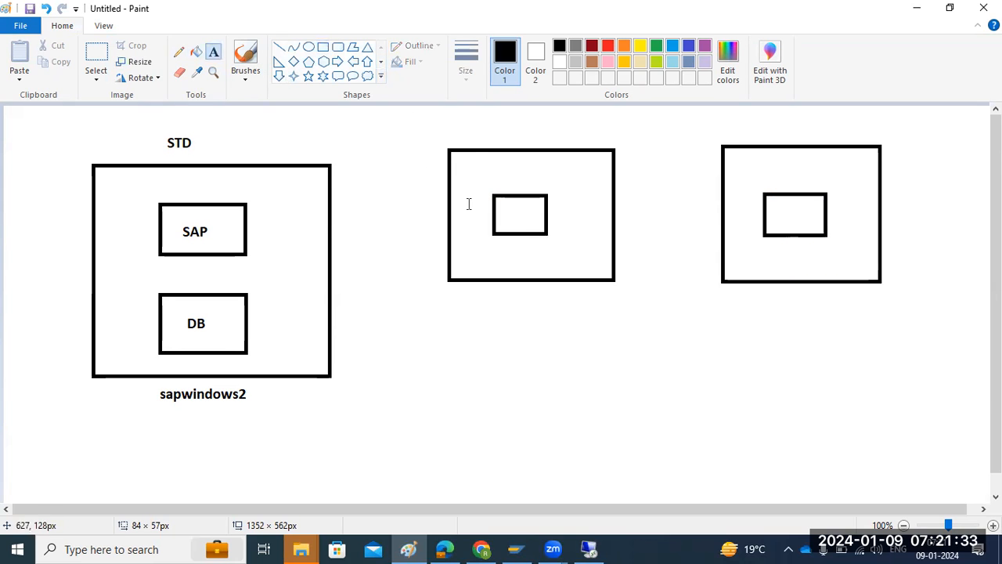
pyautogui.click(507, 215)
pyautogui.write('SAP')
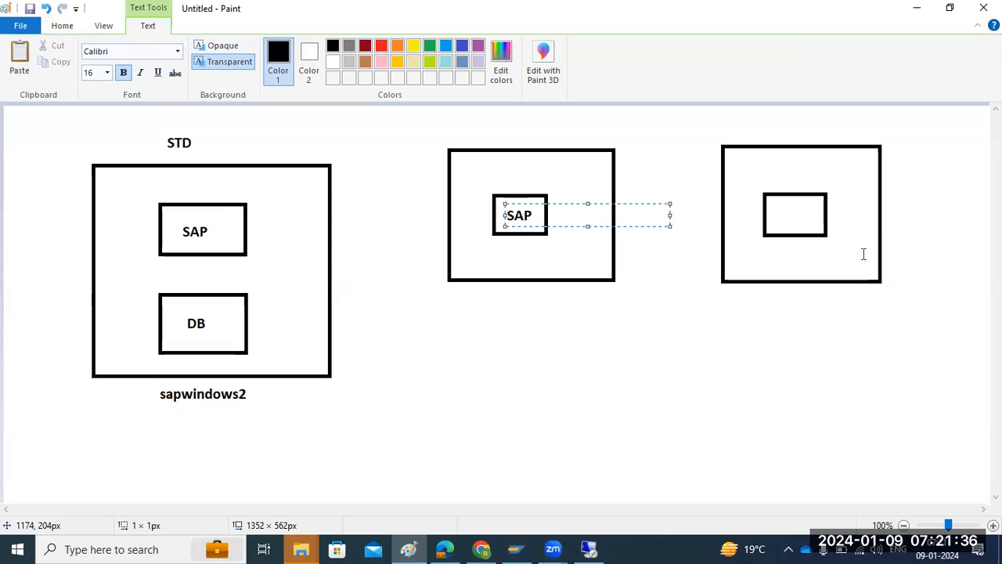
pyautogui.click(779, 213)
pyautogui.click(780, 214)
pyautogui.write('DB')
pyautogui.click(770, 302)
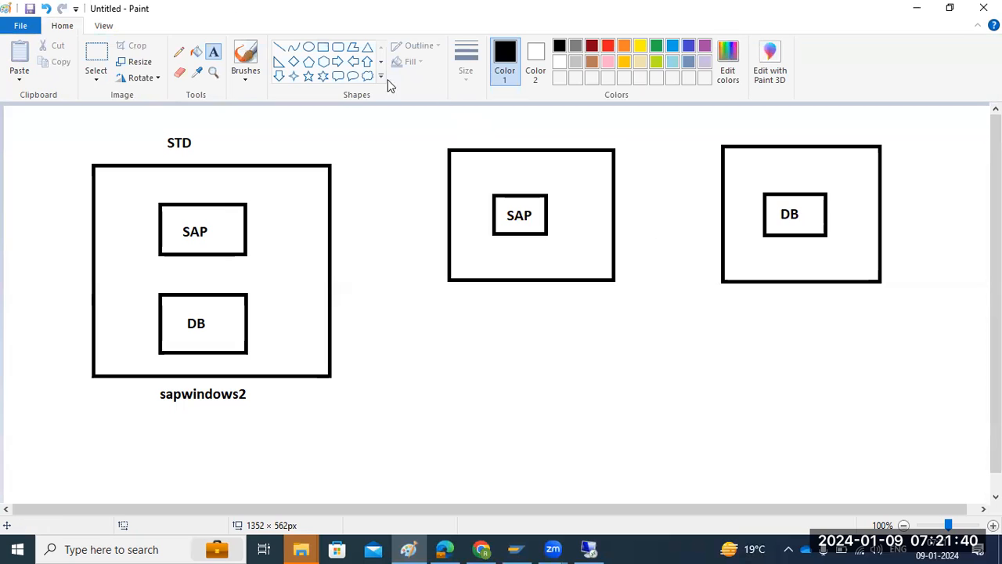
# Draw an arrow from the separate SAP box to the DB box and a line about 89 px long beneath the gap between them.
pyautogui.click(279, 47)
pyautogui.moveTo(615, 178)
pyautogui.mouseDown()
pyautogui.moveTo(722, 245)
pyautogui.moveTo(713, 228)
pyautogui.moveTo(724, 248)
pyautogui.mouseUp()
pyautogui.moveTo(630, 301); pyautogui.dragTo(696, 302)
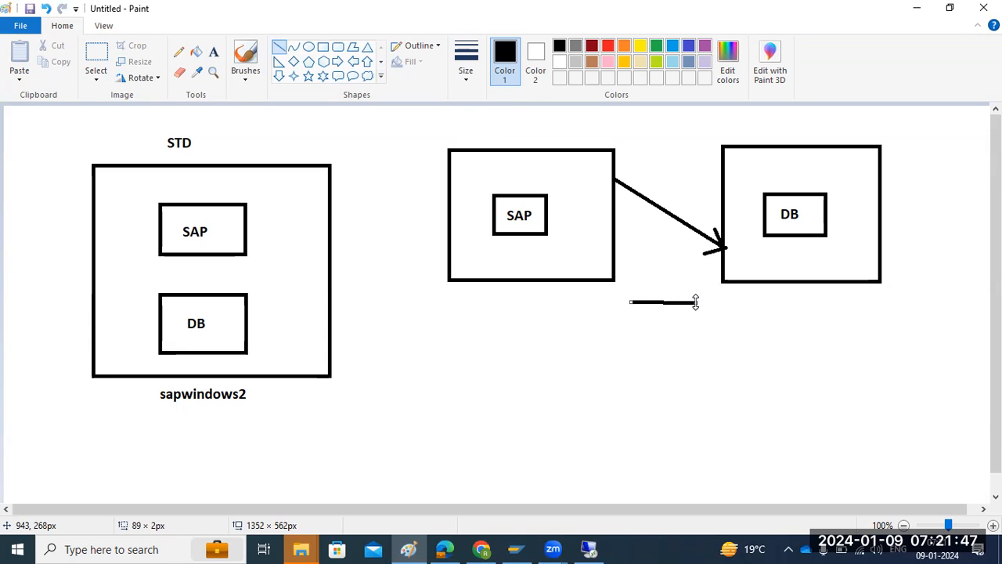
# Switch to the remote desktop session and review the Distributed System and Standard System option descriptions in Software Provisioning Manager.
pyautogui.click(596, 547)
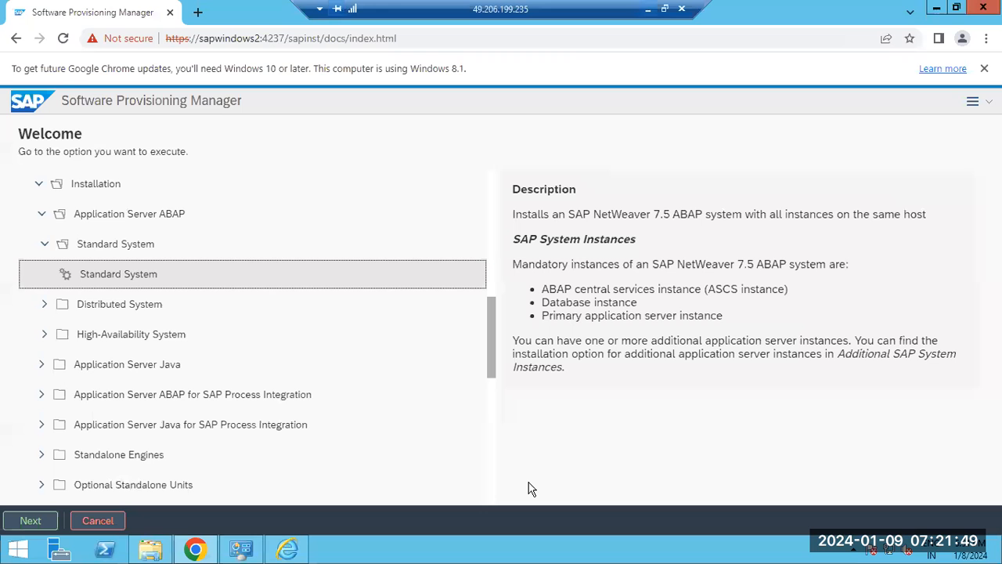
pyautogui.click(49, 308)
pyautogui.click(44, 306)
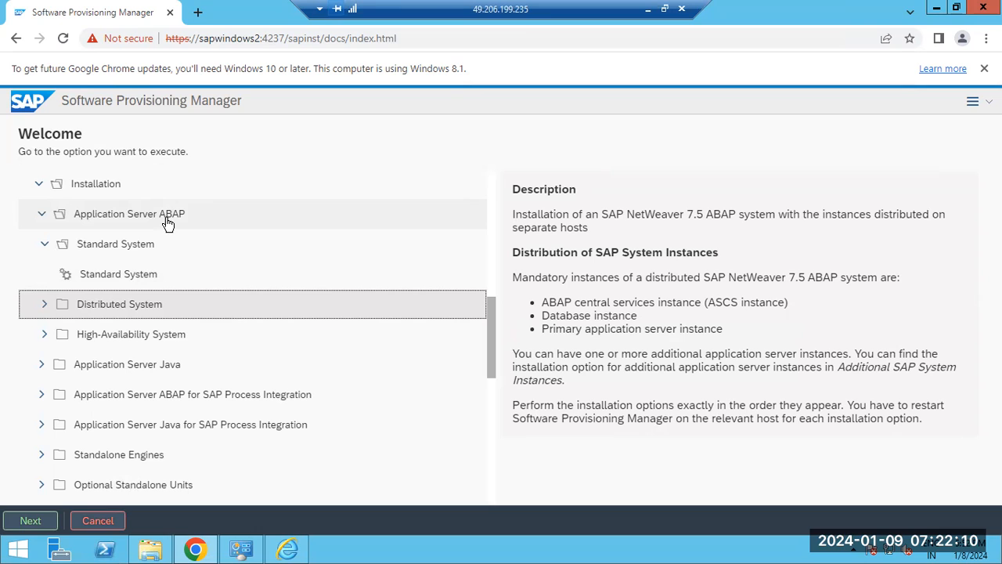
pyautogui.click(80, 269)
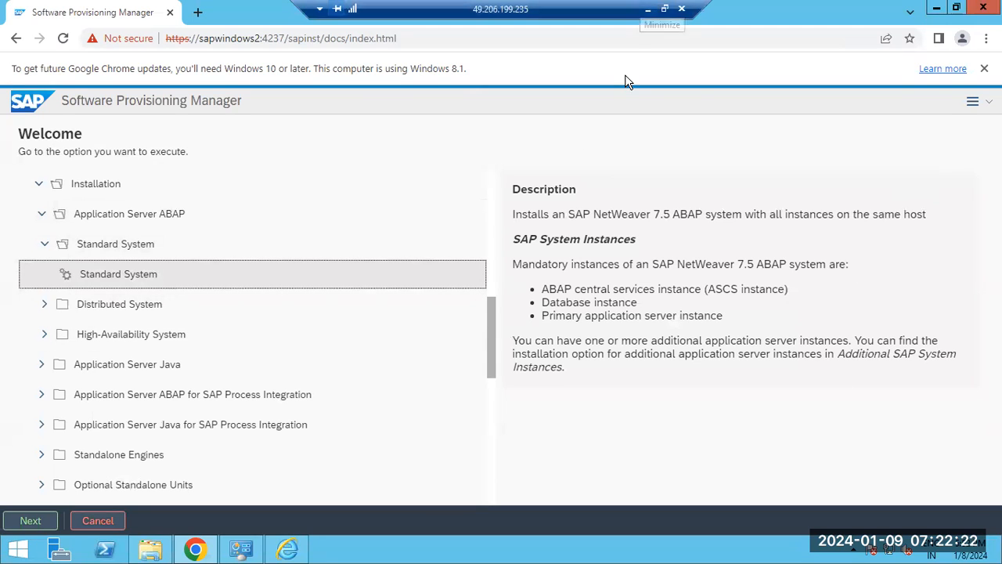
# Return to Paint and undo the entire standard and distributed system diagram until the canvas is blank.
pyautogui.click(664, 9)
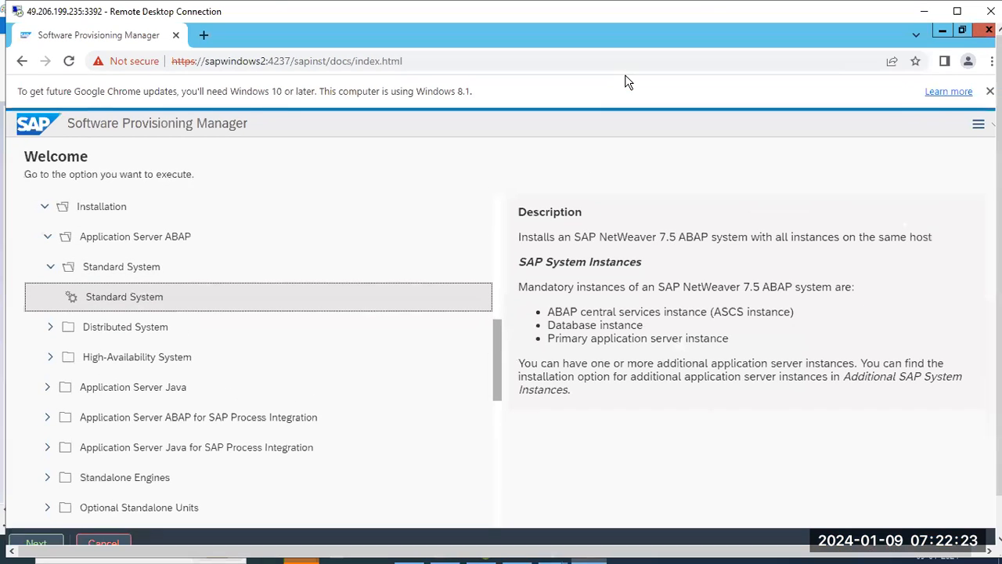
pyautogui.click(922, 11)
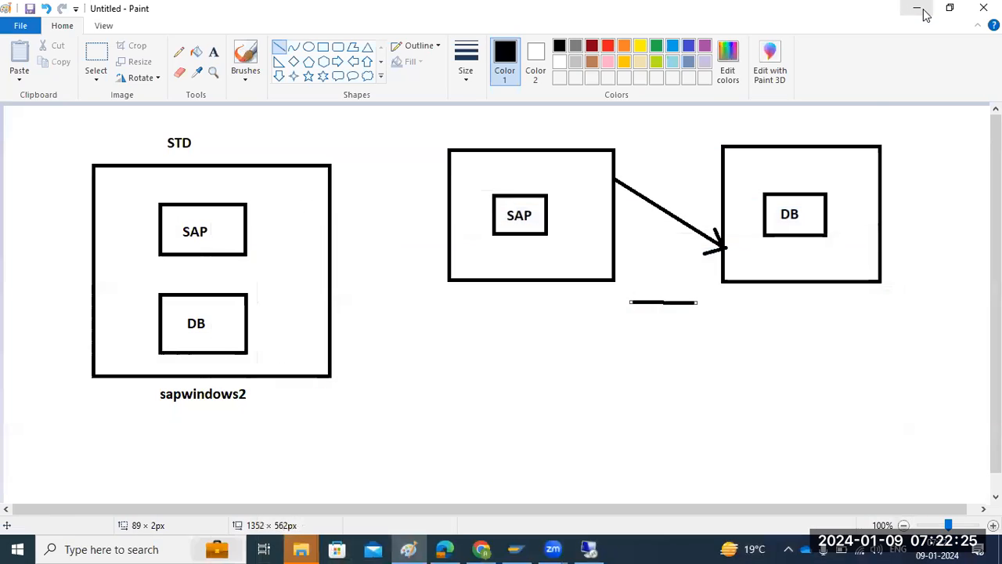
pyautogui.click(542, 356)
pyautogui.hotkey('ctrl', 'z')
pyautogui.hotkey('ctrl', 'z')
pyautogui.hotkey('ctrl', 'z')
pyautogui.hotkey('ctrl', 'z')
pyautogui.hotkey('ctrl', 'z')
pyautogui.hotkey('ctrl', 'z')
pyautogui.hotkey('ctrl', 'z')
pyautogui.hotkey('ctrl', 'z')
pyautogui.hotkey('ctrl', 'z')
pyautogui.hotkey('ctrl', 'z')
pyautogui.hotkey('ctrl', 'z')
pyautogui.hotkey('ctrl', 'z')
pyautogui.hotkey('ctrl', 'z')
pyautogui.hotkey('ctrl', 'z')
pyautogui.hotkey('ctrl', 'z')
pyautogui.hotkey('ctrl', 'z')
pyautogui.hotkey('ctrl', 'z')
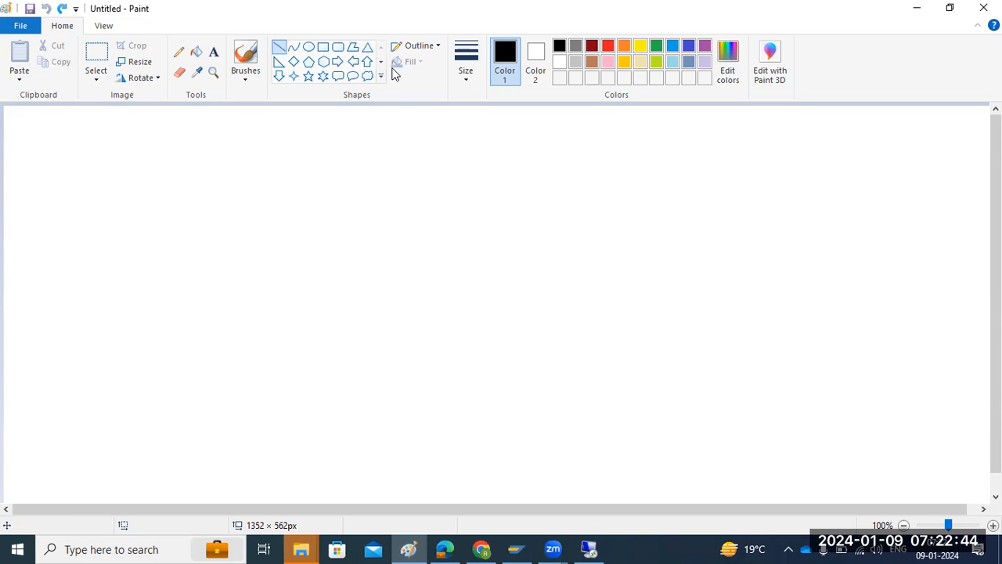
# Draw two large rectangles side by side, about 360 × 451 px and 332 × 476 px, with a wide gap between them.
pyautogui.click(421, 171)
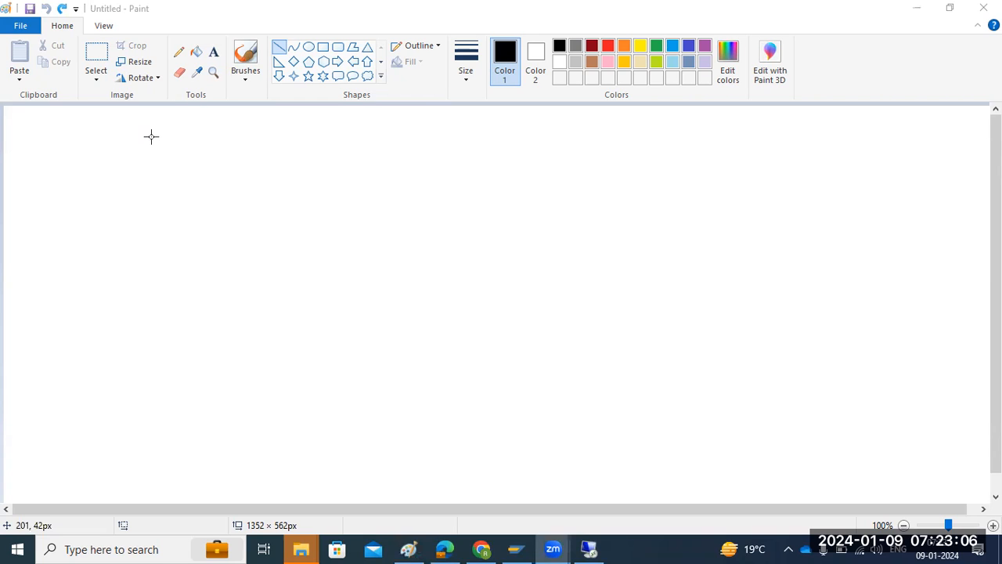
pyautogui.moveTo(151, 136); pyautogui.dragTo(161, 165)
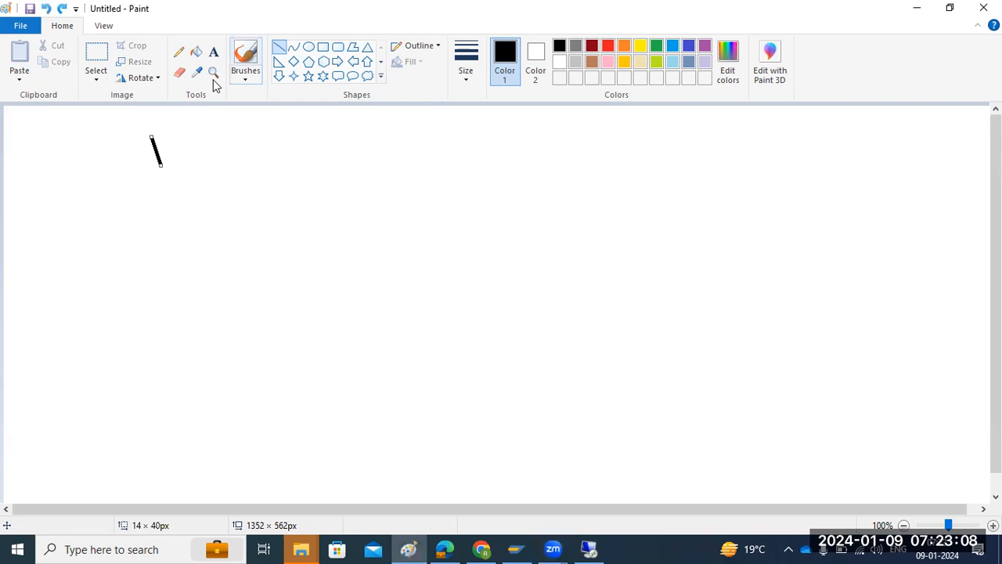
pyautogui.click(322, 47)
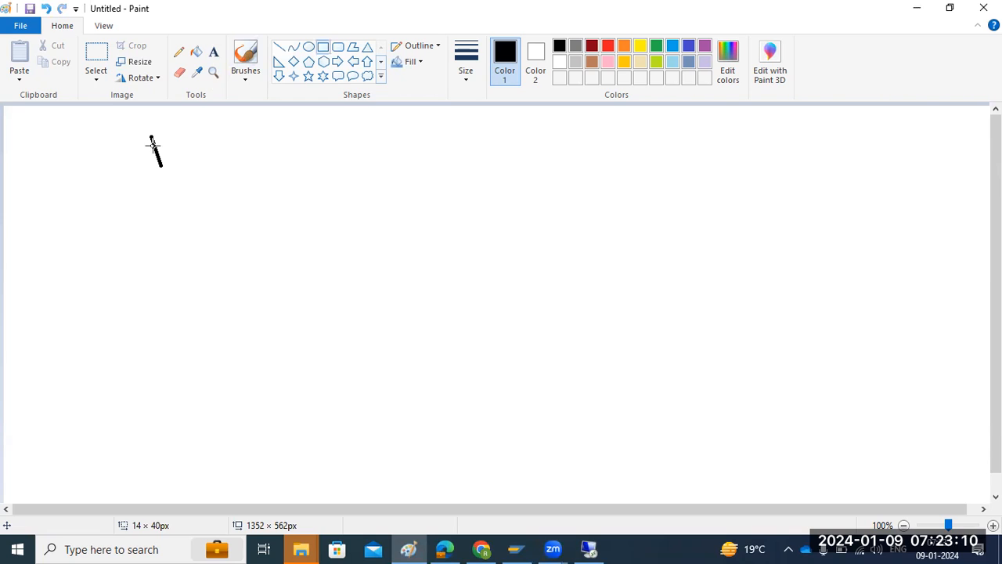
pyautogui.moveTo(153, 141); pyautogui.dragTo(417, 471)
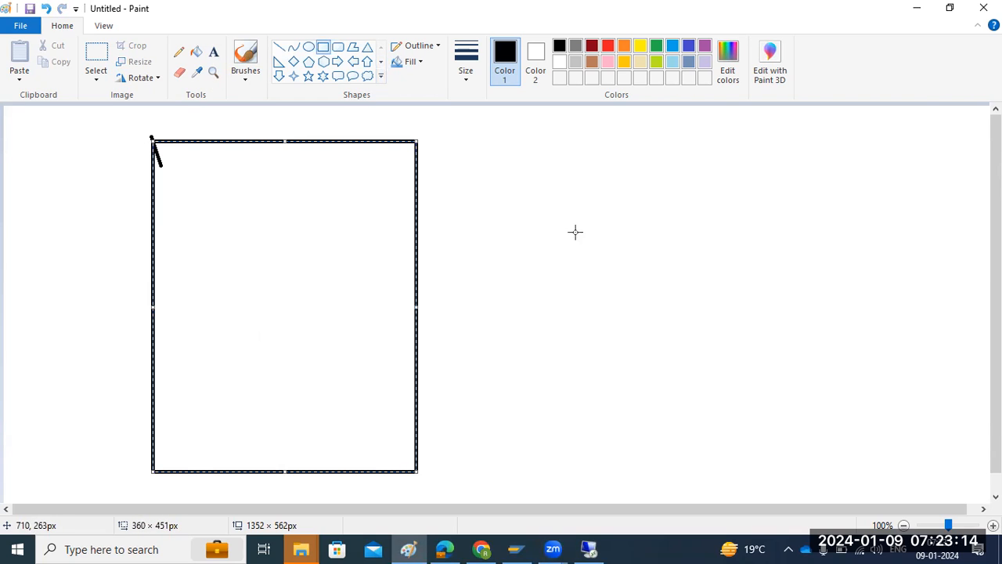
pyautogui.moveTo(632, 131)
pyautogui.mouseDown()
pyautogui.moveTo(714, 364)
pyautogui.moveTo(762, 440)
pyautogui.moveTo(793, 472)
pyautogui.moveTo(876, 480)
pyautogui.mouseUp()
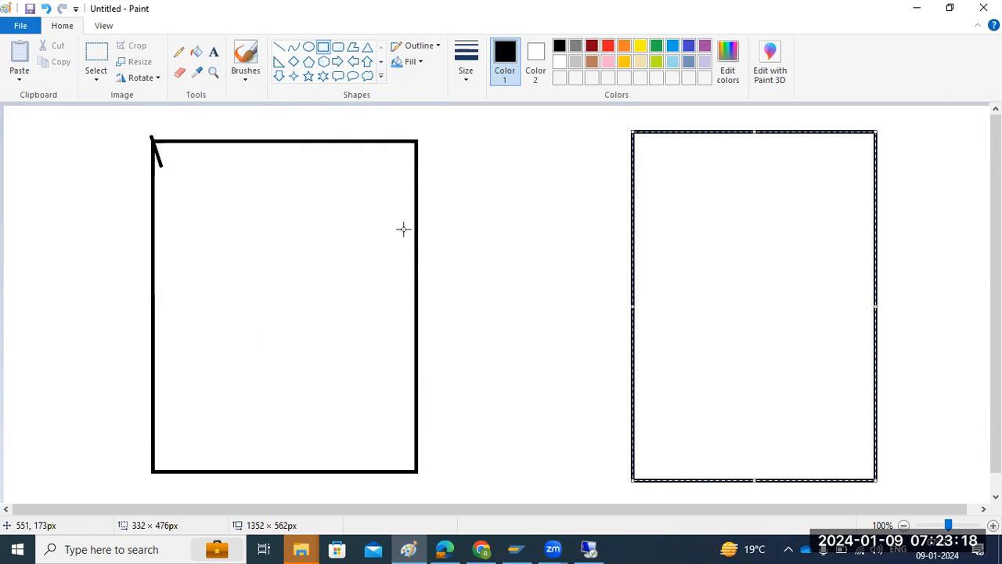
# Draw two inner rectangles, one above the other, in each large rectangle, plus tiny rectangles above both and above the gap.
pyautogui.moveTo(252, 119); pyautogui.dragTo(273, 122)
pyautogui.moveTo(695, 117); pyautogui.dragTo(712, 123)
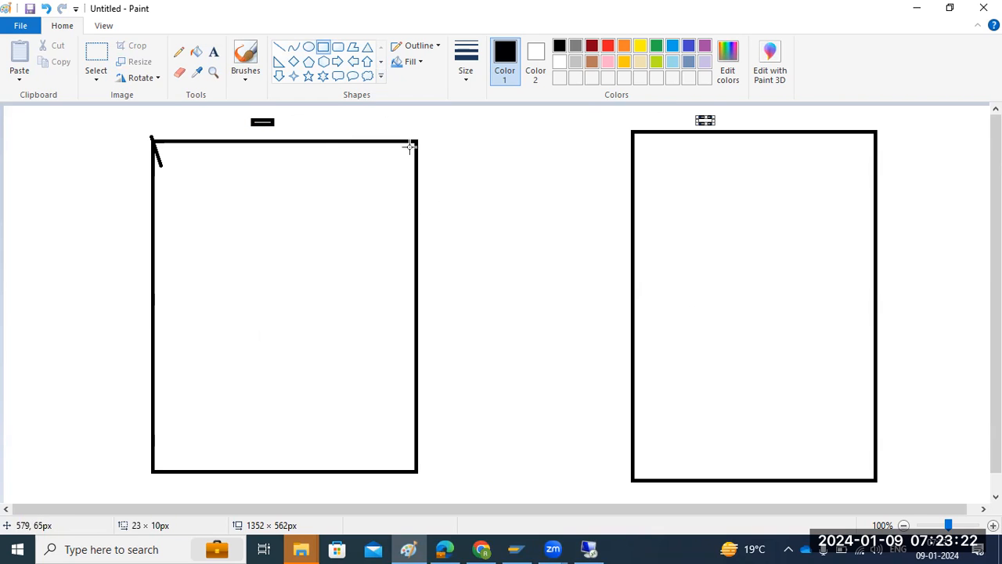
pyautogui.moveTo(219, 166); pyautogui.dragTo(321, 229)
pyautogui.moveTo(237, 341); pyautogui.dragTo(338, 429)
pyautogui.moveTo(695, 167); pyautogui.dragTo(805, 229)
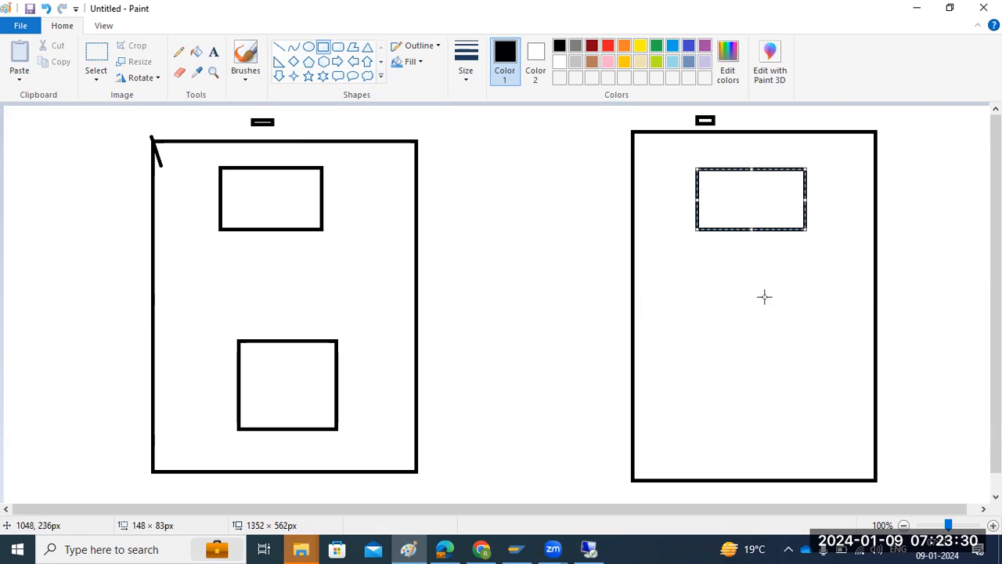
pyautogui.moveTo(695, 353); pyautogui.dragTo(829, 425)
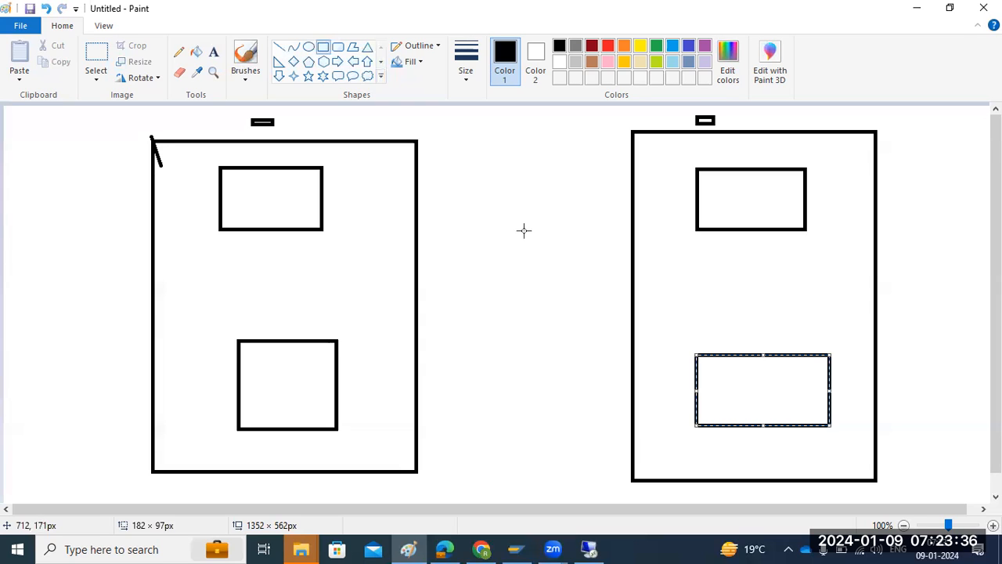
pyautogui.moveTo(476, 114); pyautogui.dragTo(483, 129)
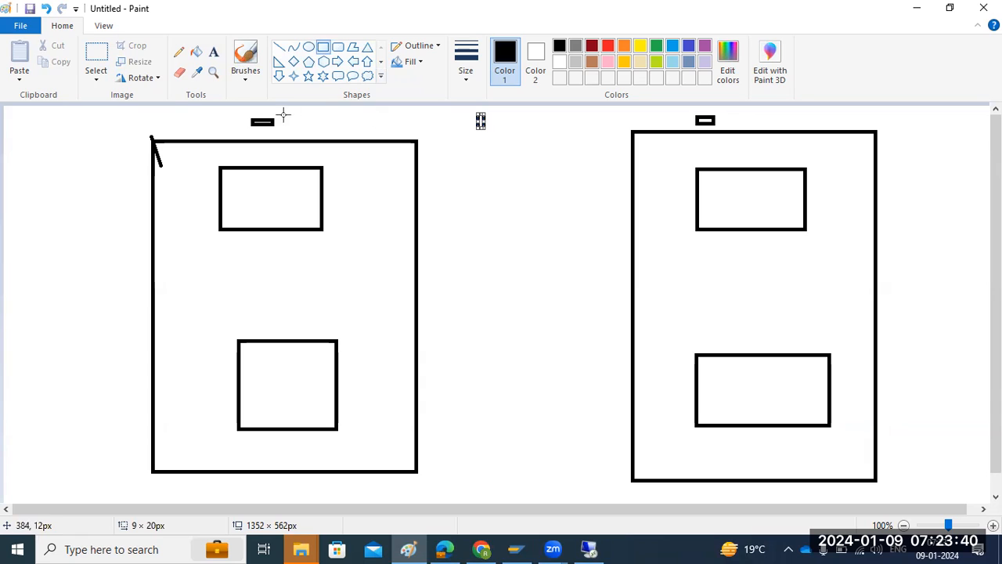
# Draw three small ovals beside the first large rectangle, connect each to its upper inner box, and join its two inner boxes with a line.
pyautogui.click(309, 47)
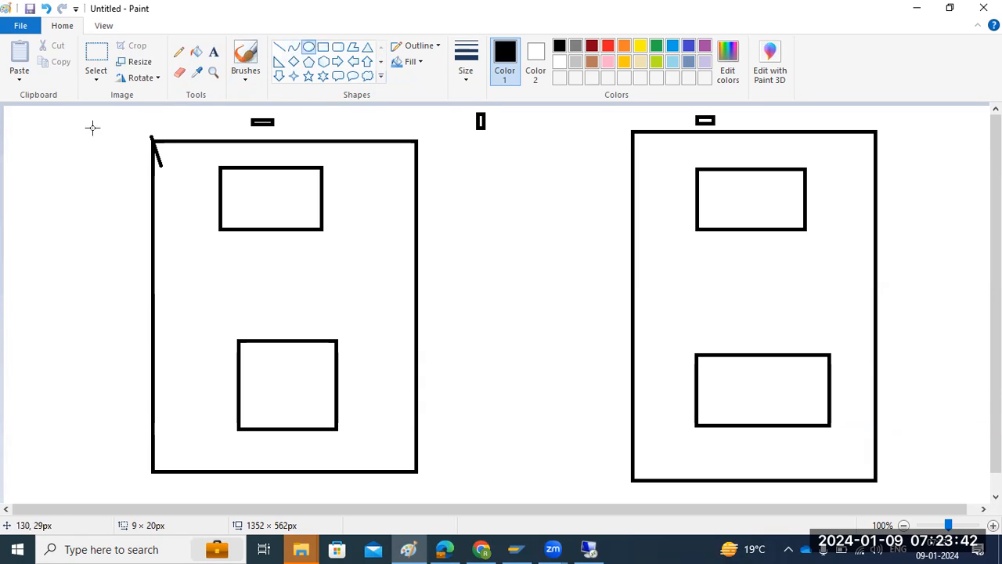
pyautogui.moveTo(21, 121)
pyautogui.mouseDown()
pyautogui.moveTo(41, 132)
pyautogui.moveTo(31, 178)
pyautogui.moveTo(42, 222)
pyautogui.mouseUp()
pyautogui.click(279, 47)
pyautogui.moveTo(33, 124); pyautogui.dragTo(220, 180)
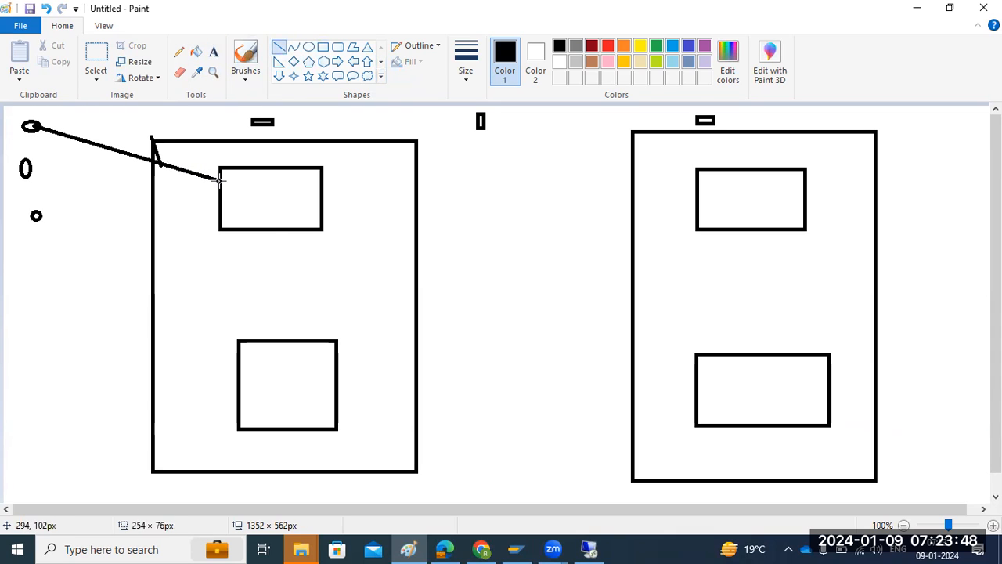
pyautogui.moveTo(276, 228); pyautogui.dragTo(293, 340)
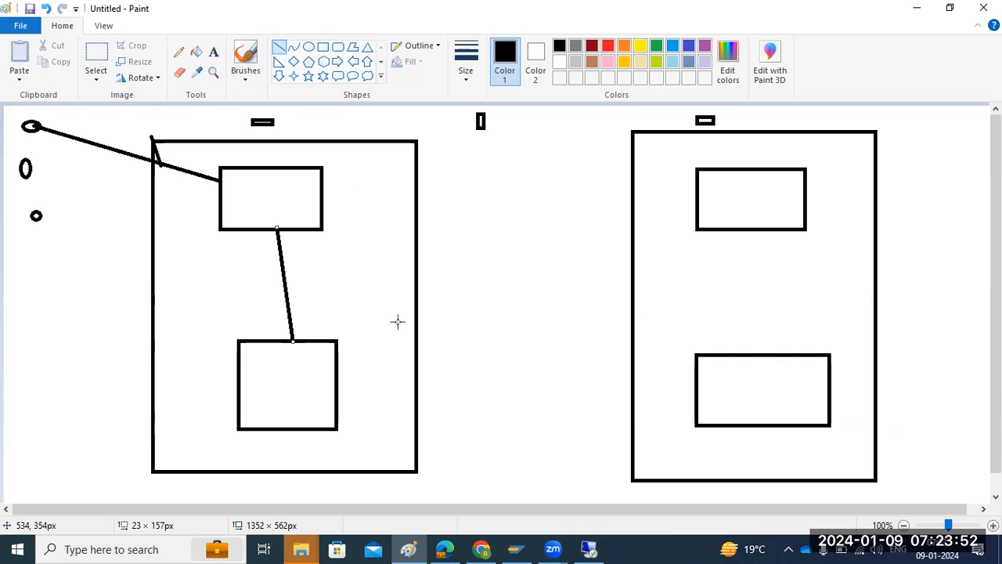
pyautogui.moveTo(34, 165); pyautogui.dragTo(219, 181)
pyautogui.moveTo(39, 219); pyautogui.dragTo(217, 182)
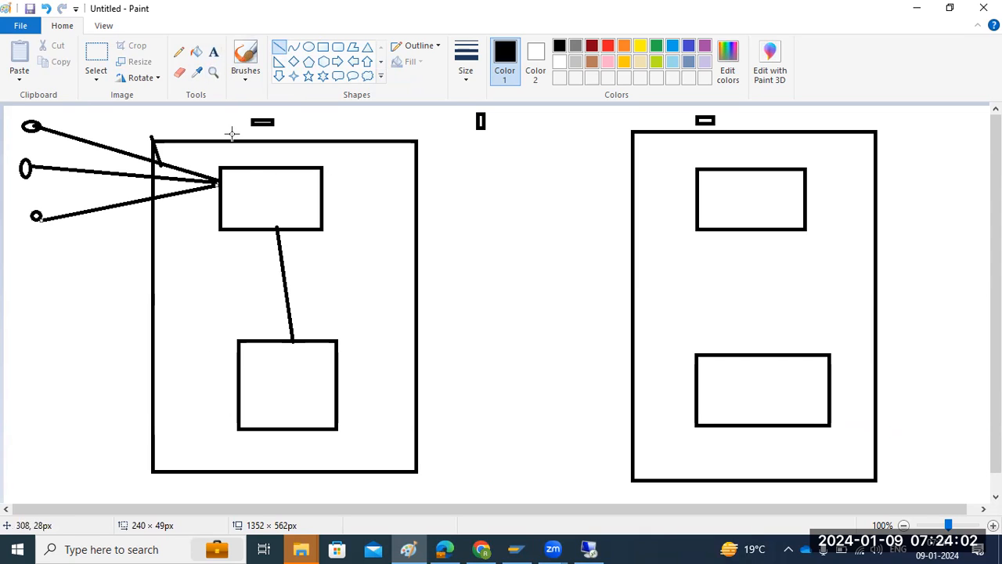
# Label the upper inner box of the first large rectangle SAP in bold 16-point Calibri.
pyautogui.click(213, 51)
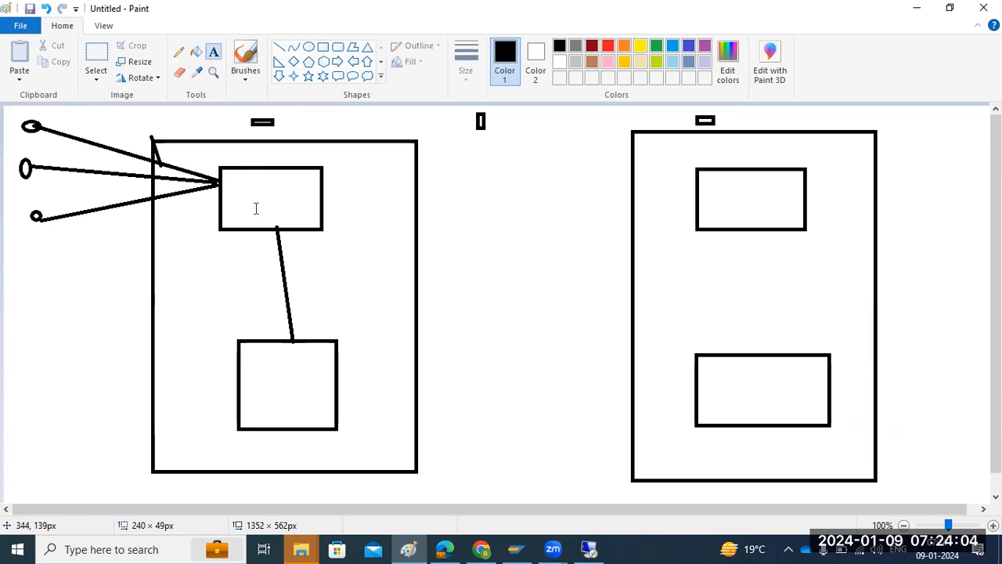
pyautogui.click(253, 197)
pyautogui.write('SAP')
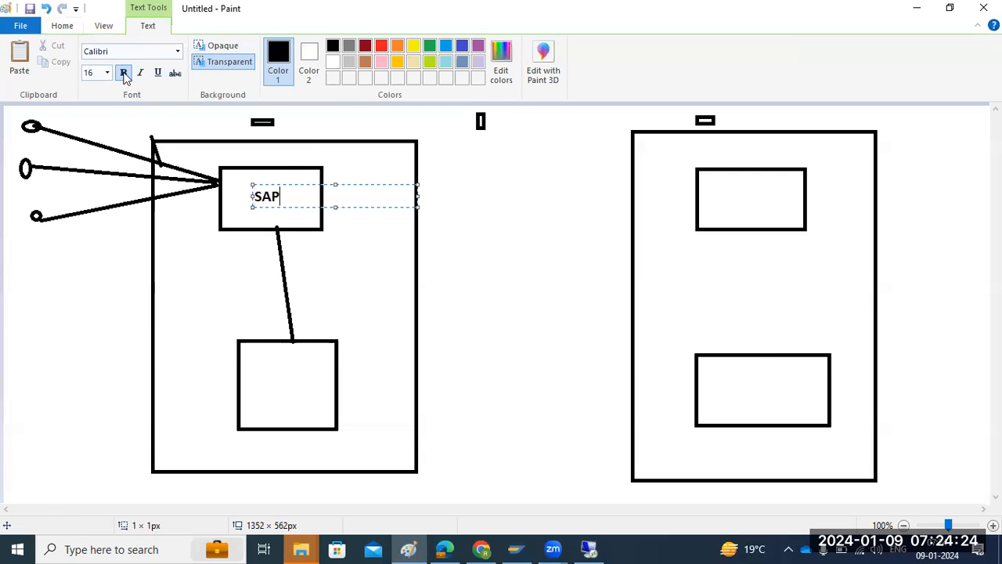
# Cross out the first large rectangle with two diagonal lines spanning about 351 × 497 px and 465 × 455 px.
pyautogui.click(62, 26)
pyautogui.click(280, 47)
pyautogui.moveTo(386, 122); pyautogui.dragTo(132, 484)
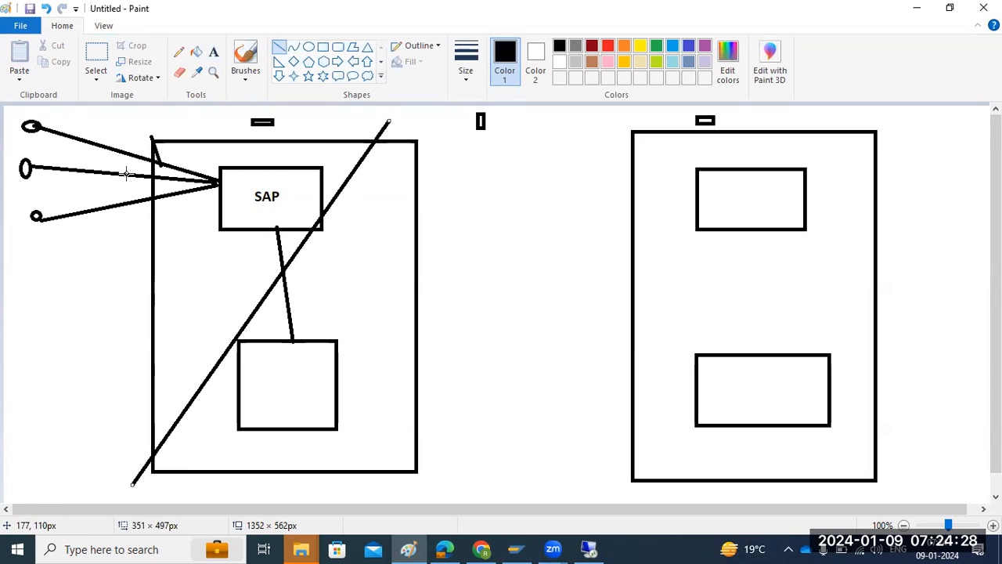
pyautogui.moveTo(130, 116); pyautogui.dragTo(471, 447)
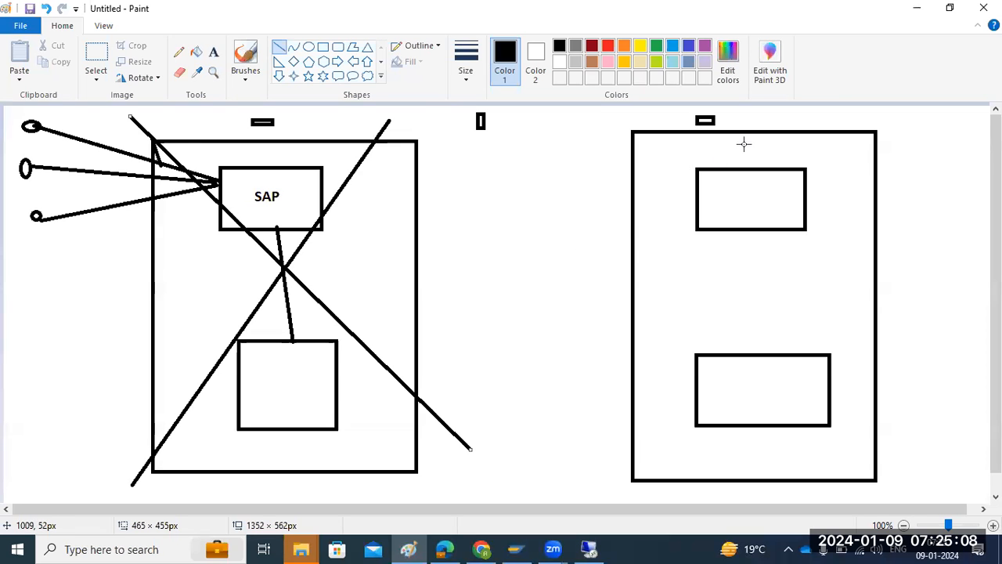
# Draw arrows from the uppermost oval and the first lower box to the second rectangle's matching inner boxes, and join those boxes with a line.
pyautogui.moveTo(740, 132); pyautogui.dragTo(740, 102)
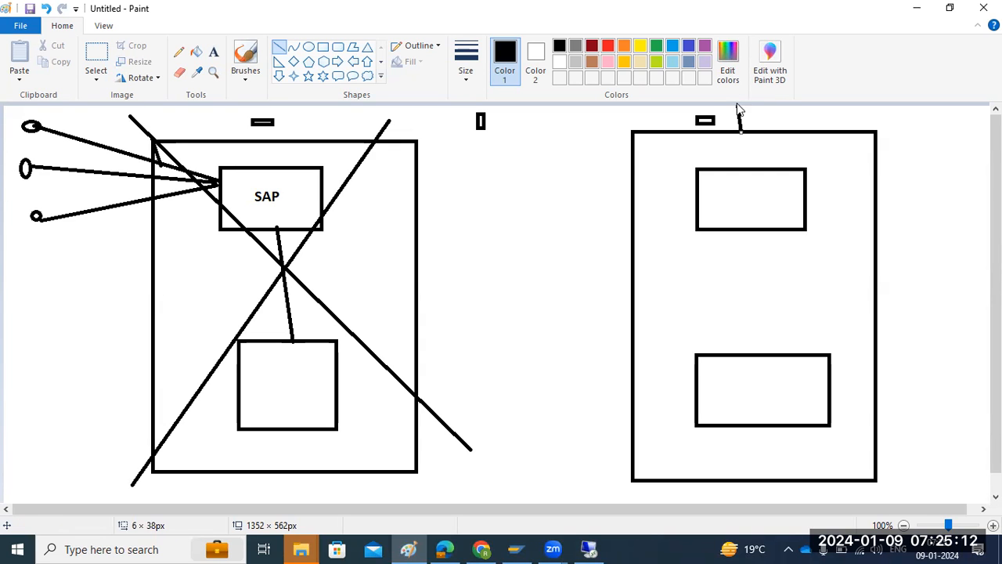
pyautogui.click(46, 130)
pyautogui.moveTo(45, 130)
pyautogui.mouseDown()
pyautogui.moveTo(595, 161)
pyautogui.moveTo(698, 186)
pyautogui.moveTo(678, 175)
pyautogui.moveTo(694, 186)
pyautogui.moveTo(678, 194)
pyautogui.moveTo(692, 187)
pyautogui.mouseUp()
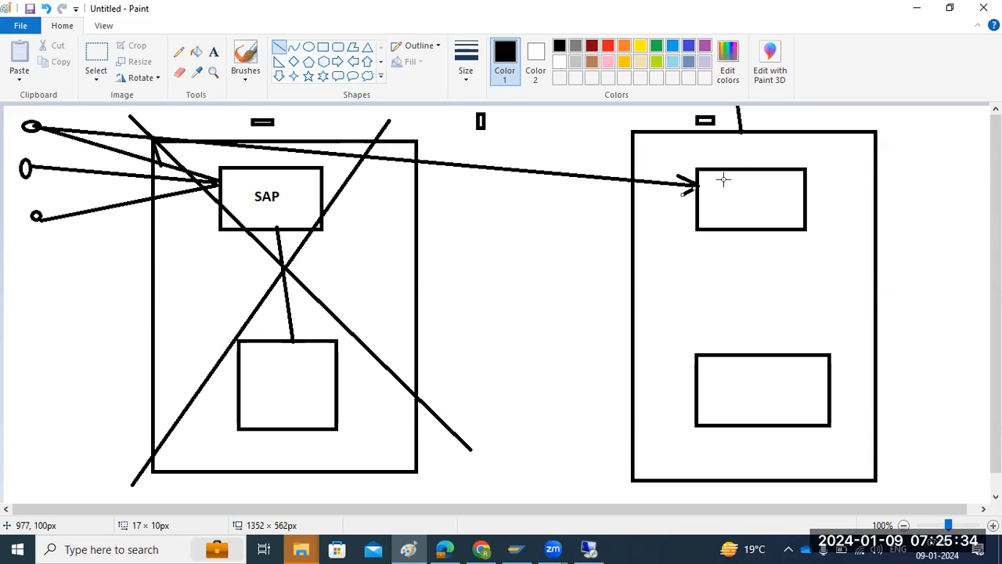
pyautogui.moveTo(753, 233); pyautogui.dragTo(765, 354)
pyautogui.moveTo(335, 361); pyautogui.dragTo(691, 402)
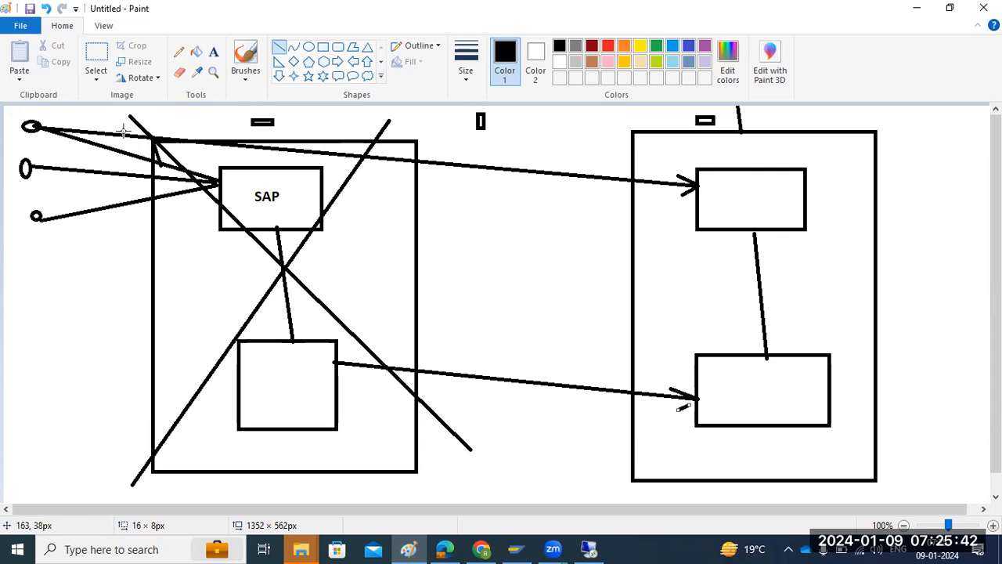
# Add the bold text REPLICATION above the arrow between the two lower boxes.
pyautogui.click(213, 51)
pyautogui.click(441, 331)
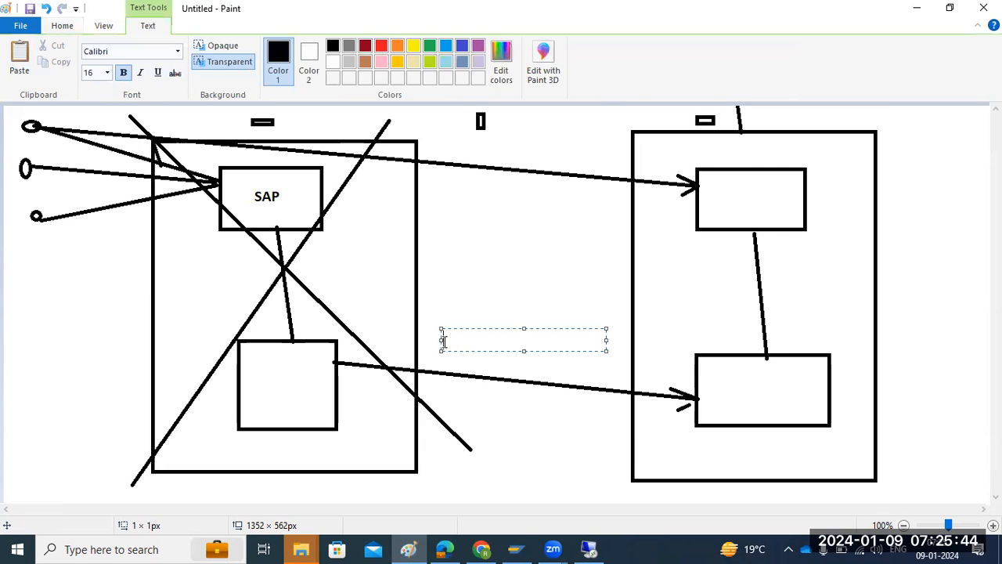
pyautogui.write('REPLICATION')
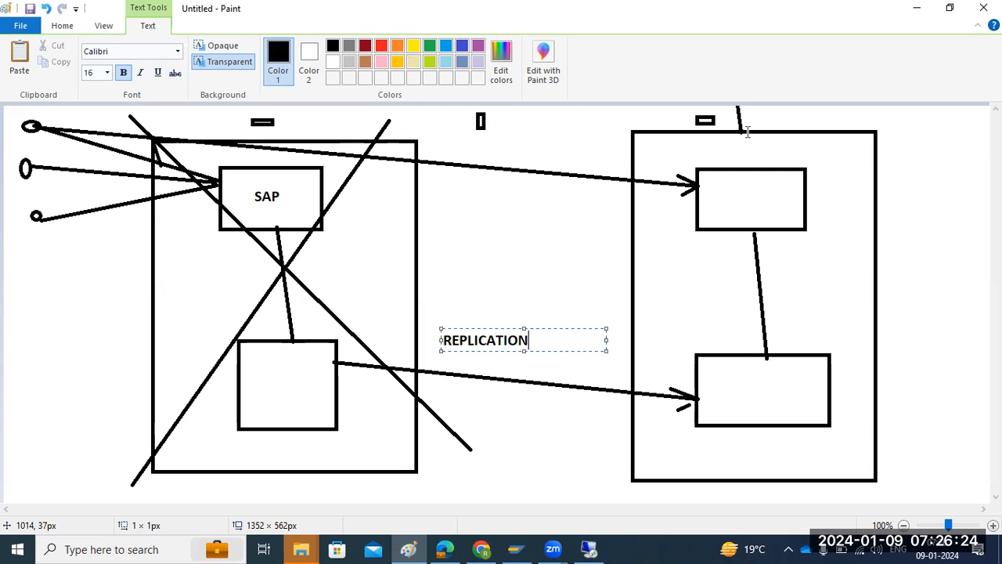
# Undo the REPLICATION label and the whole two-server diagram until the canvas is blank.
pyautogui.hotkey('ctrl', 'z')
pyautogui.hotkey('ctrl', 'z')
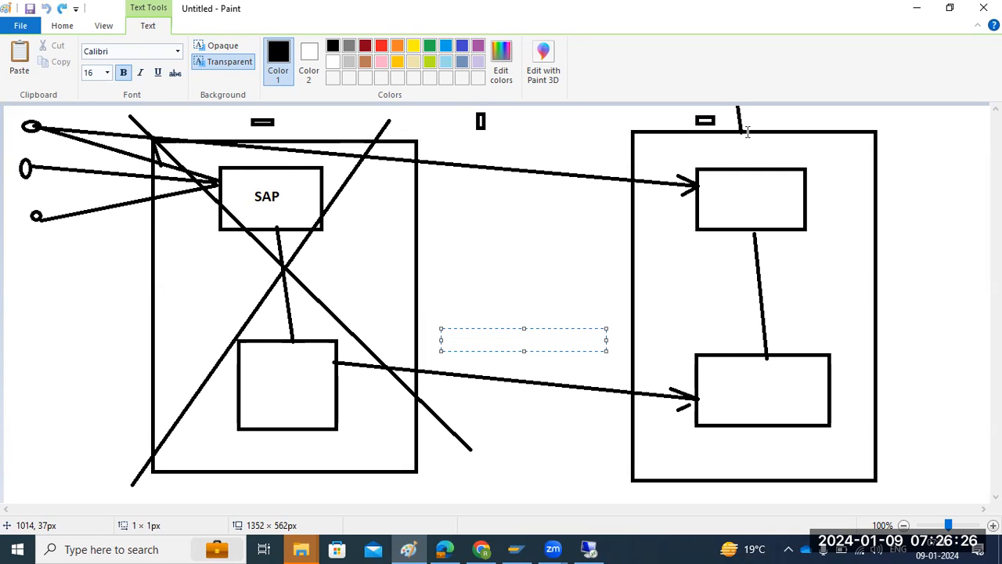
pyautogui.click(662, 263)
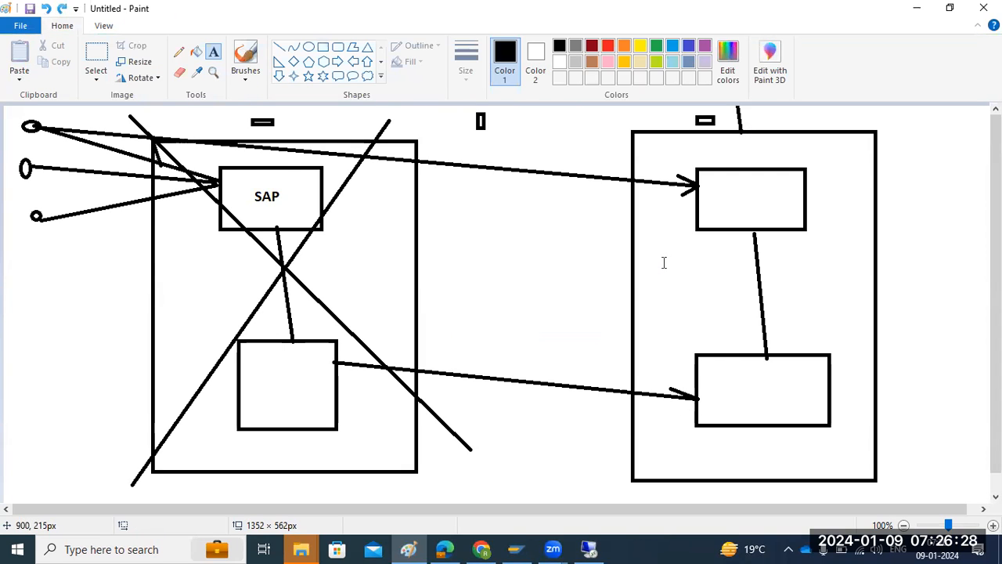
pyautogui.hotkey('ctrl', 'z')
pyautogui.hotkey('ctrl', 'z')
pyautogui.hotkey('ctrl', 'z')
pyautogui.hotkey('ctrl', 'z')
pyautogui.hotkey('ctrl', 'z')
pyautogui.hotkey('ctrl', 'z')
pyautogui.hotkey('ctrl', 'z')
pyautogui.hotkey('ctrl', 'z')
pyautogui.hotkey('ctrl', 'z')
pyautogui.hotkey('ctrl', 'z')
pyautogui.hotkey('ctrl', 'z')
pyautogui.hotkey('ctrl', 'z')
pyautogui.hotkey('ctrl', 'z')
pyautogui.hotkey('ctrl', 'z')
pyautogui.hotkey('ctrl', 'z')
pyautogui.hotkey('ctrl', 'z')
pyautogui.hotkey('ctrl', 'z')
pyautogui.hotkey('ctrl', 'z')
pyautogui.hotkey('ctrl', 'z')
pyautogui.hotkey('ctrl', 'z')
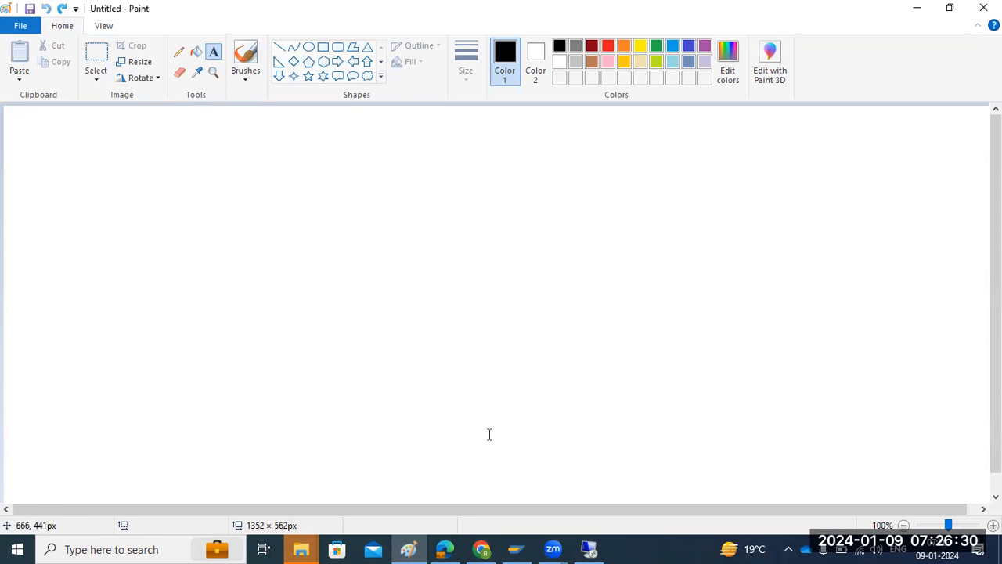
# Switch to the remote desktop session, launch the Standard System installation, and proceed with starting a new run of the chosen option.
pyautogui.click(589, 548)
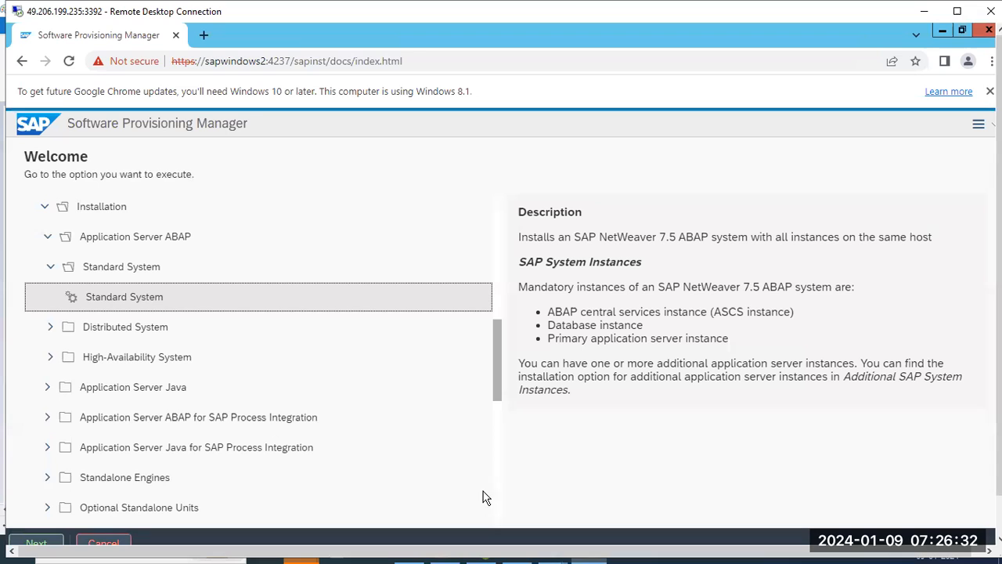
pyautogui.doubleClick(106, 302)
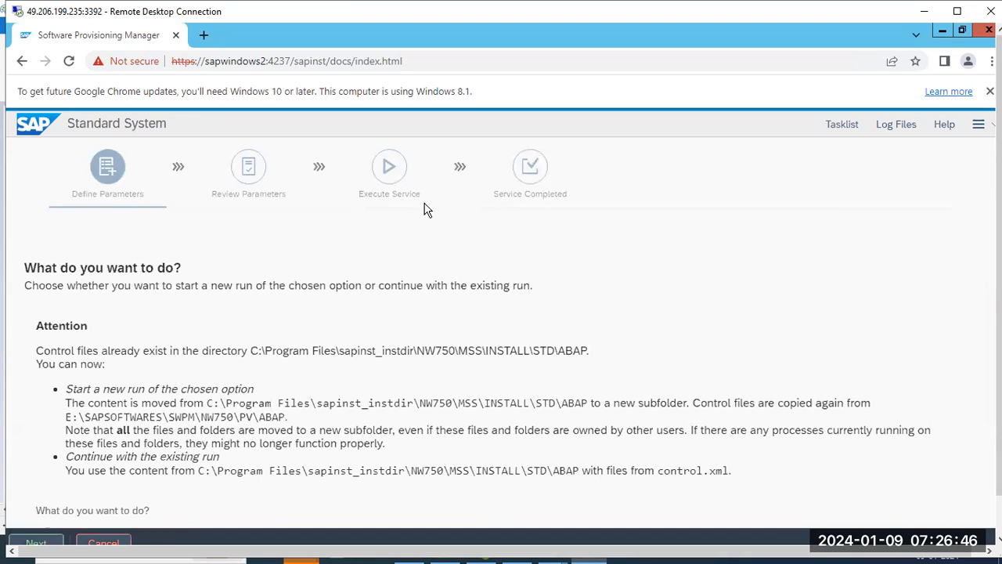
pyautogui.click(81, 193)
pyautogui.moveTo(81, 192); pyautogui.dragTo(136, 194)
pyautogui.scroll(-1, 174, 283)
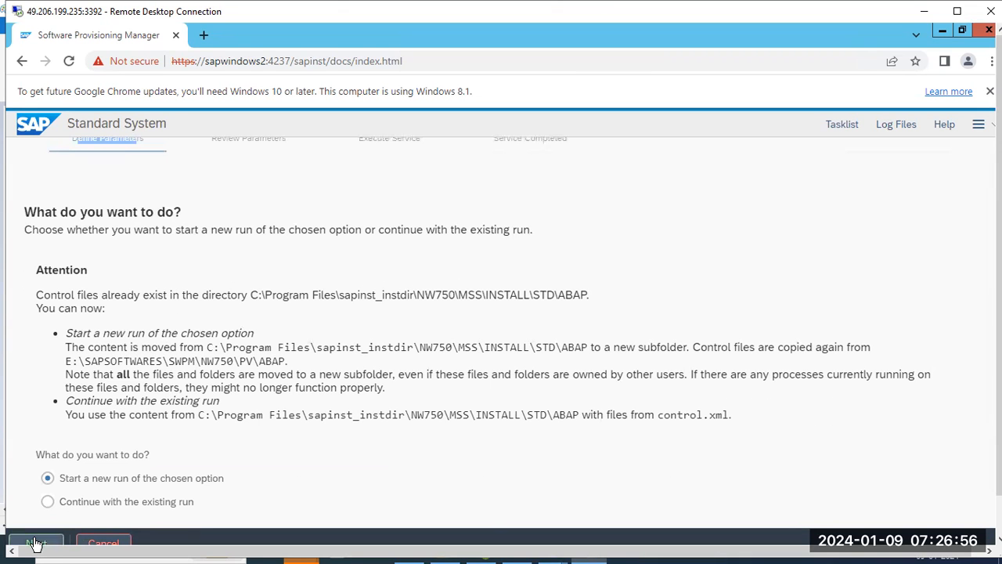
pyautogui.click(35, 543)
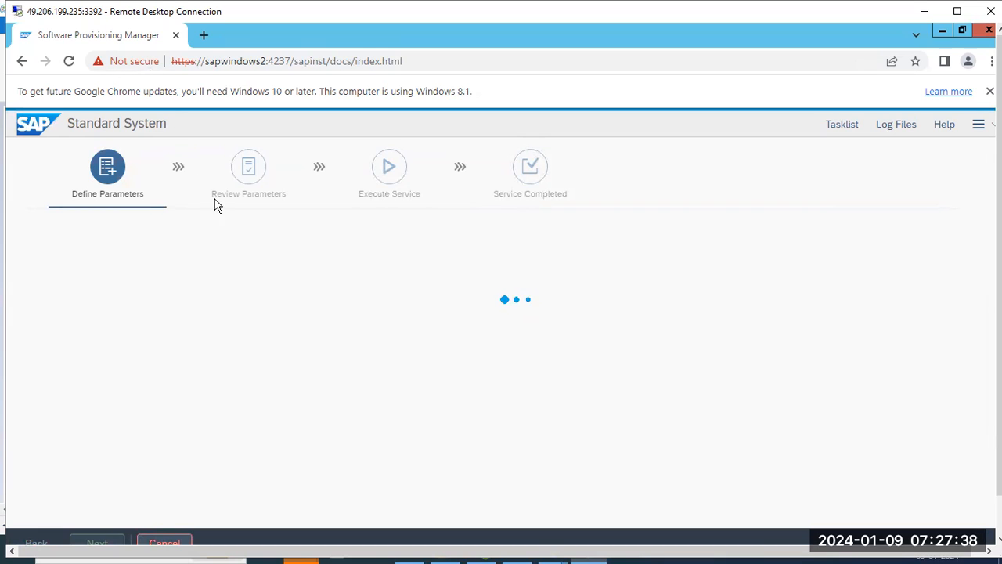
# Review the installation's task list, refresh its log file list, and read the contents of sapinst.log.
pyautogui.click(840, 128)
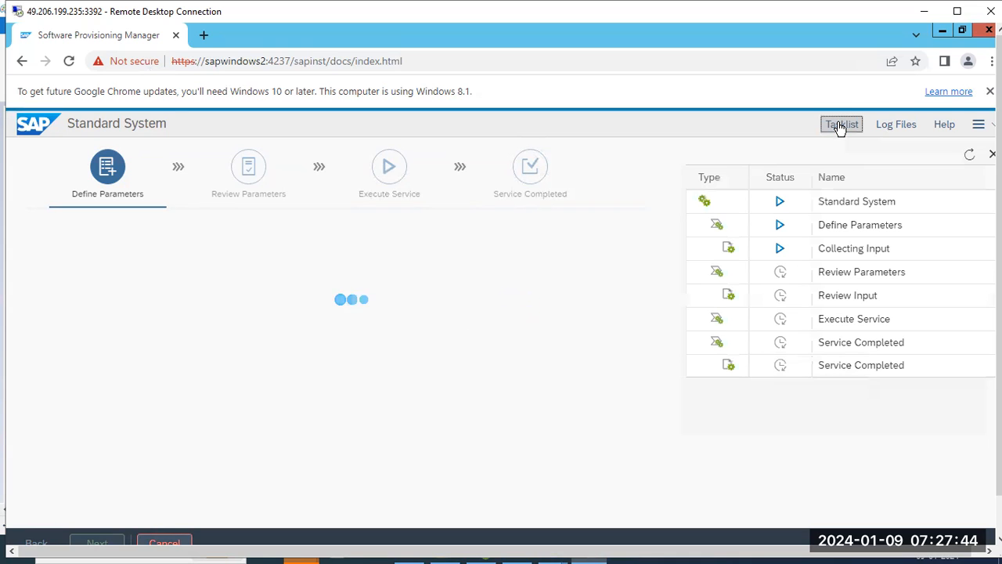
pyautogui.moveTo(852, 248); pyautogui.dragTo(882, 249)
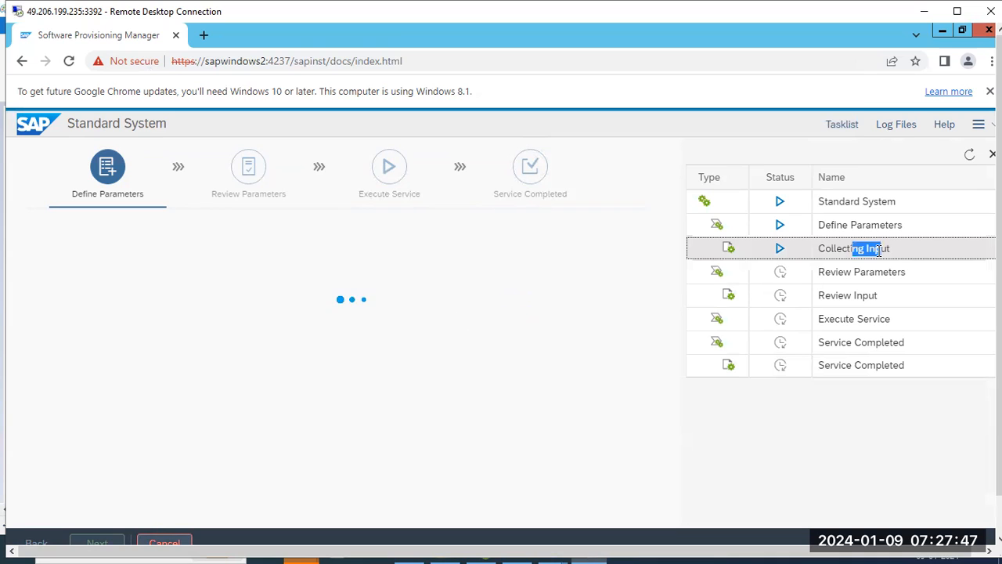
pyautogui.click(892, 128)
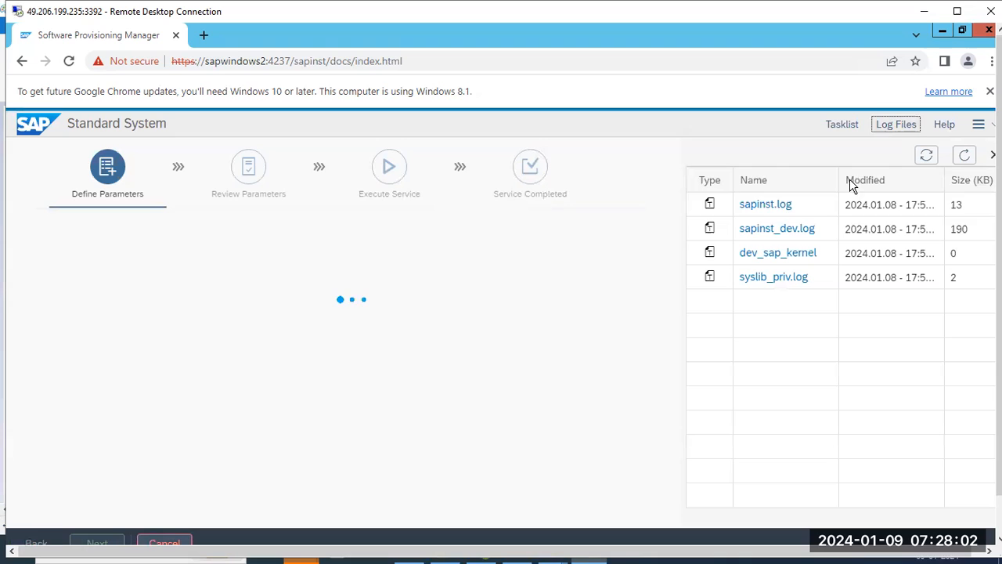
pyautogui.click(964, 155)
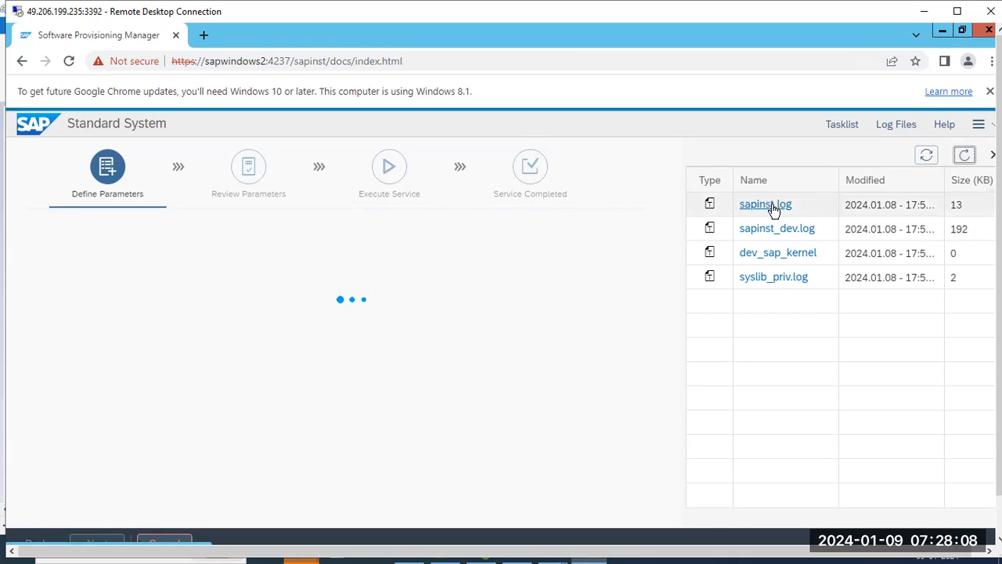
pyautogui.click(770, 205)
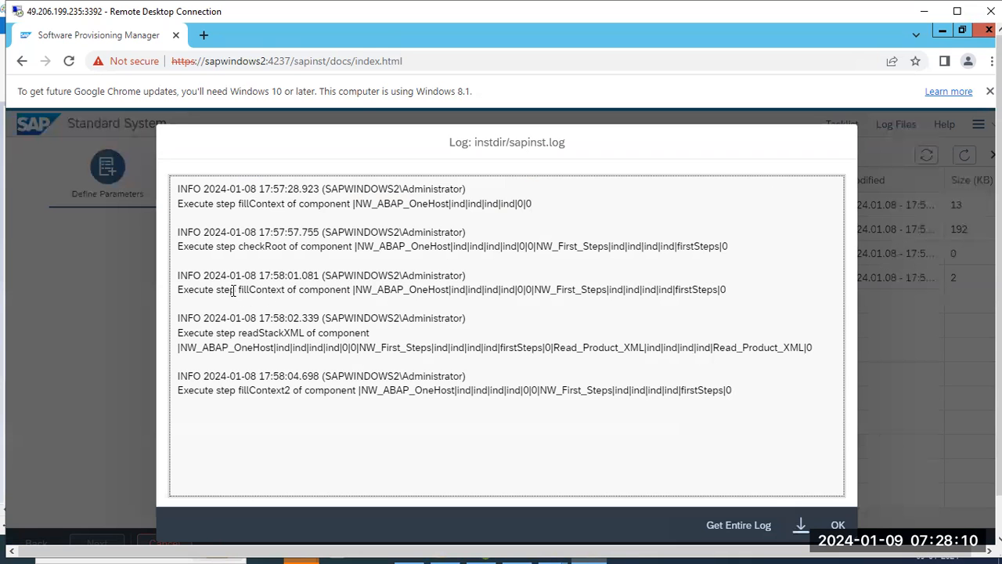
pyautogui.moveTo(229, 294); pyautogui.dragTo(457, 454)
pyautogui.click(837, 524)
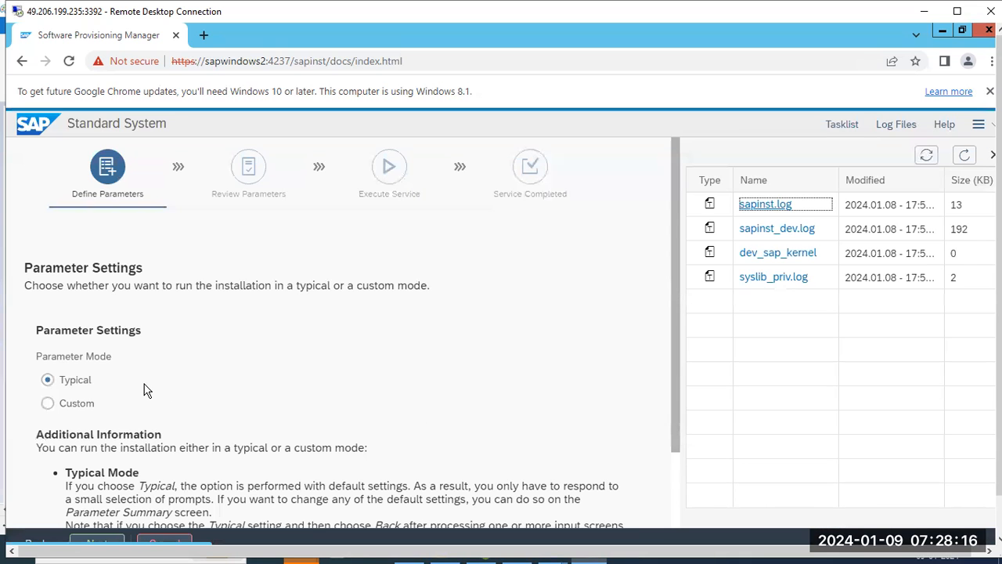
# Compare the Typical and Custom mode descriptions and continue with the Typical parameter mode.
pyautogui.scroll(-2, 144, 390)
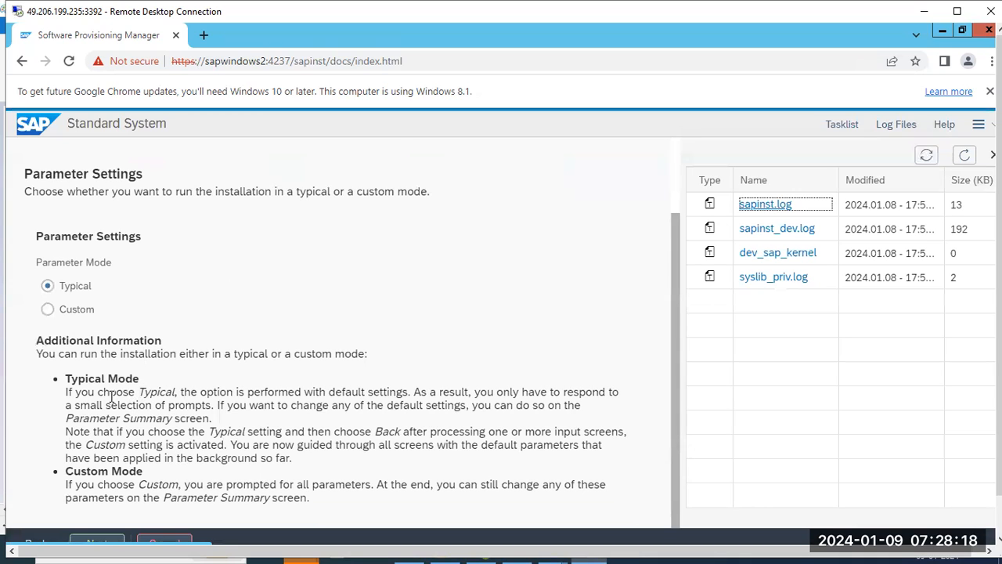
pyautogui.doubleClick(79, 379)
pyautogui.click(62, 312)
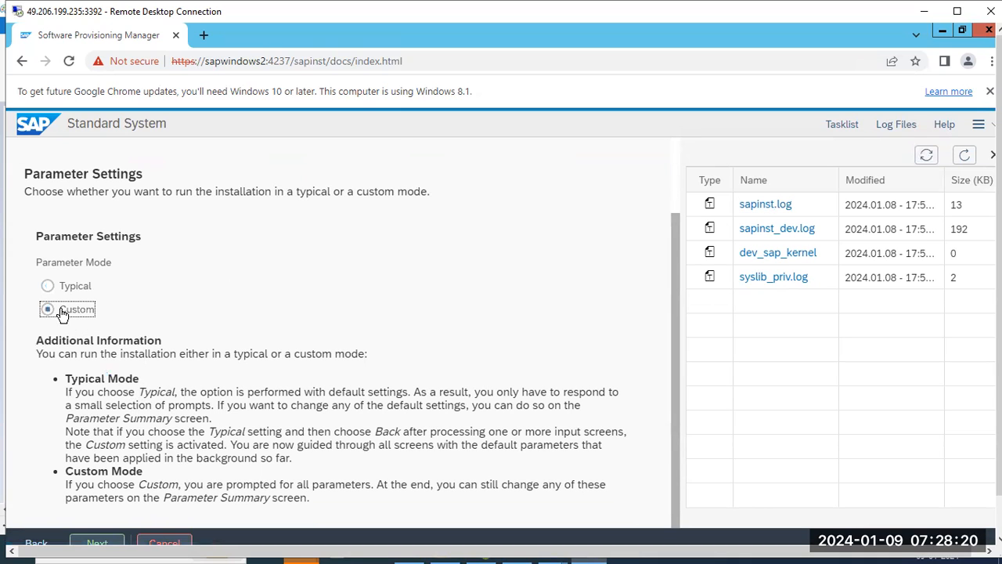
pyautogui.click(63, 289)
pyautogui.moveTo(387, 406); pyautogui.dragTo(468, 405)
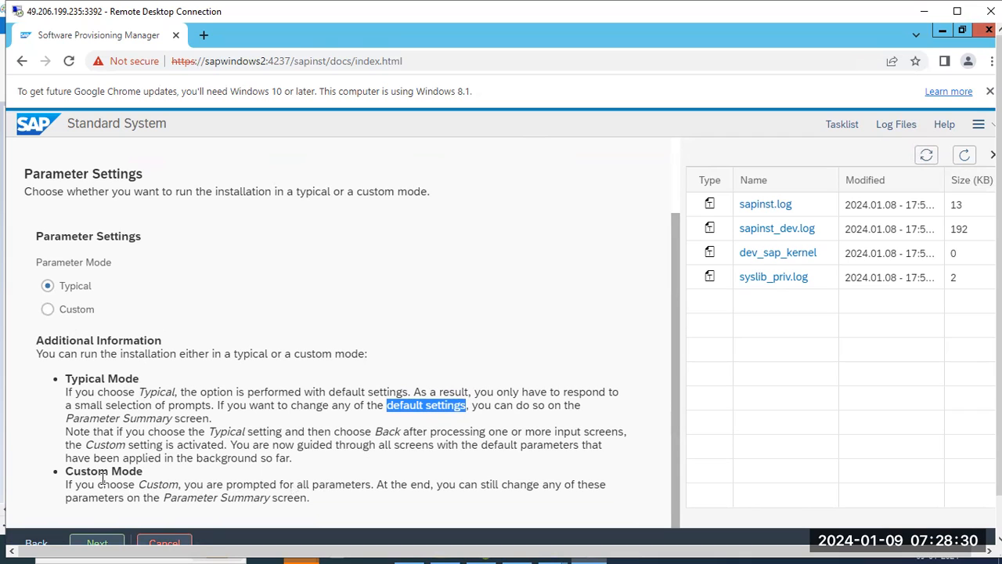
pyautogui.moveTo(146, 483); pyautogui.dragTo(433, 485)
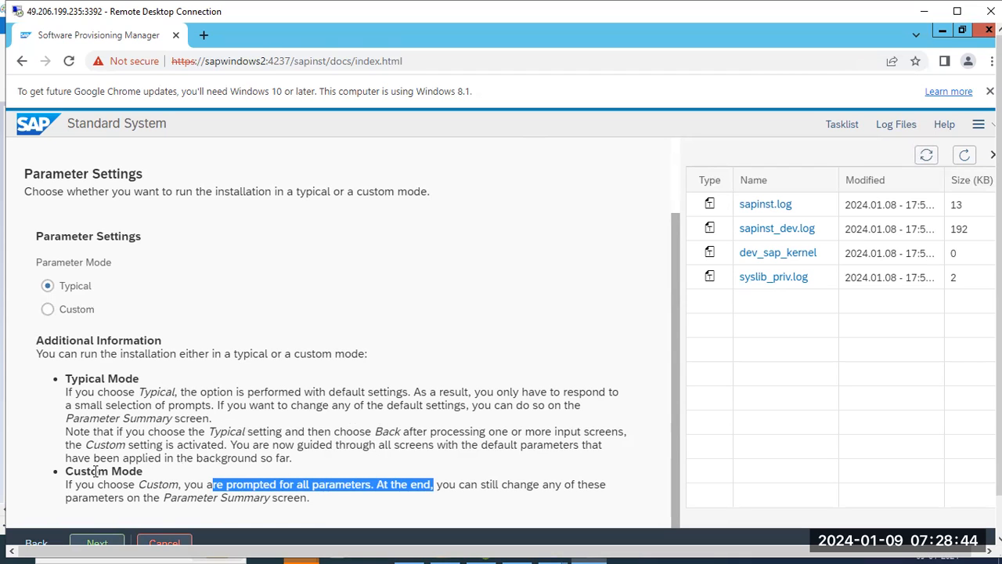
pyautogui.moveTo(94, 470); pyautogui.dragTo(113, 475)
pyautogui.moveTo(135, 405); pyautogui.dragTo(180, 399)
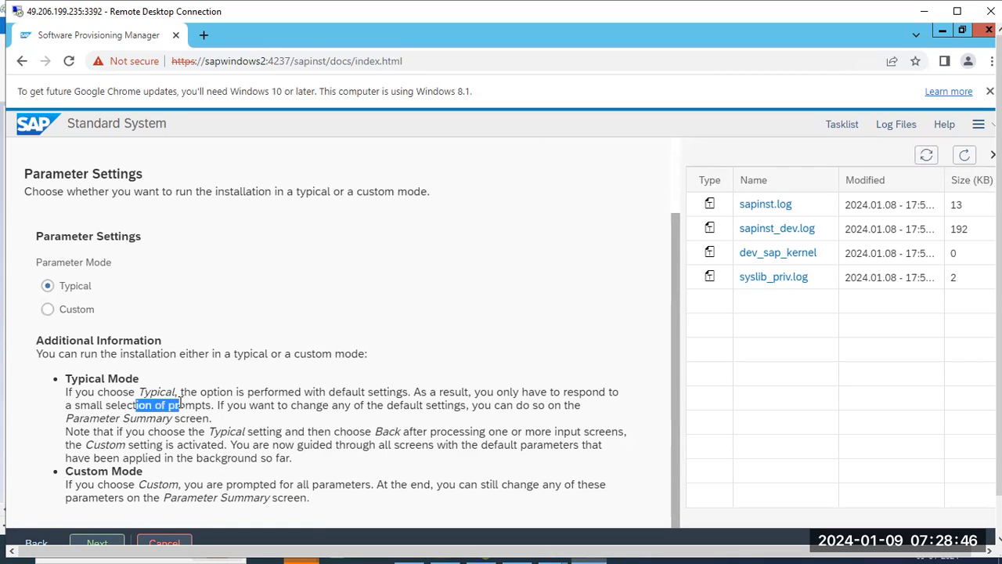
pyautogui.moveTo(79, 405); pyautogui.dragTo(173, 406)
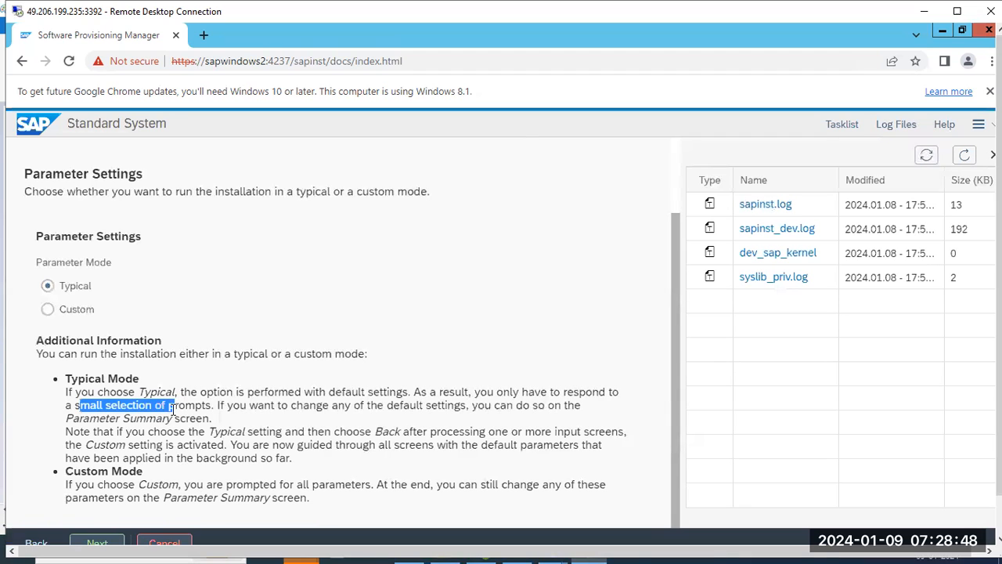
pyautogui.click(62, 286)
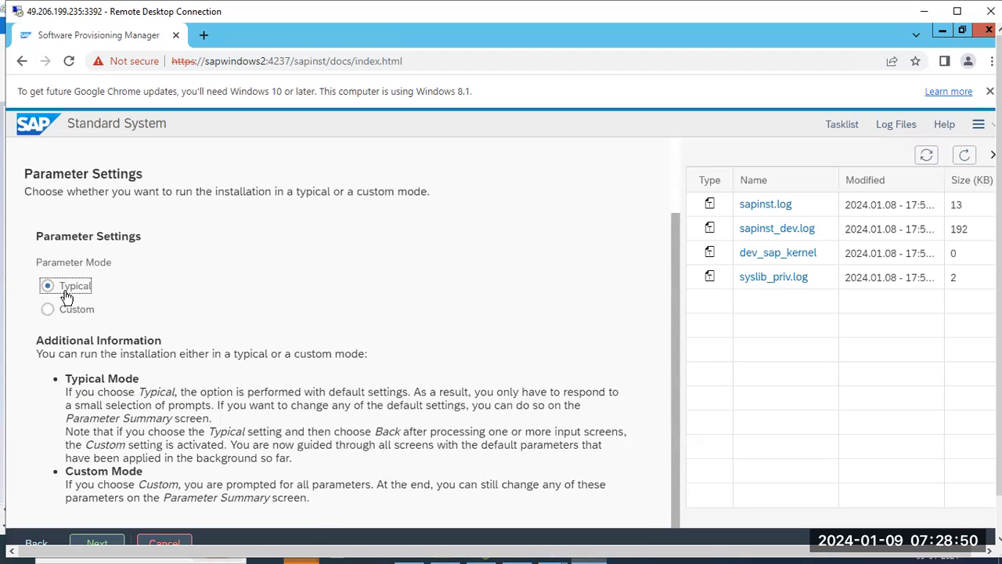
pyautogui.click(101, 542)
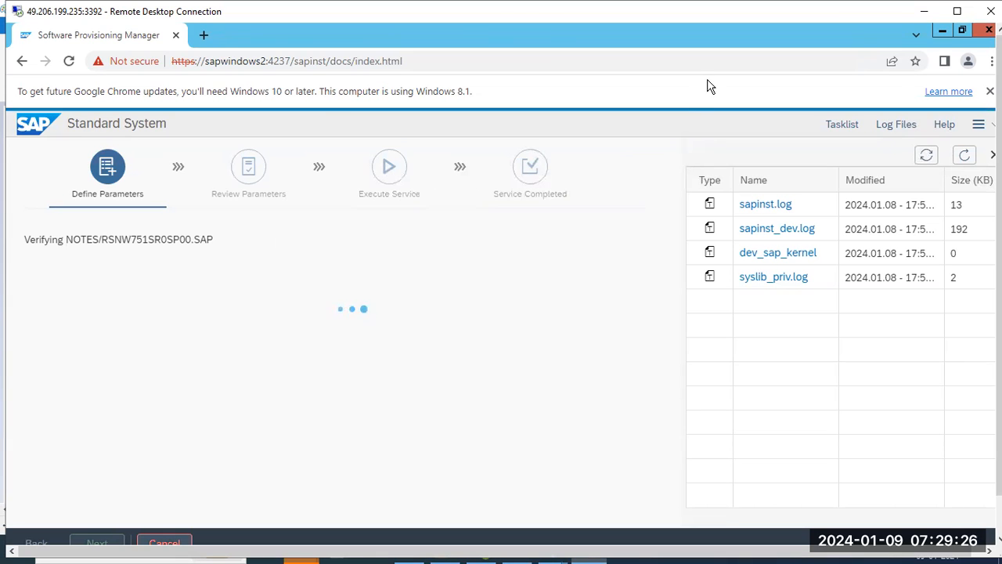
# Switch to Paint and start a text list on the blank canvas with the lines SID, IN and SAPWINDOWS.
pyautogui.click(923, 11)
pyautogui.moveTo(55, 129); pyautogui.dragTo(468, 467)
pyautogui.write('SID')
pyautogui.press('Return')
pyautogui.write('IN')
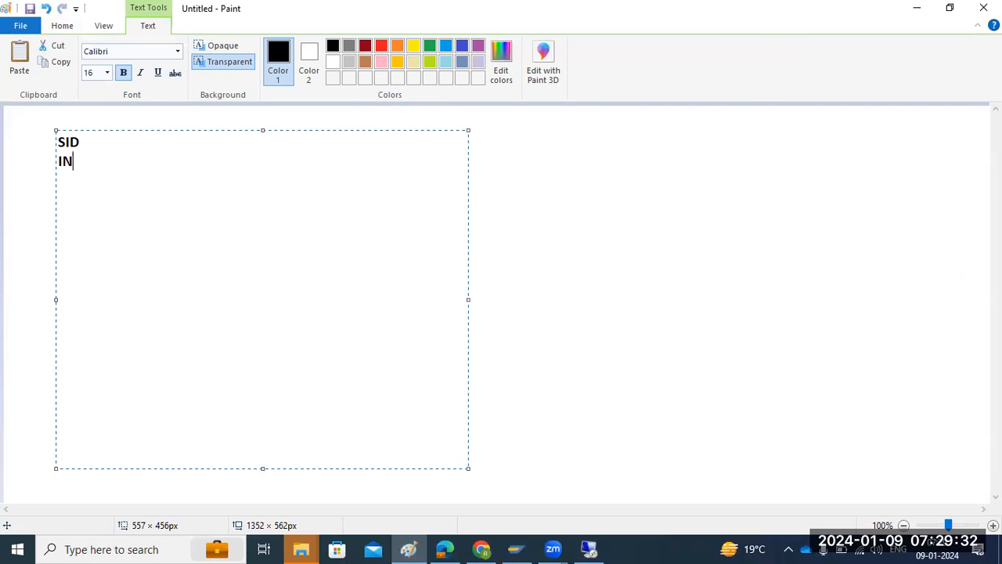
pyautogui.press('Return')
pyautogui.write('SAPWINDOWS')
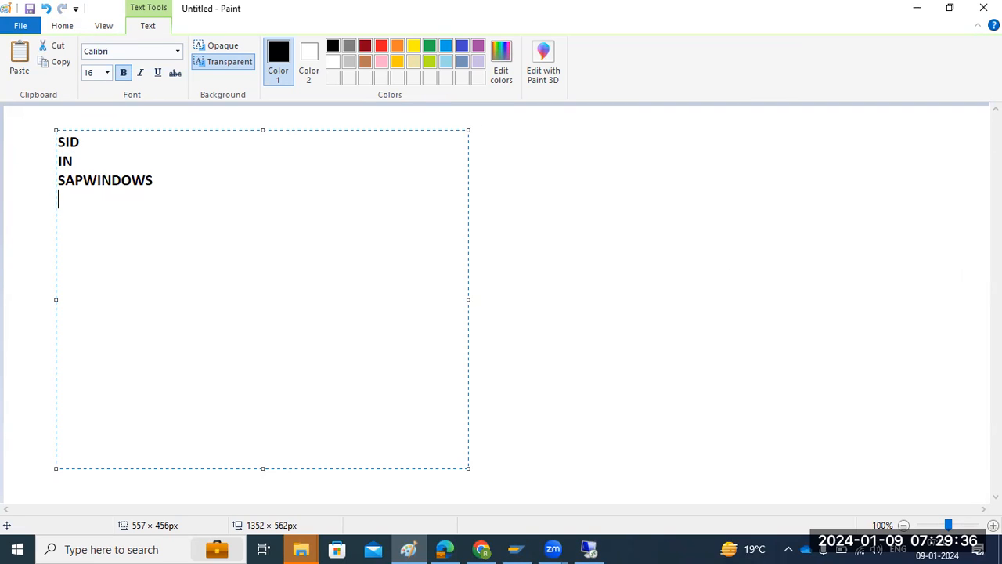
# Add the lines KERNEL, EXPORT and SAPHOSTAGENT to the text list.
pyautogui.press('Return')
pyautogui.write('KERNEL')
pyautogui.press('Return')
pyautogui.write('EXPORT SAP')
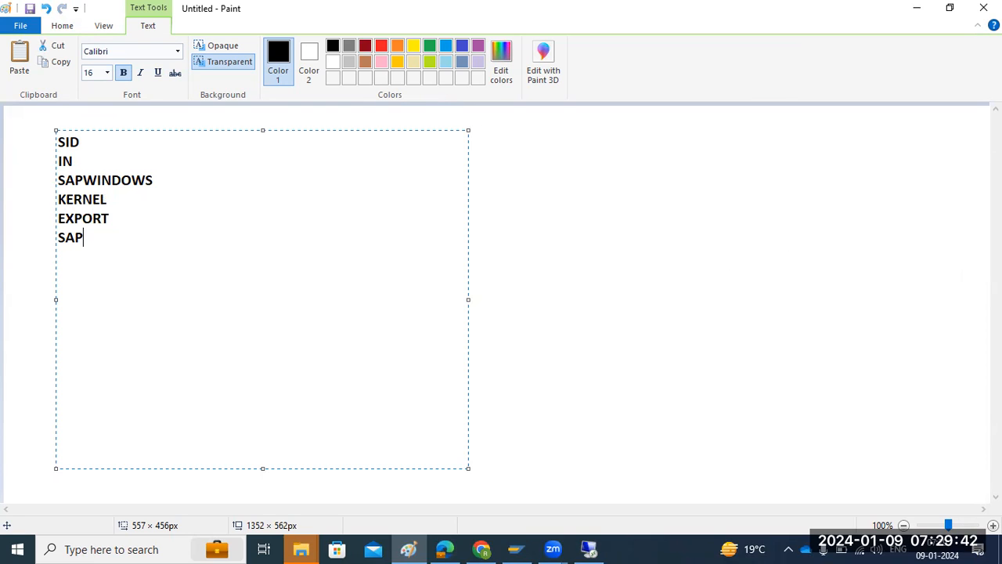
pyautogui.write('HOSTAGENT ')
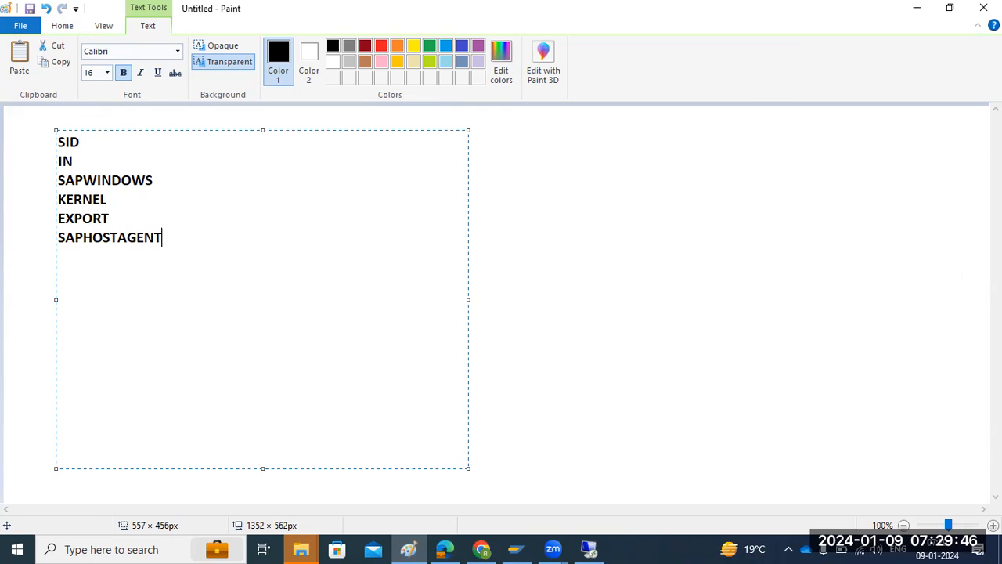
pyautogui.write('PAsswords for all')
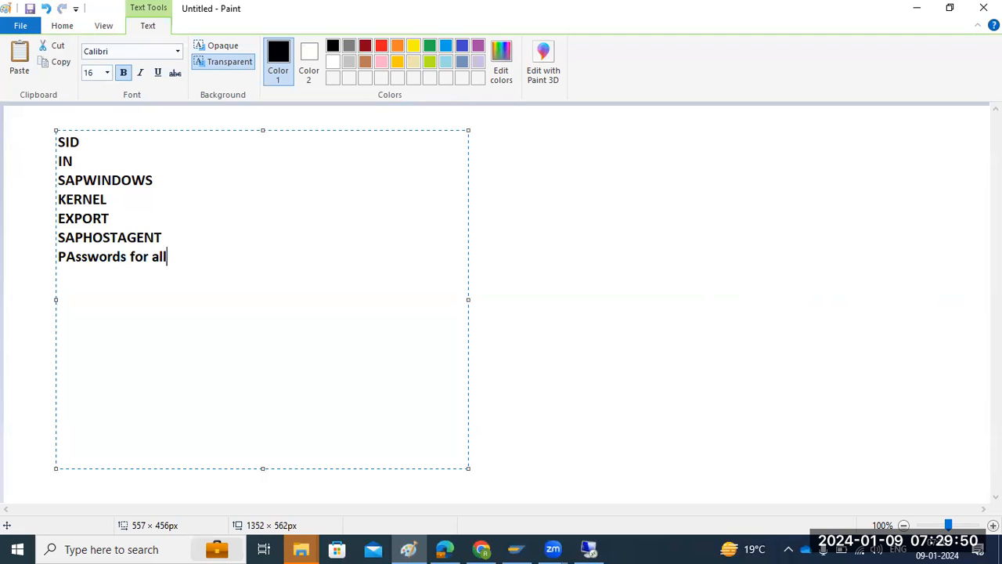
pyautogui.write(' uers')
# Add the line "PAsswords for all users" at the end of the text list.
pyautogui.press('BackSpace')
pyautogui.press('BackSpace')
pyautogui.press('BackSpace')
pyautogui.write('ser')
pyautogui.hotkey('ctrl', 'a')
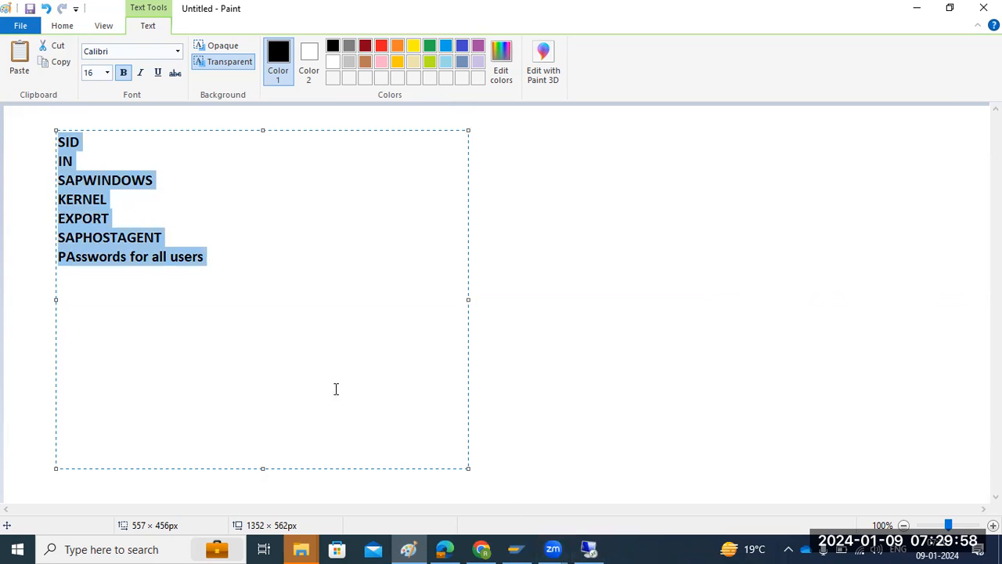
pyautogui.click(111, 238)
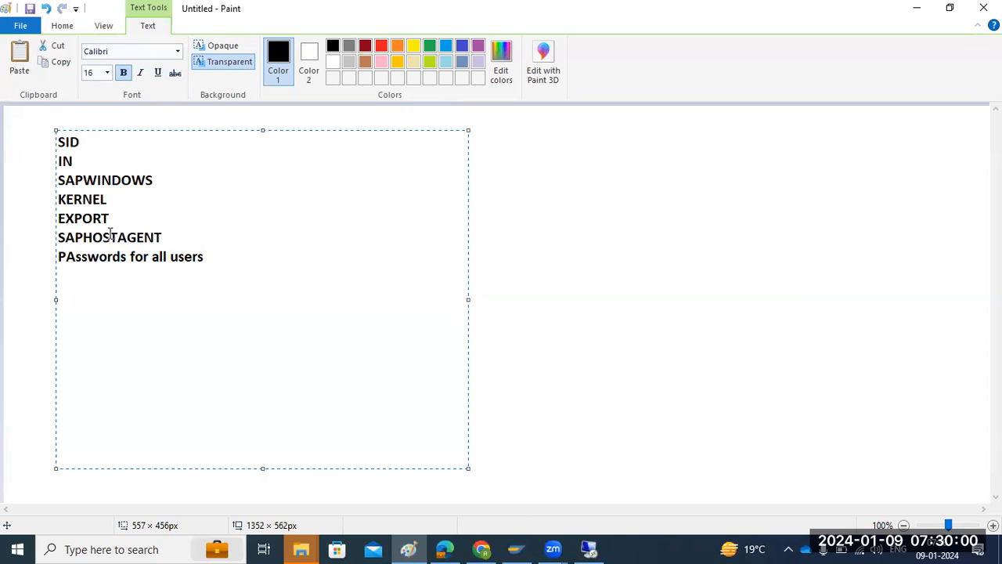
pyautogui.click(97, 133)
# Switch back to the remote desktop session and accept the required log-off so the installation can continue after logging on again.
pyautogui.click(589, 549)
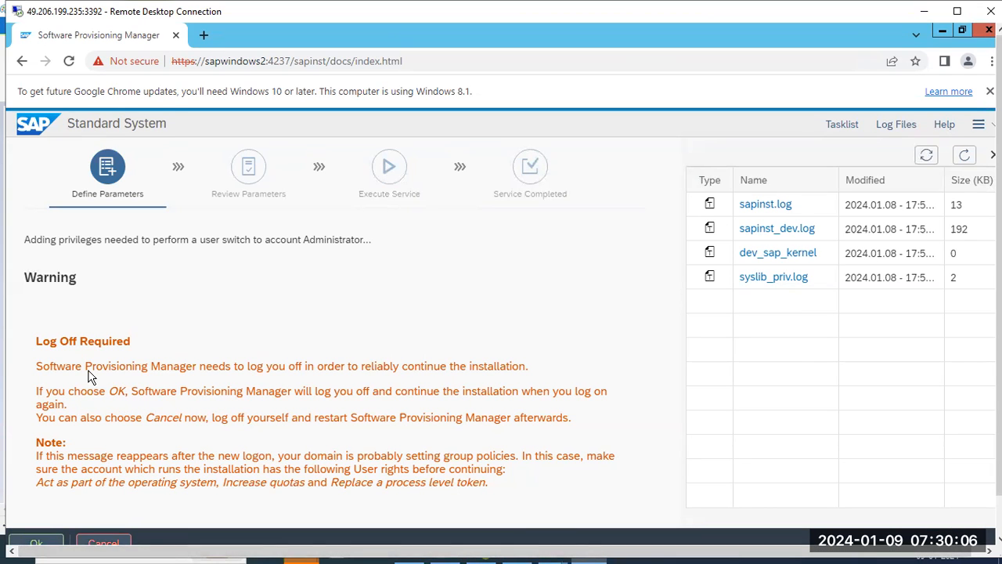
pyautogui.moveTo(49, 342); pyautogui.dragTo(130, 342)
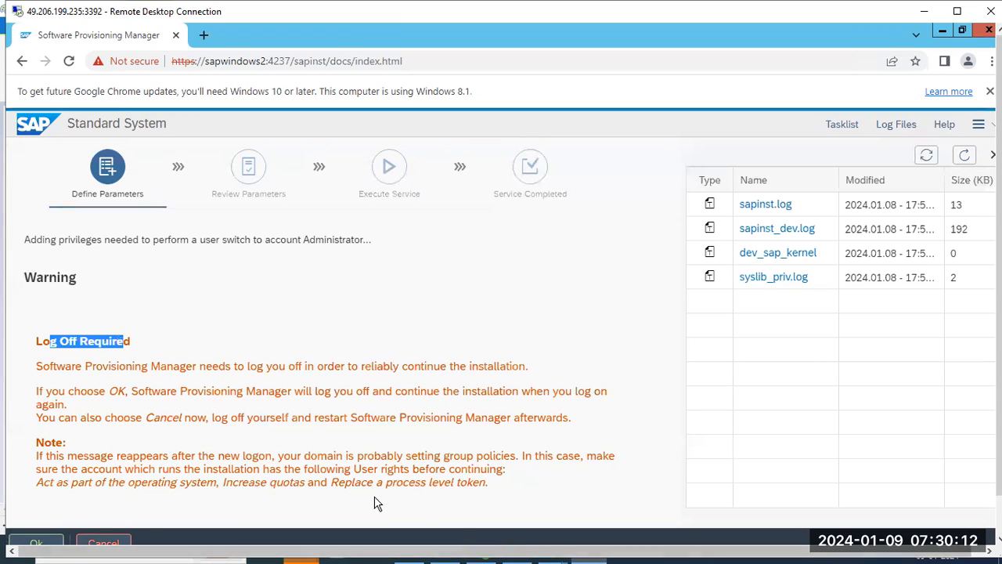
pyautogui.click(55, 540)
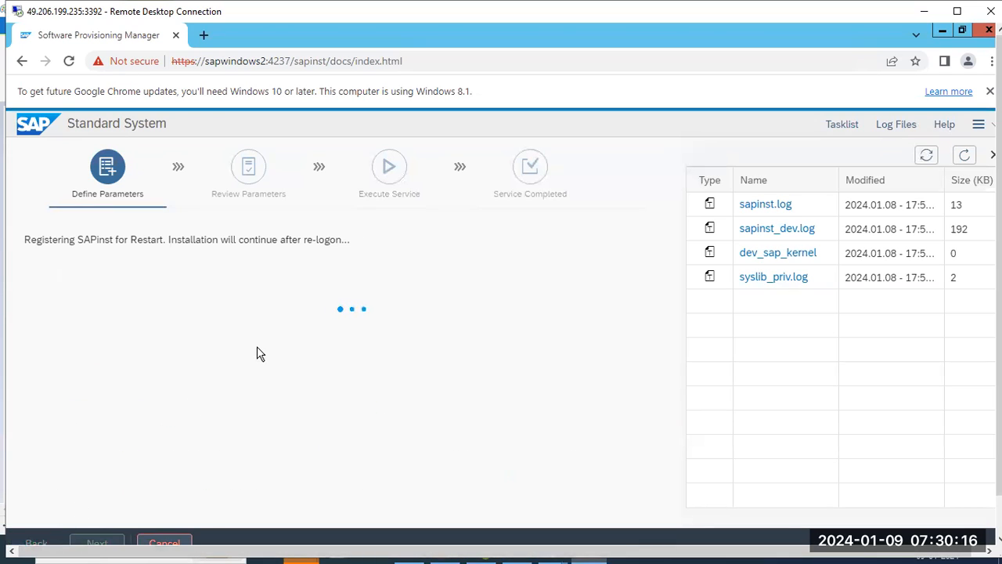
pyautogui.moveTo(273, 242); pyautogui.dragTo(337, 247)
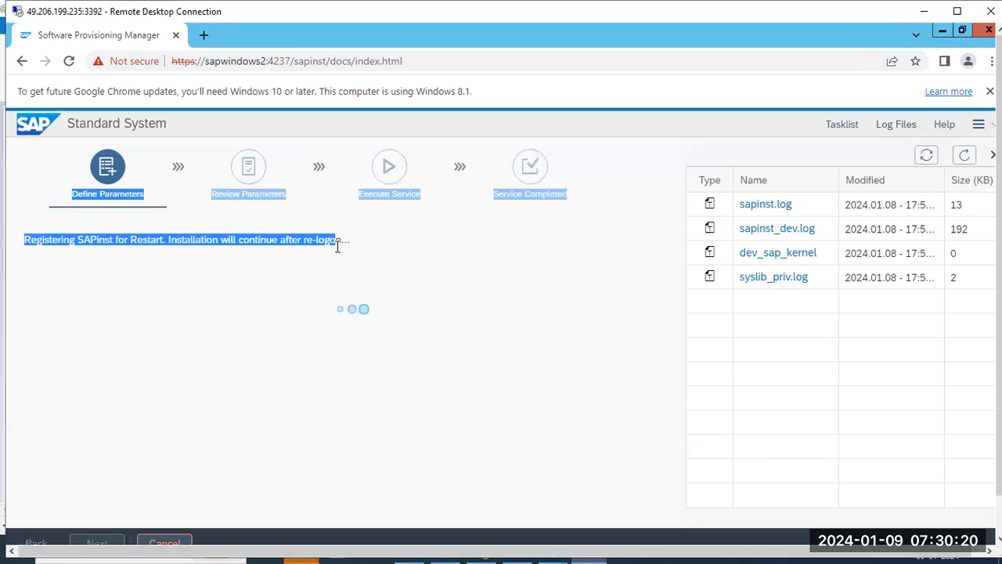
pyautogui.click(338, 247)
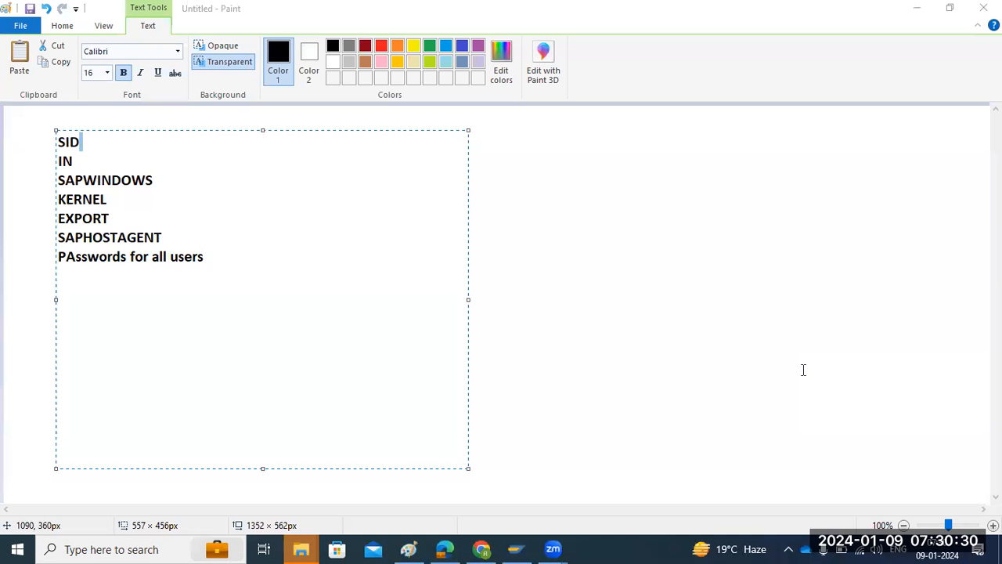
# Open Remote Desktop Connection with mstsc, connect to 49.206.199.235:3392, and submit the administrator account password.
pyautogui.press('super+r')
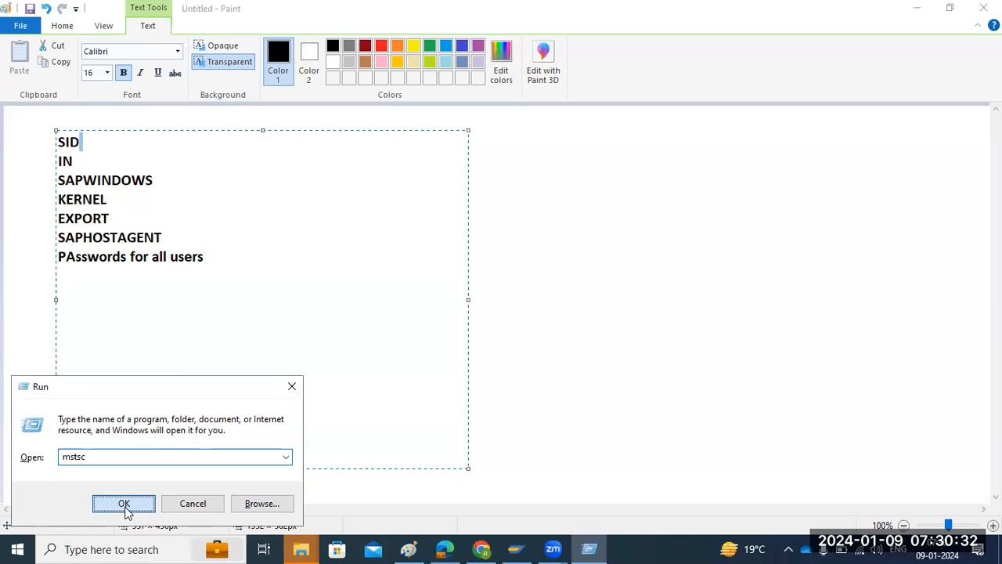
pyautogui.click(126, 505)
pyautogui.click(548, 264)
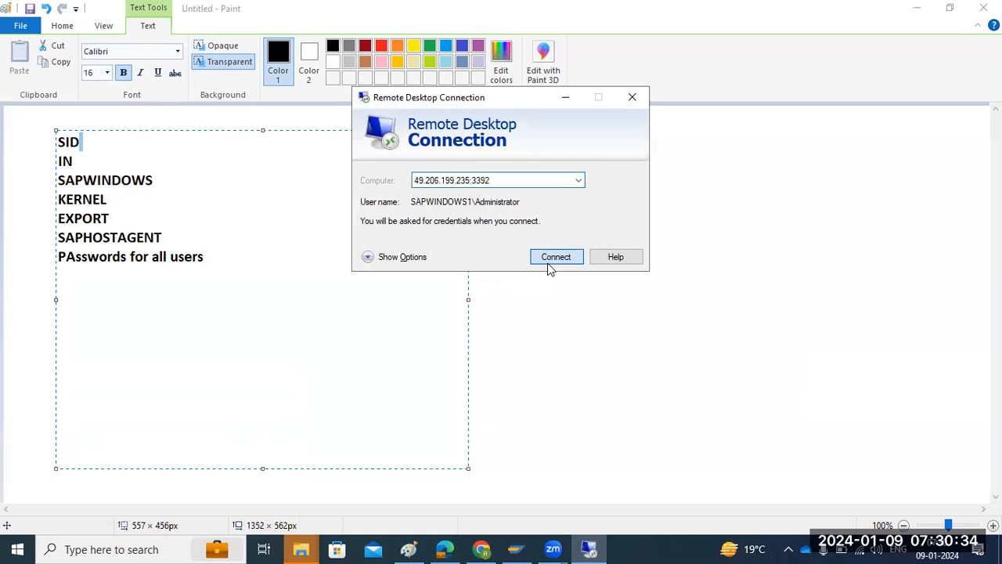
pyautogui.write('••••••••••')
pyautogui.press('Return')
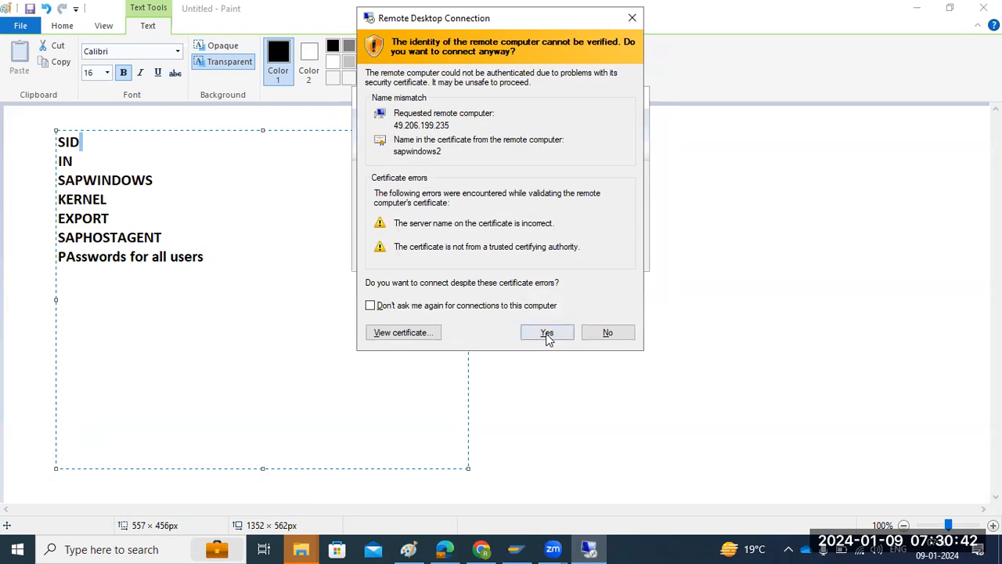
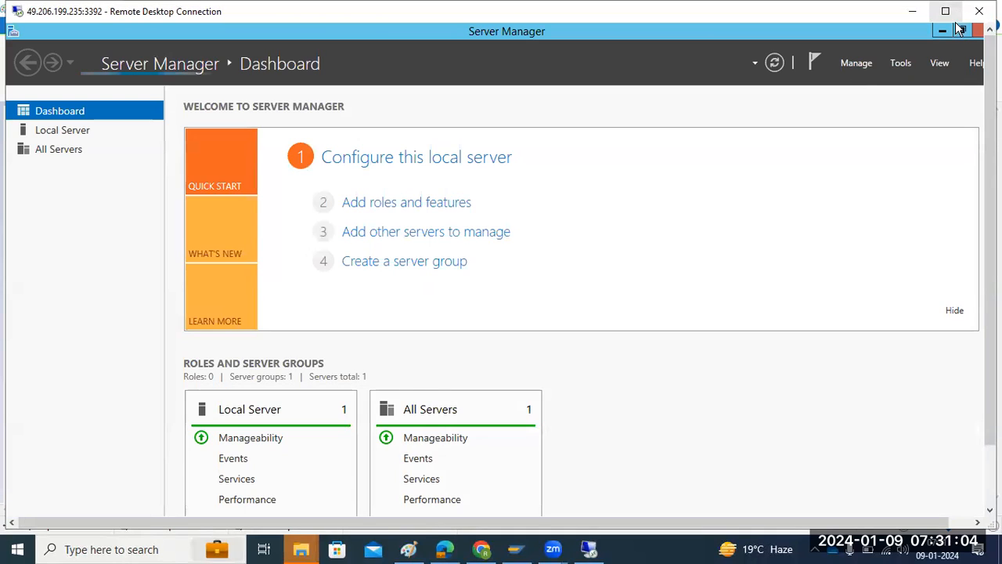
# Minimize Server Manager on the remote server and expand the remote desktop session to full screen.
pyautogui.click(944, 31)
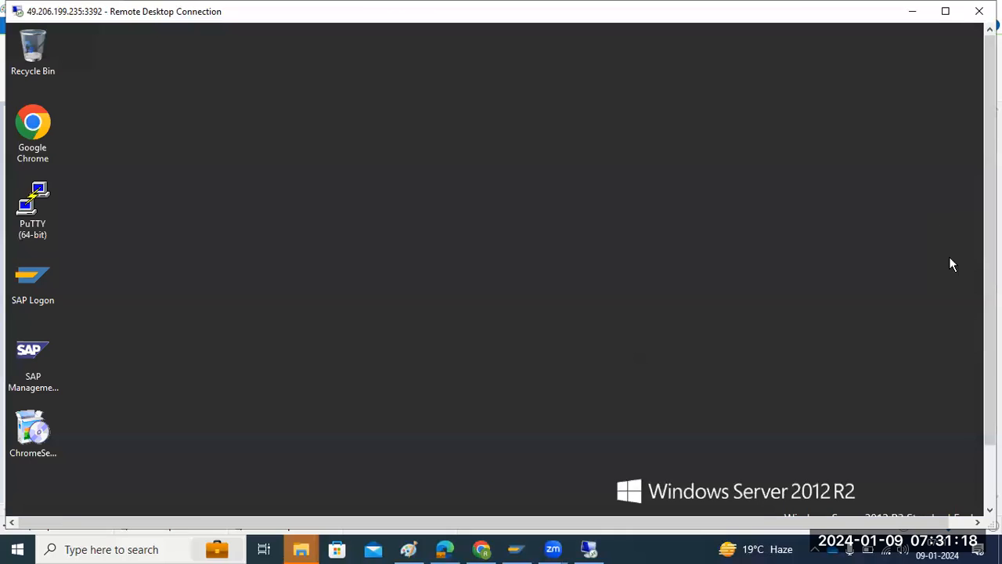
pyautogui.moveTo(990, 266)
pyautogui.mouseDown()
pyautogui.moveTo(990, 330)
pyautogui.moveTo(990, 263)
pyautogui.mouseUp()
pyautogui.click(943, 13)
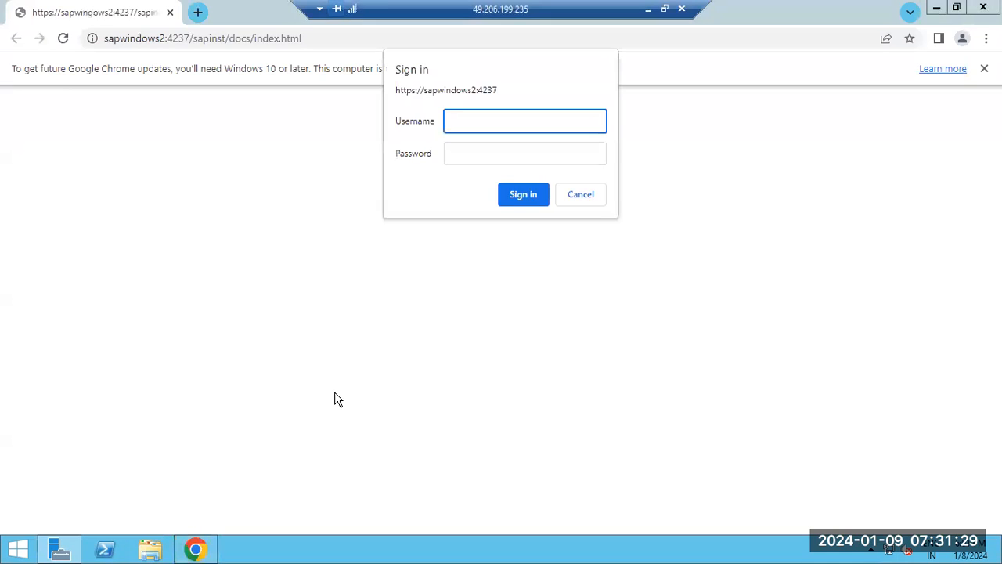
# Sign in to the Software Provisioning Manager page as Administrator with the account password.
pyautogui.click(495, 120)
pyautogui.write('A')
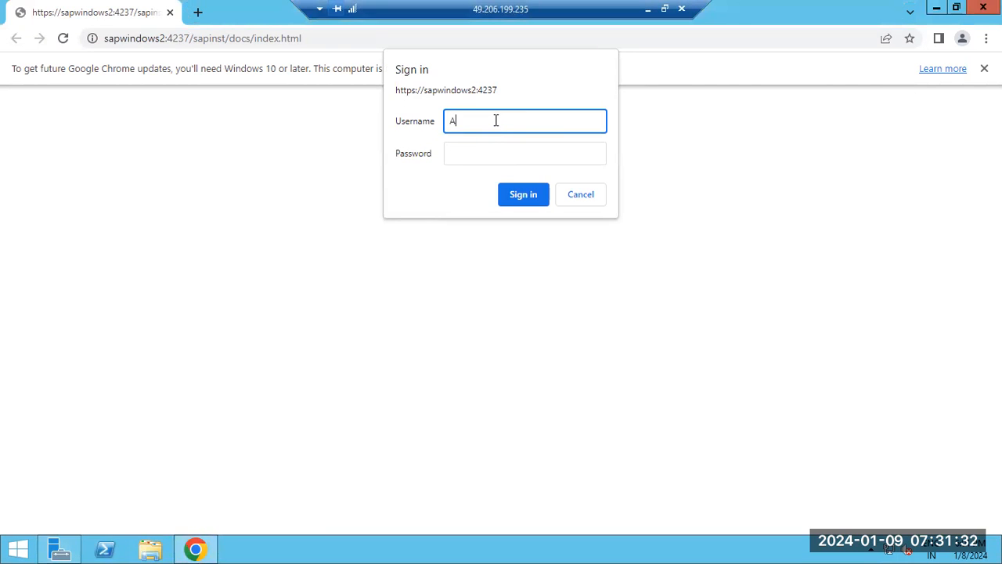
pyautogui.write('dministrator')
pyautogui.press('Tab')
pyautogui.write('•••••')
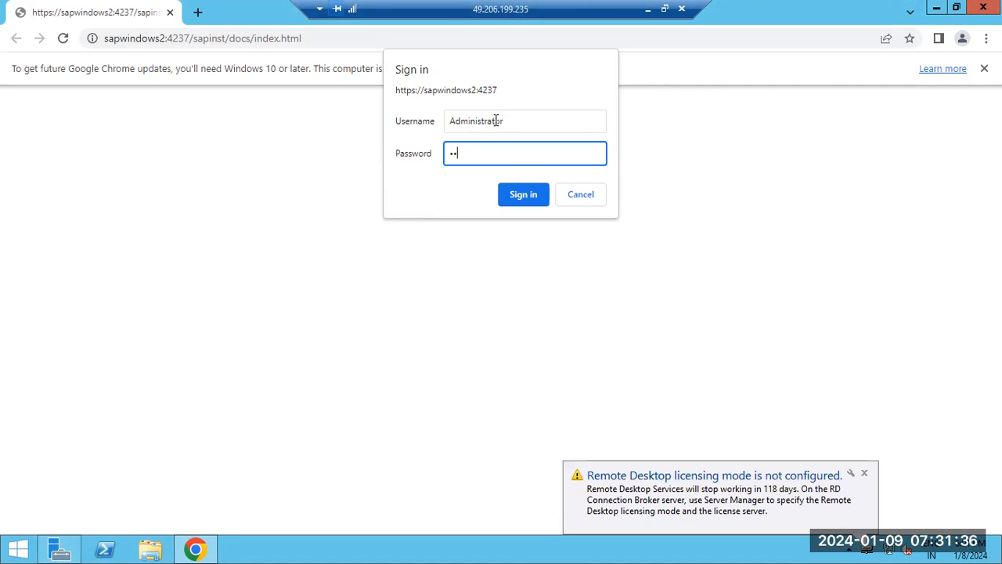
pyautogui.write('•••••')
pyautogui.press('Return')
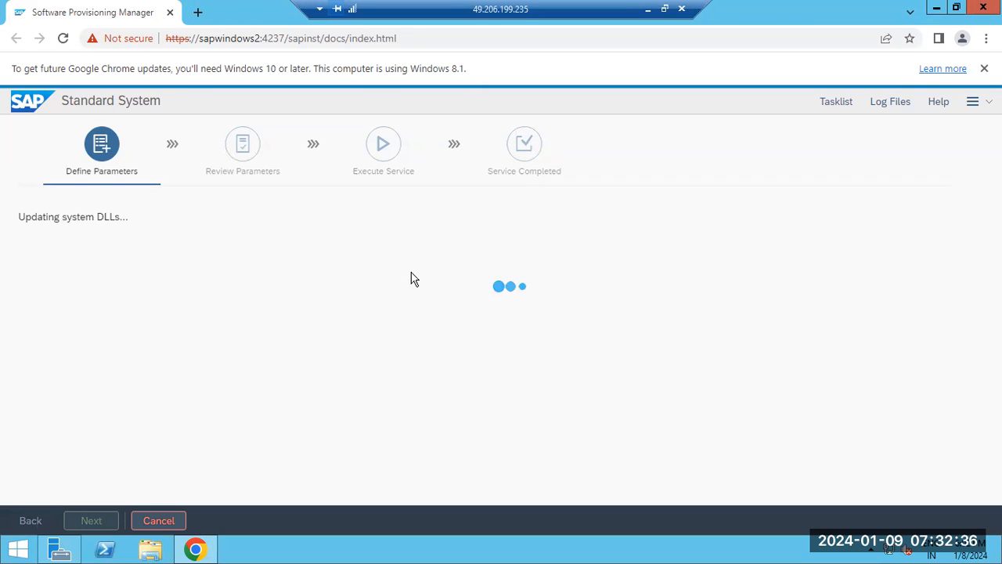
# Show the installation's log files, and minimize the remote session to return to Paint.
pyautogui.click(879, 102)
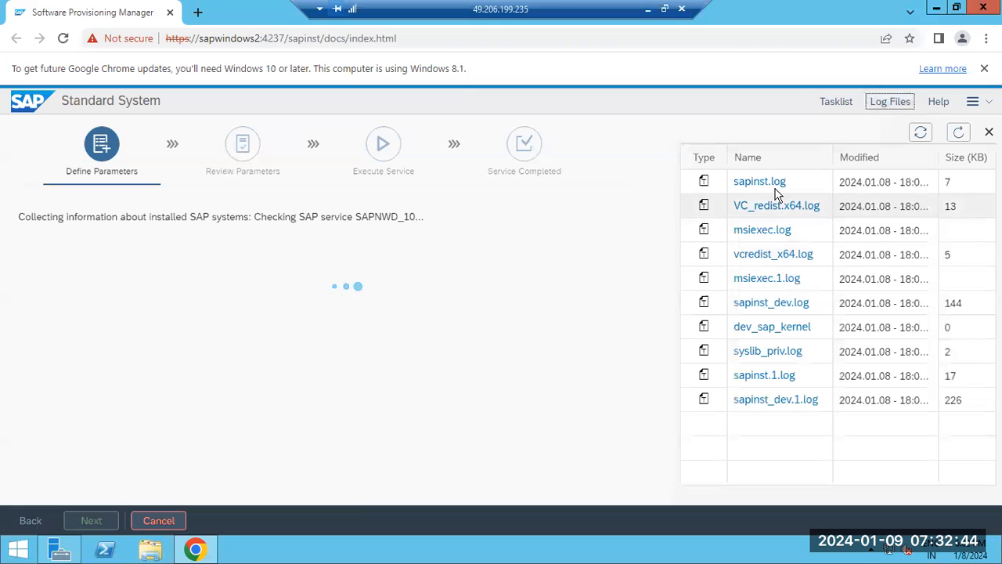
pyautogui.click(648, 9)
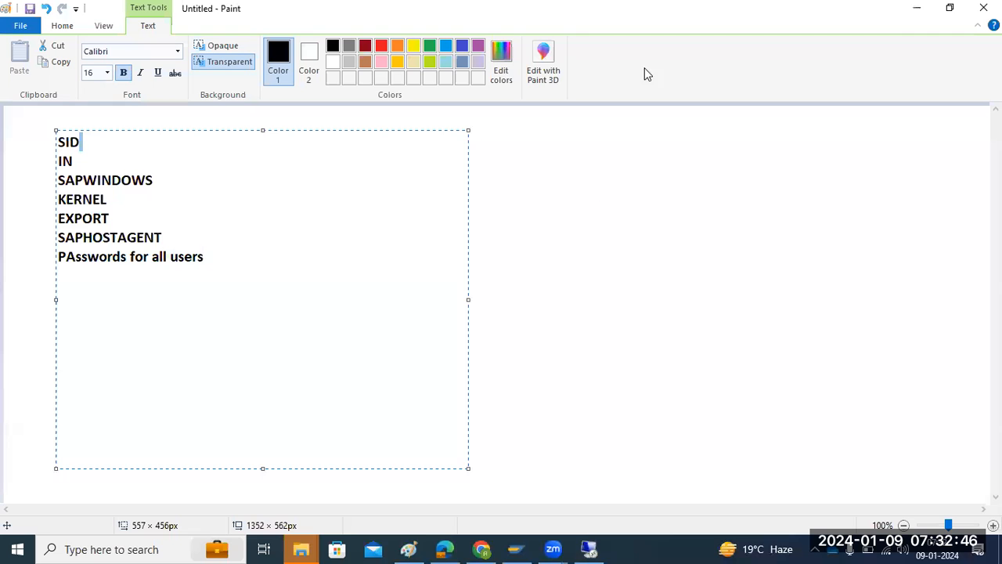
# Add a text box beside the existing list containing the line "4237 -port for SWPM".
pyautogui.click(580, 278)
pyautogui.moveTo(329, 155); pyautogui.dragTo(747, 417)
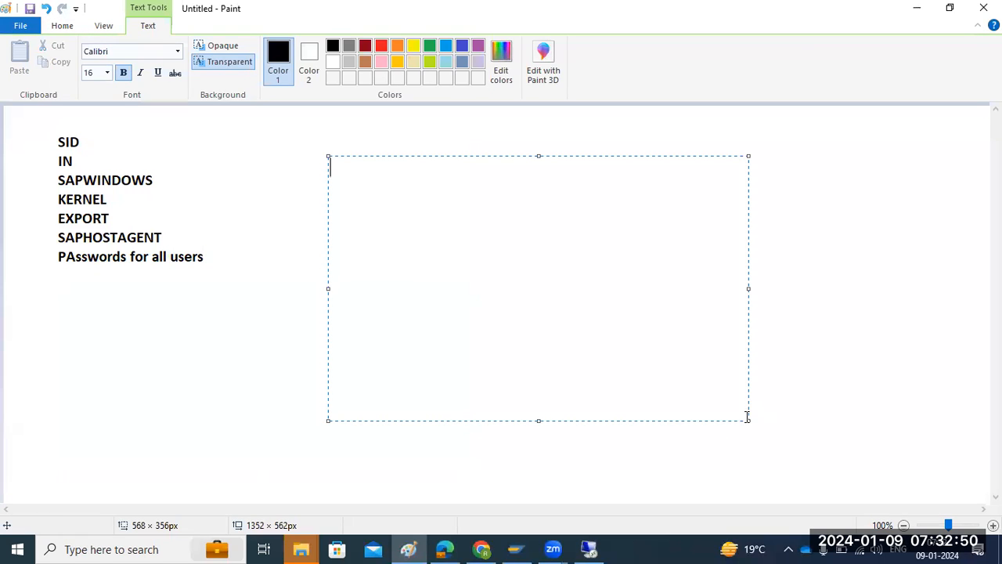
pyautogui.write('4237 -port')
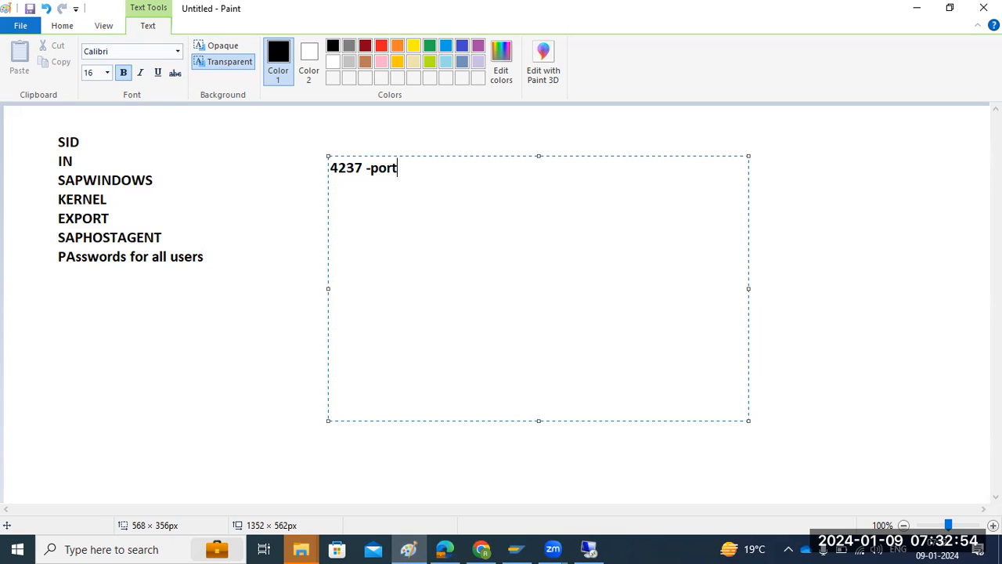
pyautogui.write(' for SWPM')
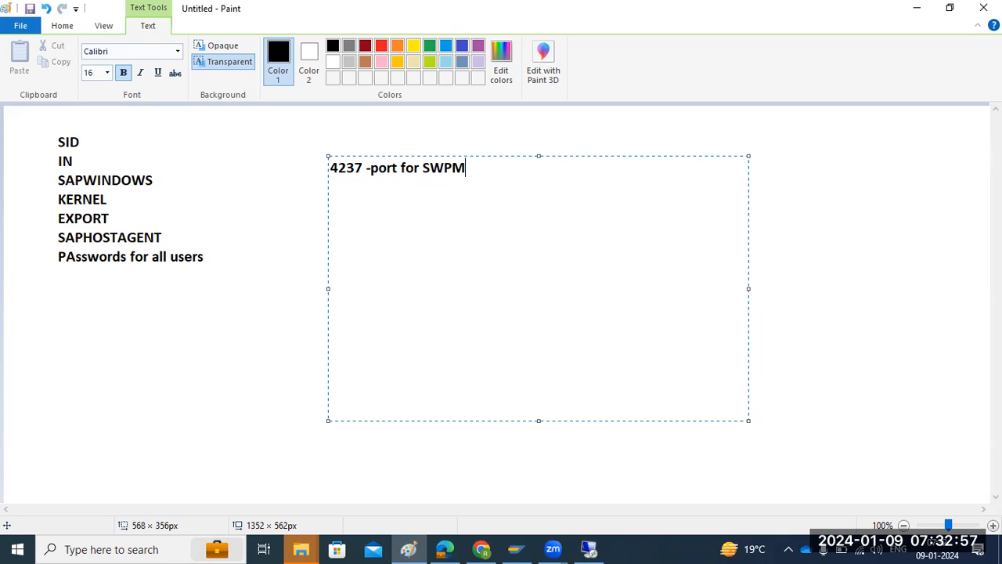
# Below the port line, add "What are the log files you refer", a blank line, and the entries SAPINST.log and sapinst_dev.log.
pyautogui.press('Return')
pyautogui.write('What ')
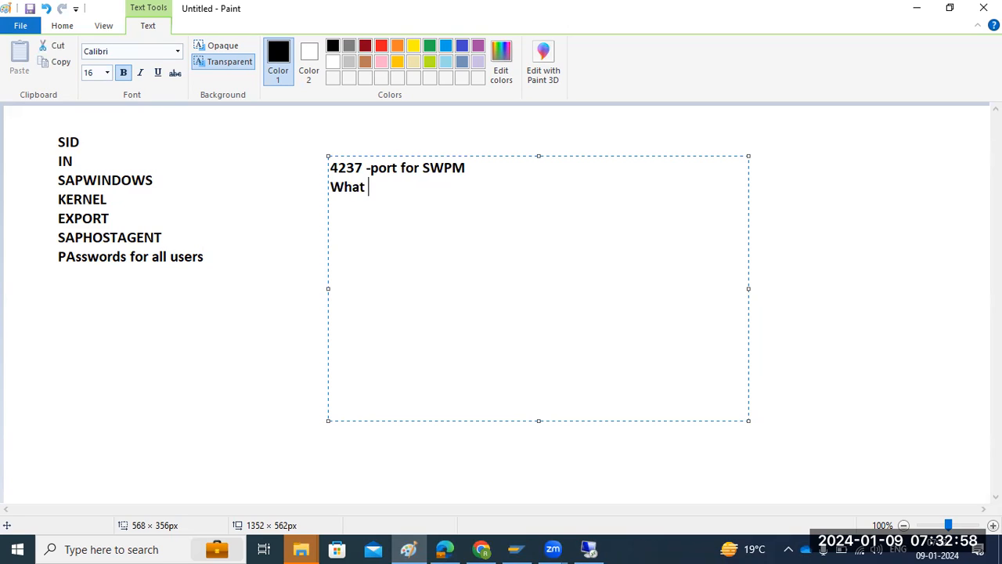
pyautogui.write('are the log file')
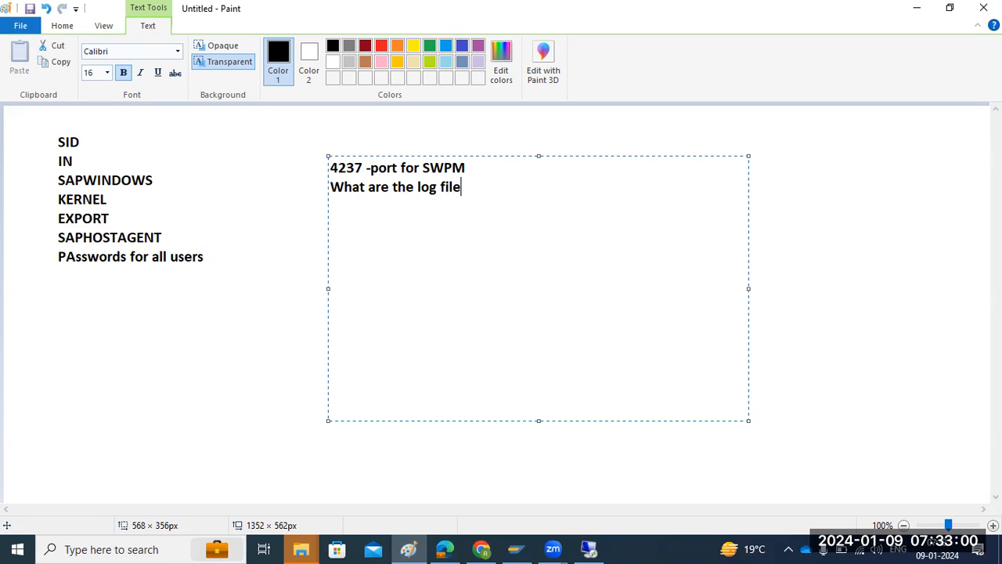
pyautogui.write('s you refer')
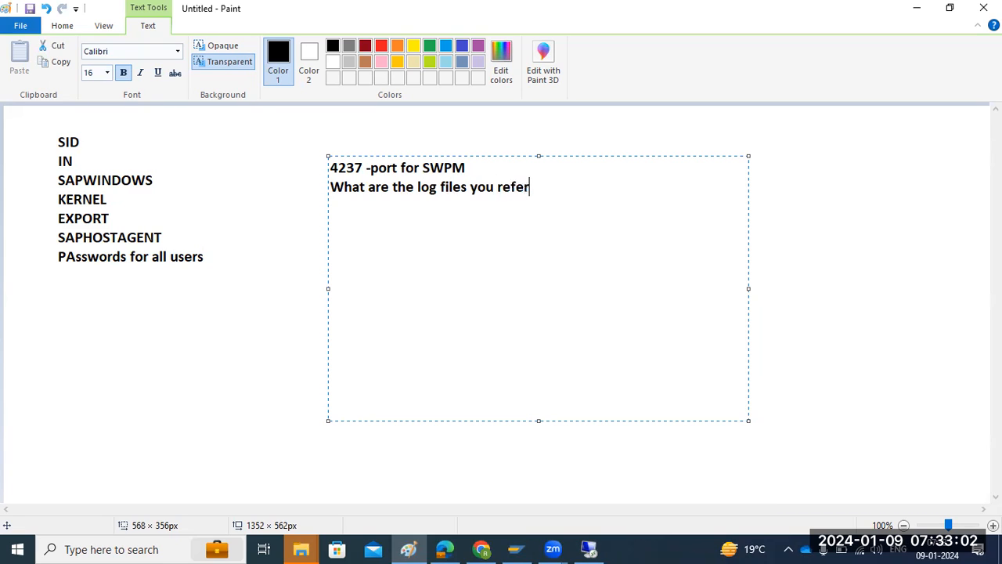
pyautogui.press('Return')
pyautogui.press('Return')
pyautogui.write('SAPINST')
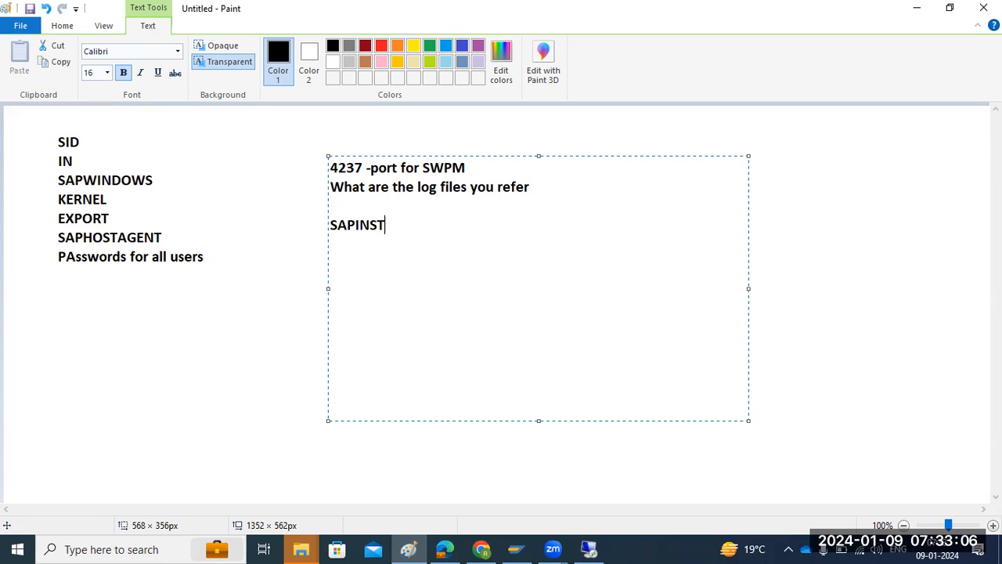
pyautogui.write('.log')
pyautogui.press('Return')
pyautogui.write('sapinst_dev.log')
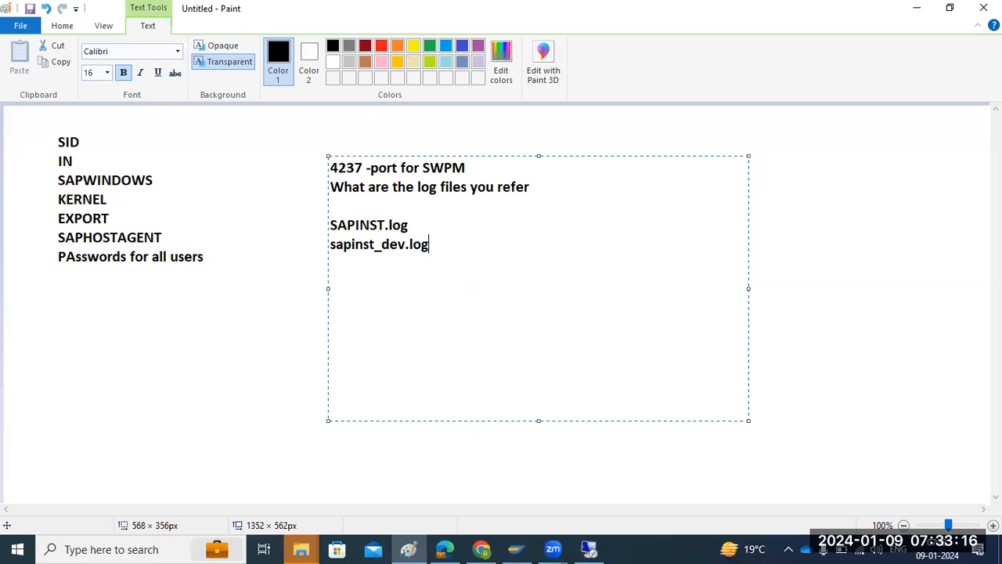
pyautogui.click(590, 548)
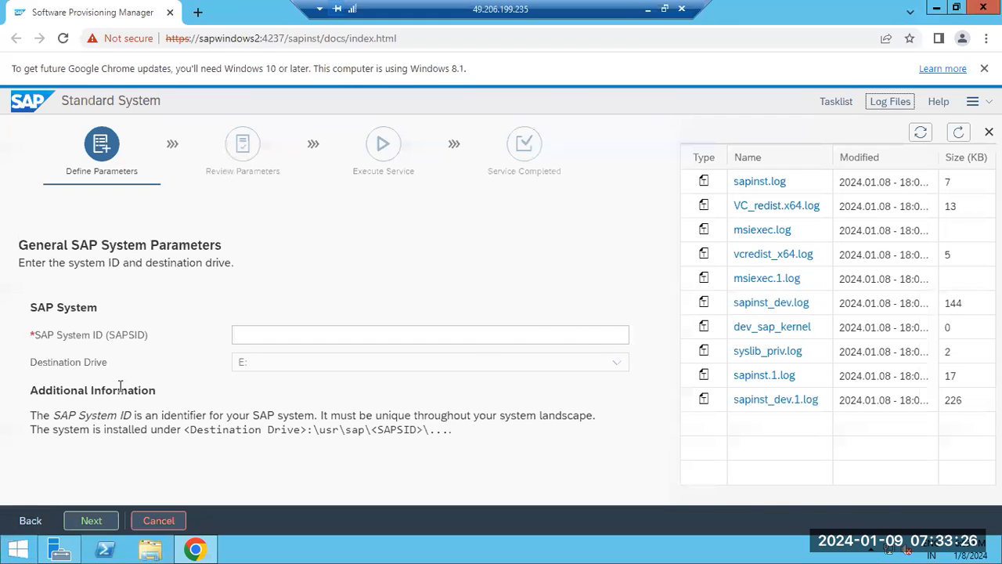
pyautogui.moveTo(41, 335); pyautogui.dragTo(149, 336)
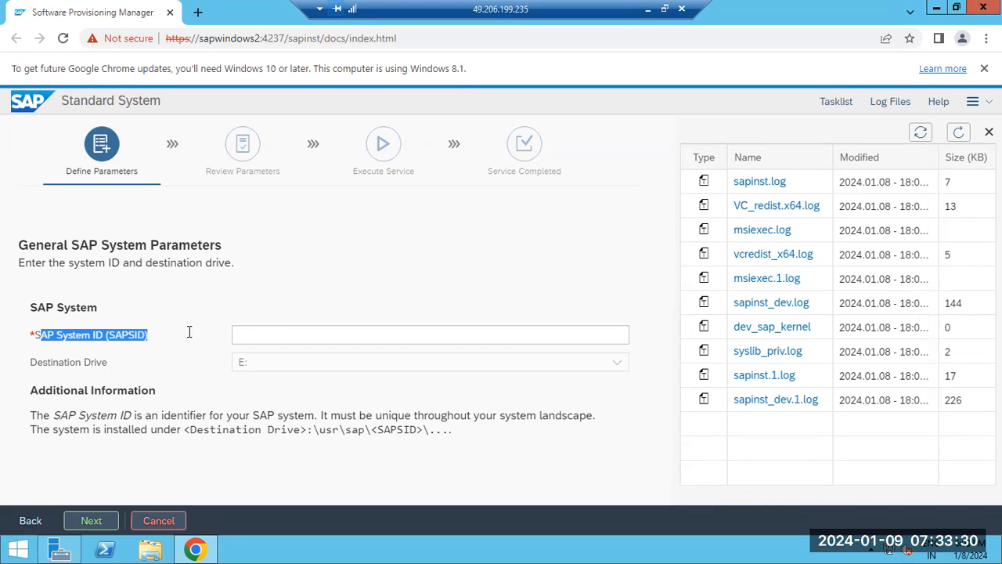
pyautogui.click(261, 332)
pyautogui.write('AP')
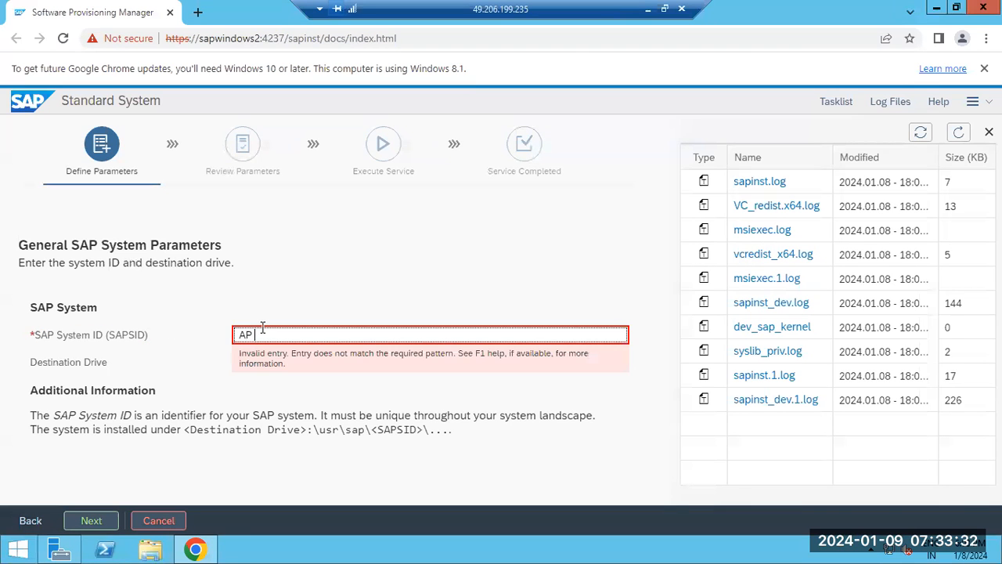
pyautogui.press('BackSpace')
pyautogui.press('BackSpace')
pyautogui.press('BackSpace')
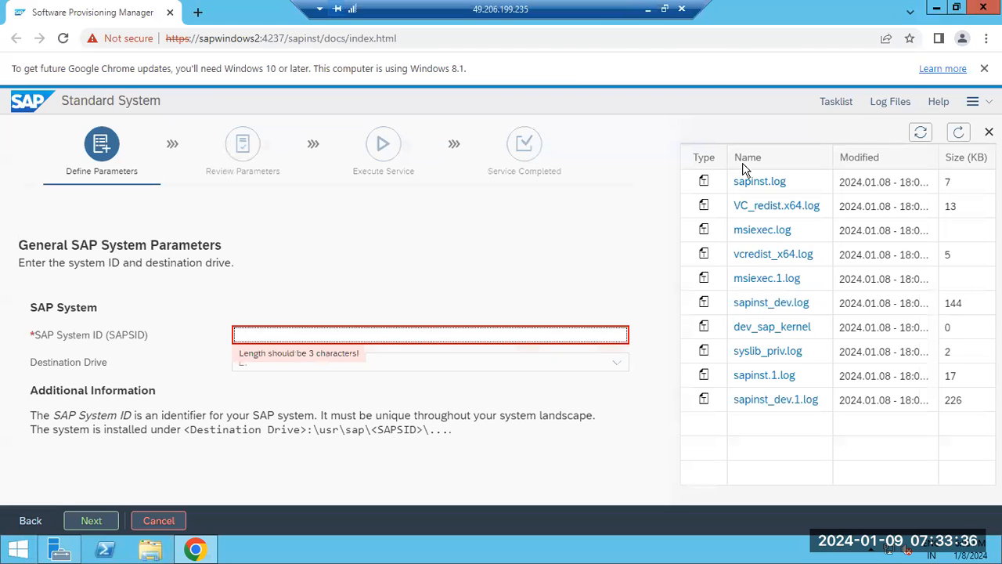
# In Paint, add a wide text box below the existing notes containing "SID = 3 alphs nu".
pyautogui.hotkey('alt', 'Tab')
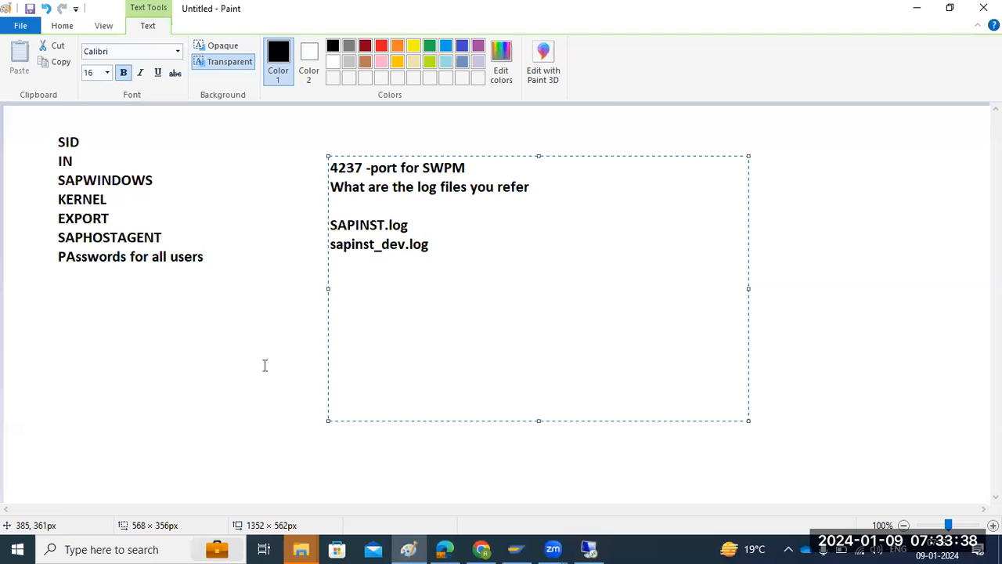
pyautogui.click(151, 328)
pyautogui.moveTo(35, 288); pyautogui.dragTo(788, 487)
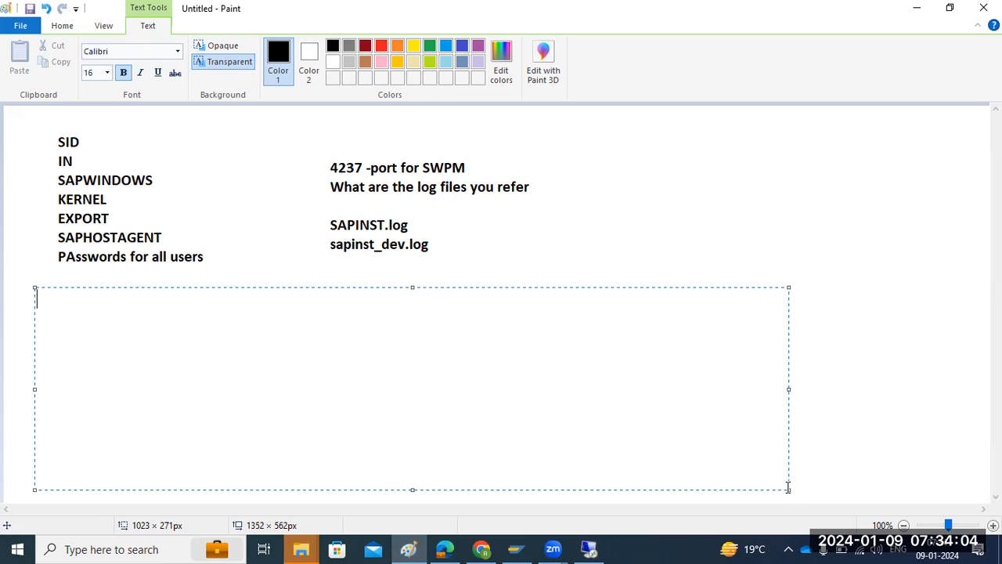
pyautogui.write('SID = 2')
pyautogui.press('BackSpace')
pyautogui.write('3 alphs nu')
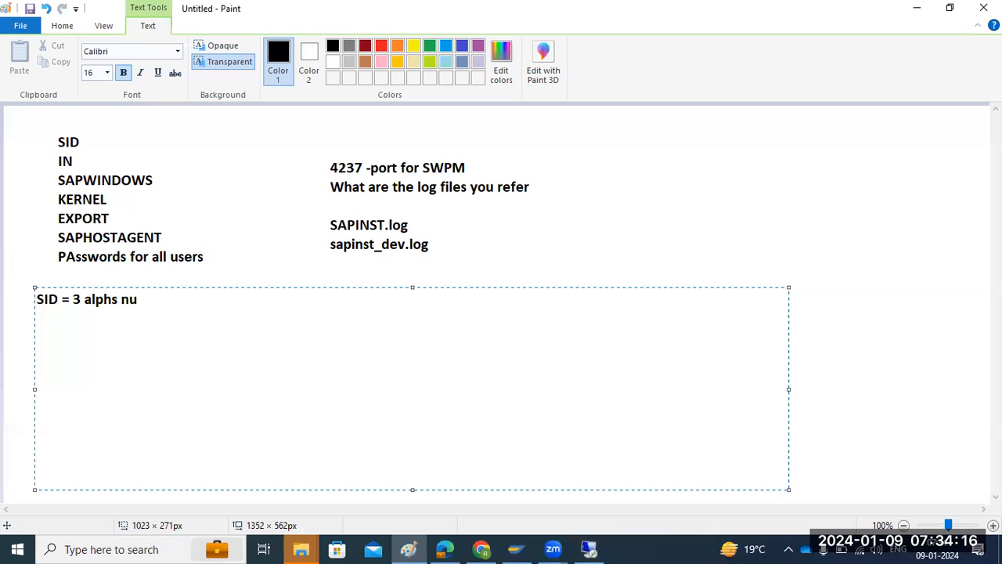
pyautogui.write('  ABC,ED,')
# Remove the wording after the 3 in the SID note so that the line reads "SID = 3..".
pyautogui.write('ND')
pyautogui.press('BackSpace')
pyautogui.press('BackSpace')
pyautogui.press('BackSpace')
pyautogui.press('BackSpace')
pyautogui.press('BackSpace')
pyautogui.press('BackSpace')
pyautogui.press('BackSpace')
pyautogui.press('BackSpace')
pyautogui.press('BackSpace')
pyautogui.press('BackSpace')
pyautogui.press('BackSpace')
pyautogui.press('BackSpace')
pyautogui.press('BackSpace')
pyautogui.press('BackSpace')
pyautogui.press('BackSpace')
pyautogui.press('BackSpace')
pyautogui.press('BackSpace')
pyautogui.press('BackSpace')
pyautogui.press('BackSpace')
pyautogui.press('BackSpace')
pyautogui.write('.. ')
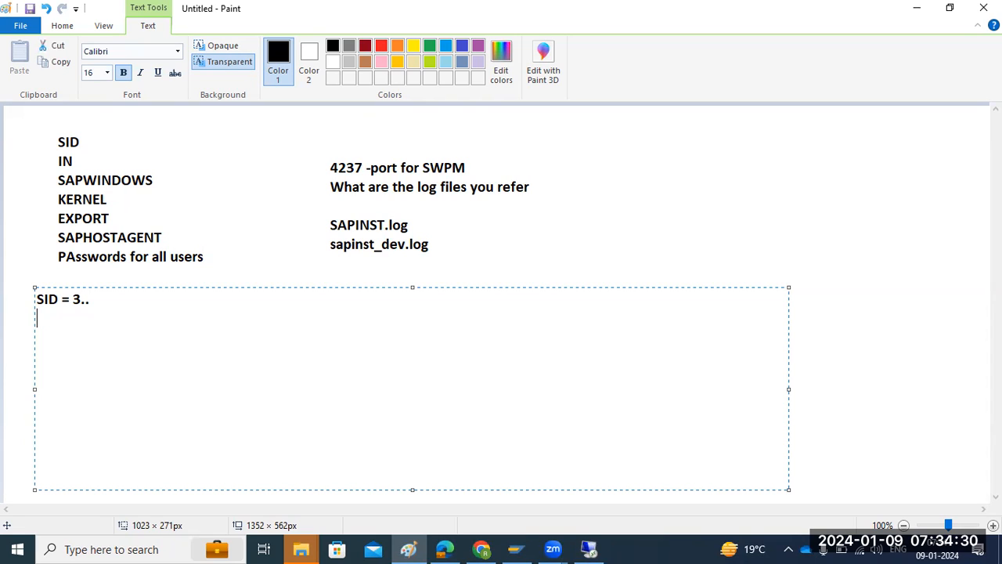
pyautogui.write('1ABC')
pyautogui.press('BackSpace')
pyautogui.press('BackSpace')
pyautogui.press('BackSpace')
pyautogui.press('BackSpace')
pyautogui.press('BackSpace')
pyautogui.press('BackSpace')
pyautogui.press('BackSpace')
pyautogui.press('BackSpace')
pyautogui.press('BackSpace')
# Switch back to the remote session and enter NWD as the SAP System ID.
pyautogui.click(589, 548)
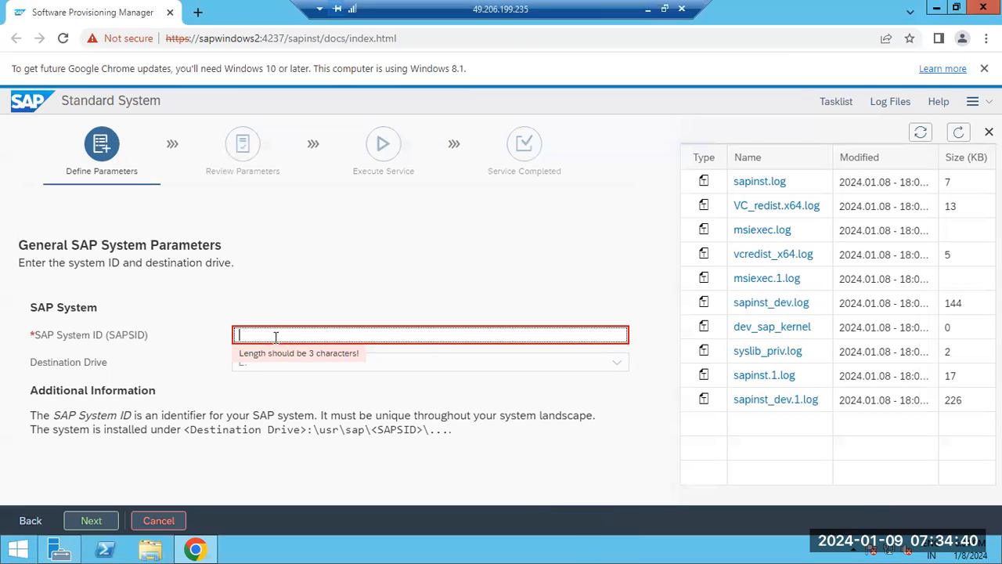
pyautogui.click(283, 353)
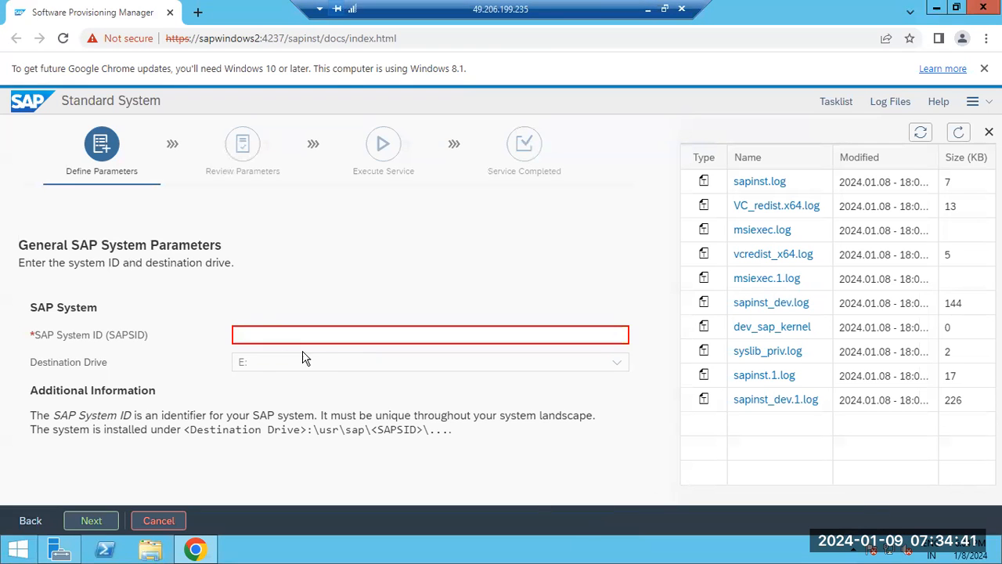
pyautogui.click(250, 335)
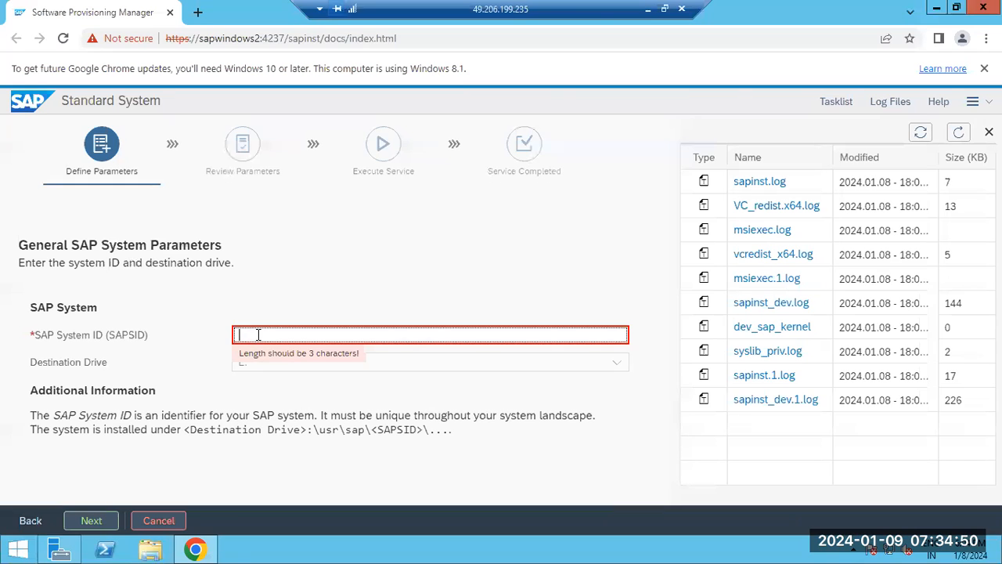
pyautogui.write('N')
pyautogui.write('W1')
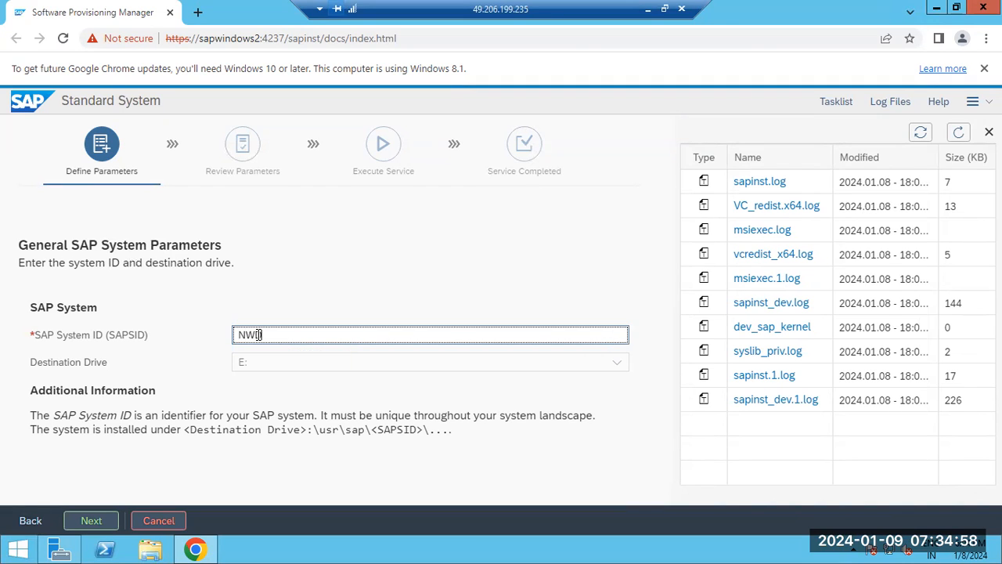
# Check the SAP (E:) drive in File Explorer and return to the Software Provisioning Manager page.
pyautogui.click(152, 551)
pyautogui.doubleClick(565, 217)
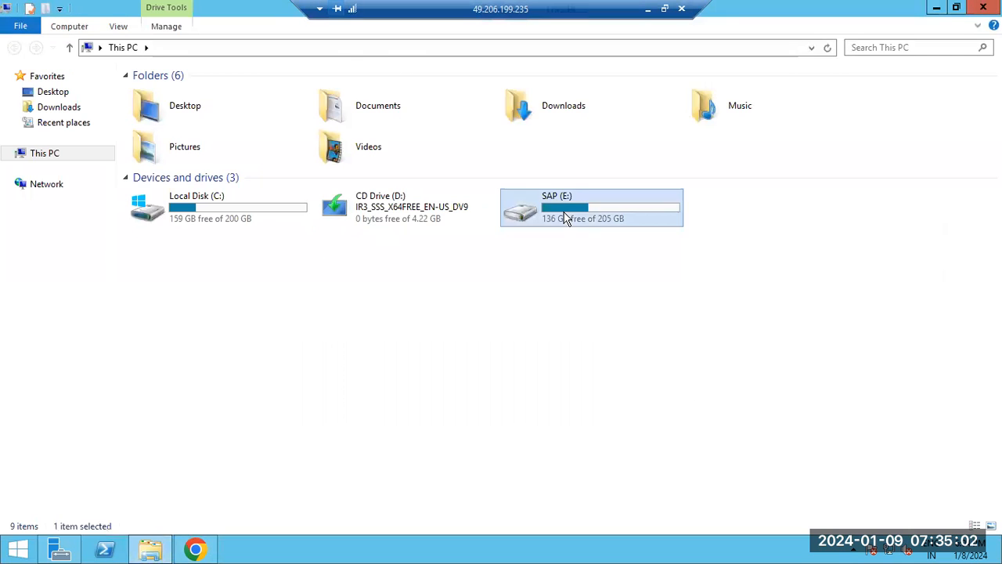
pyautogui.click(195, 548)
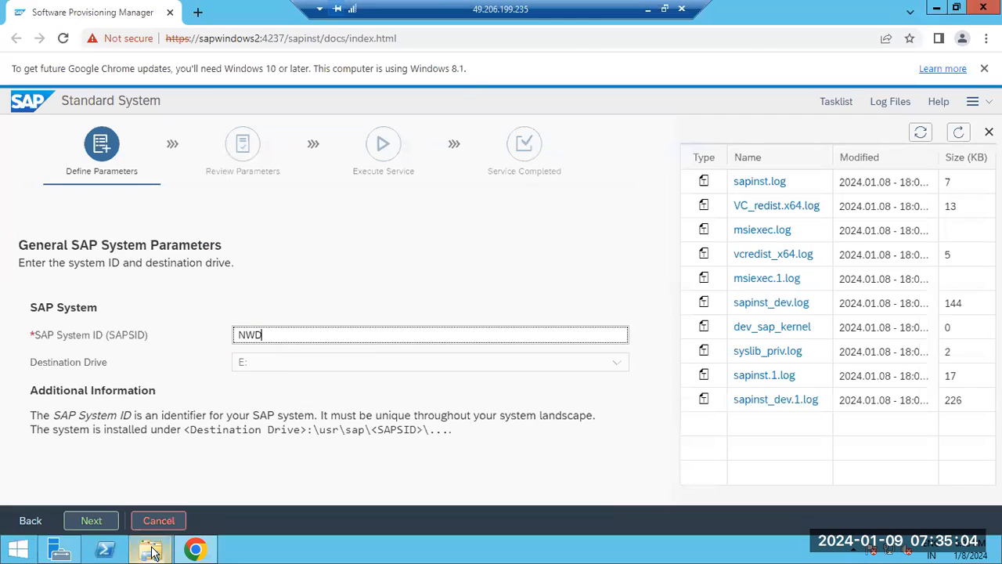
# Change the SAP System ID to ND1 and continue to the DNS domain name settings.
pyautogui.click(299, 337)
pyautogui.press('BackSpace')
pyautogui.press('BackSpace')
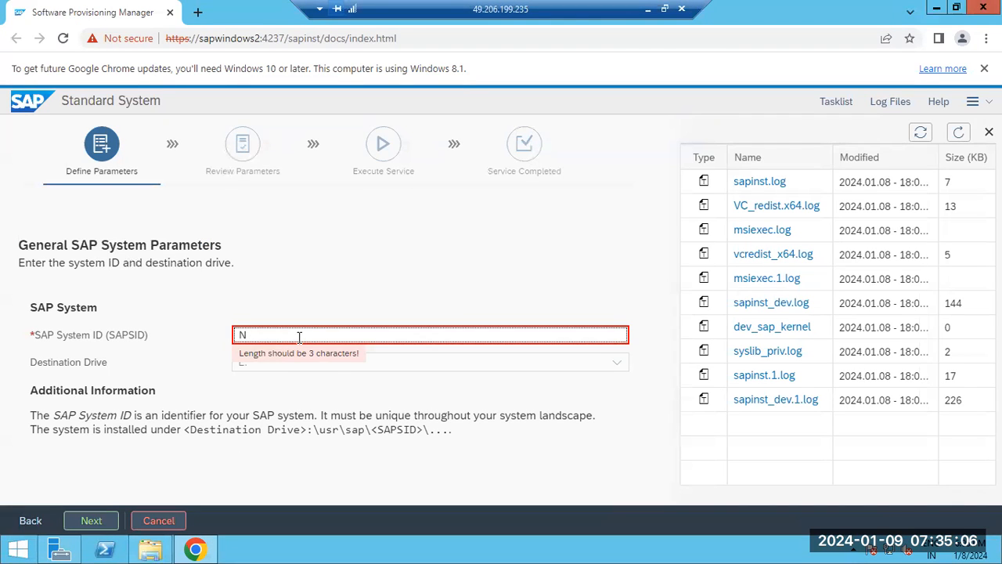
pyautogui.write('D1')
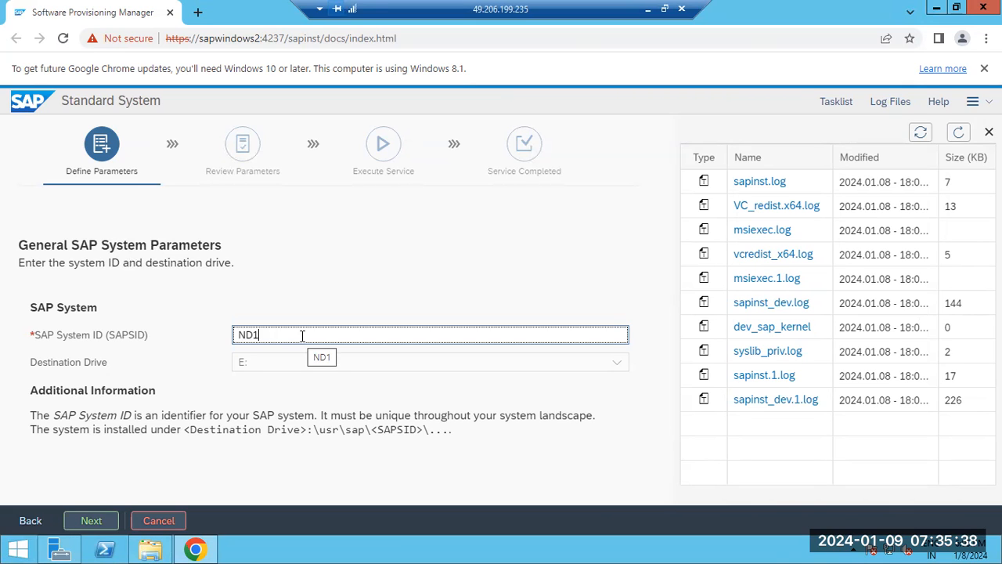
pyautogui.moveTo(287, 338); pyautogui.dragTo(235, 335)
pyautogui.click(267, 334)
pyautogui.doubleClick(267, 332)
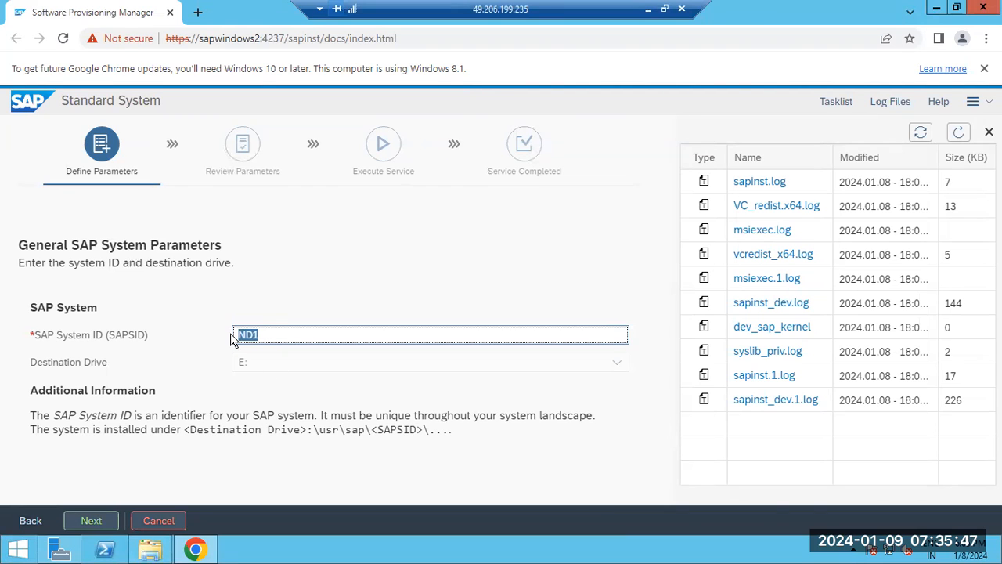
pyautogui.click(90, 519)
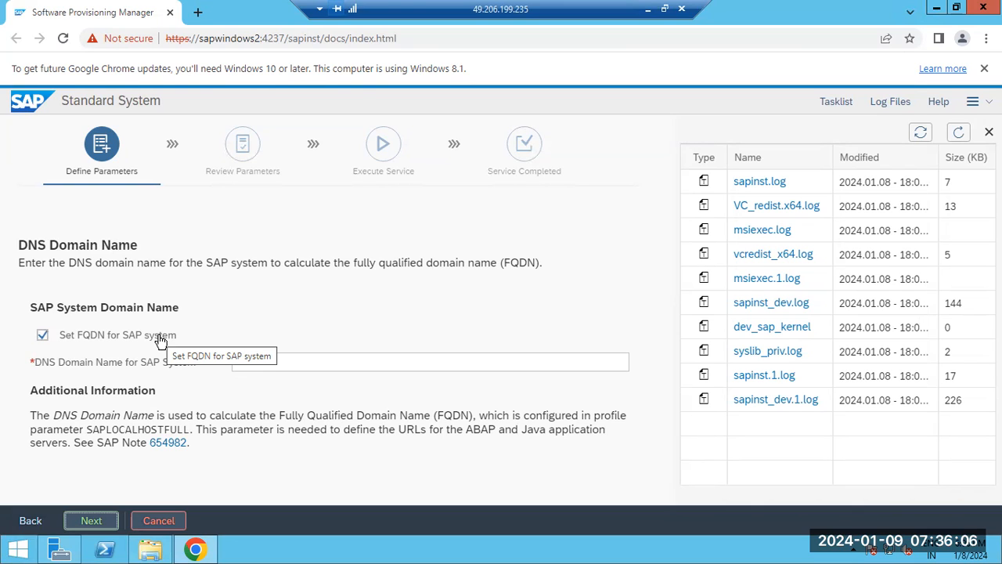
# Disable setting an FQDN for the SAP system and continue to the master password settings.
pyautogui.click(162, 341)
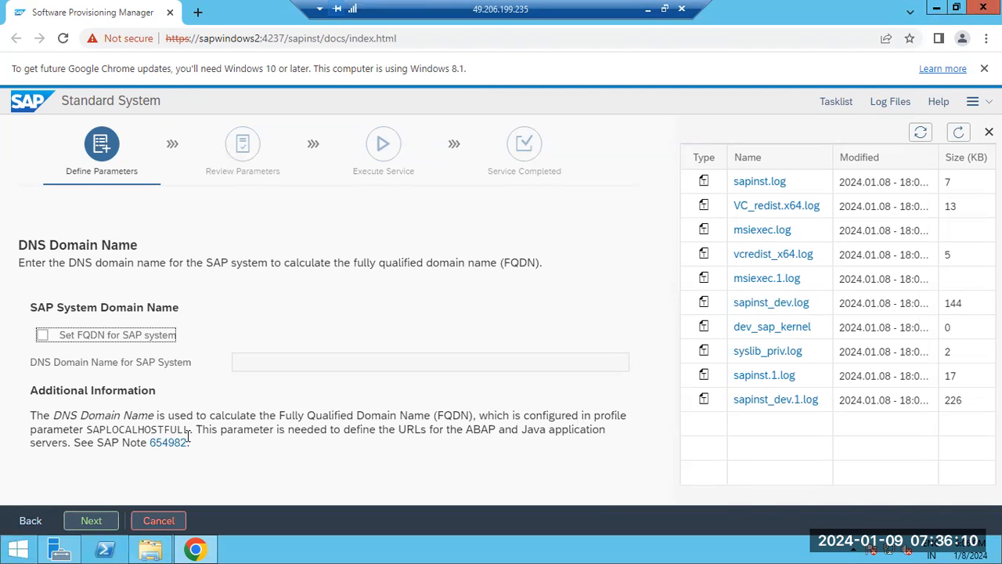
pyautogui.click(90, 521)
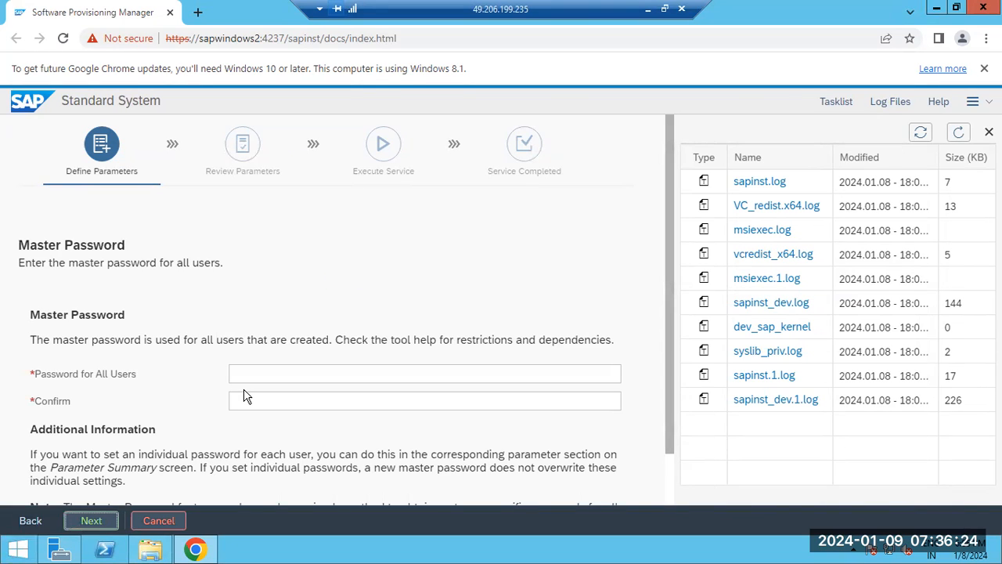
# Enter and confirm the master password for all users and continue with the installation.
pyautogui.click(249, 377)
pyautogui.click(249, 376)
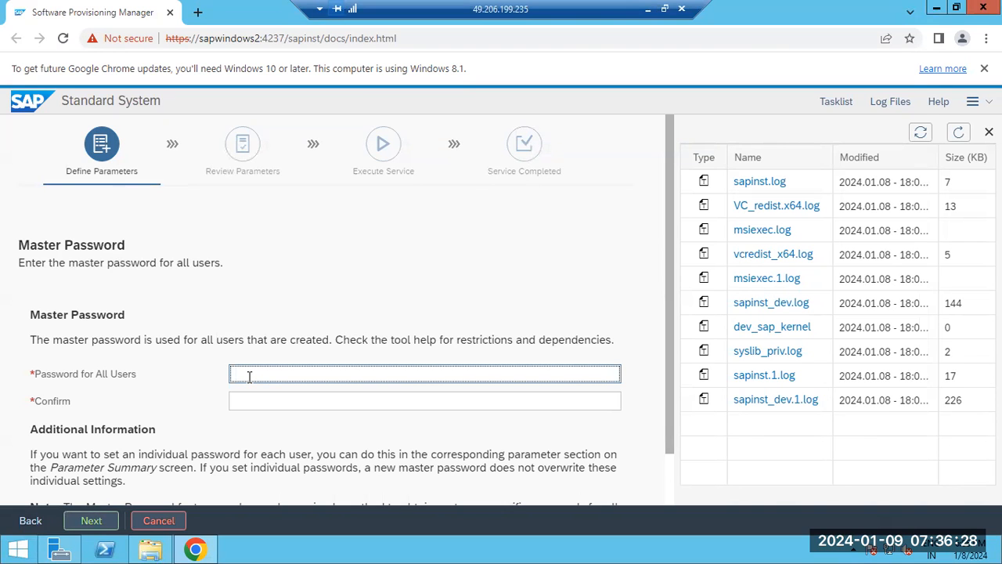
pyautogui.write('••••')
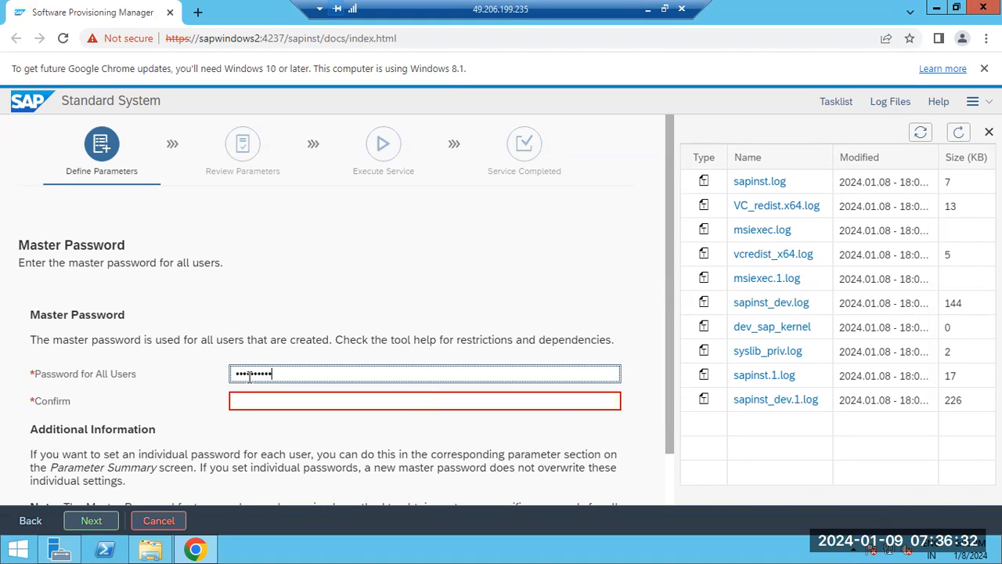
pyautogui.press('Tab')
pyautogui.write('••••••')
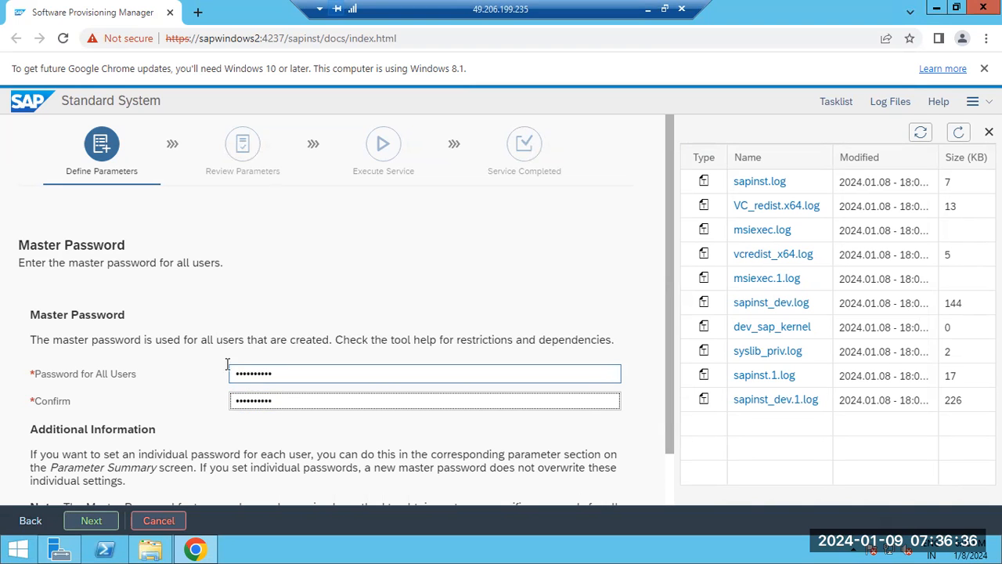
pyautogui.click(162, 262)
pyautogui.moveTo(163, 262); pyautogui.dragTo(212, 263)
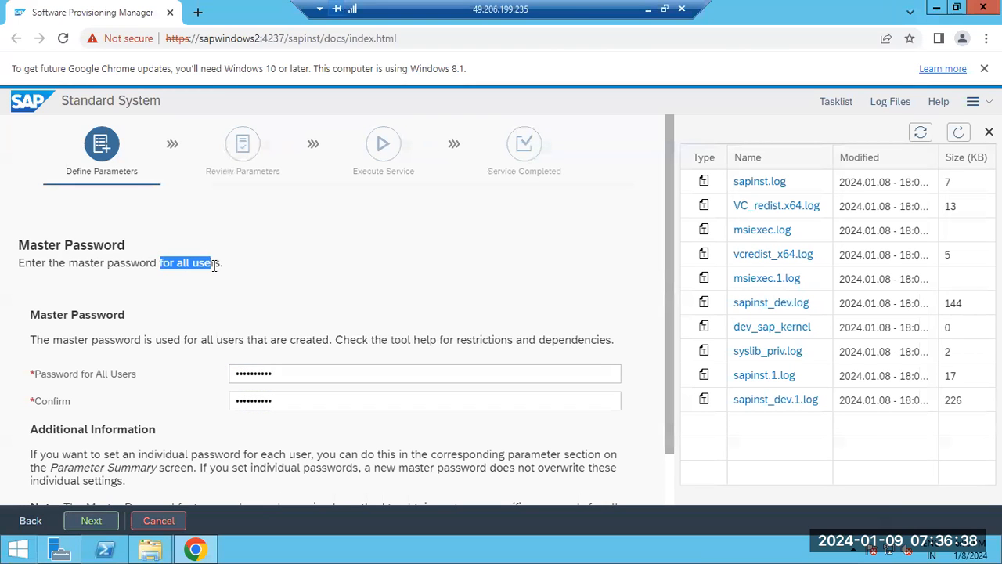
pyautogui.click(91, 521)
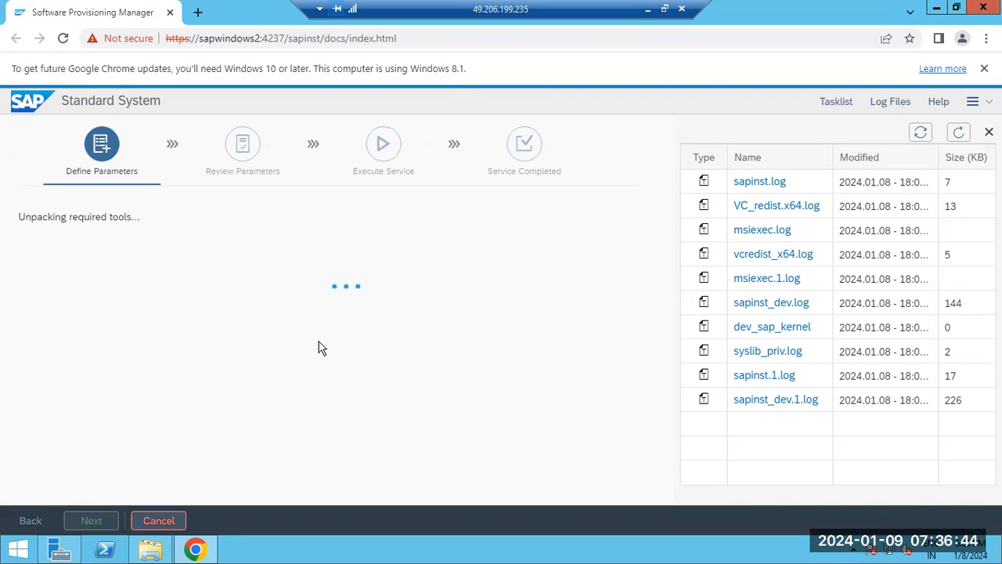
# Check the Collecting Input task in the task list and read the latest entries of sapinst.log.
pyautogui.click(821, 105)
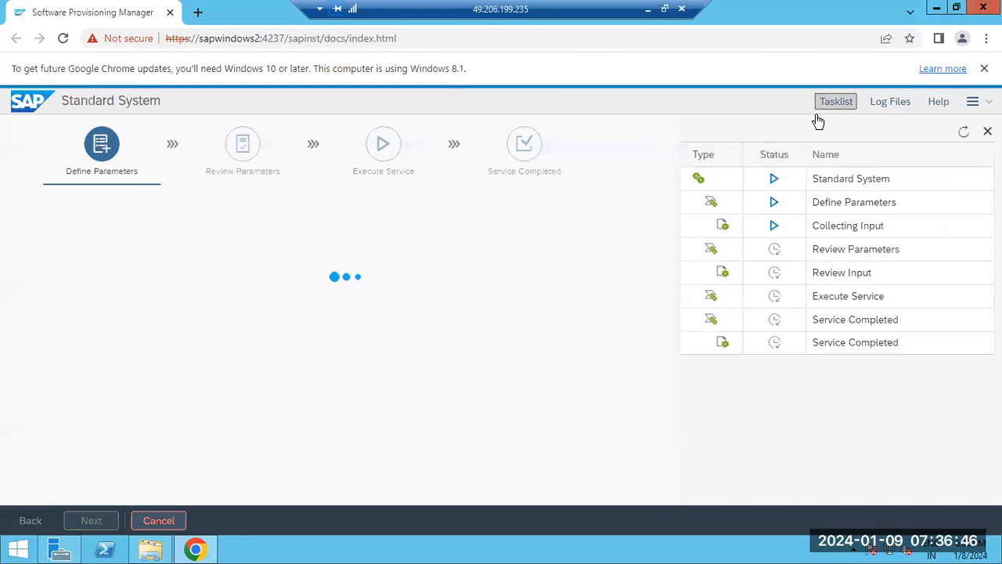
pyautogui.moveTo(830, 226); pyautogui.dragTo(878, 225)
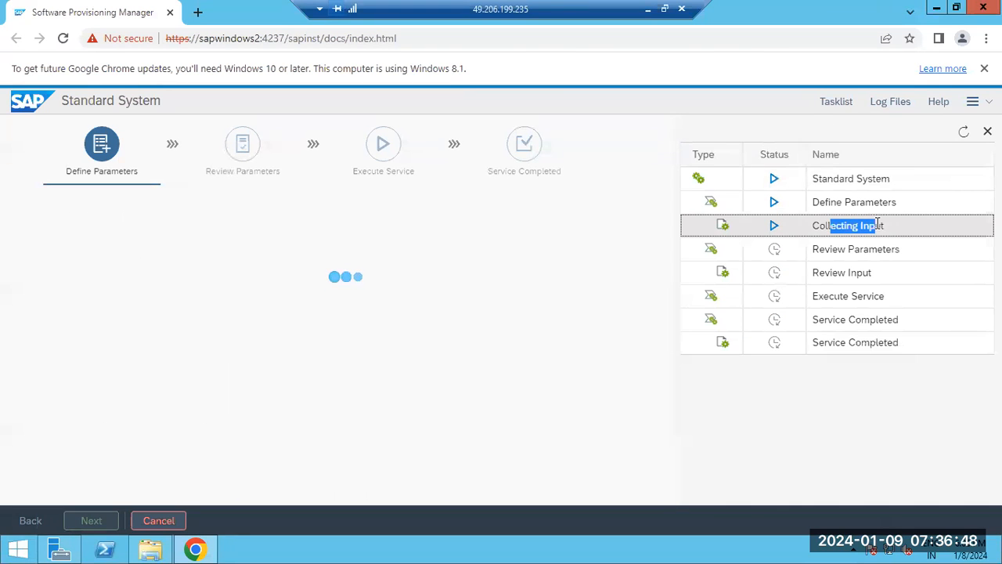
pyautogui.click(890, 102)
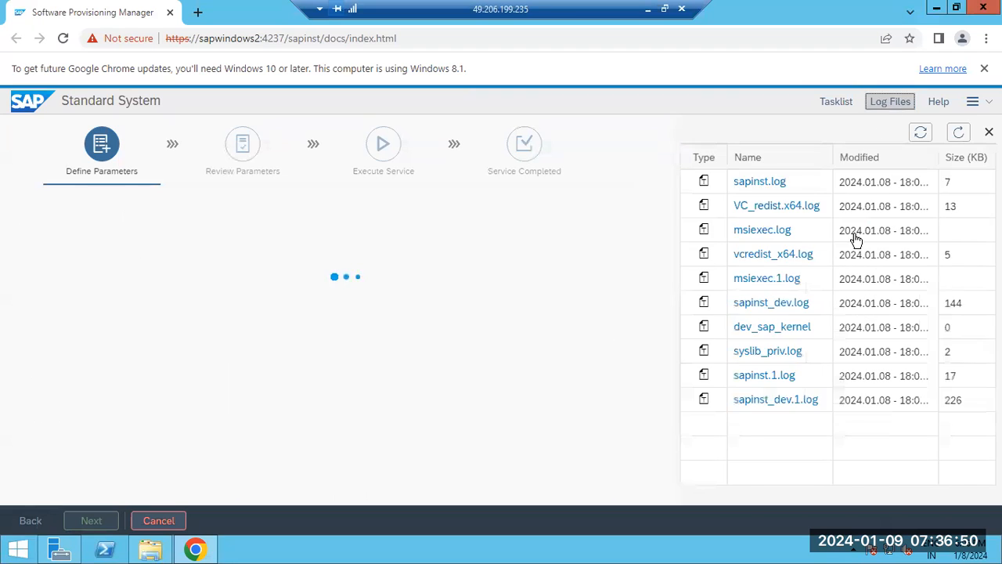
pyautogui.click(747, 181)
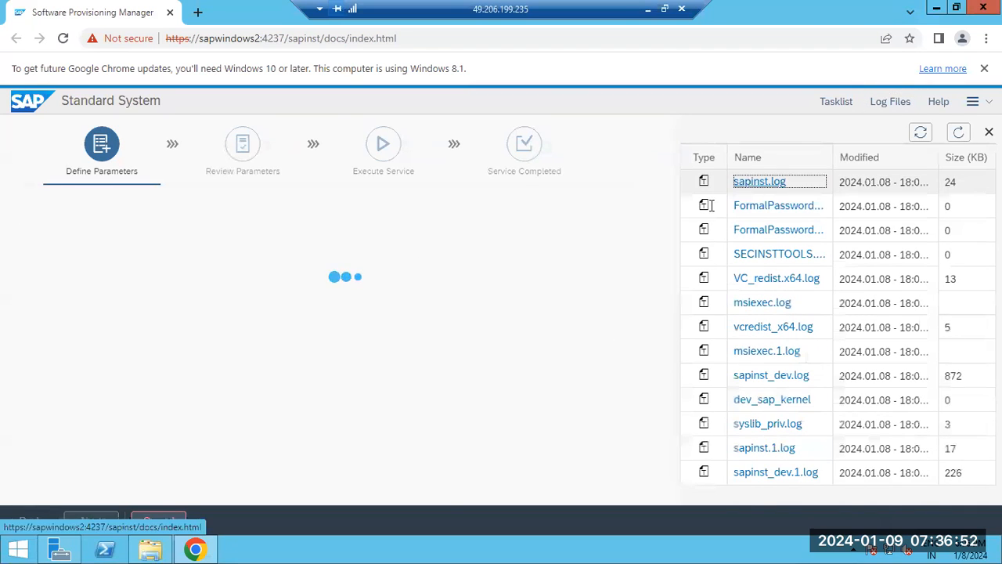
pyautogui.scroll(-1, 314, 258)
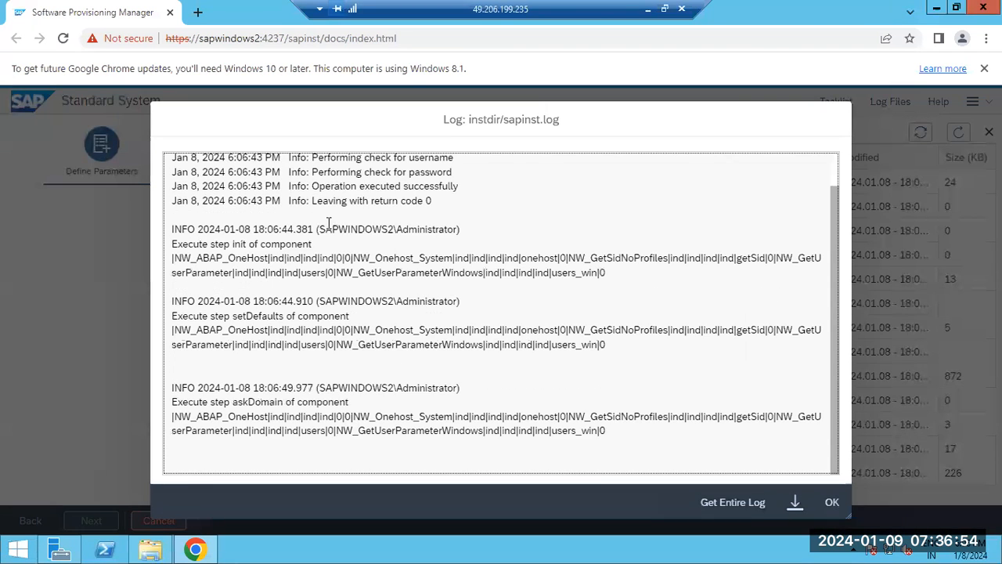
pyautogui.moveTo(349, 188); pyautogui.dragTo(444, 186)
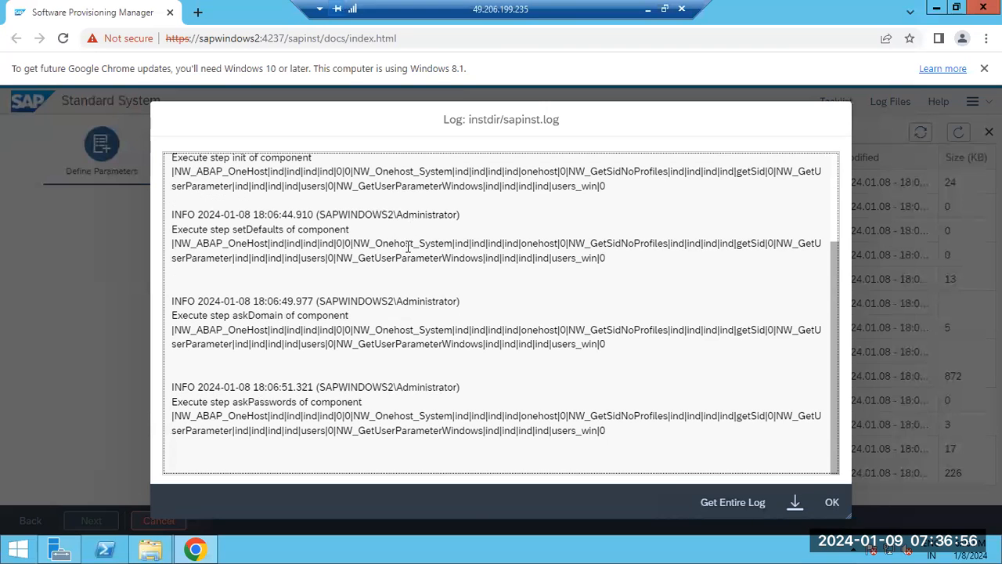
pyautogui.moveTo(317, 415); pyautogui.dragTo(636, 443)
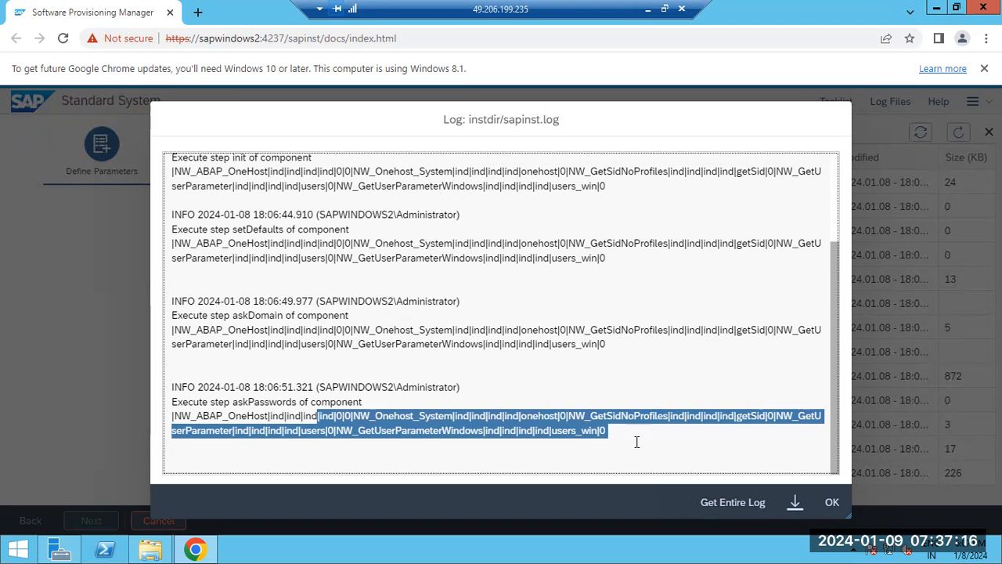
pyautogui.click(832, 503)
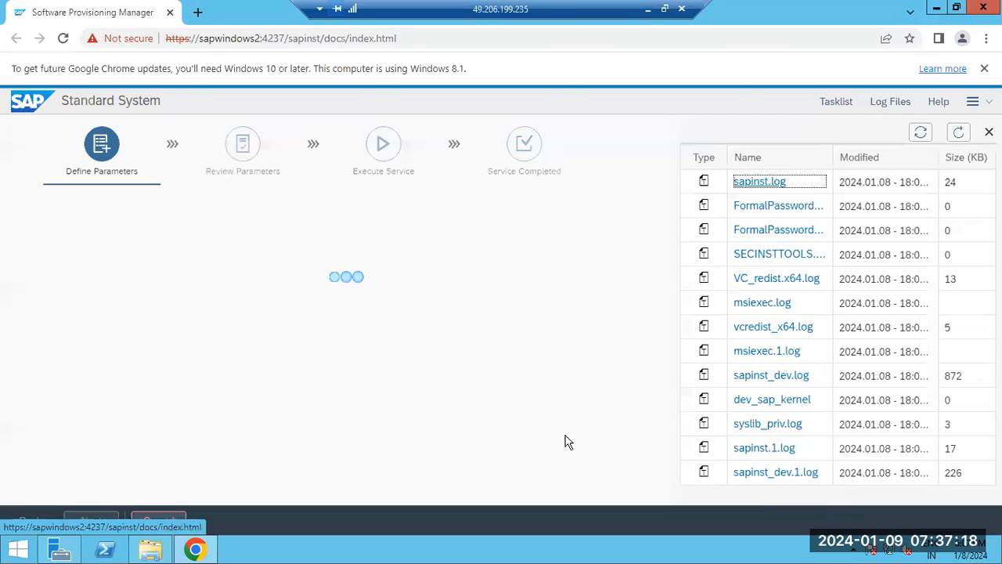
# Refresh the log file list and examine the database server connection status and the related entries in sapinst.log.
pyautogui.click(959, 133)
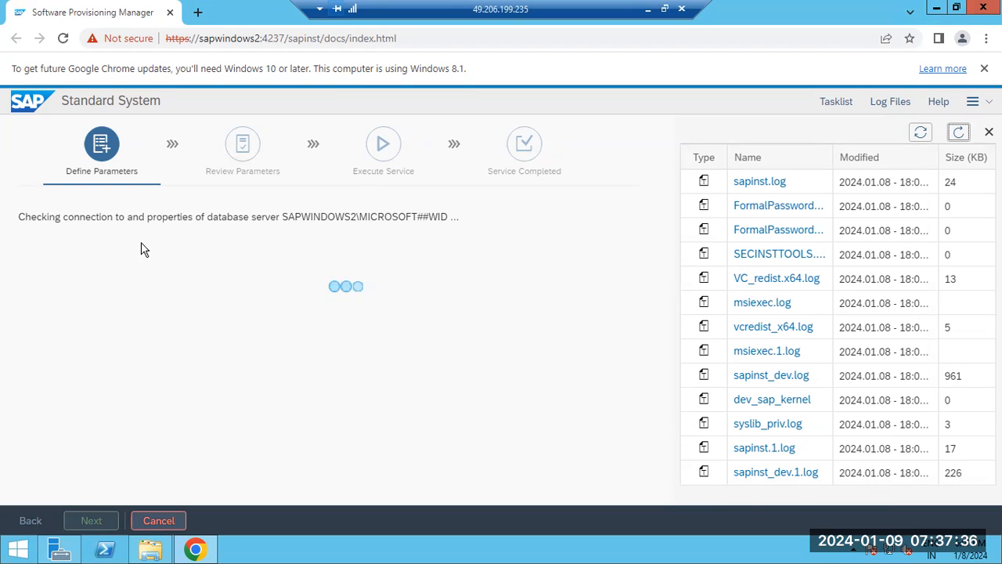
pyautogui.moveTo(47, 217); pyautogui.dragTo(275, 217)
pyautogui.click(78, 218)
pyautogui.moveTo(78, 219); pyautogui.dragTo(247, 214)
pyautogui.moveTo(284, 212); pyautogui.dragTo(279, 212)
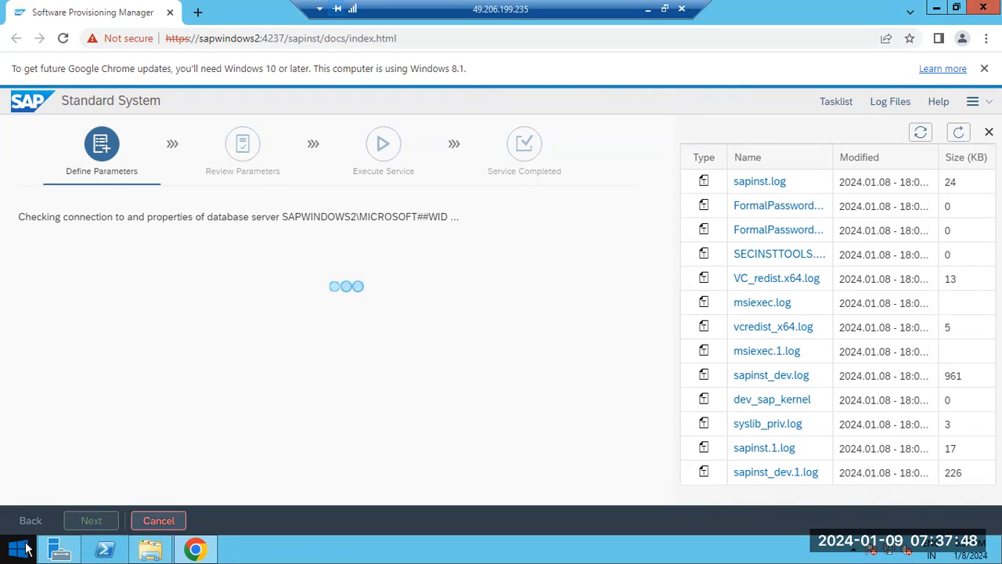
pyautogui.moveTo(153, 218); pyautogui.dragTo(278, 213)
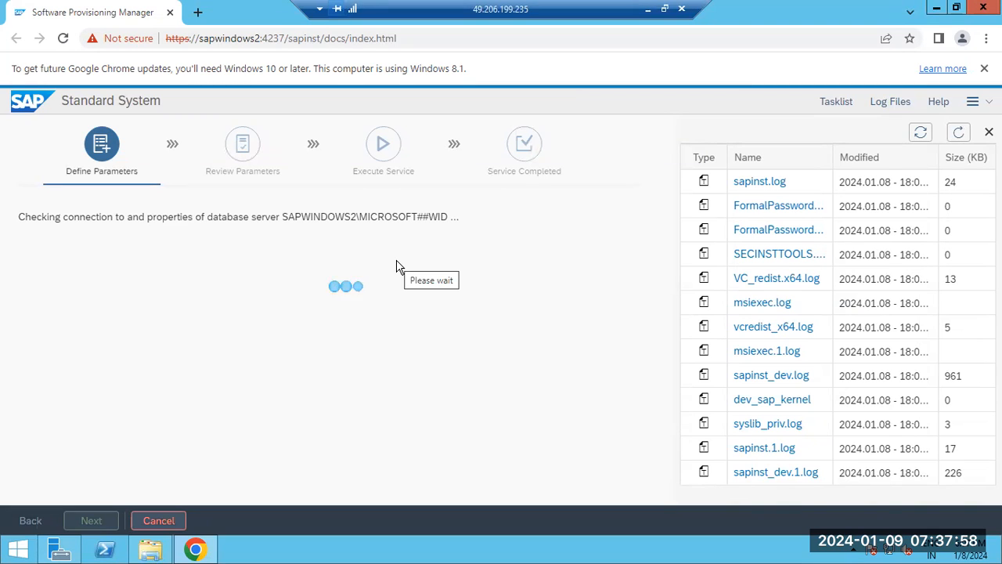
pyautogui.moveTo(280, 220); pyautogui.dragTo(343, 219)
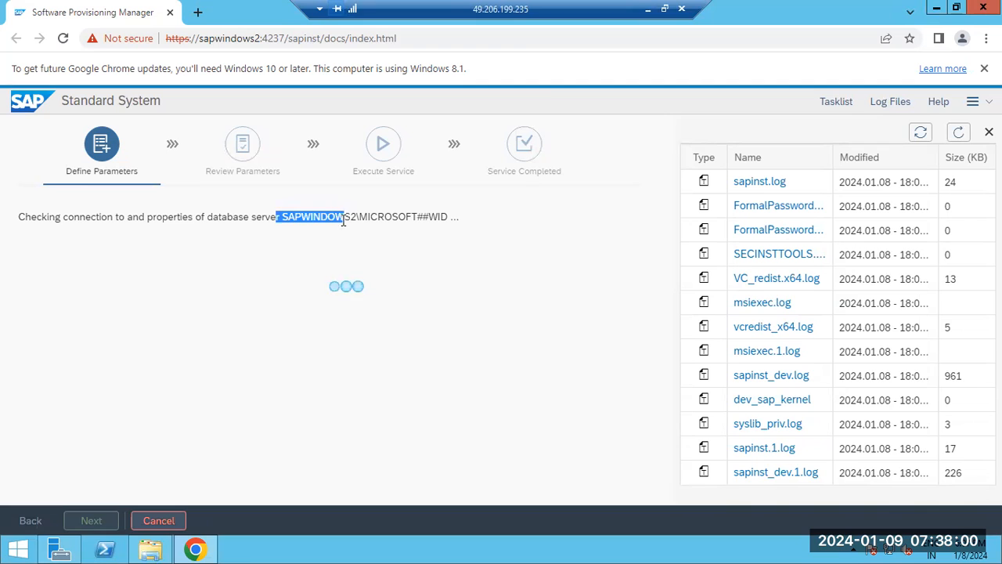
pyautogui.click(775, 185)
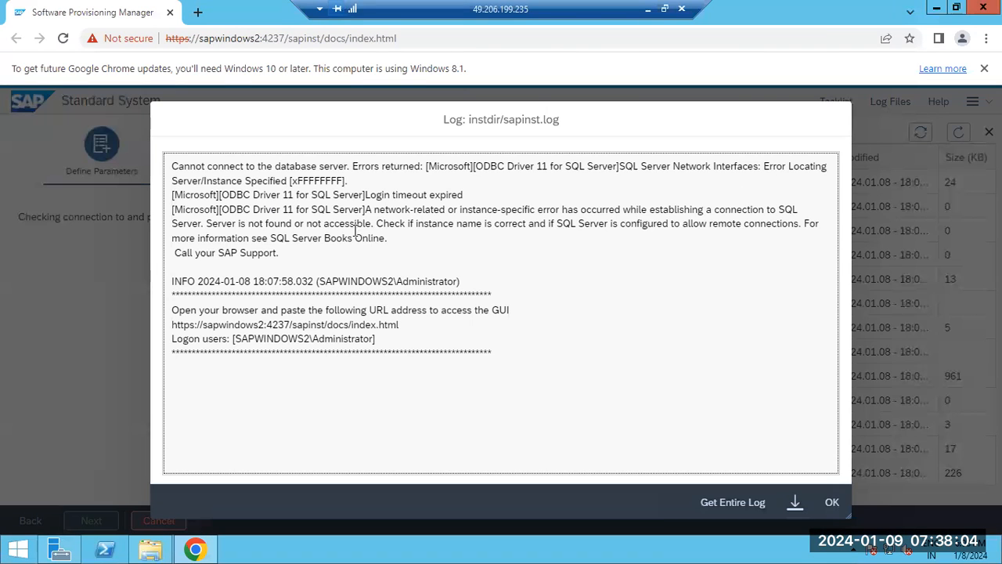
pyautogui.moveTo(364, 195); pyautogui.dragTo(437, 238)
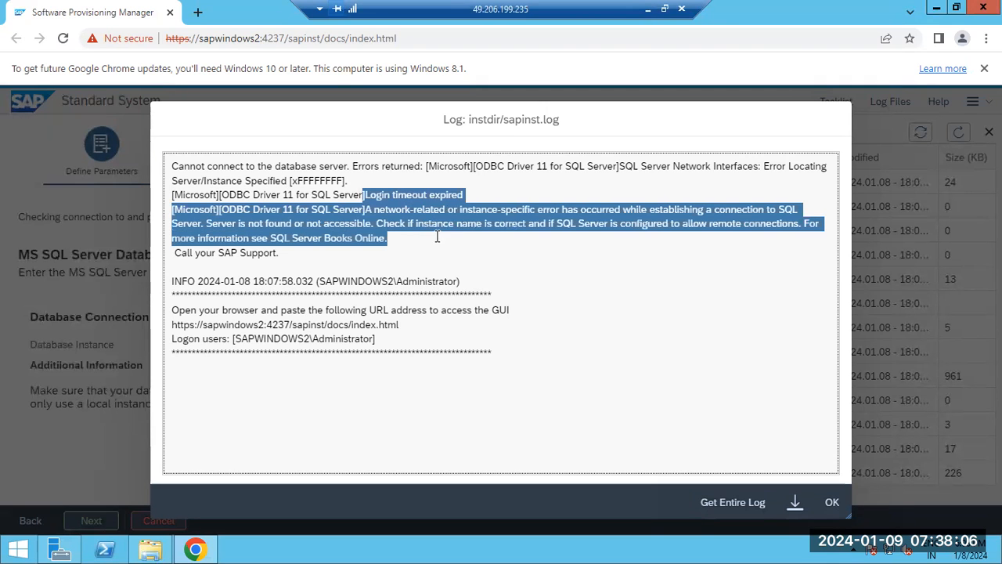
pyautogui.click(831, 501)
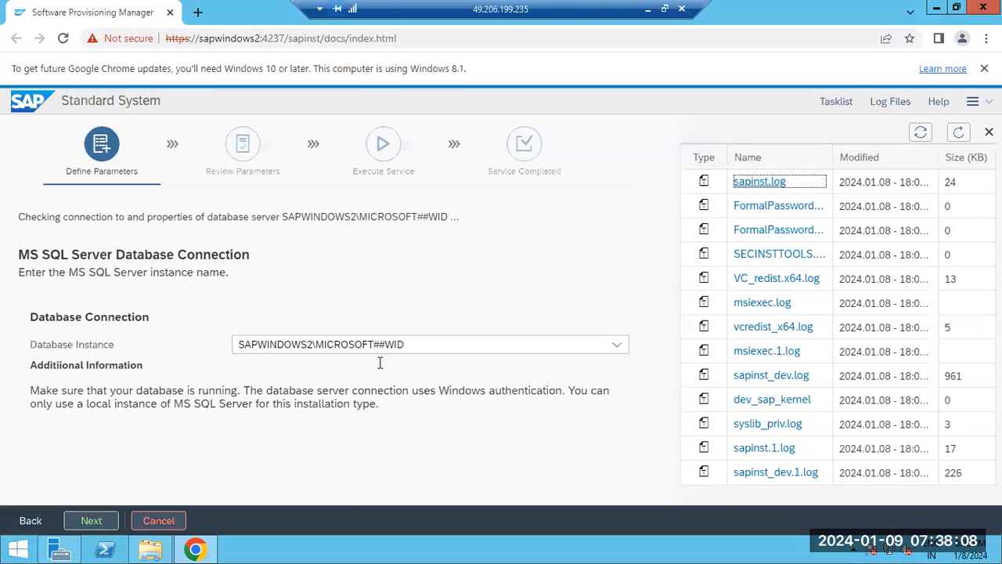
# Select SAPWINDOWS2 as the MS SQL Server database instance and continue.
pyautogui.click(615, 345)
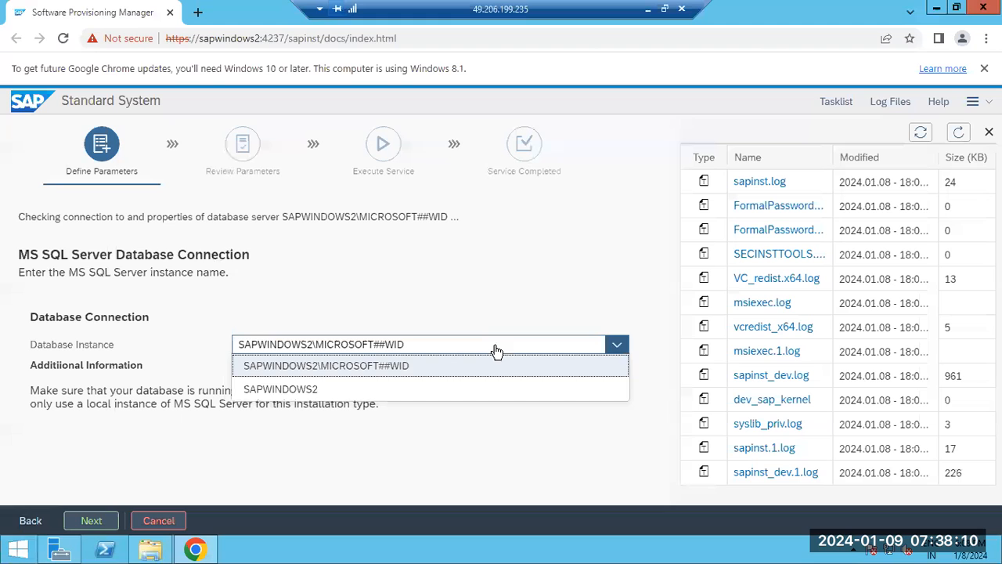
pyautogui.click(297, 389)
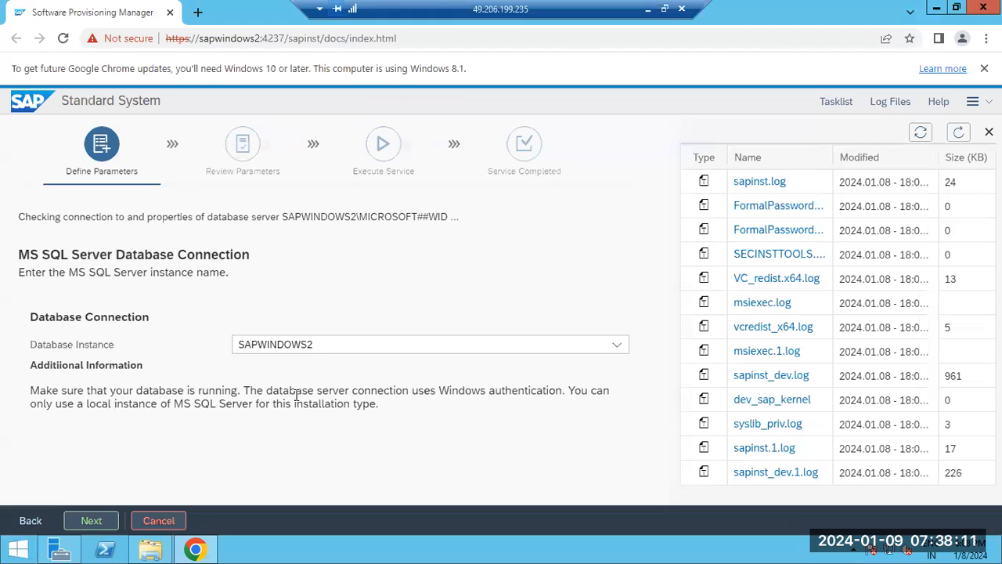
pyautogui.click(328, 346)
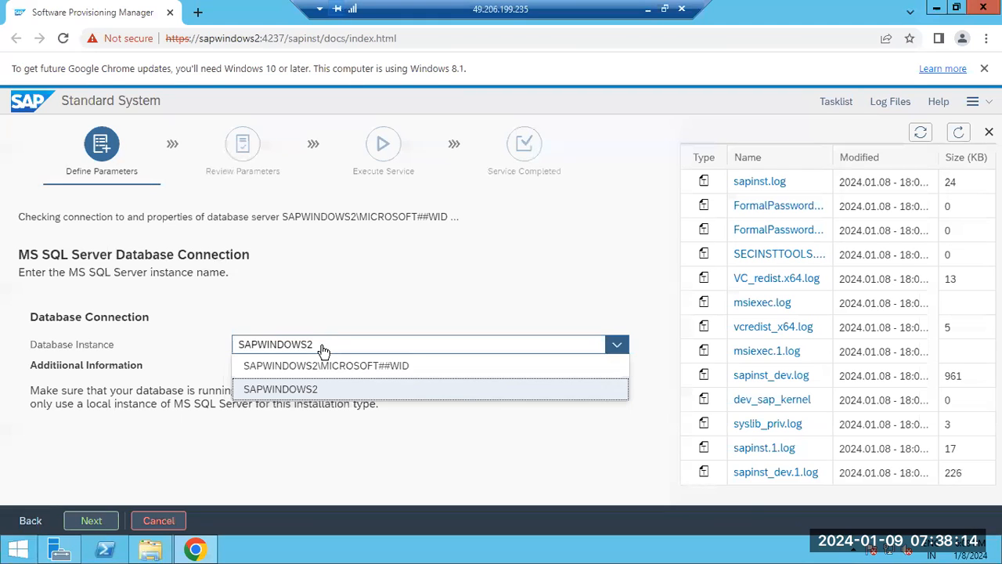
pyautogui.click(270, 389)
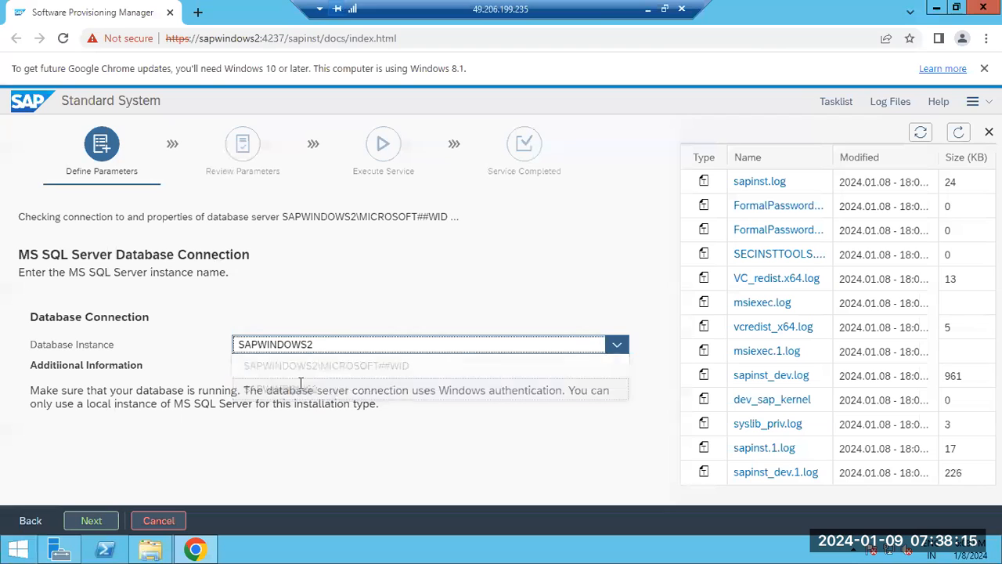
pyautogui.click(93, 519)
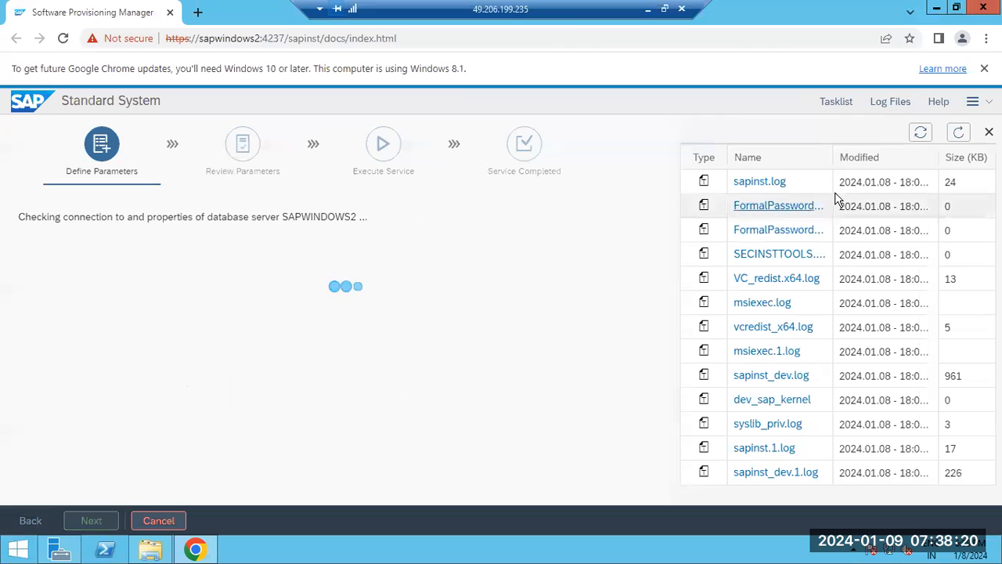
# Review the database steps in sapinst.log, then keep Create New Database (DBSID = SAPSID) and continue to the Software Package Browser.
pyautogui.moveTo(114, 217); pyautogui.dragTo(853, 174)
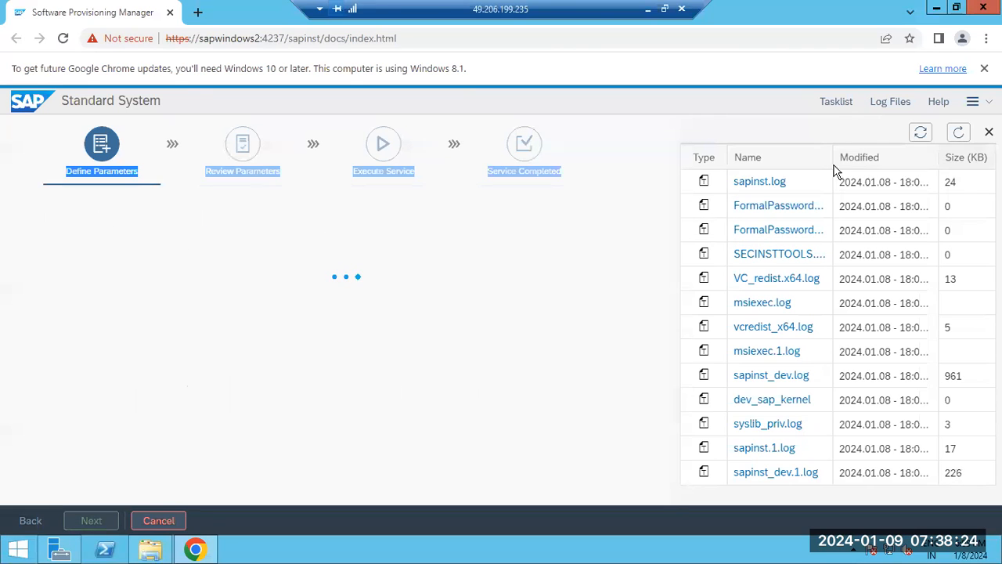
pyautogui.click(759, 181)
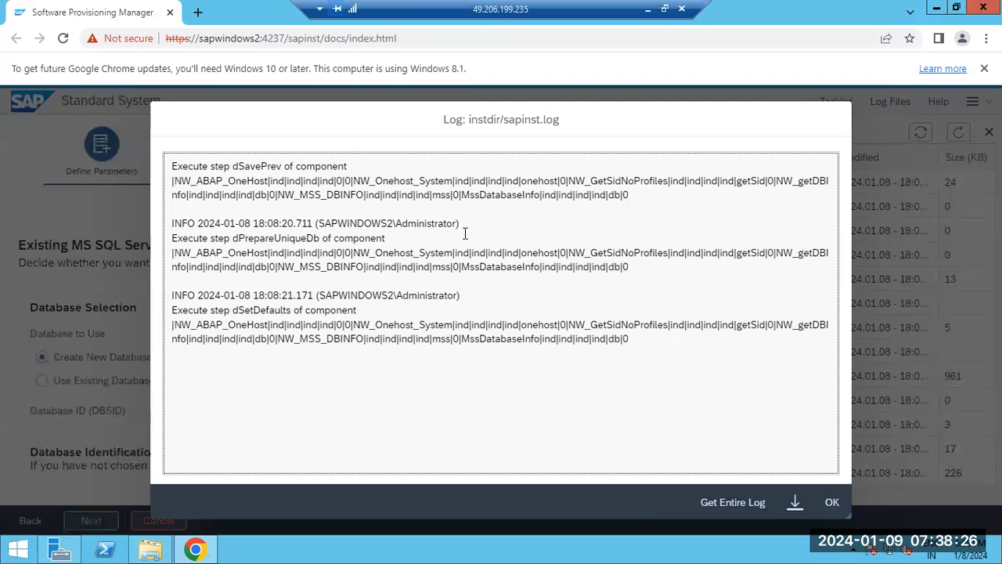
pyautogui.moveTo(269, 316); pyautogui.dragTo(344, 330)
pyautogui.click(835, 502)
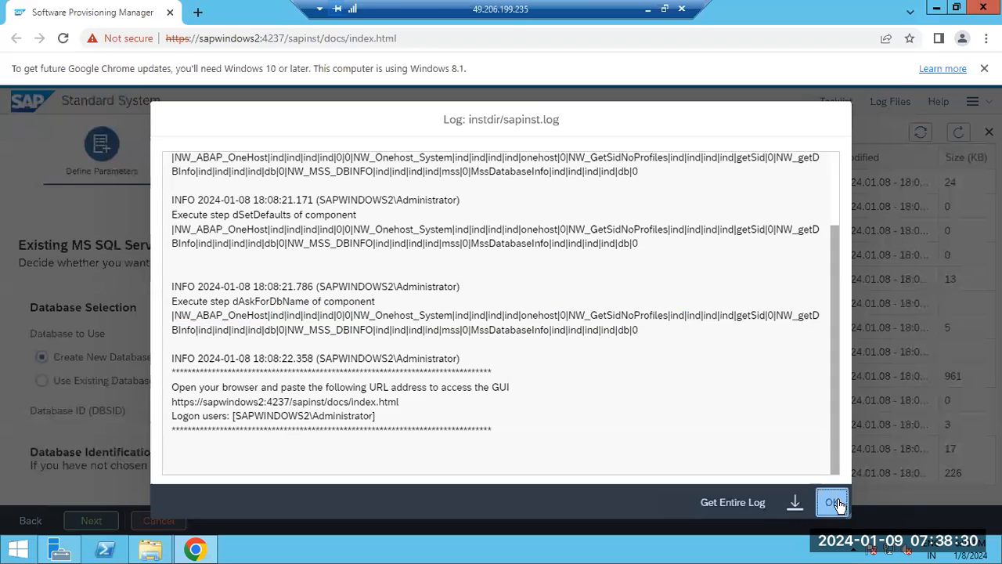
pyautogui.moveTo(61, 358); pyautogui.dragTo(252, 371)
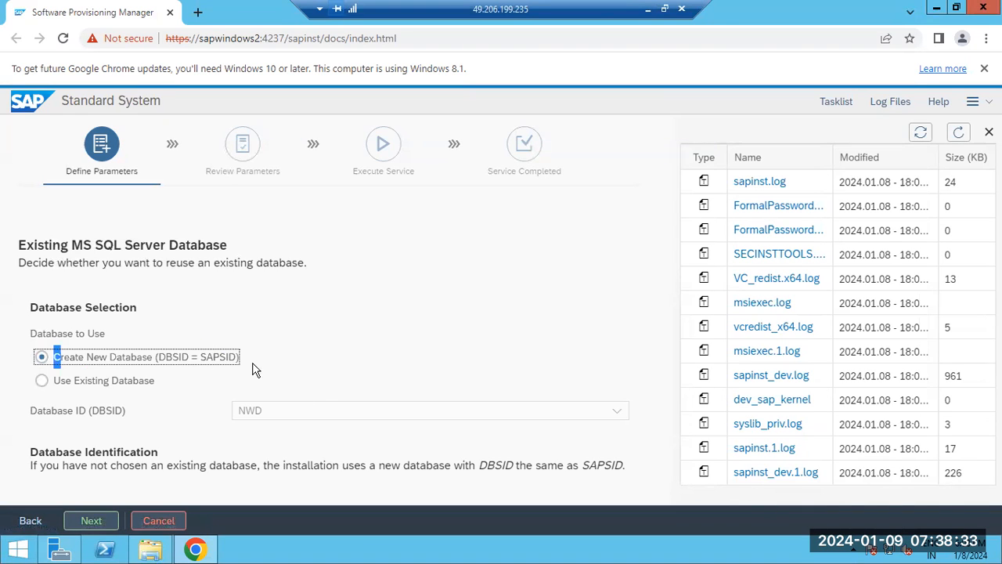
pyautogui.click(92, 522)
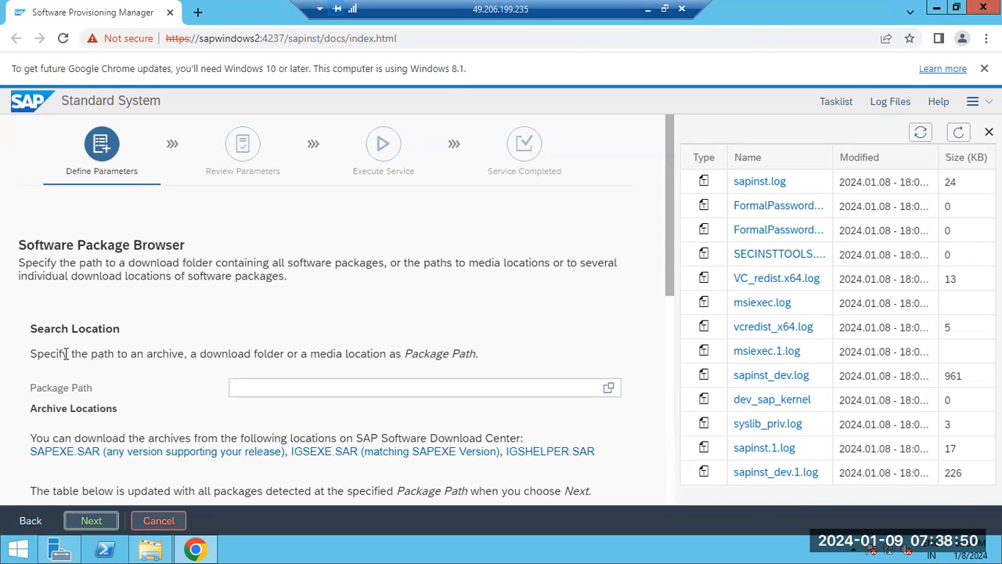
# Review the search location instructions, required kernel archives and archive scanning information on the Software Package Browser page.
pyautogui.moveTo(64, 354); pyautogui.dragTo(402, 357)
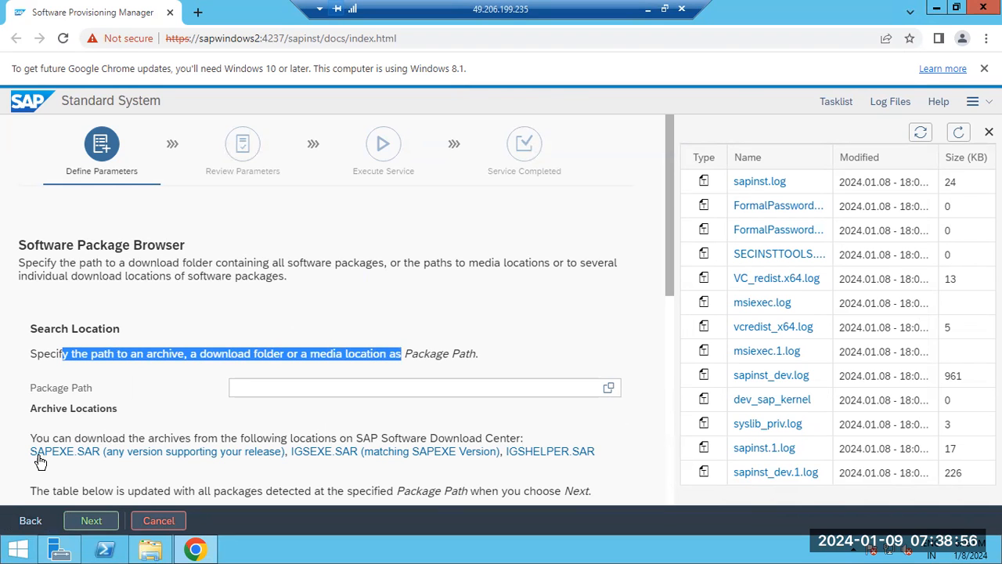
pyautogui.moveTo(32, 452); pyautogui.dragTo(121, 453)
pyautogui.scroll(-2, 122, 454)
pyautogui.scroll(-3, 121, 454)
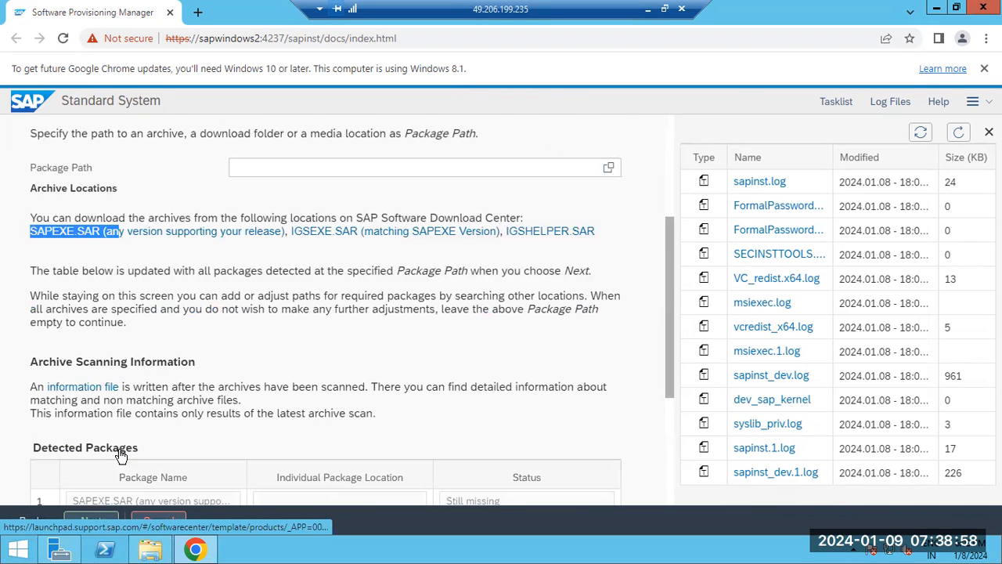
pyautogui.moveTo(73, 354); pyautogui.dragTo(177, 423)
pyautogui.scroll(4, 177, 423)
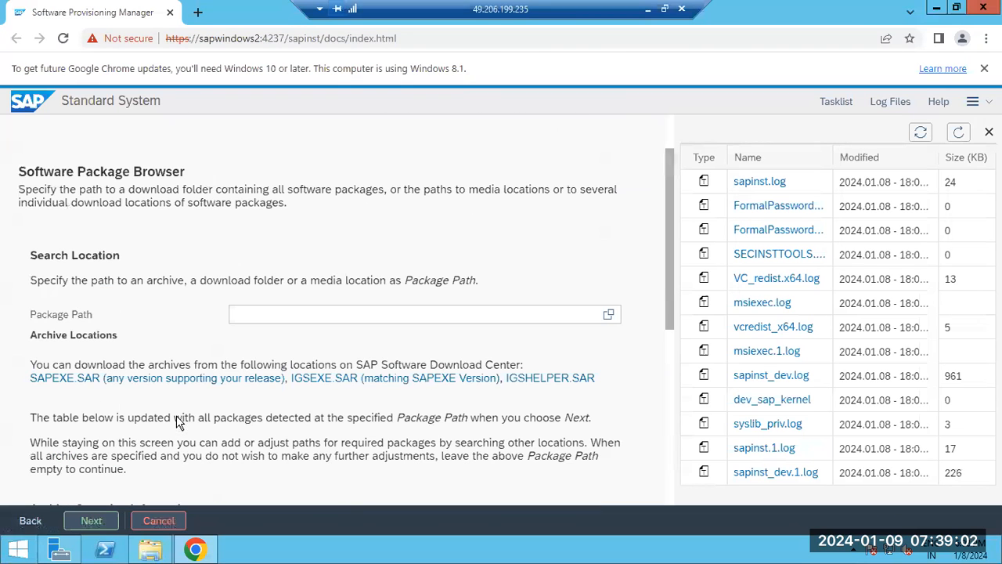
# Set the package path to the folder E:\SAPSOFTWARES\kernel and continue to scan its archives.
pyautogui.click(610, 316)
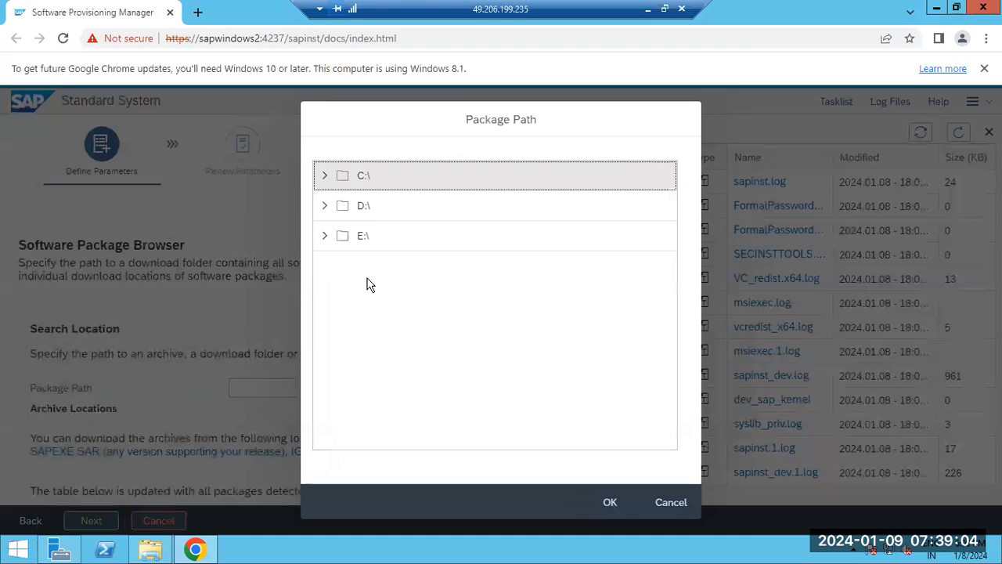
pyautogui.click(324, 239)
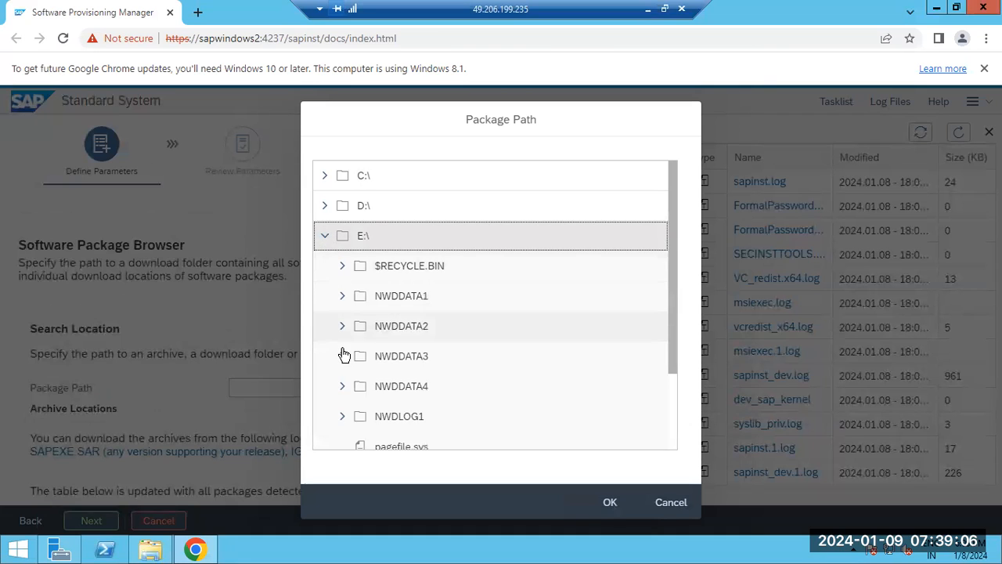
pyautogui.scroll(-2, 341, 360)
pyautogui.click(342, 374)
pyautogui.scroll(-2, 341, 373)
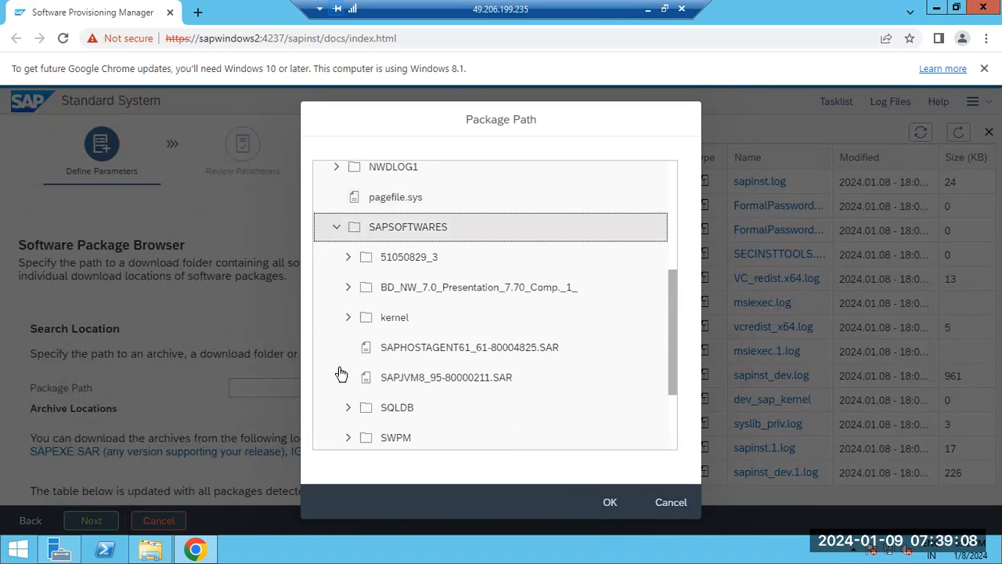
pyautogui.click(394, 326)
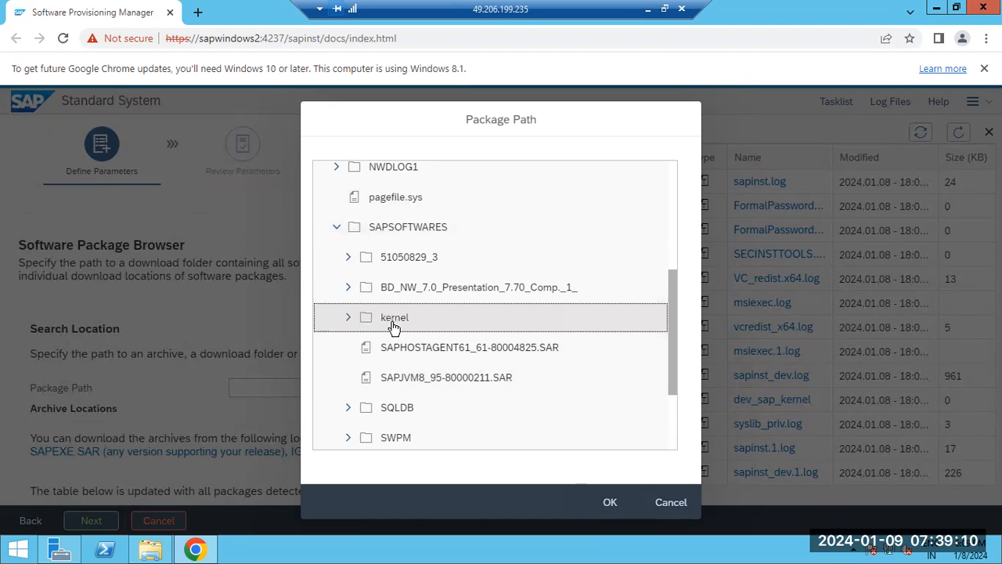
pyautogui.click(607, 495)
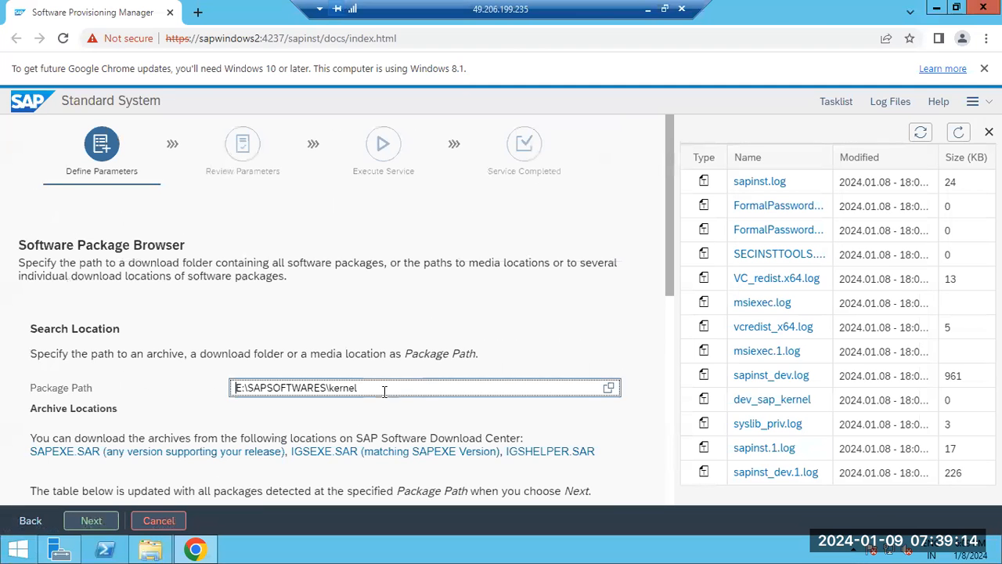
pyautogui.moveTo(358, 387); pyautogui.dragTo(230, 407)
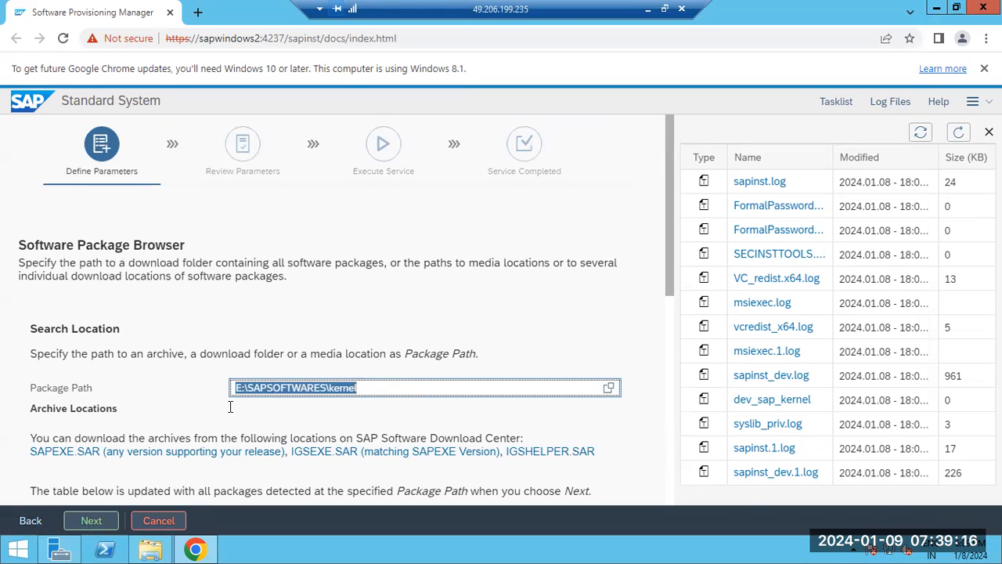
pyautogui.click(368, 388)
pyautogui.click(91, 520)
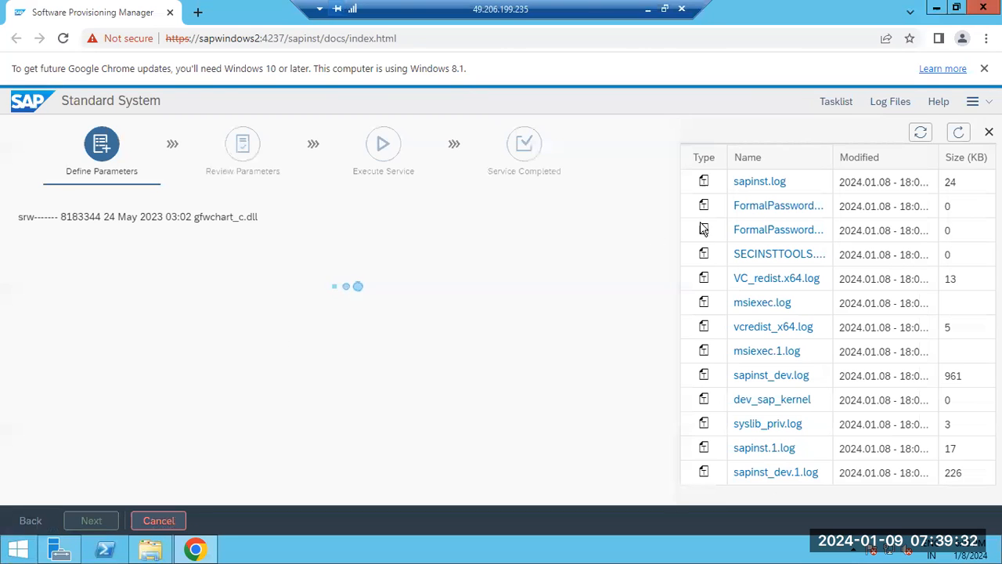
# Refresh the log file list and read the IGS archive extraction and signature check entries in sapinst.log.
pyautogui.click(958, 135)
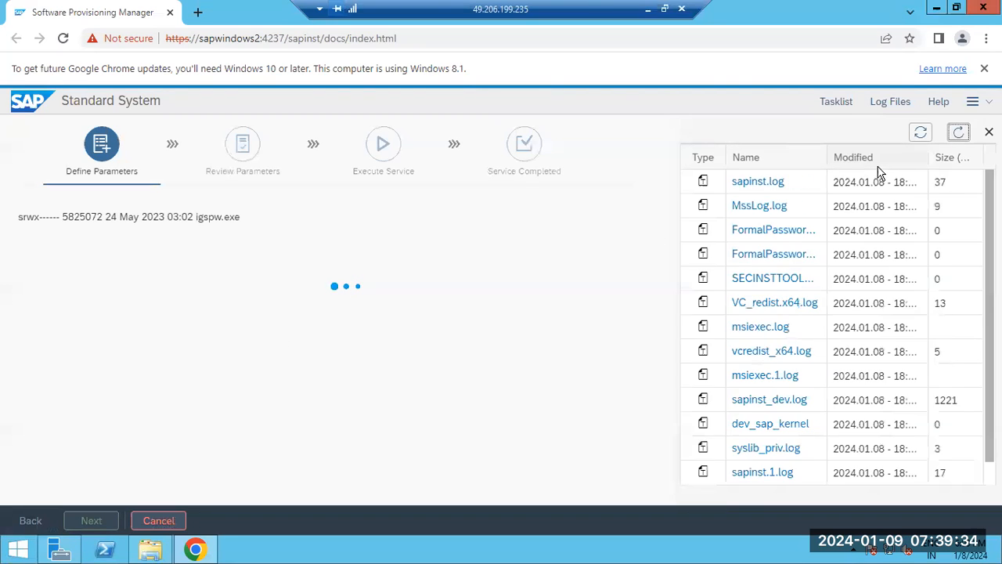
pyautogui.click(750, 182)
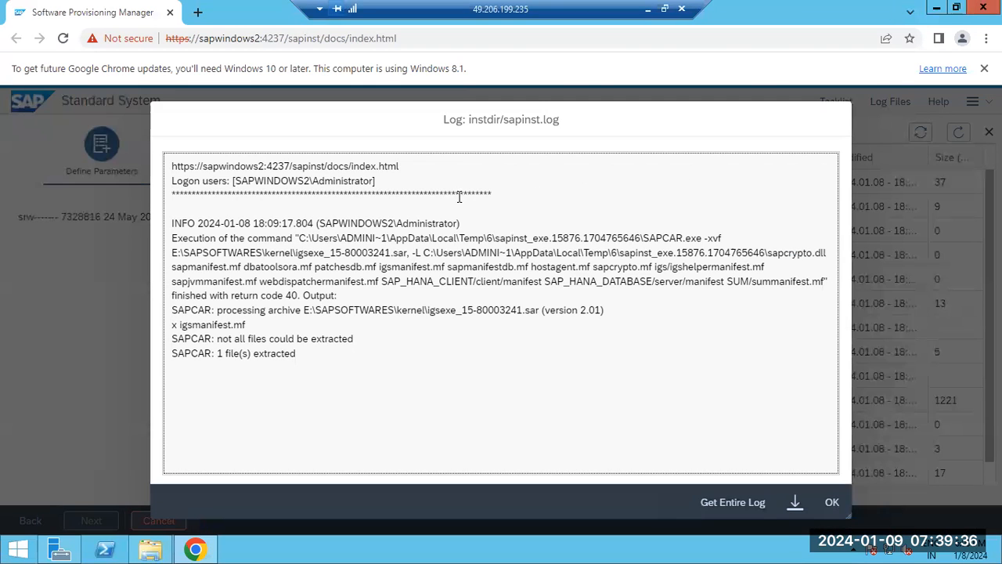
pyautogui.moveTo(302, 310); pyautogui.dragTo(520, 311)
pyautogui.click(284, 339)
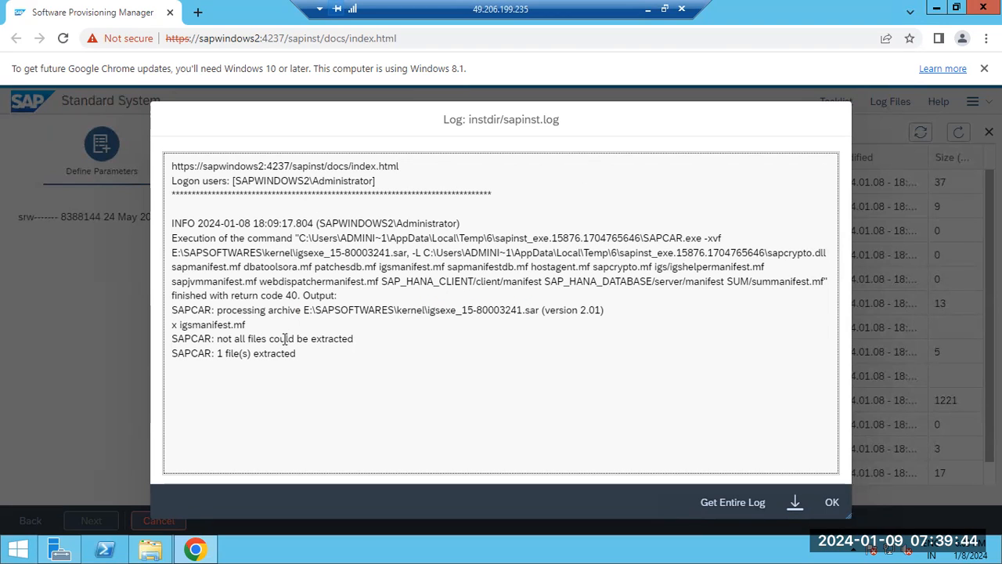
pyautogui.moveTo(284, 339); pyautogui.dragTo(309, 345)
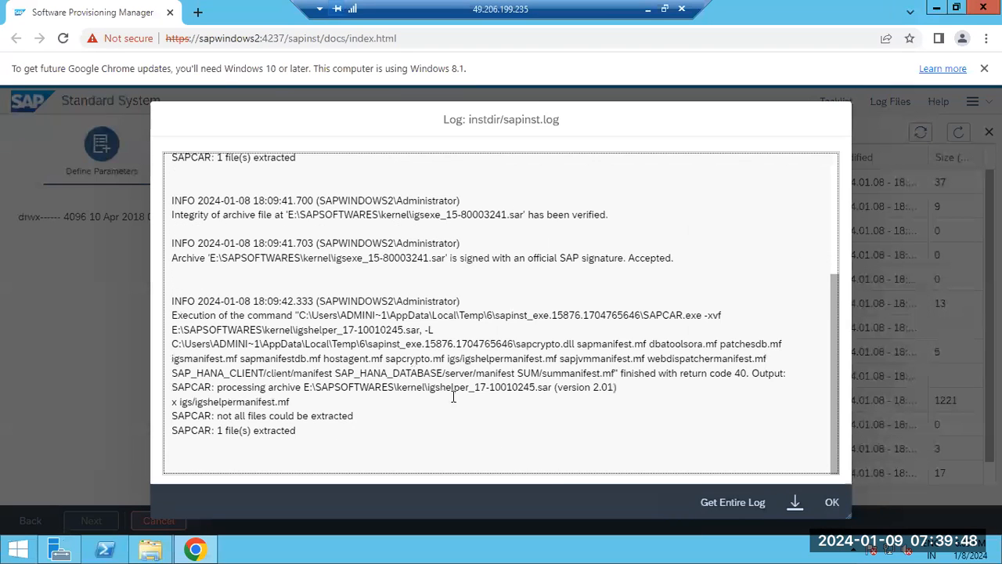
pyautogui.moveTo(495, 260); pyautogui.dragTo(679, 260)
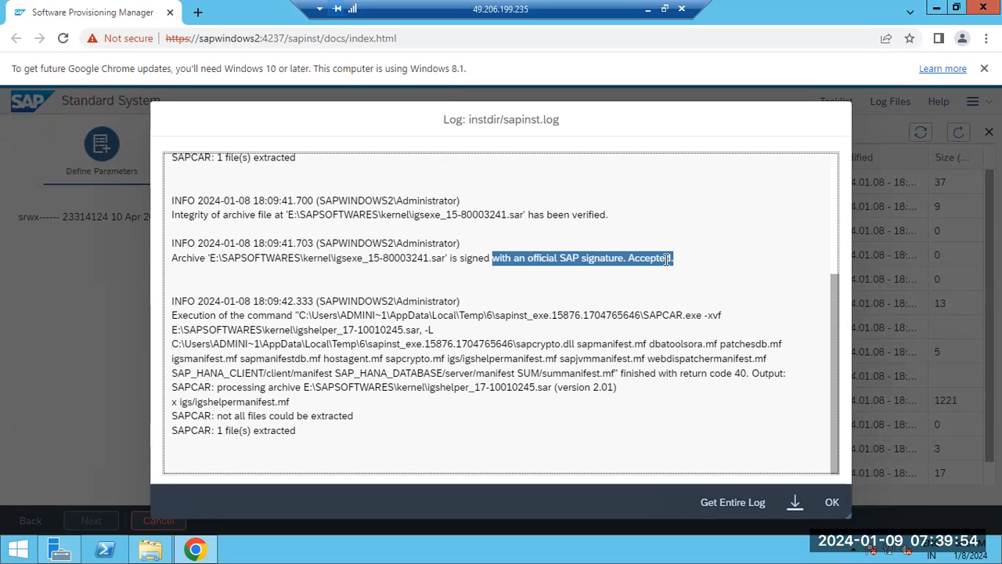
pyautogui.click(836, 504)
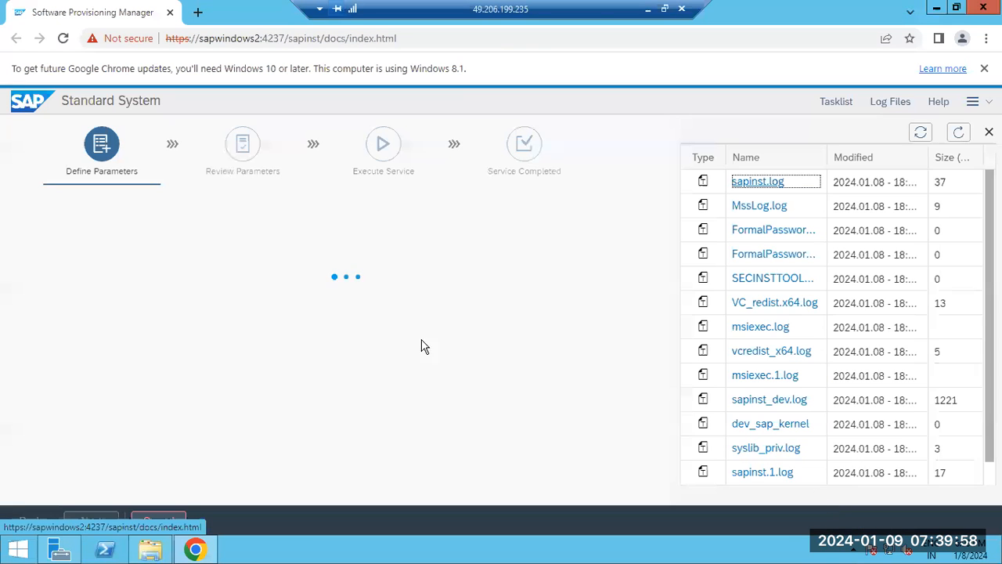
# Refresh the log files again and examine the SAPEXE archive extraction entries in sapinst.log.
pyautogui.click(959, 133)
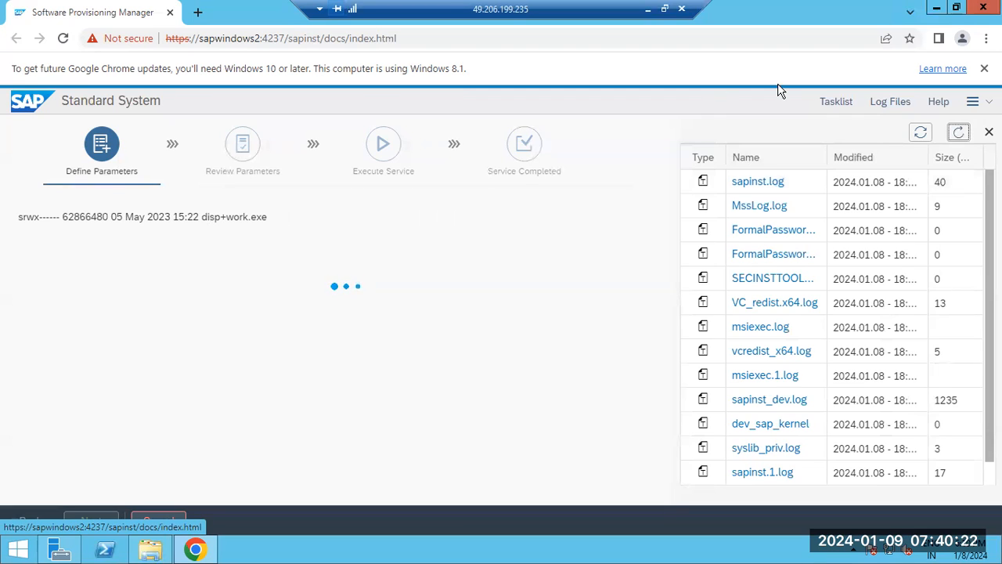
pyautogui.click(756, 182)
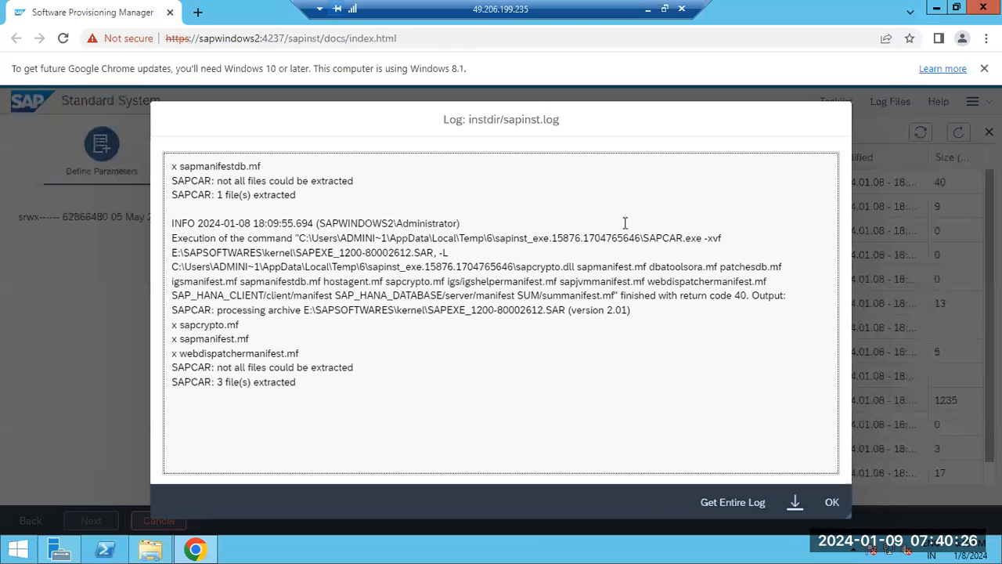
pyautogui.moveTo(172, 207); pyautogui.dragTo(174, 394)
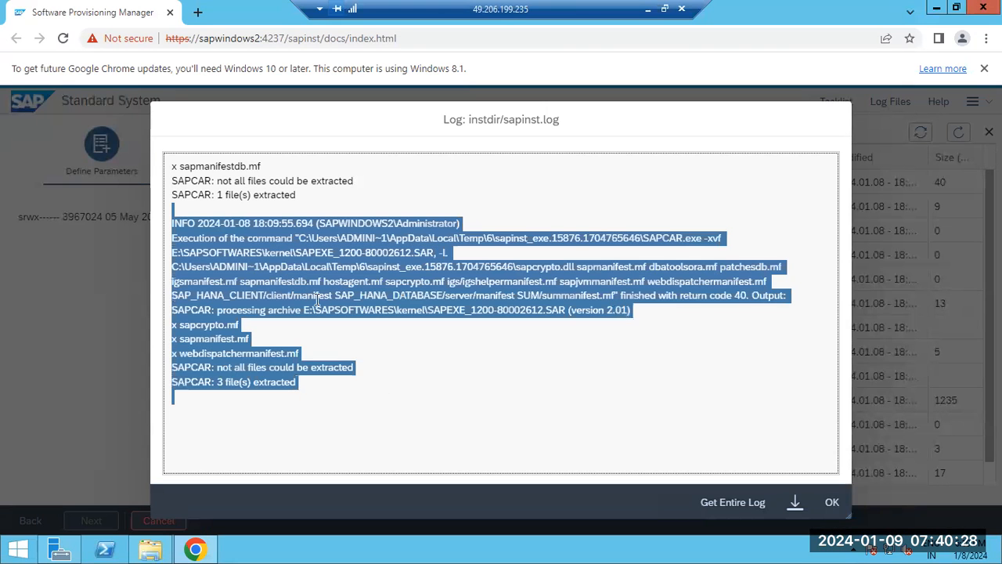
pyautogui.click(241, 172)
pyautogui.moveTo(241, 169); pyautogui.dragTo(392, 416)
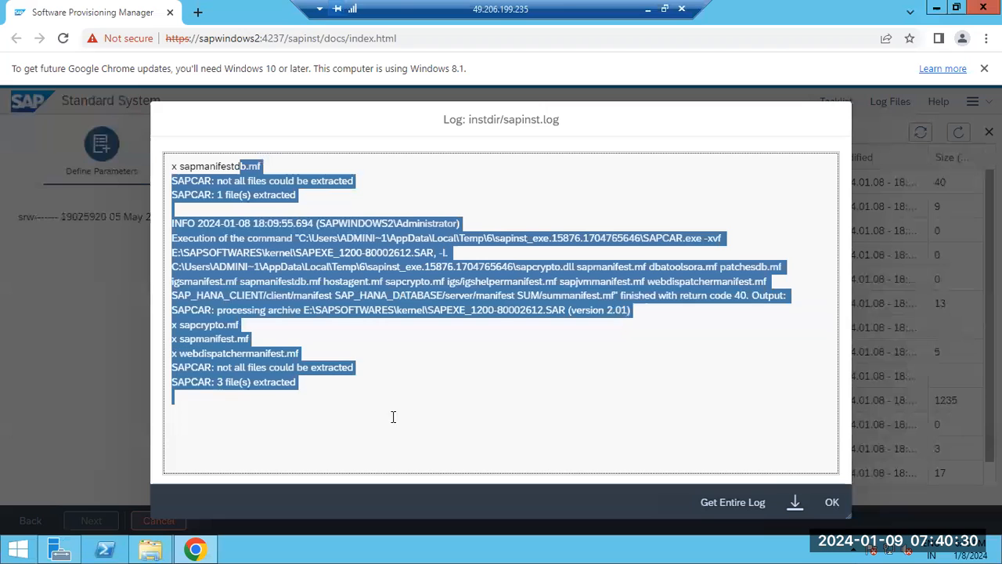
pyautogui.click(830, 503)
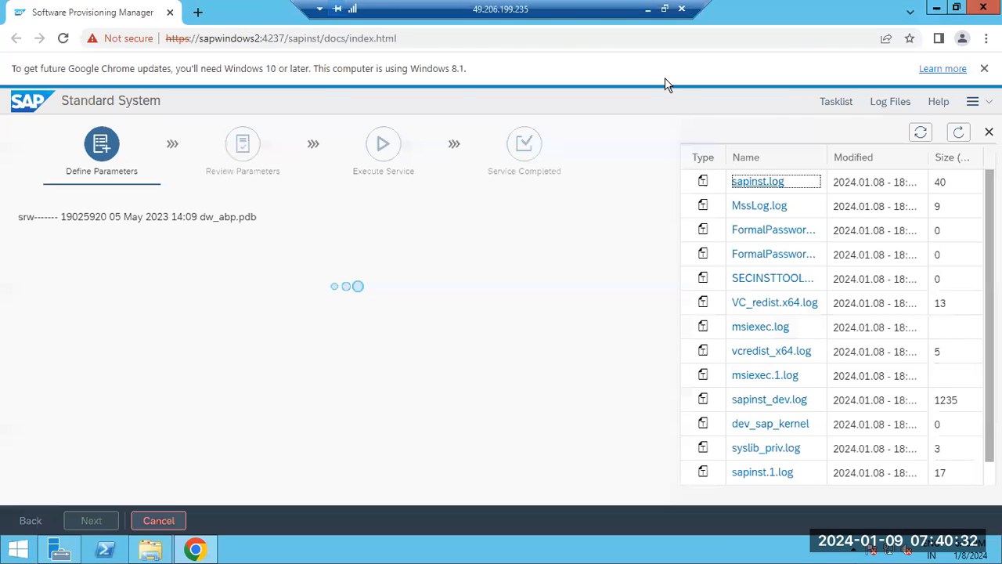
# Return to the remote session, reload the log list and check sapinst.log for new archive scan entries.
pyautogui.click(648, 9)
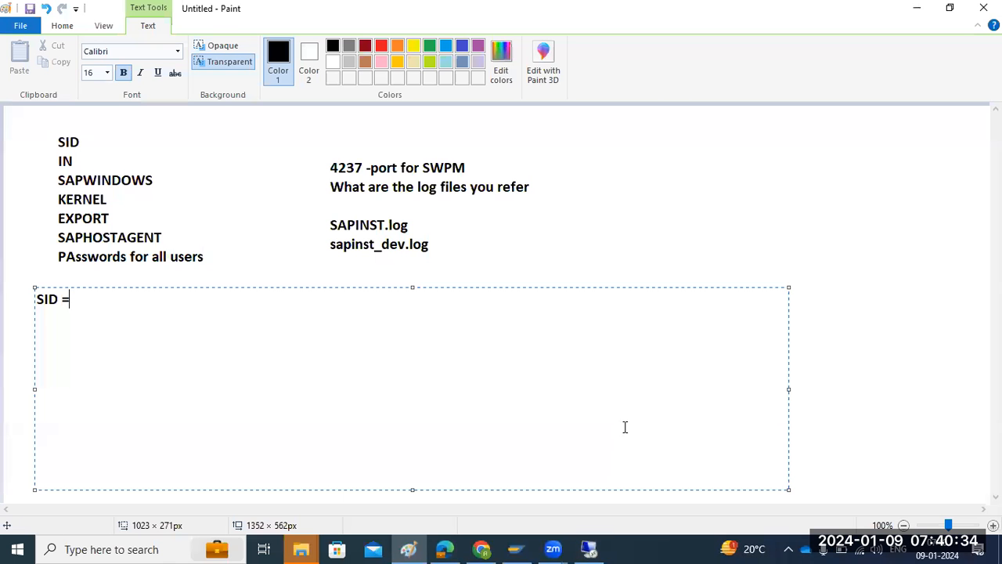
pyautogui.click(552, 548)
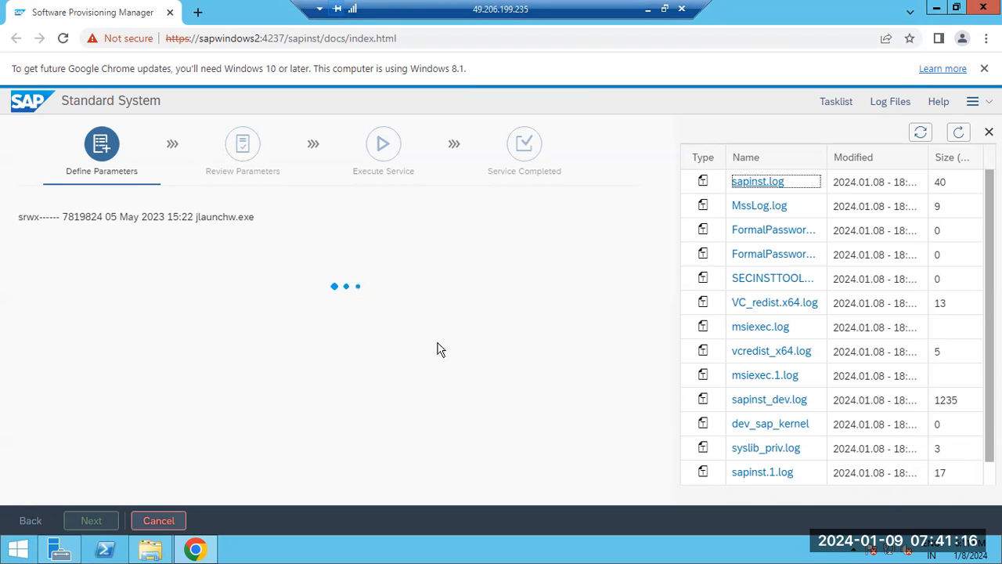
pyautogui.click(958, 134)
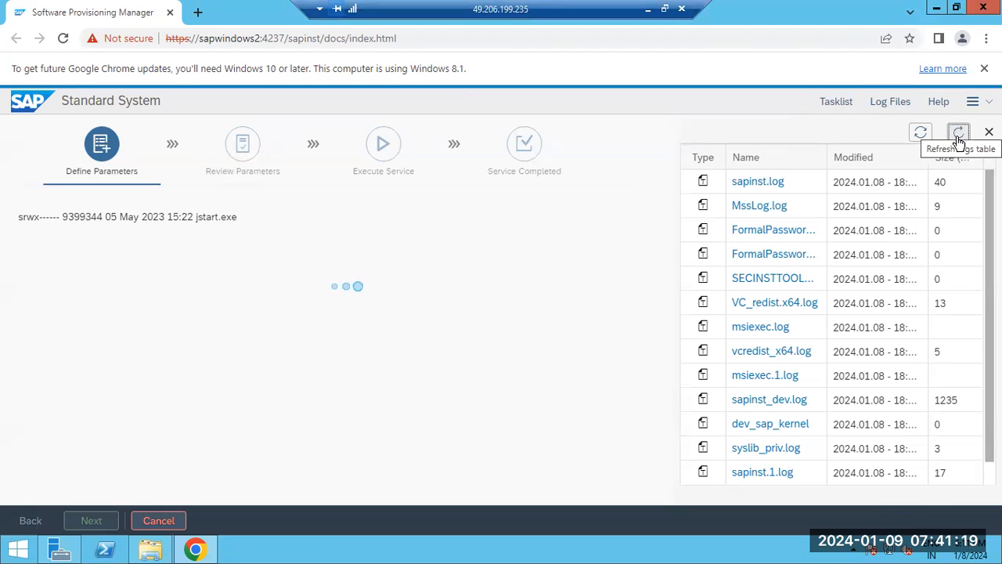
pyautogui.click(748, 182)
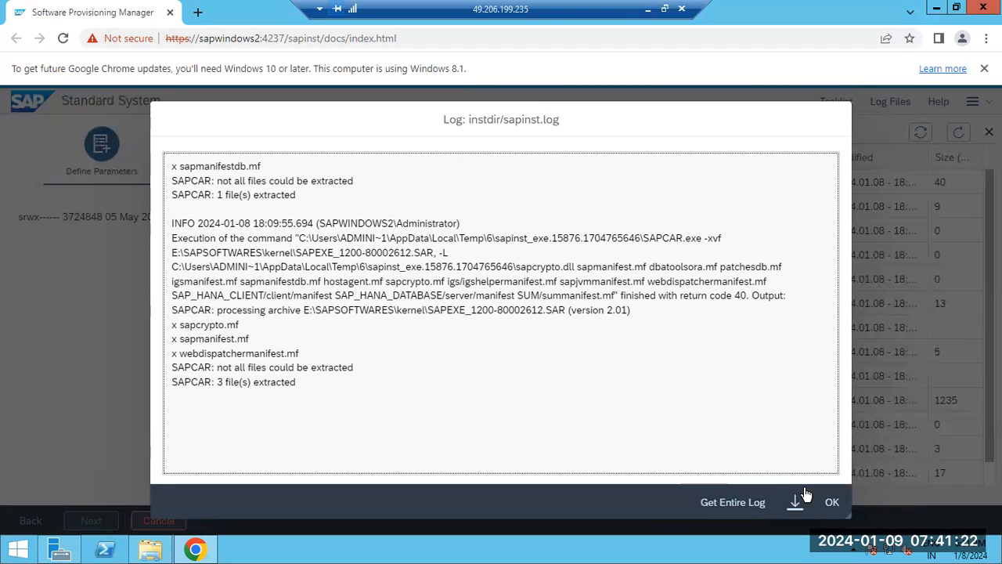
pyautogui.click(832, 501)
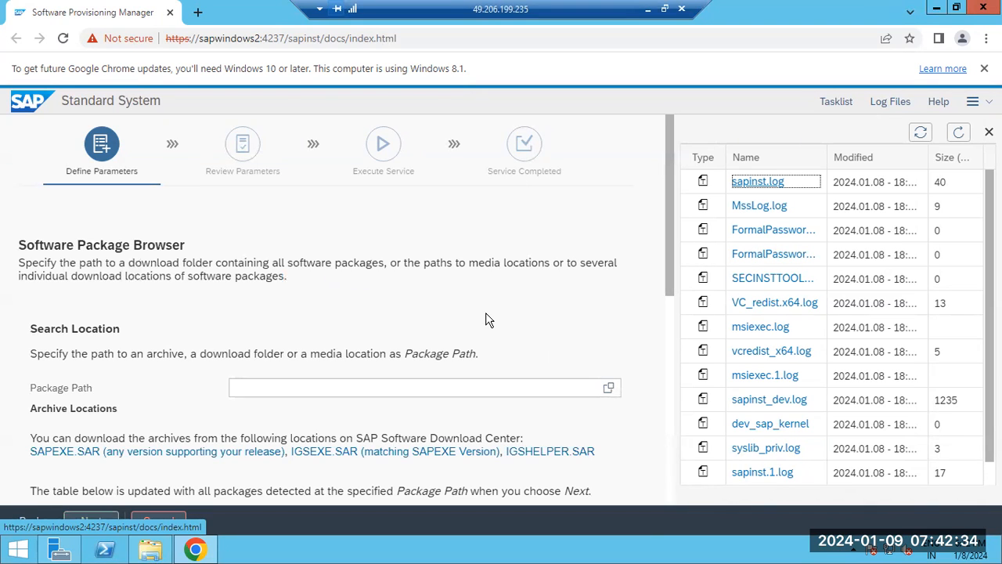
# Check the location and status of the four detected kernel packages, then continue the installation.
pyautogui.scroll(-6, 509, 290)
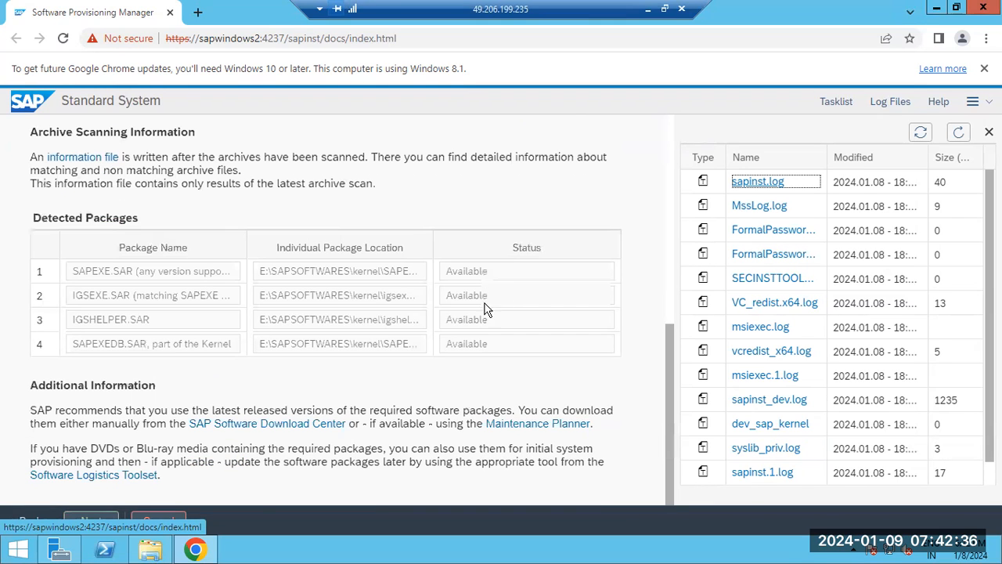
pyautogui.moveTo(392, 273); pyautogui.dragTo(485, 276)
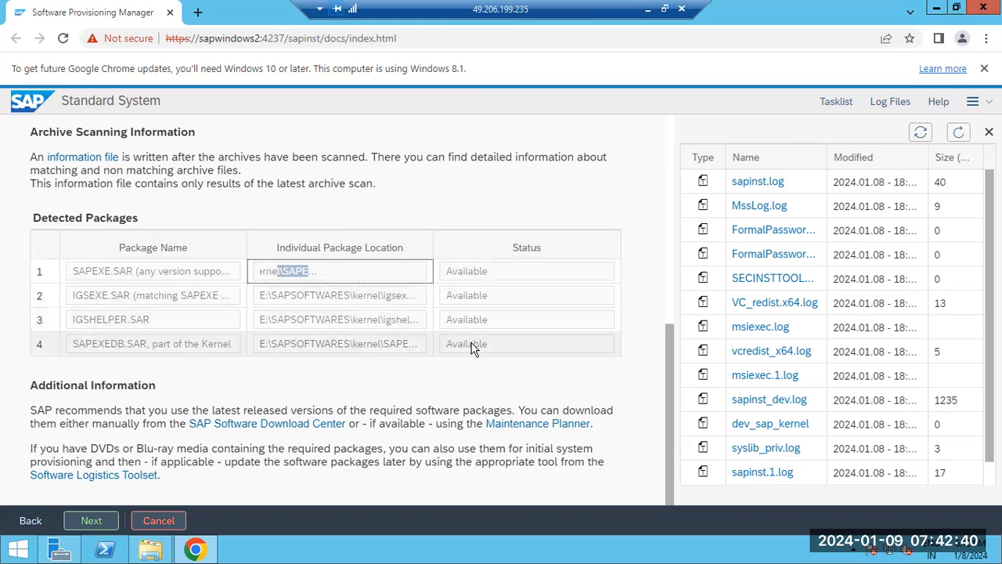
pyautogui.click(91, 520)
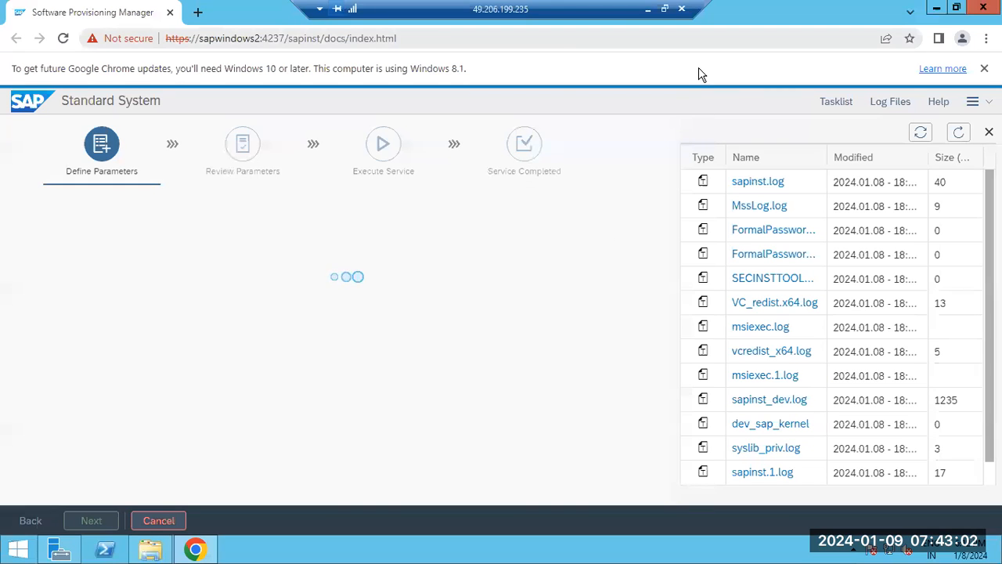
# Switch to the Paint notes and replace the "SID =" text with "Service market place".
pyautogui.hotkey('alt', 'Tab')
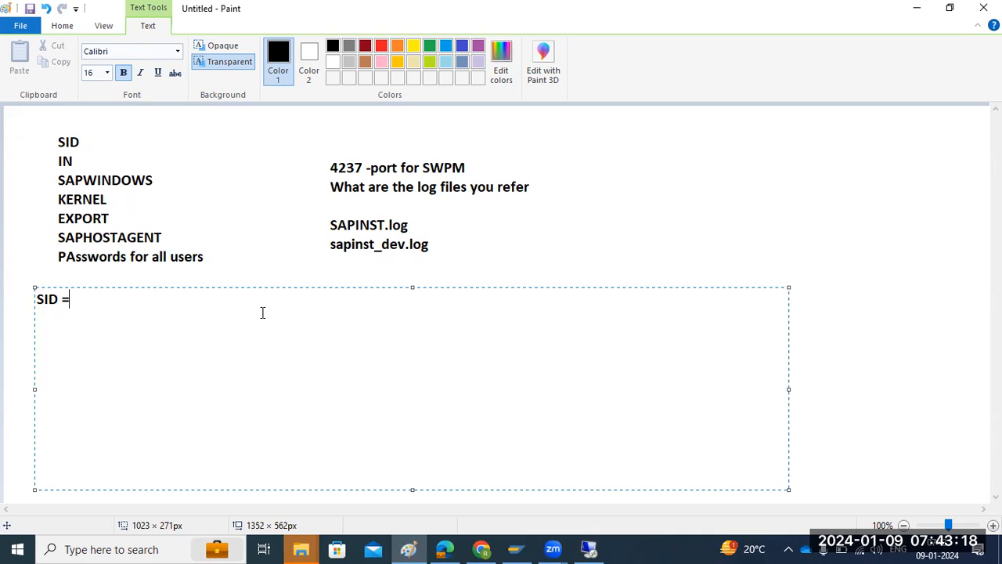
pyautogui.hotkey('ctrl', 'a')
pyautogui.write('Service mar')
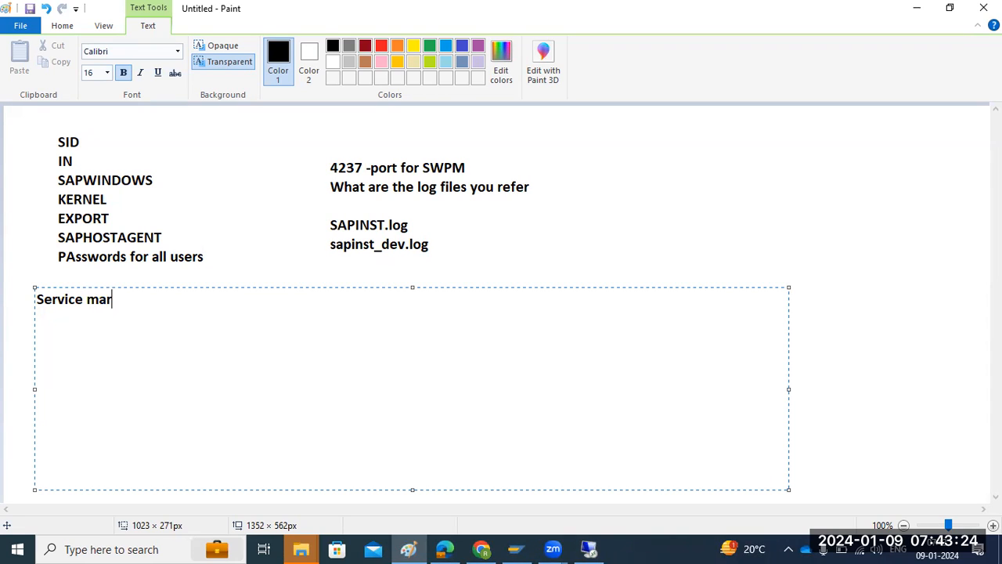
pyautogui.write('ket place')
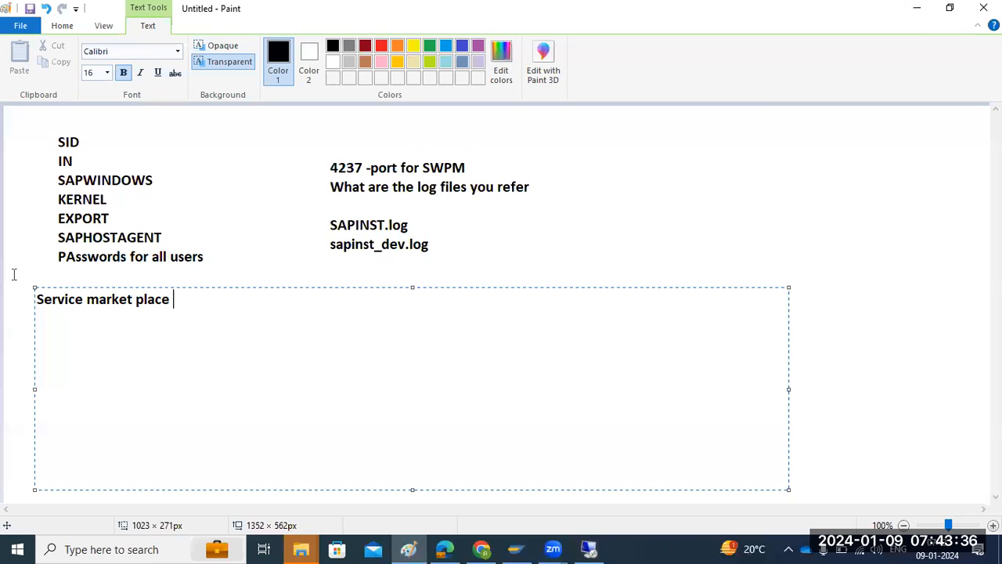
# Add the line "S-user ID" below "Service market place" in the notes, leaving two blank lines between them.
pyautogui.moveTo(61, 304); pyautogui.dragTo(186, 305)
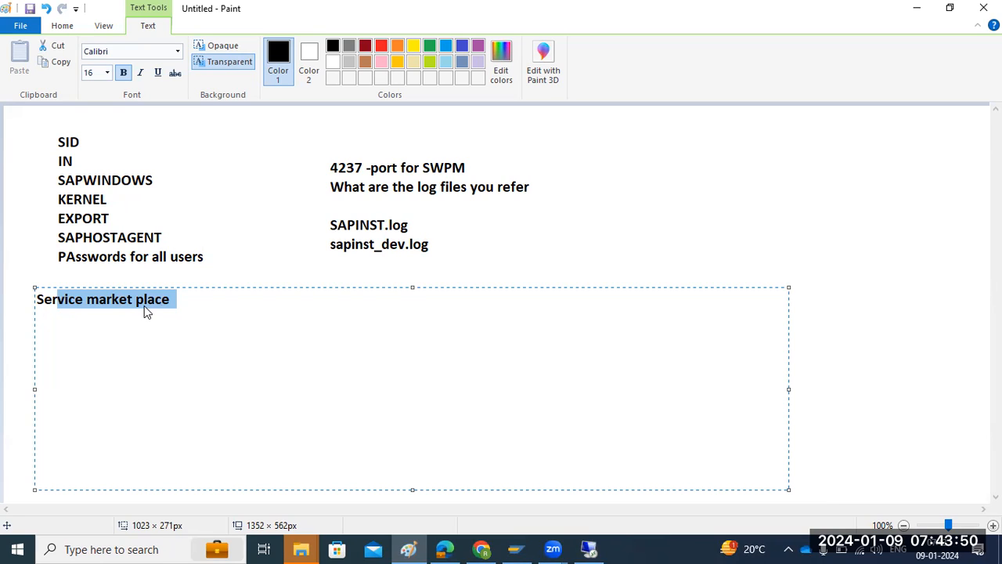
pyautogui.click(179, 302)
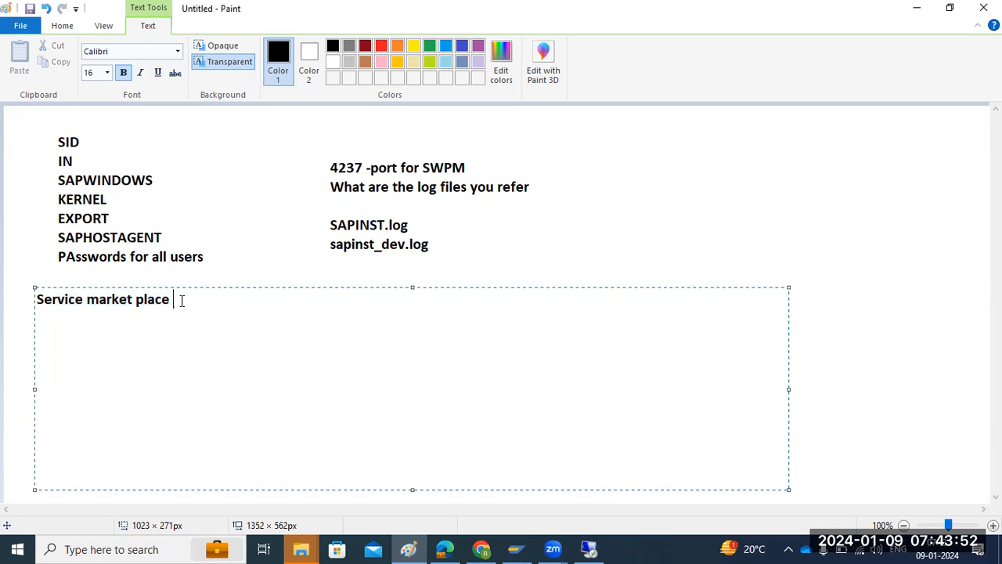
pyautogui.press('Return')
pyautogui.press('Return')
pyautogui.press('Return')
pyautogui.write('S-user ID')
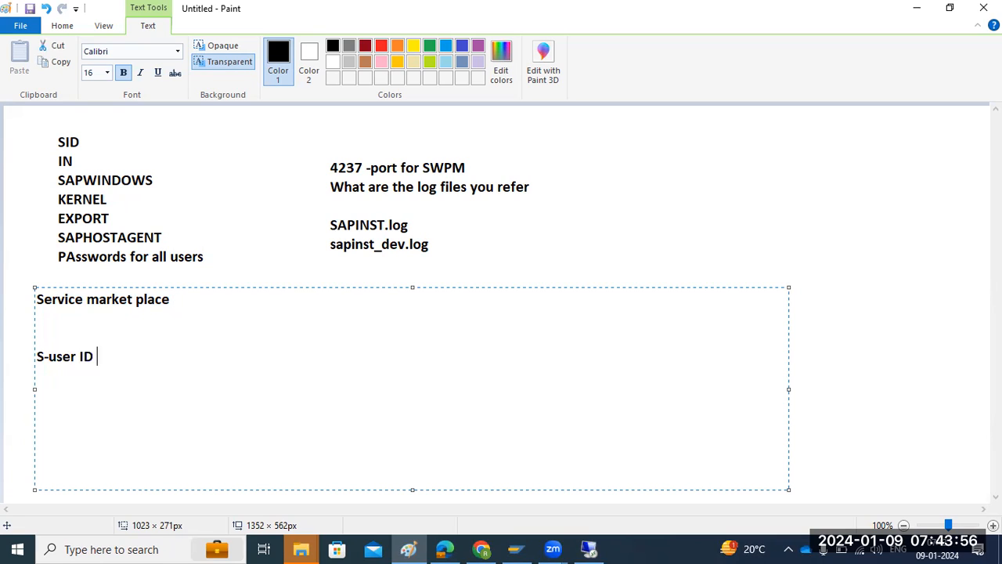
pyautogui.write(' S00XXXXXXX')
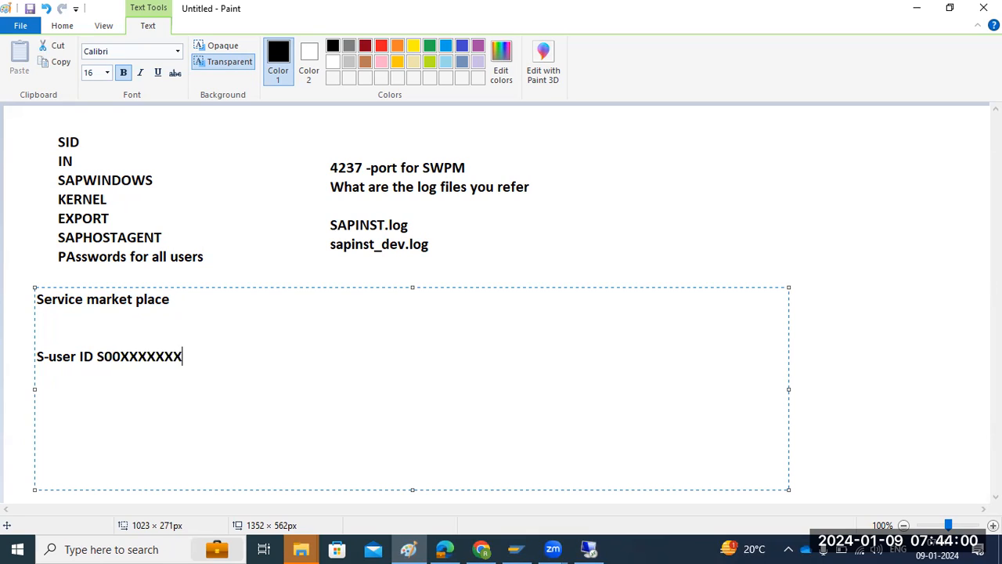
# Add a masked sample number after "S-user ID", then clear all the text from the open text box.
pyautogui.press('BackSpace')
pyautogui.press('BackSpace')
pyautogui.press('BackSpace')
pyautogui.press('BackSpace')
pyautogui.press('BackSpace')
pyautogui.press('BackSpace')
pyautogui.press('BackSpace')
pyautogui.press('BackSpace')
pyautogui.press('BackSpace')
pyautogui.press('BackSpace')
pyautogui.press('BackSpace')
pyautogui.press('BackSpace')
pyautogui.press('BackSpace')
pyautogui.press('BackSpace')
pyautogui.press('BackSpace')
pyautogui.press('BackSpace')
pyautogui.press('BackSpace')
pyautogui.press('BackSpace')
pyautogui.press('BackSpace')
pyautogui.press('BackSpace')
pyautogui.press('BackSpace')
pyautogui.press('BackSpace')
pyautogui.press('BackSpace')
pyautogui.press('BackSpace')
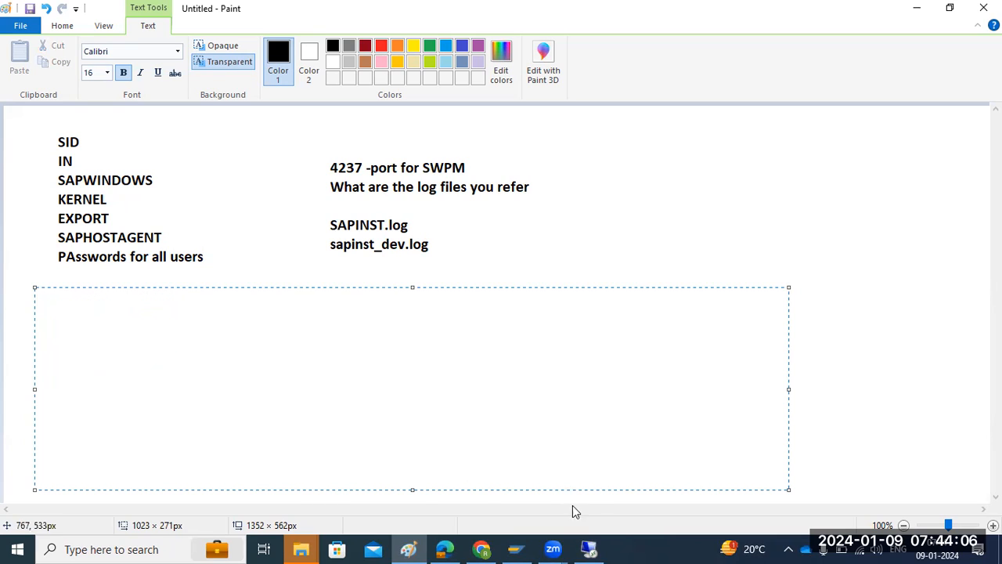
# Return to the remote session, review the Upgrade SAP Host Agent prompt, and continue with the upgrade option enabled.
pyautogui.click(589, 548)
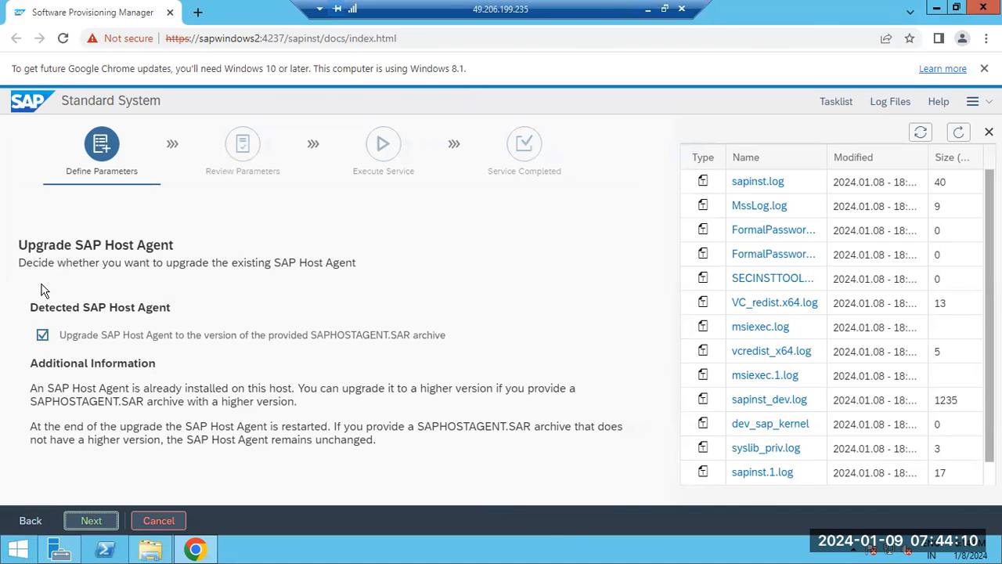
pyautogui.click(66, 265)
pyautogui.moveTo(66, 265); pyautogui.dragTo(361, 264)
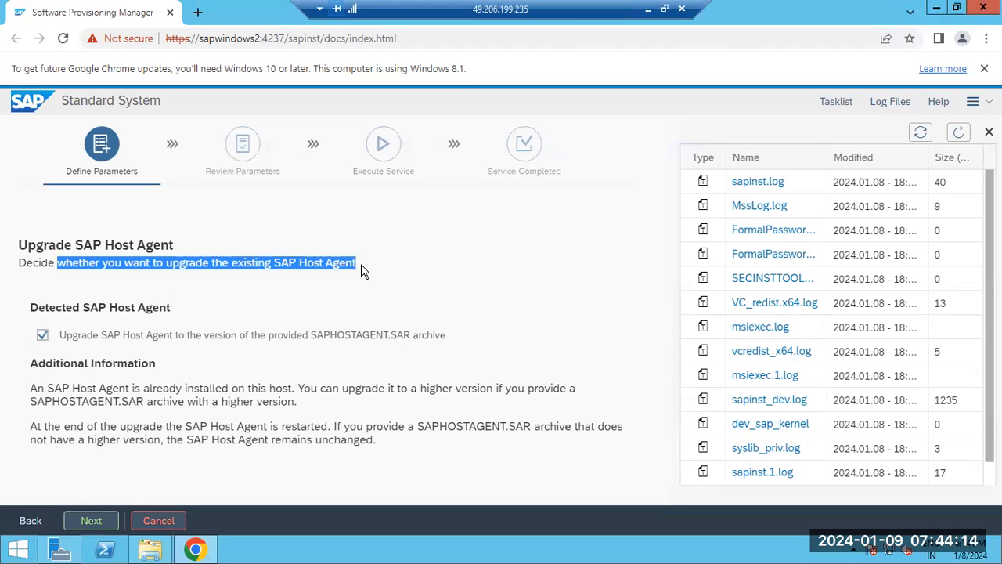
pyautogui.click(86, 519)
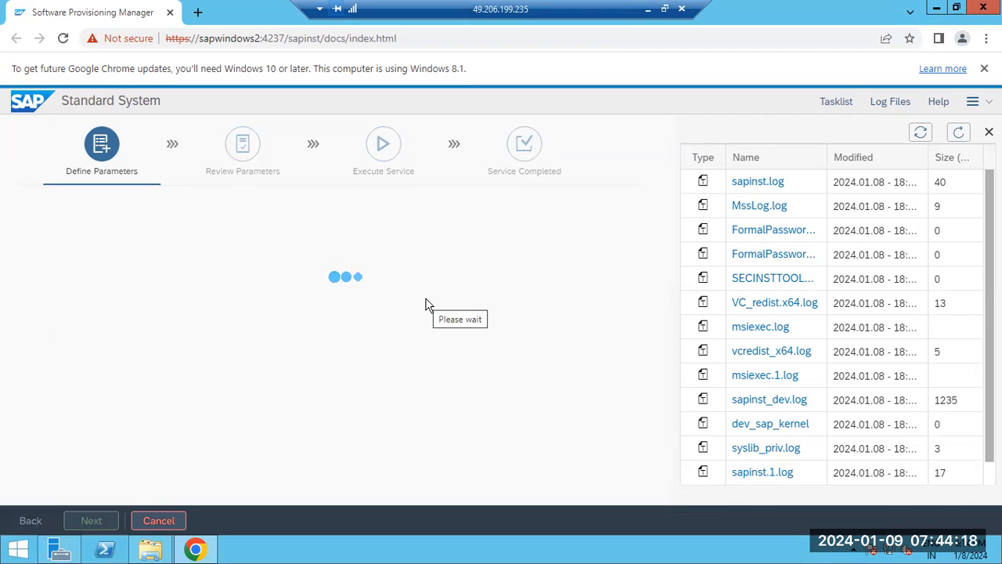
# Switch to the Paint notes and list SWPM, DB, KERNEL and HOSTAGENT on separate lines in the empty text box.
pyautogui.click(647, 9)
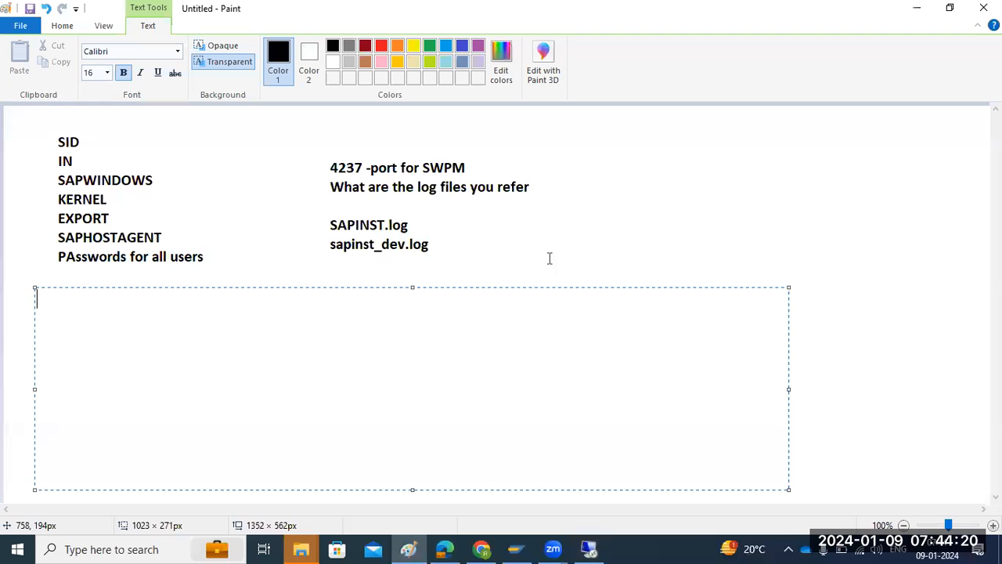
pyautogui.write('PM')
pyautogui.press('Return')
pyautogui.write('DB ')
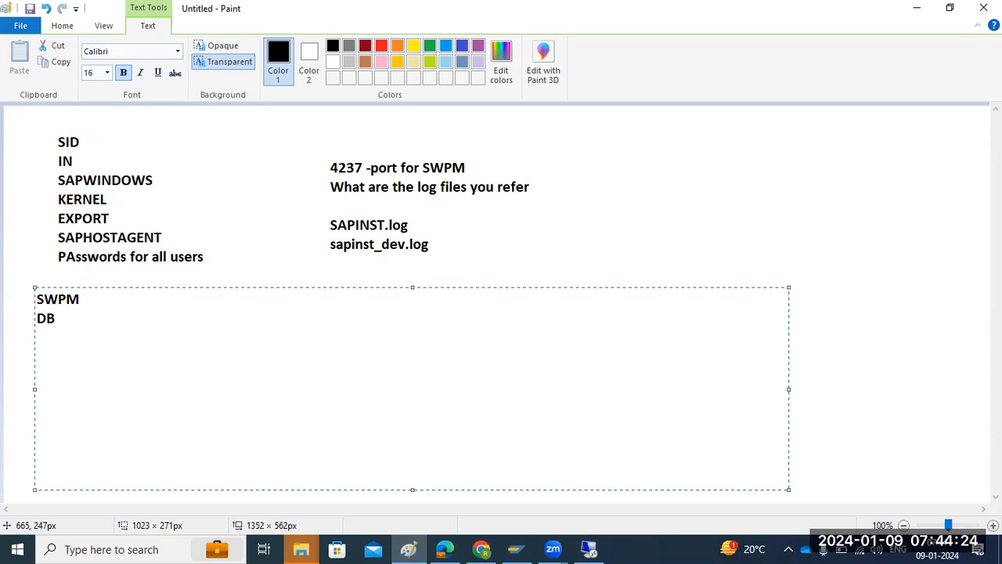
pyautogui.write('KERNEL ')
pyautogui.write('HOSTAGENT')
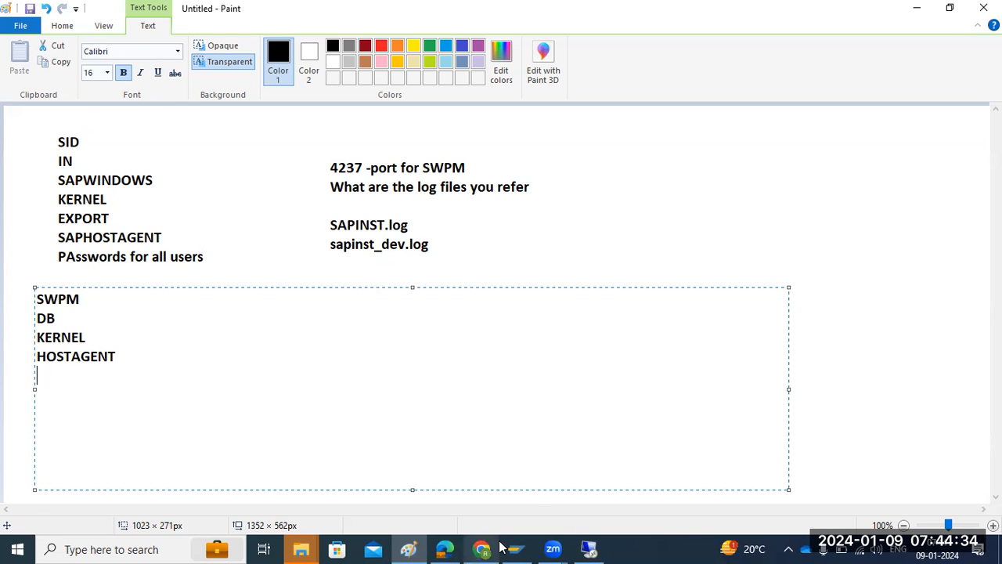
# Return to the remote session, set the package path to SAPHOSTAGENT61_61-80004825.SAR in E:\SAPSOFTWARES, and continue.
pyautogui.click(588, 548)
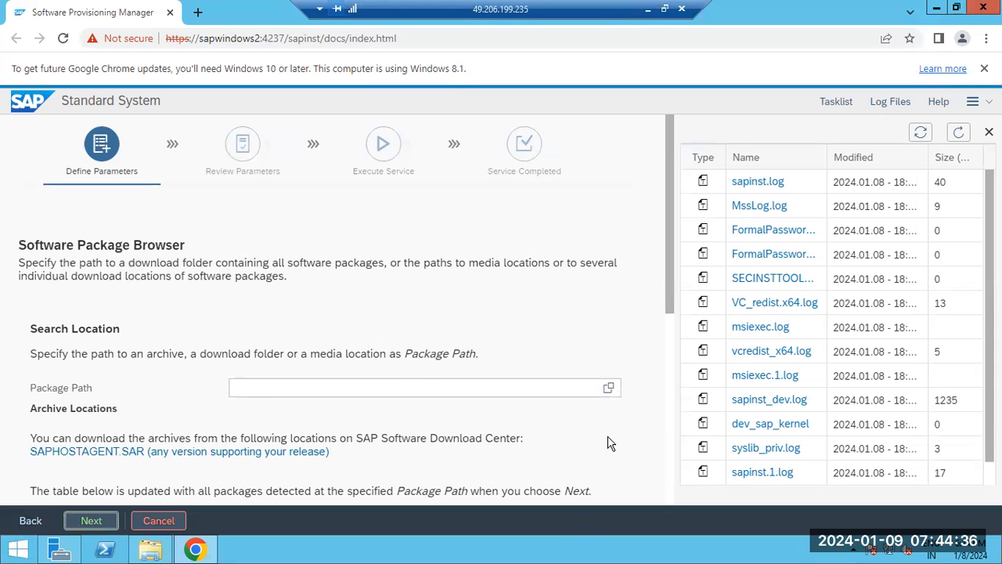
pyautogui.click(607, 388)
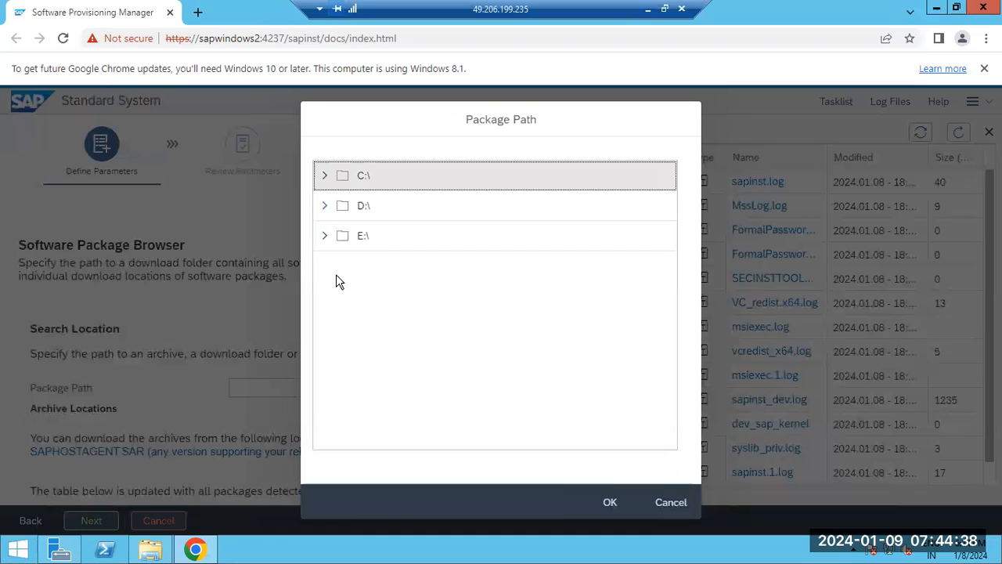
pyautogui.click(325, 234)
pyautogui.scroll(-2, 380, 389)
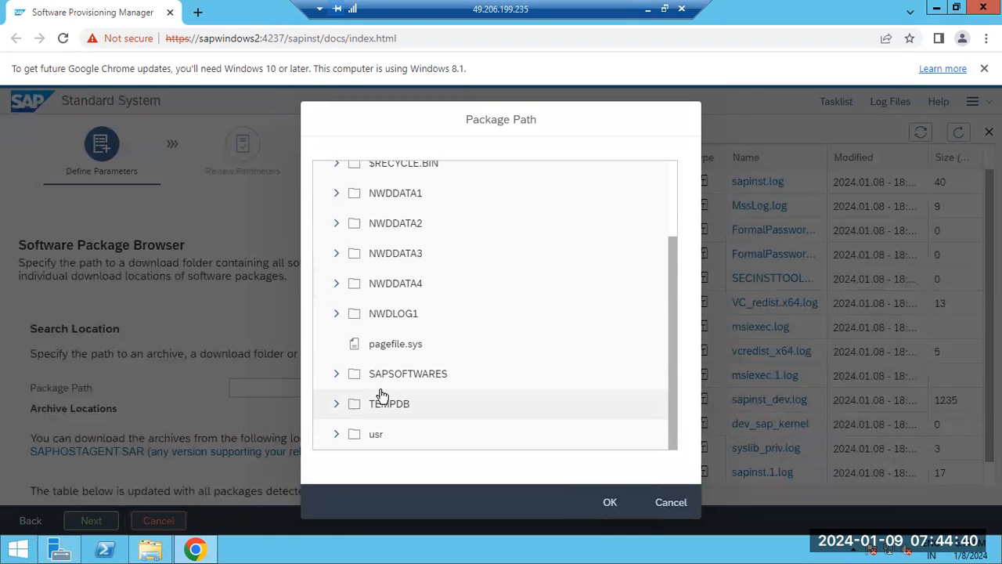
pyautogui.click(338, 375)
pyautogui.scroll(-3, 401, 398)
pyautogui.scroll(-1, 400, 397)
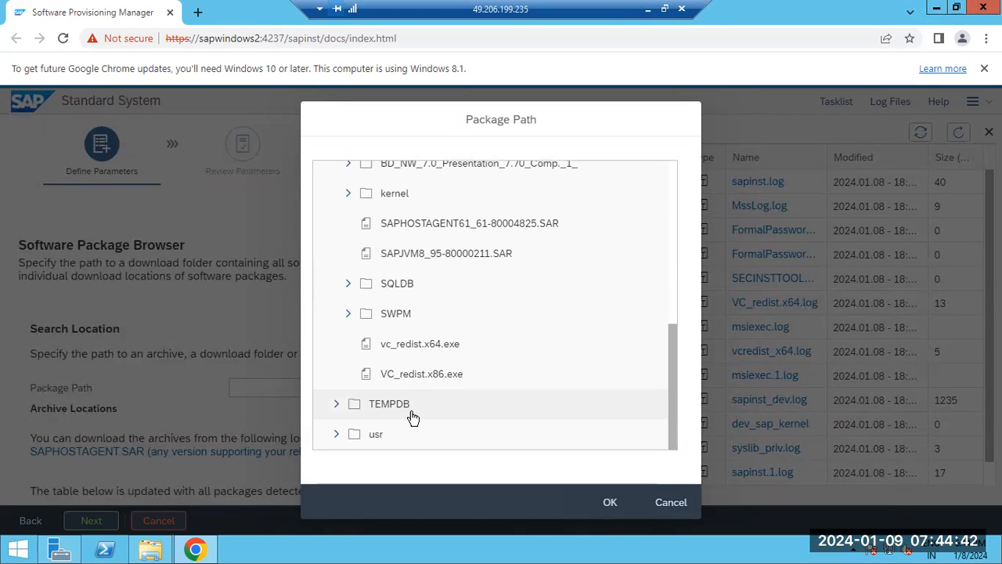
pyautogui.doubleClick(427, 225)
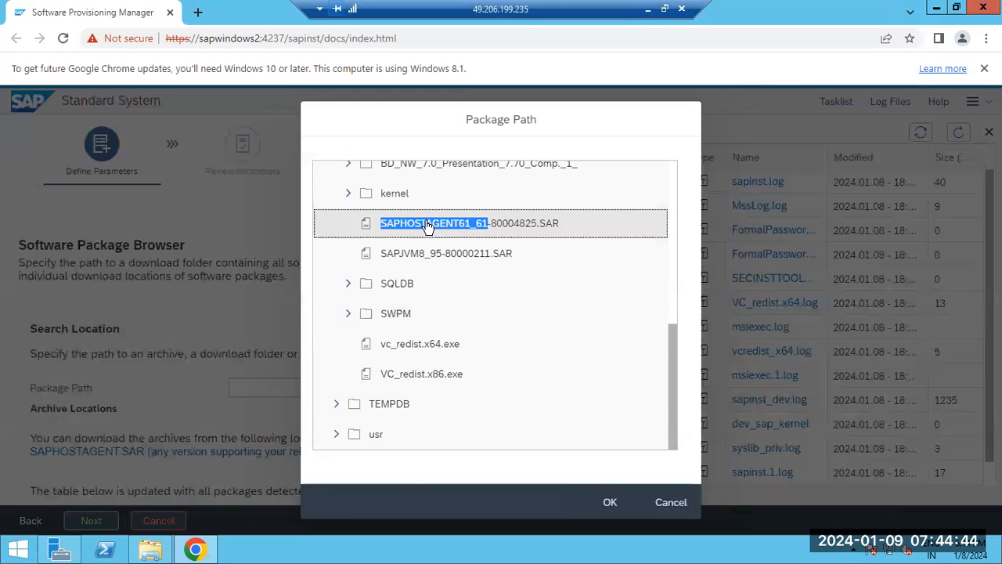
pyautogui.click(609, 502)
pyautogui.click(91, 520)
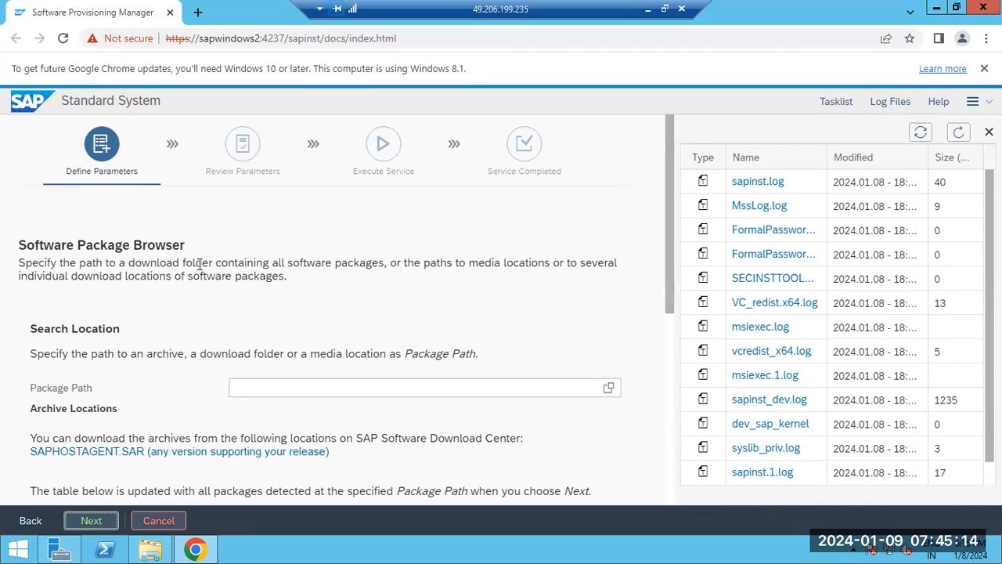
# Check the detected SAPHOSTAGENT.SAR package's location and status, then continue the installation and reload the log list.
pyautogui.scroll(-5, 213, 313)
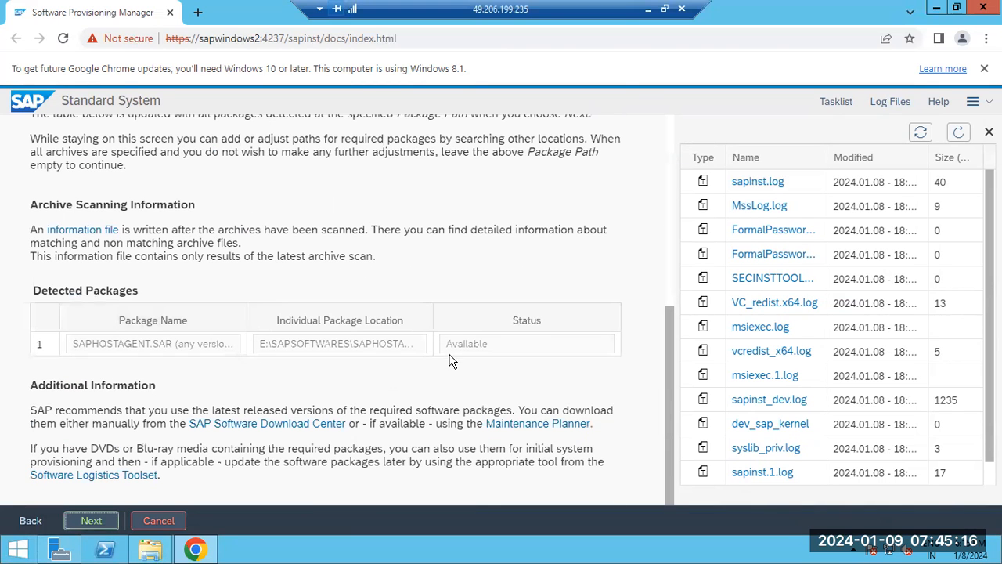
pyautogui.click(460, 354)
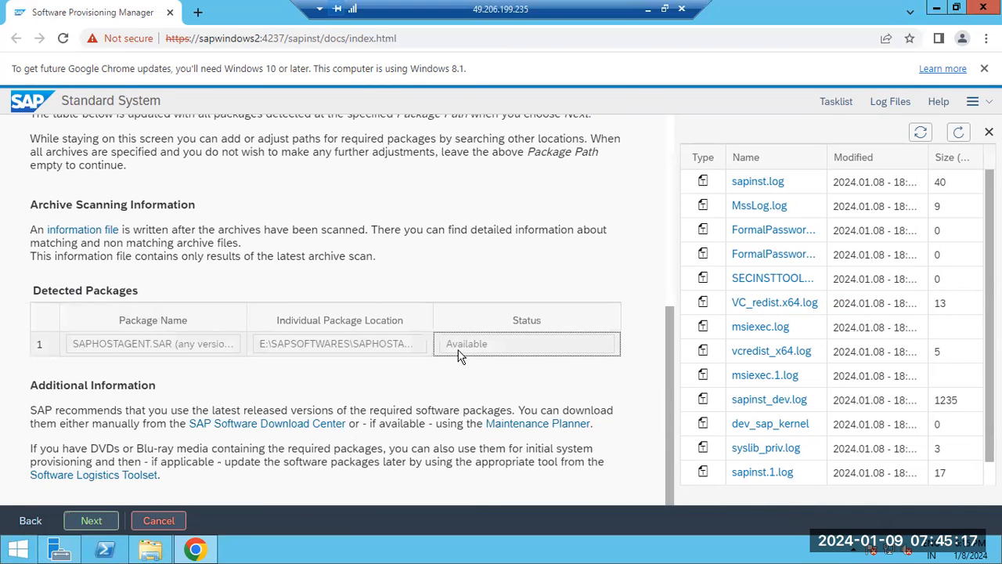
pyautogui.click(91, 520)
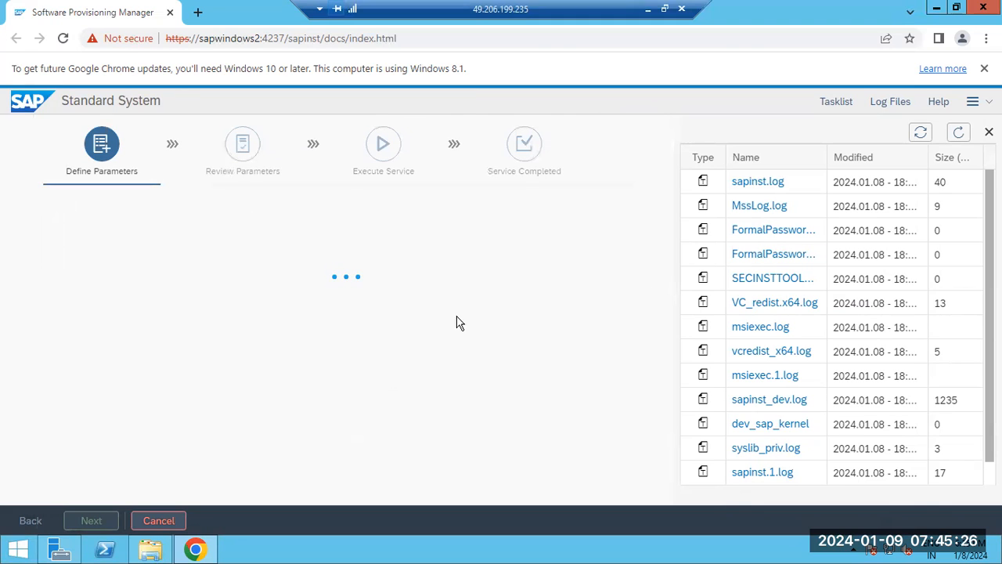
pyautogui.click(959, 133)
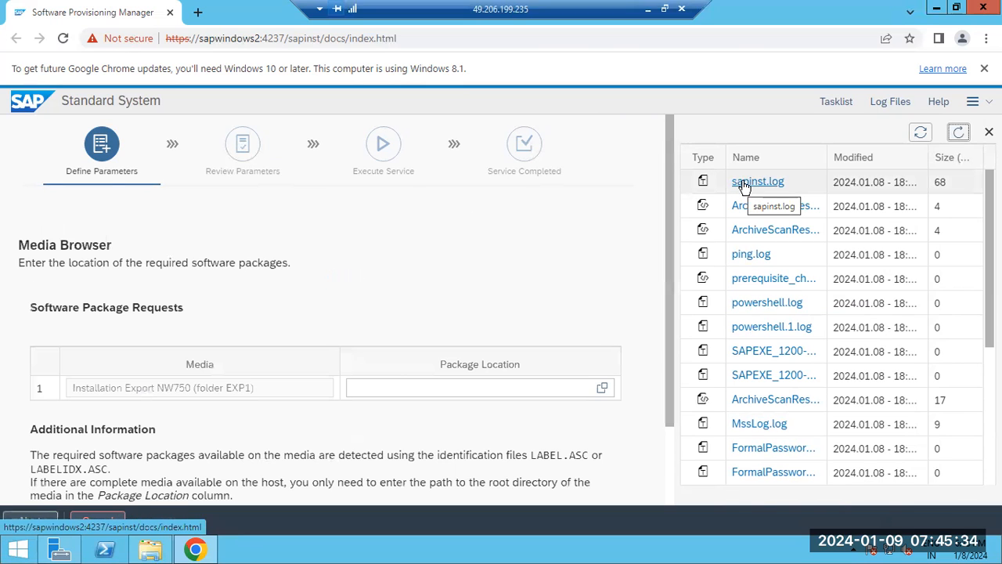
# Examine the contents of E:\SAPSOFTWARES\51050829_3 while choosing a package location for Installation Export NW750.
pyautogui.moveTo(69, 391); pyautogui.dragTo(140, 399)
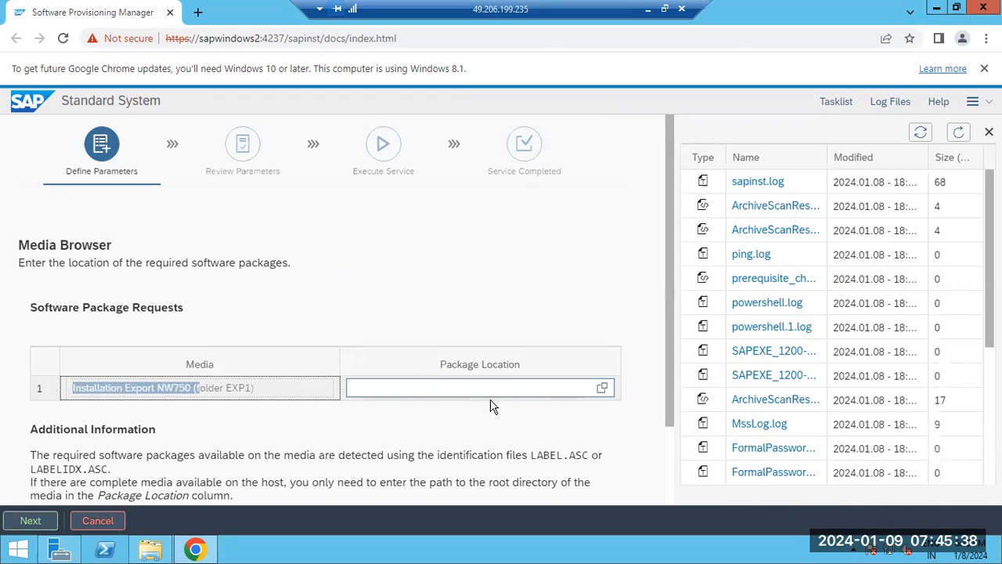
pyautogui.click(601, 392)
pyautogui.click(602, 392)
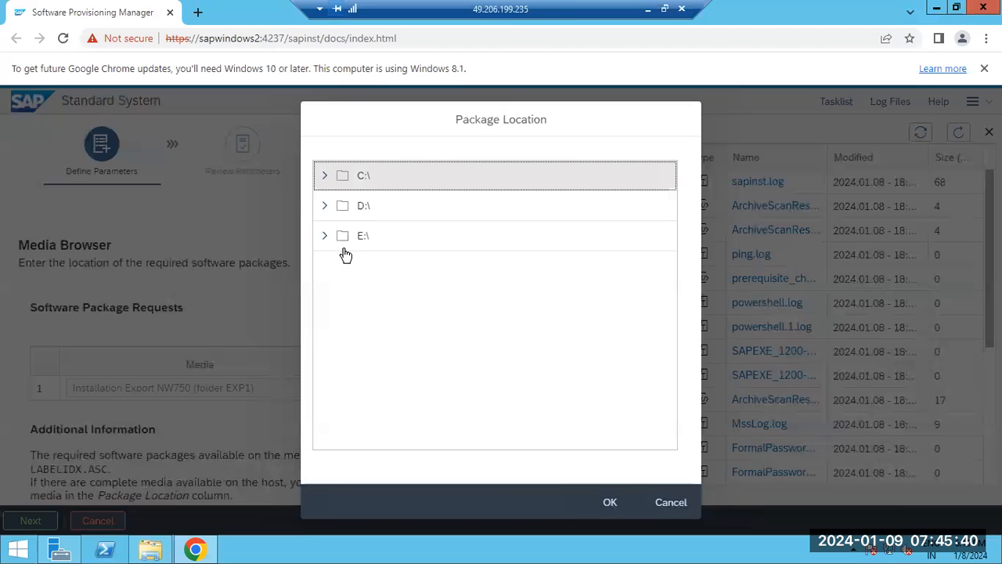
pyautogui.click(326, 237)
pyautogui.scroll(-3, 393, 313)
pyautogui.click(337, 378)
pyautogui.scroll(-1, 374, 364)
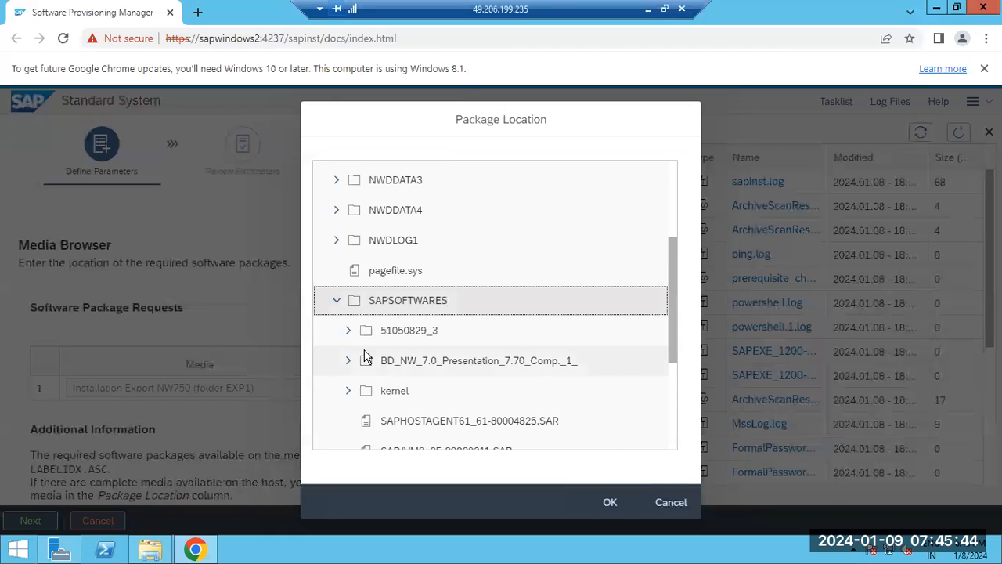
pyautogui.click(352, 333)
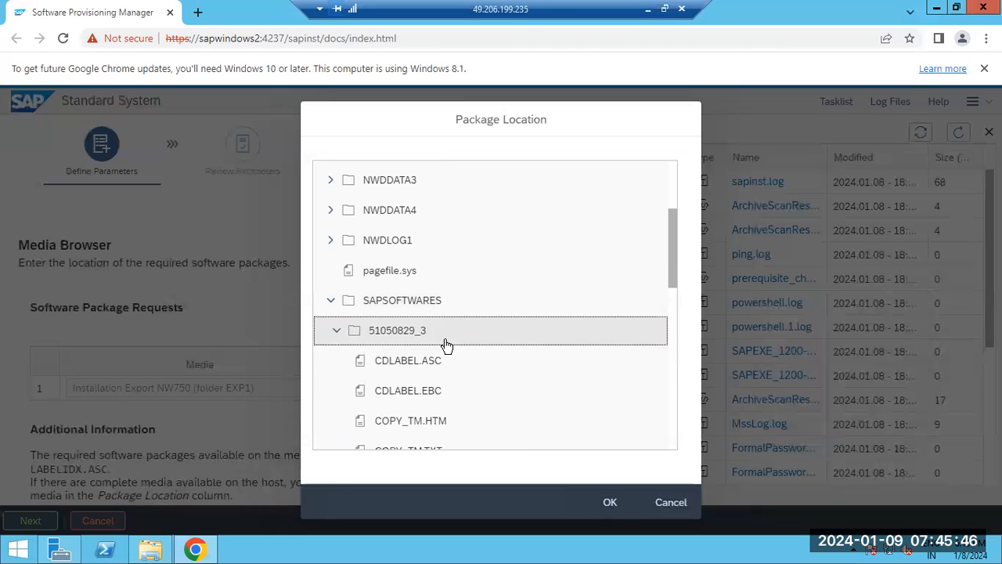
pyautogui.scroll(-3, 446, 347)
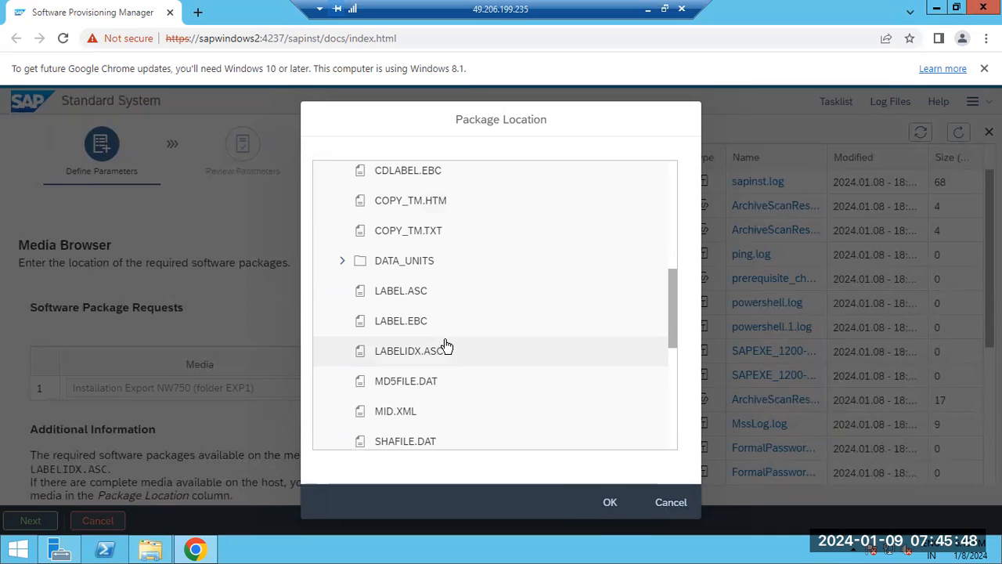
# Try to continue with E:\NWDDATA1 as the location of Installation Export NW750, then read and dismiss the error.
pyautogui.scroll(10, 402, 302)
pyautogui.click(332, 298)
pyautogui.click(332, 298)
pyautogui.click(394, 295)
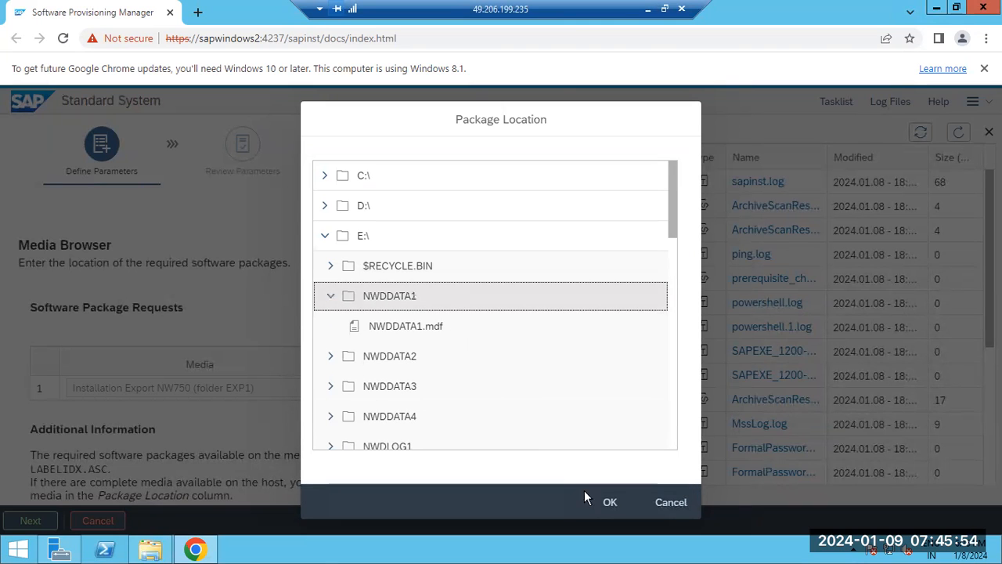
pyautogui.click(614, 503)
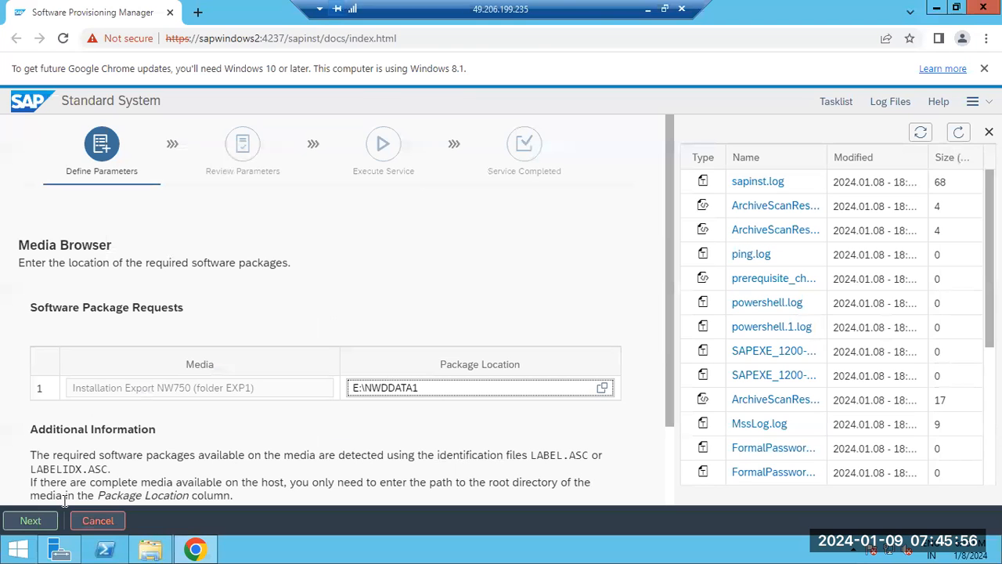
pyautogui.click(41, 523)
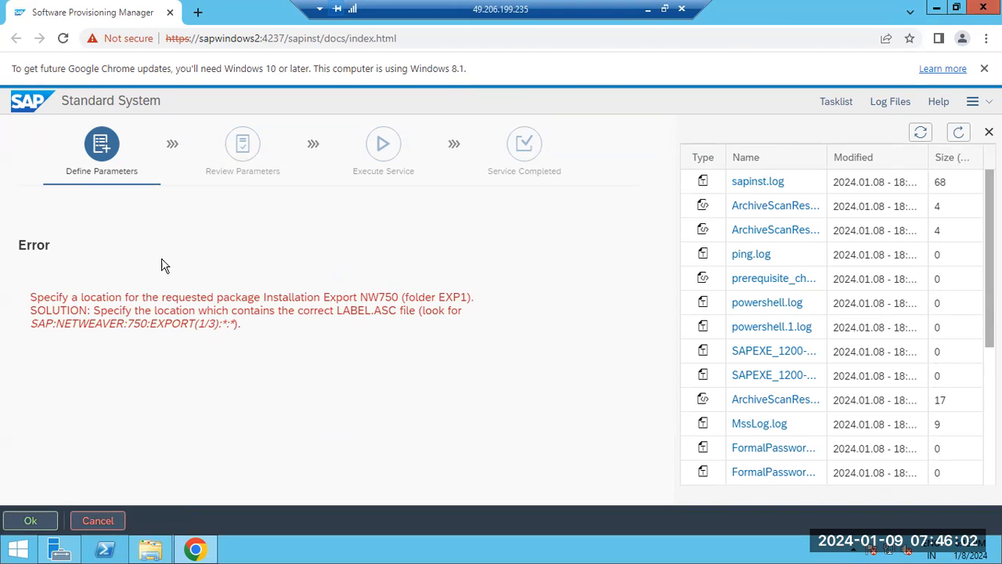
pyautogui.moveTo(75, 298); pyautogui.dragTo(350, 310)
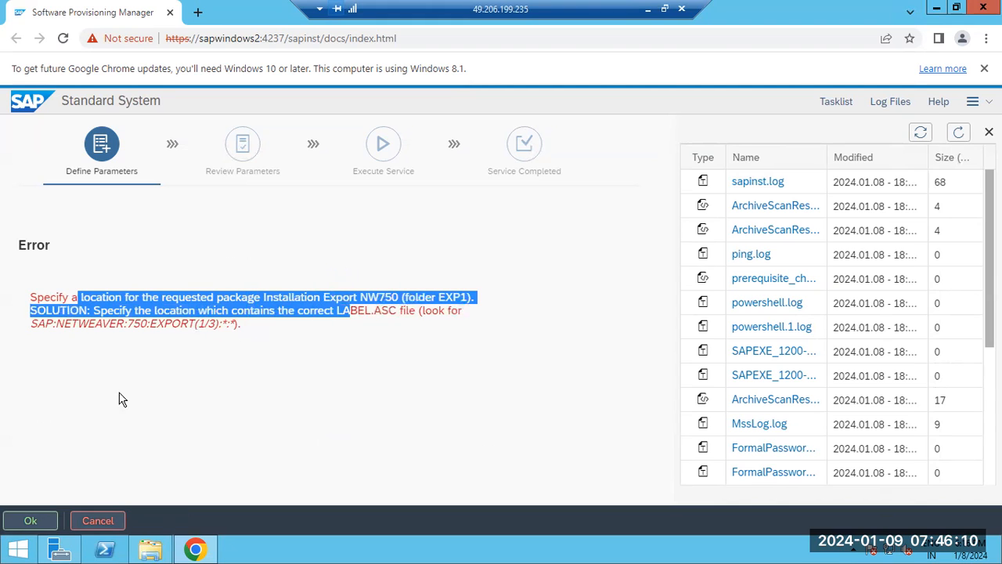
pyautogui.click(23, 521)
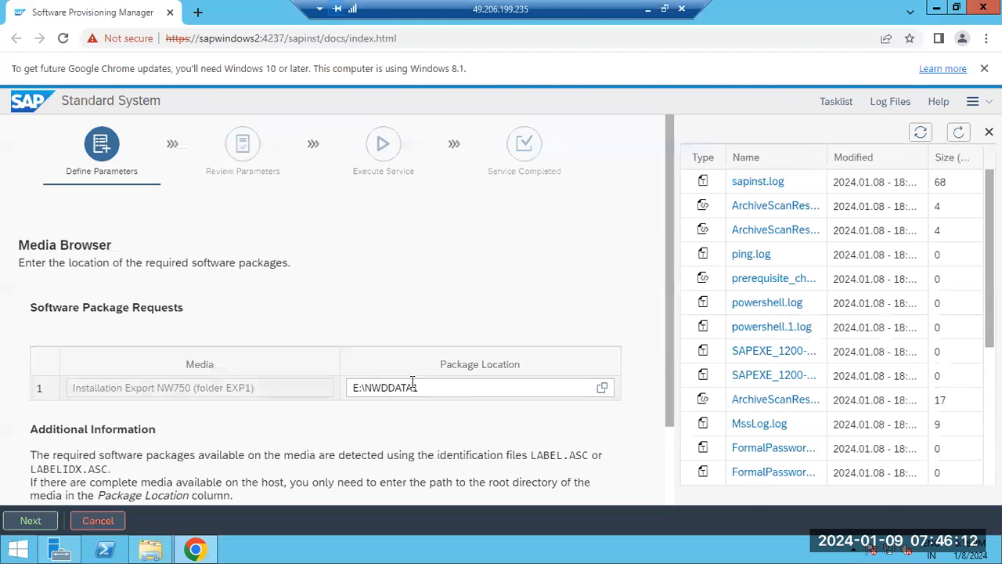
# Set the package location of Installation Export NW750 to E:\SAPSOFTWARES\51050829_3 and continue the installation.
pyautogui.click(601, 387)
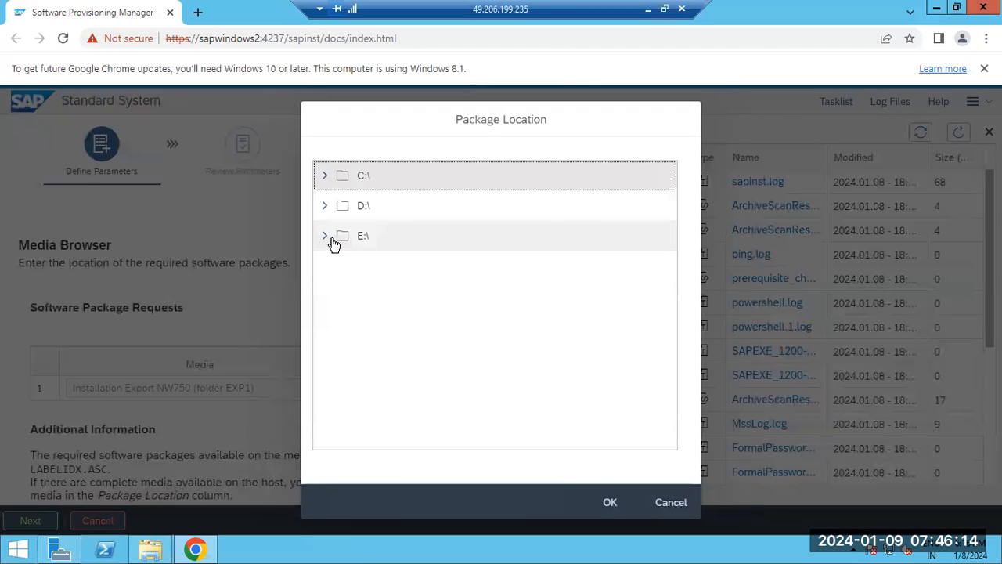
pyautogui.click(325, 236)
pyautogui.scroll(-1, 379, 290)
pyautogui.scroll(-1, 384, 300)
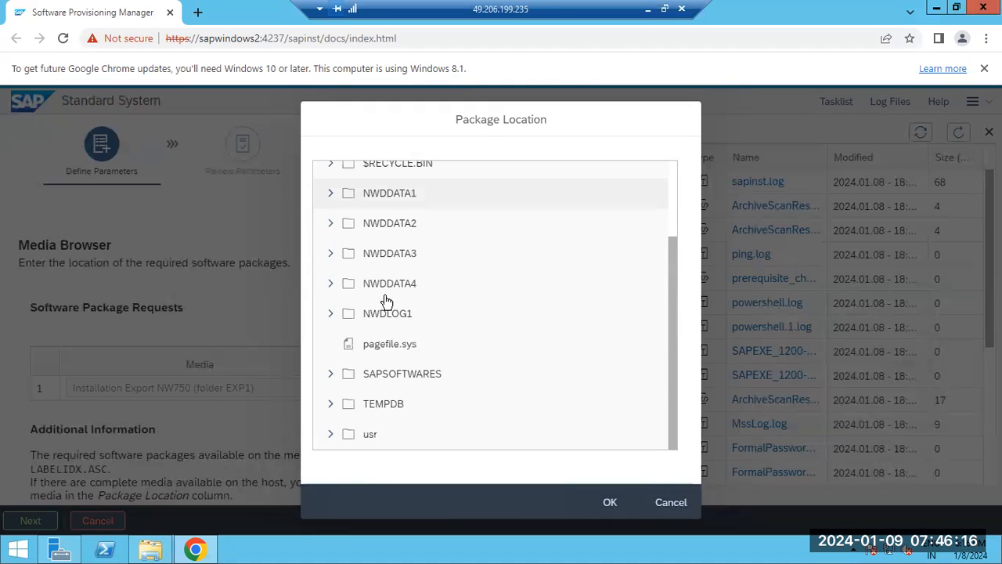
pyautogui.click(333, 374)
pyautogui.scroll(-1, 337, 360)
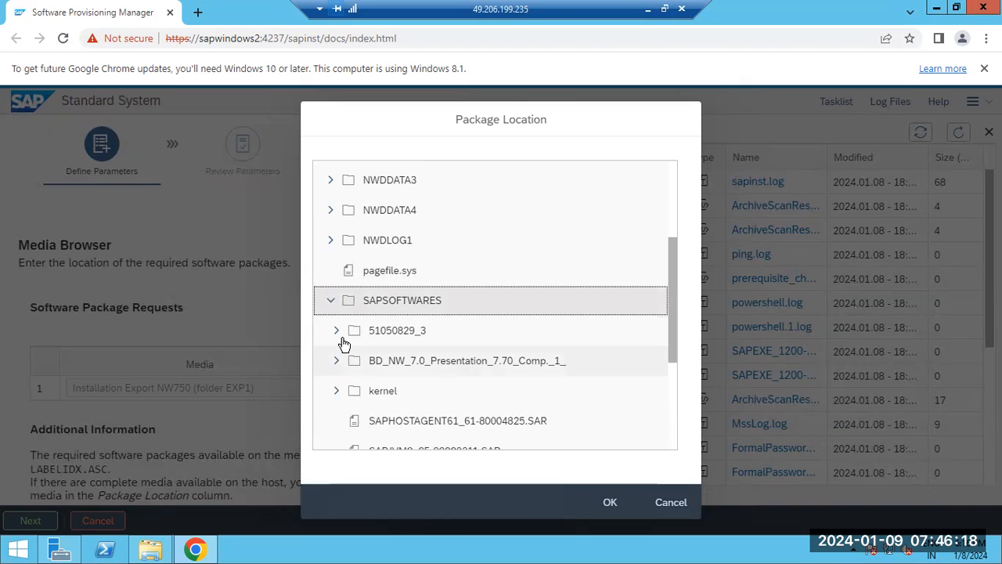
pyautogui.click(338, 332)
pyautogui.doubleClick(406, 333)
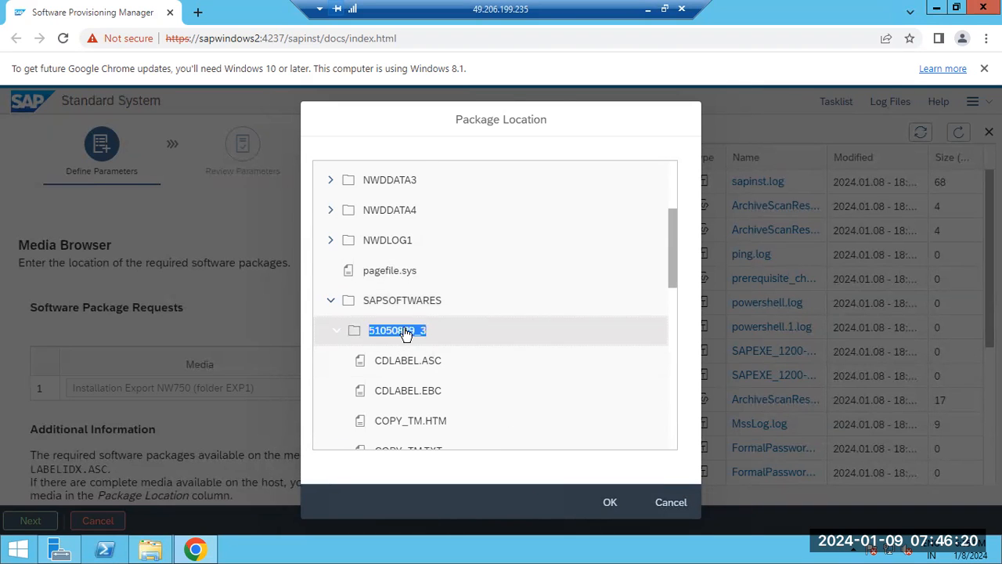
pyautogui.click(609, 502)
pyautogui.click(47, 519)
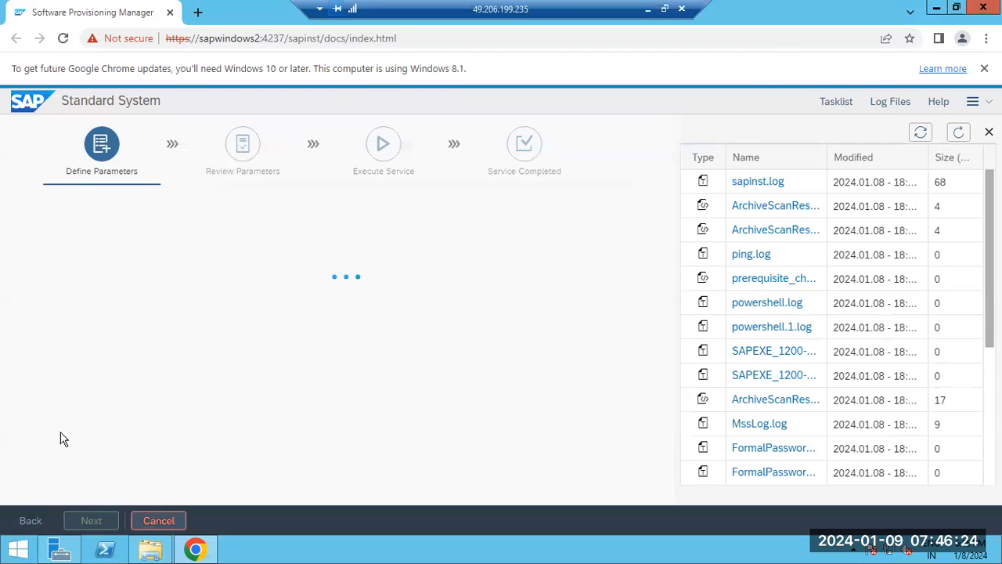
# Check sapinst.log for the signature entries of the EXP1 data unit, then reopen the log during export verification.
pyautogui.click(769, 182)
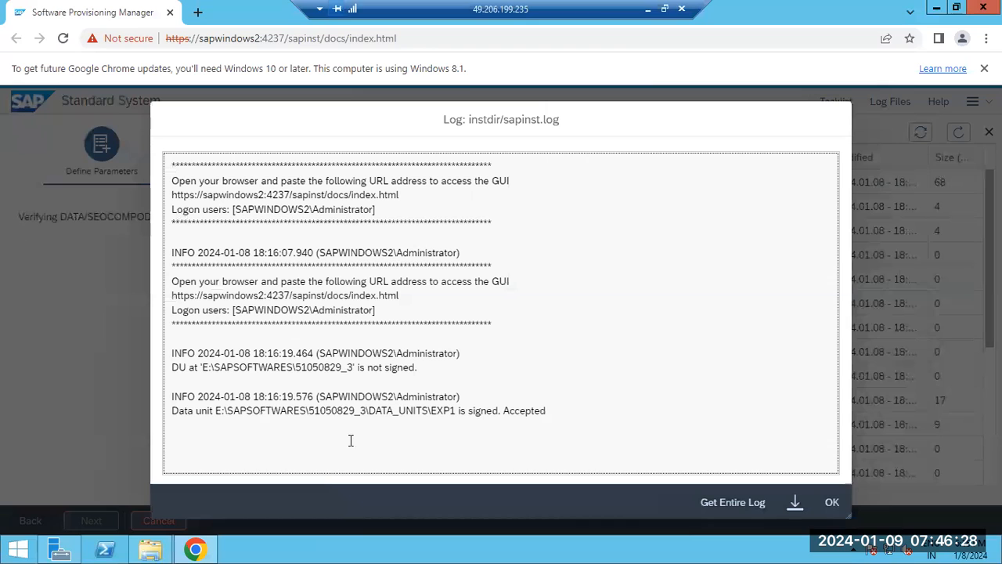
pyautogui.moveTo(216, 411); pyautogui.dragTo(367, 409)
pyautogui.moveTo(460, 411); pyautogui.dragTo(498, 410)
pyautogui.moveTo(428, 412); pyautogui.dragTo(561, 411)
pyautogui.click(831, 501)
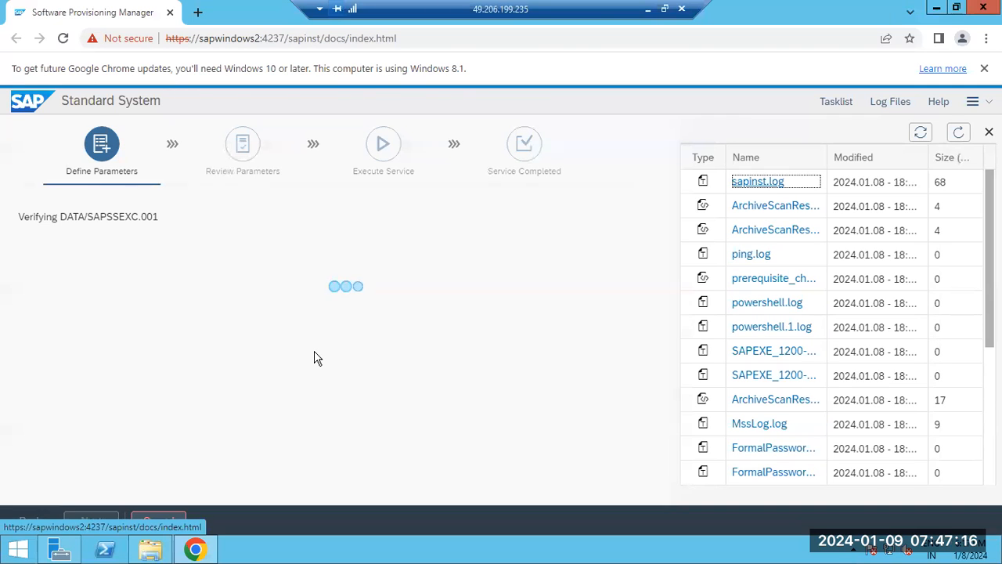
pyautogui.click(750, 181)
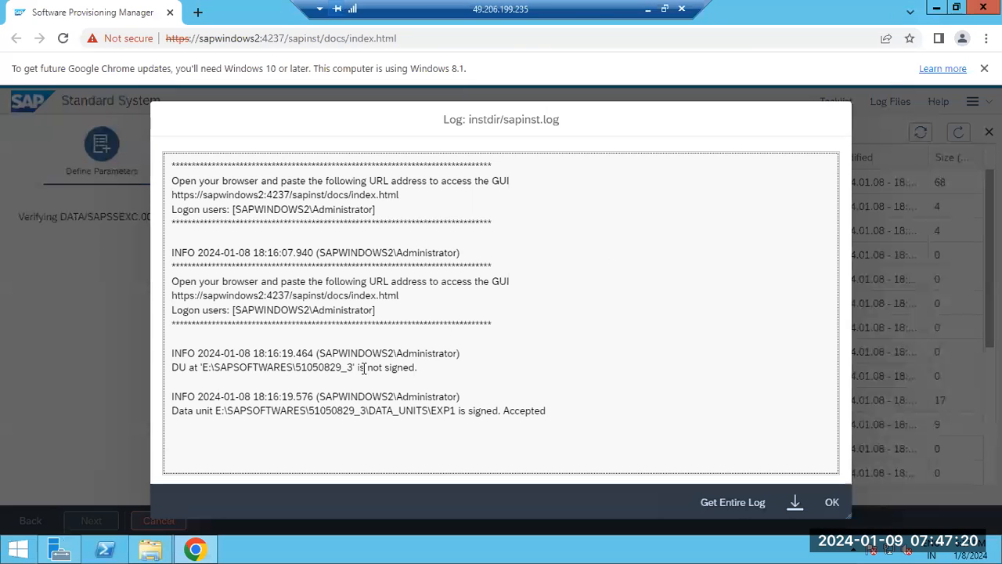
# Read the signature entries for E:\SAPSOFTWARES\51050829_3 and its EXP1 data unit in sapinst.log, and close the log.
pyautogui.moveTo(318, 367); pyautogui.dragTo(419, 368)
pyautogui.moveTo(459, 397); pyautogui.dragTo(508, 419)
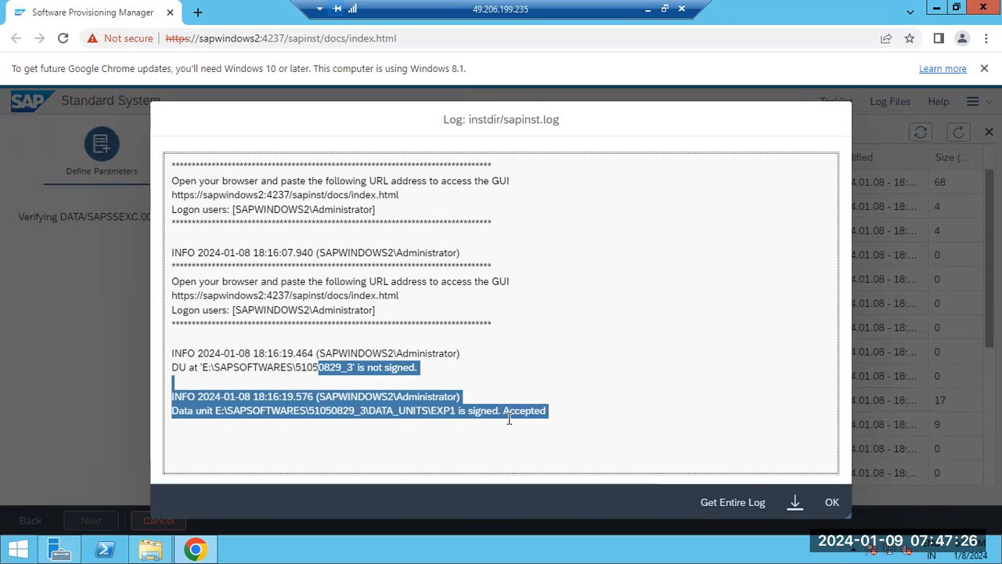
pyautogui.click(833, 505)
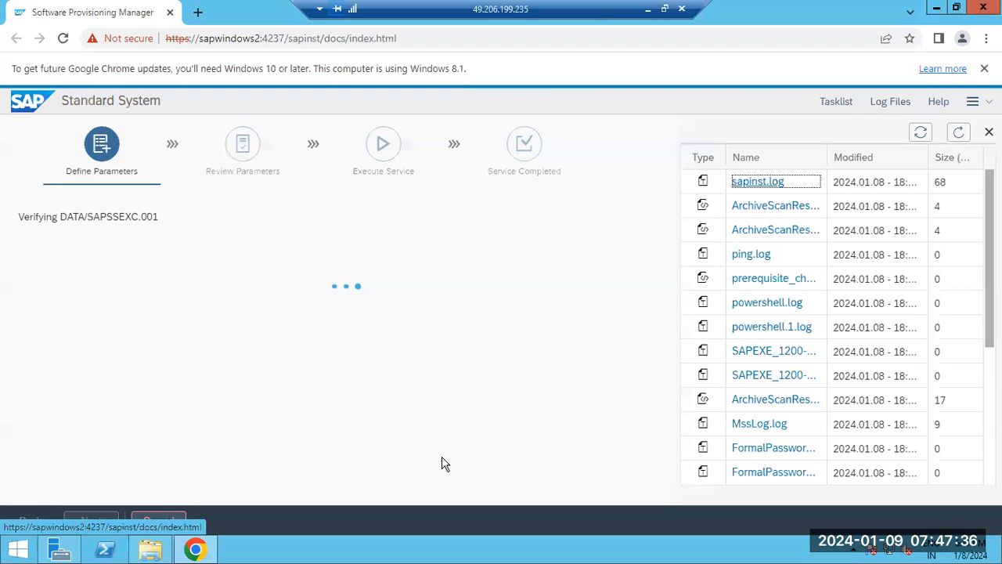
# Check which export file is being verified and refresh the logs table.
pyautogui.click(959, 133)
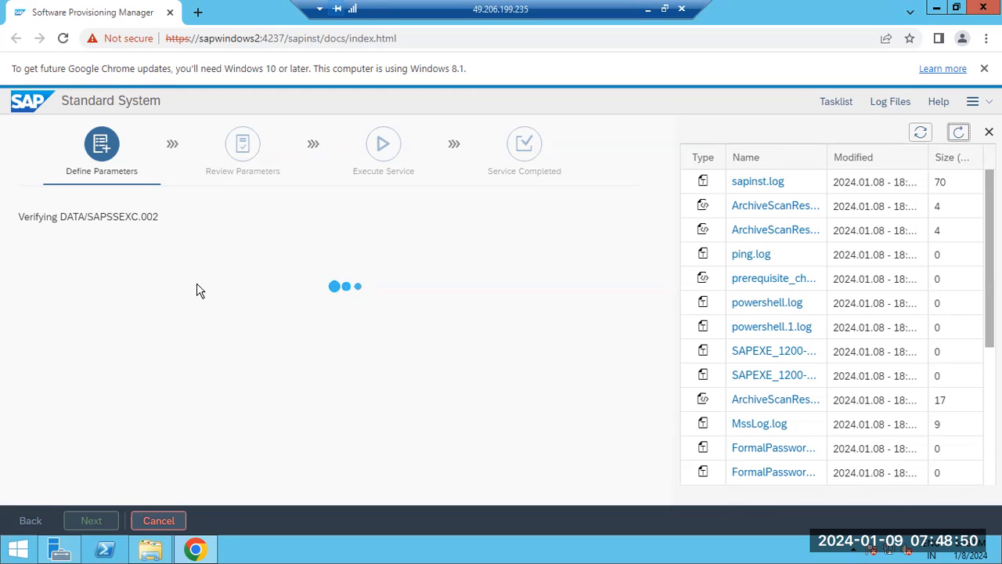
pyautogui.moveTo(138, 216); pyautogui.dragTo(160, 217)
pyautogui.click(171, 308)
pyautogui.click(960, 133)
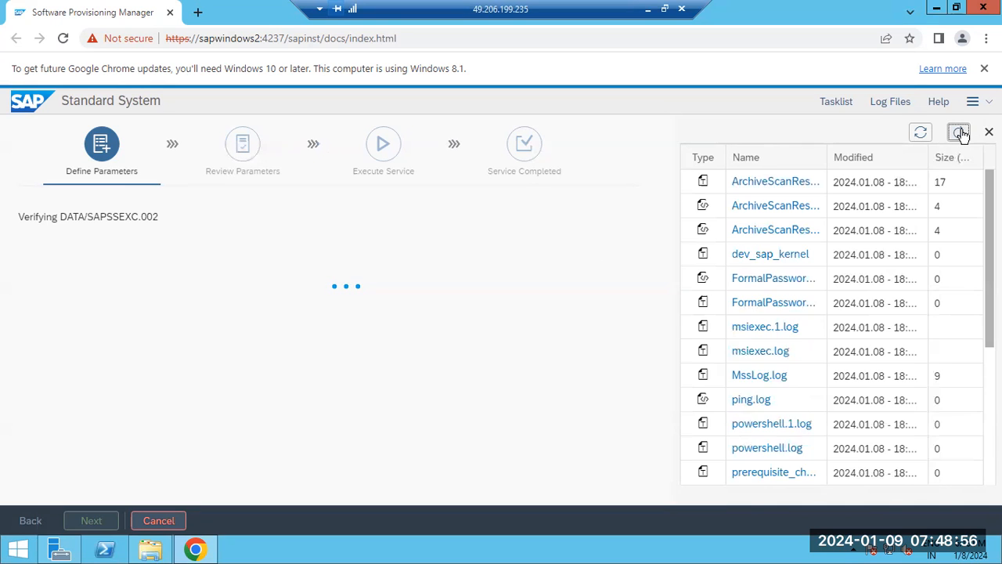
# Open sapinst.log, review the signature and integrity entries of data units EXP1, EXP3 and EXP2, and close it.
pyautogui.click(780, 183)
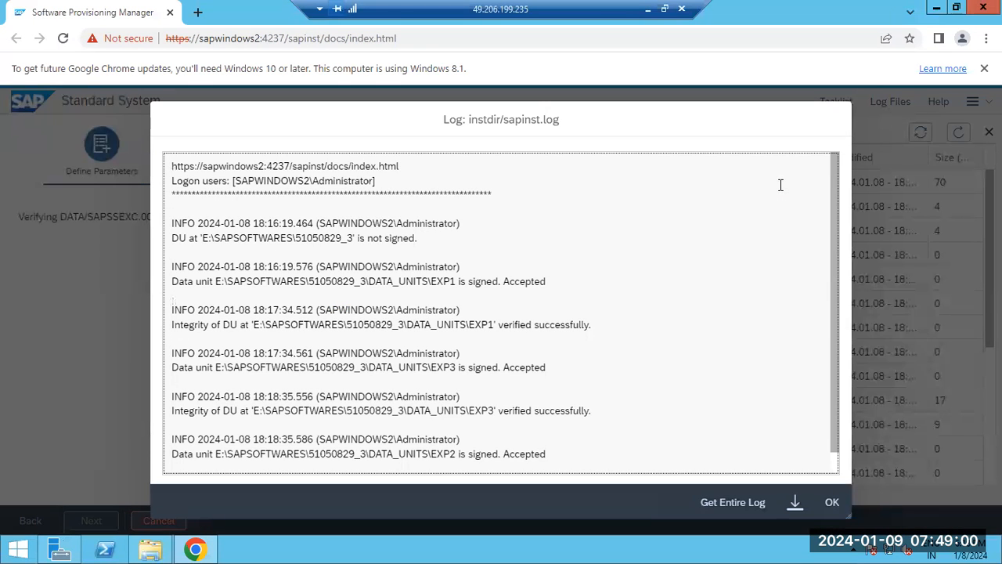
pyautogui.scroll(-1, 779, 185)
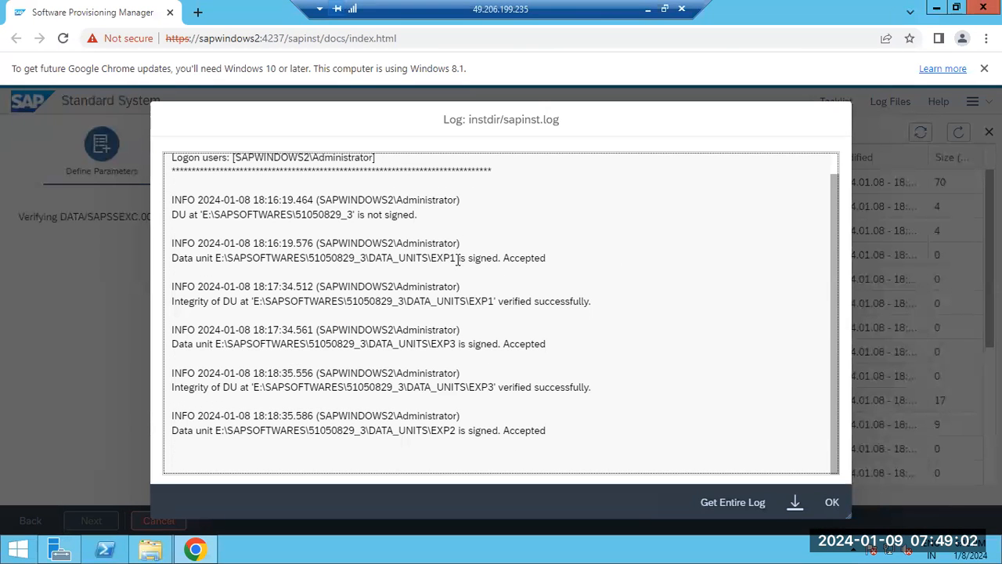
pyautogui.moveTo(458, 259); pyautogui.dragTo(525, 258)
pyautogui.moveTo(521, 302); pyautogui.dragTo(564, 313)
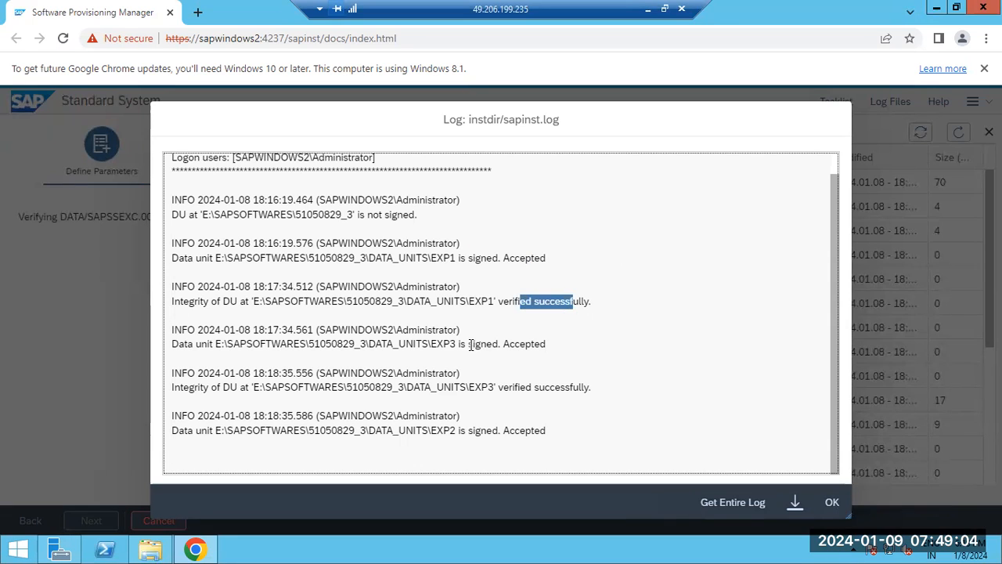
pyautogui.moveTo(468, 344); pyautogui.dragTo(498, 344)
pyautogui.moveTo(481, 386); pyautogui.dragTo(553, 387)
pyautogui.moveTo(493, 430); pyautogui.dragTo(532, 430)
pyautogui.click(583, 440)
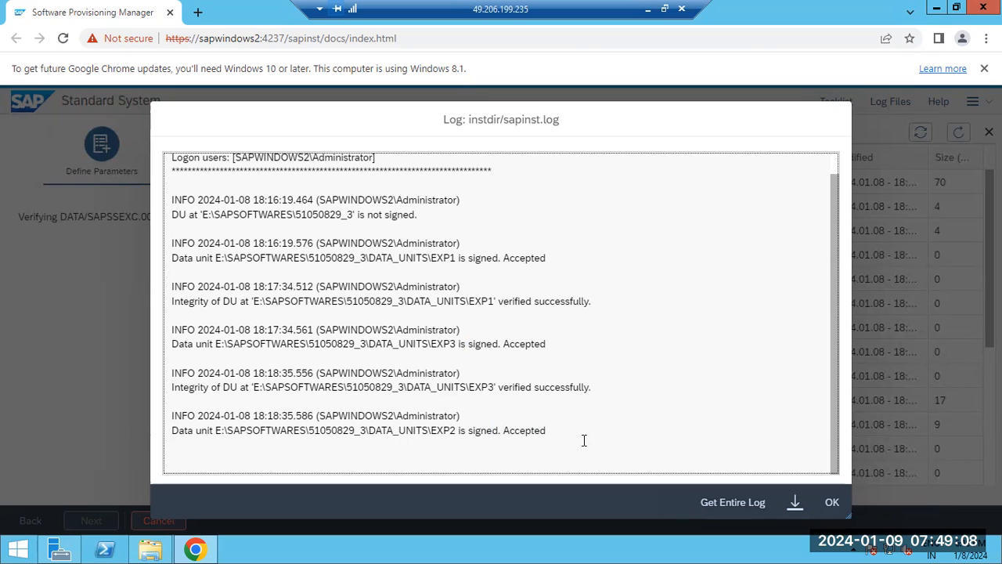
pyautogui.click(832, 504)
# Look into E:\SAPSOFTWARES\51050829_3 in File Explorer to locate the DATA_UNITS folder, and return to the Software Provisioning Manager in Chrome.
pyautogui.click(150, 548)
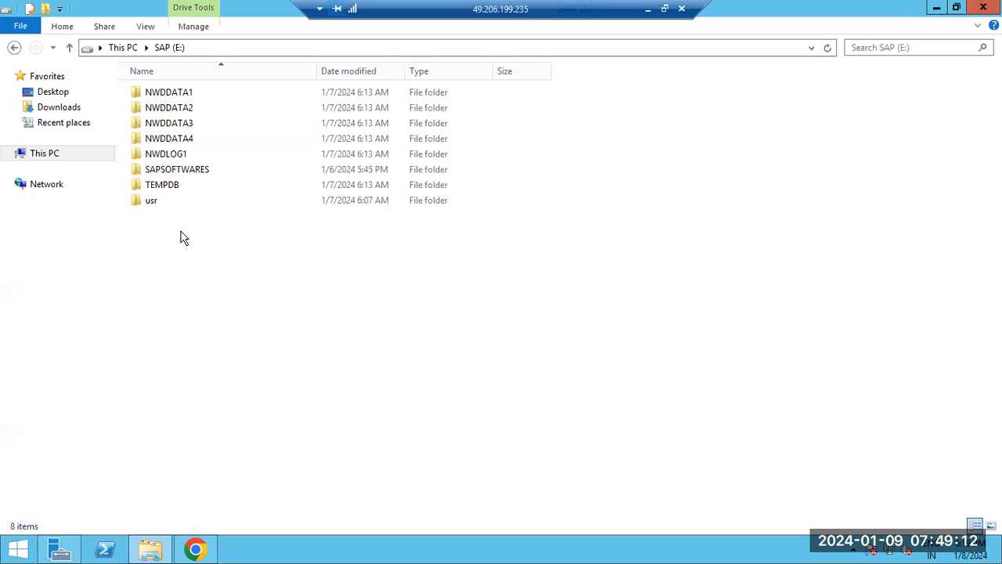
pyautogui.doubleClick(176, 170)
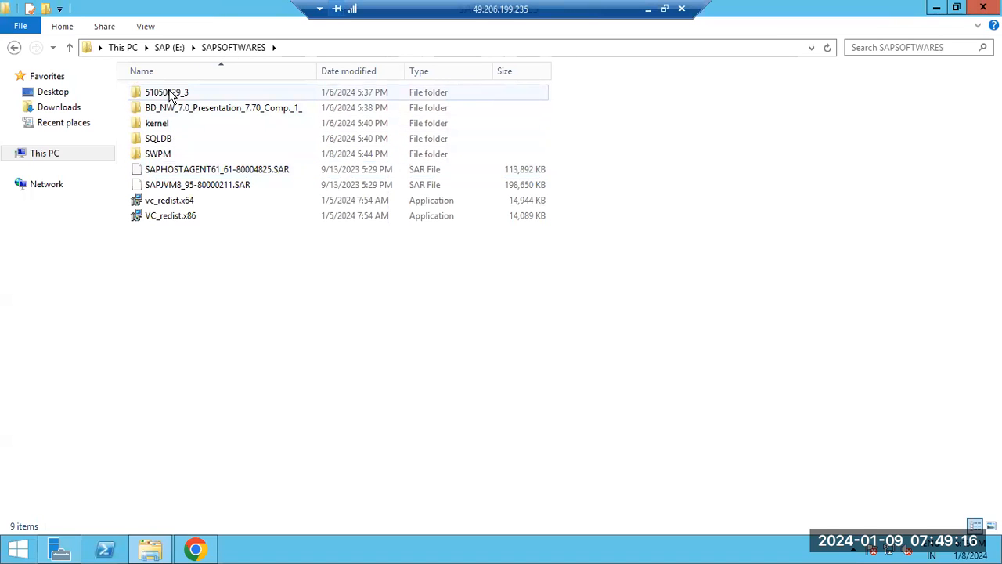
pyautogui.doubleClick(171, 93)
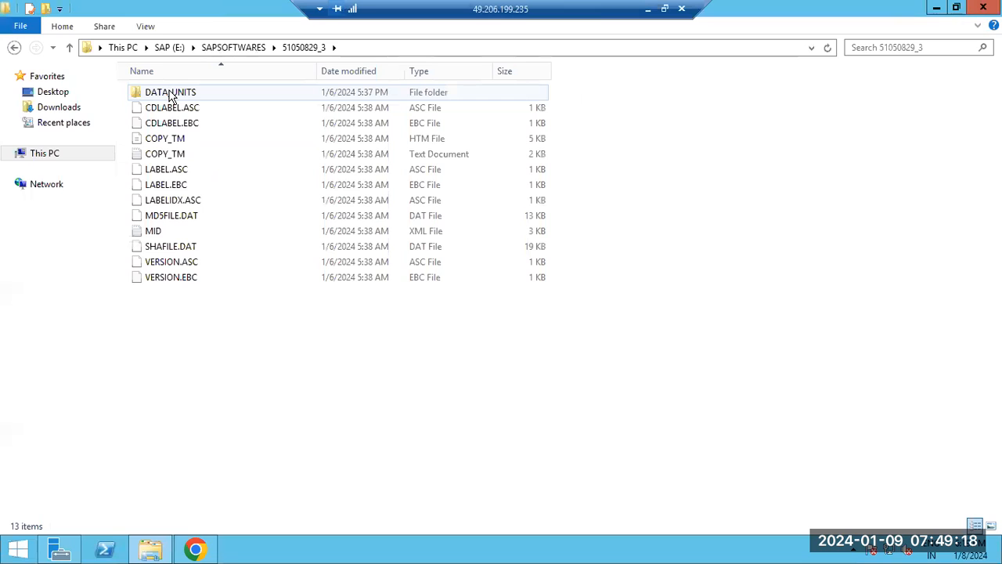
pyautogui.click(196, 548)
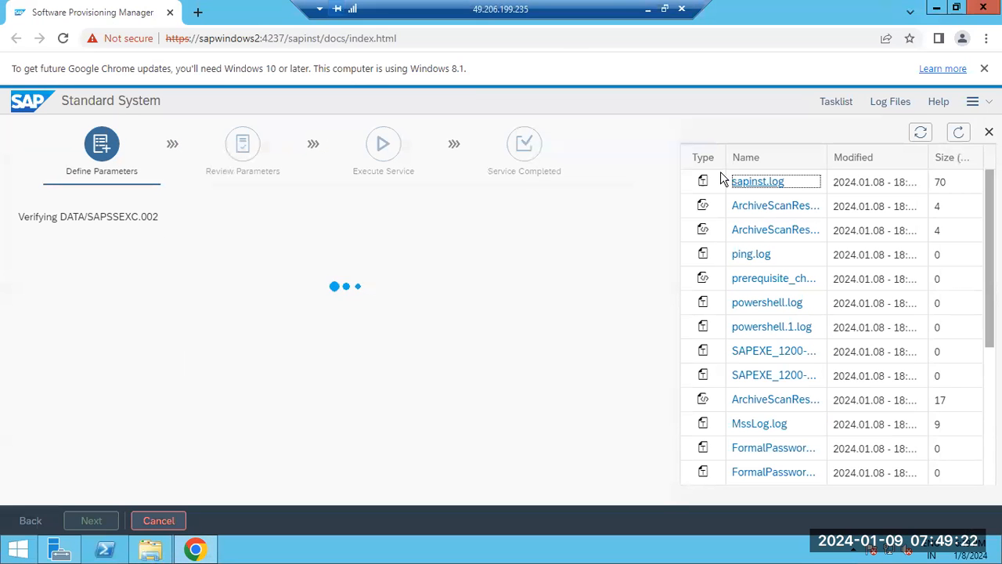
# Refresh the logs table and recheck the latest data unit entries at the end of sapinst.log.
pyautogui.click(960, 133)
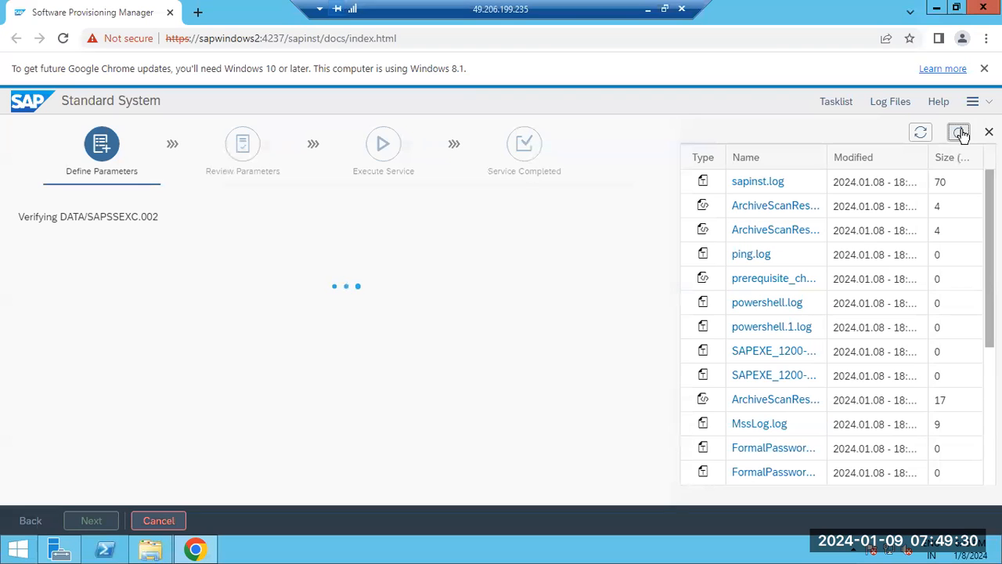
pyautogui.click(756, 182)
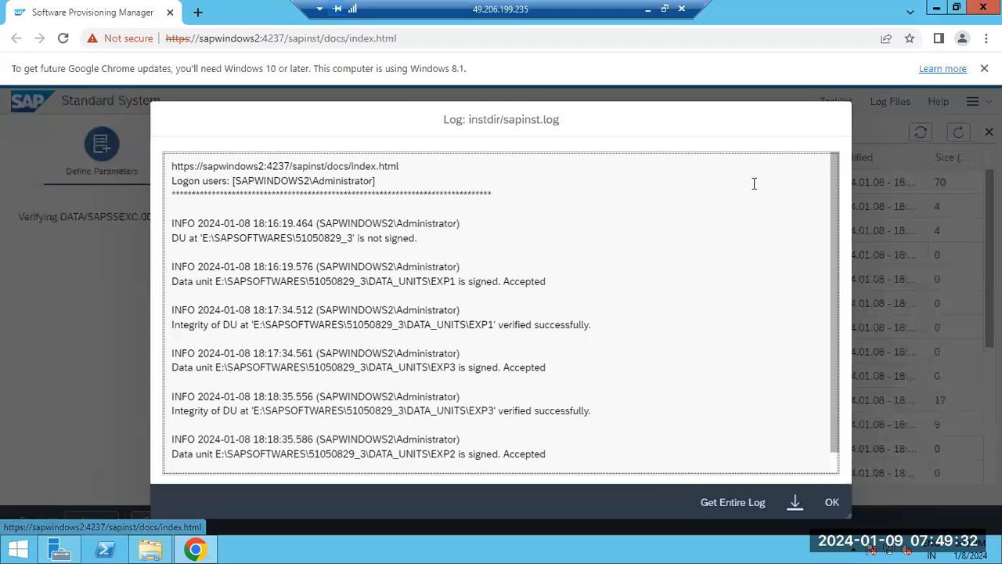
pyautogui.scroll(-1, 754, 184)
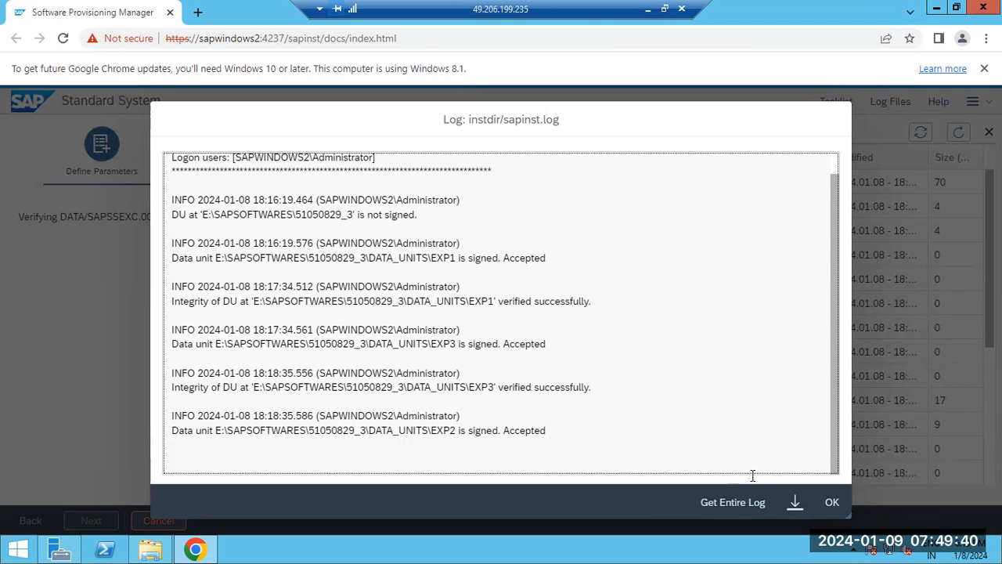
pyautogui.click(832, 502)
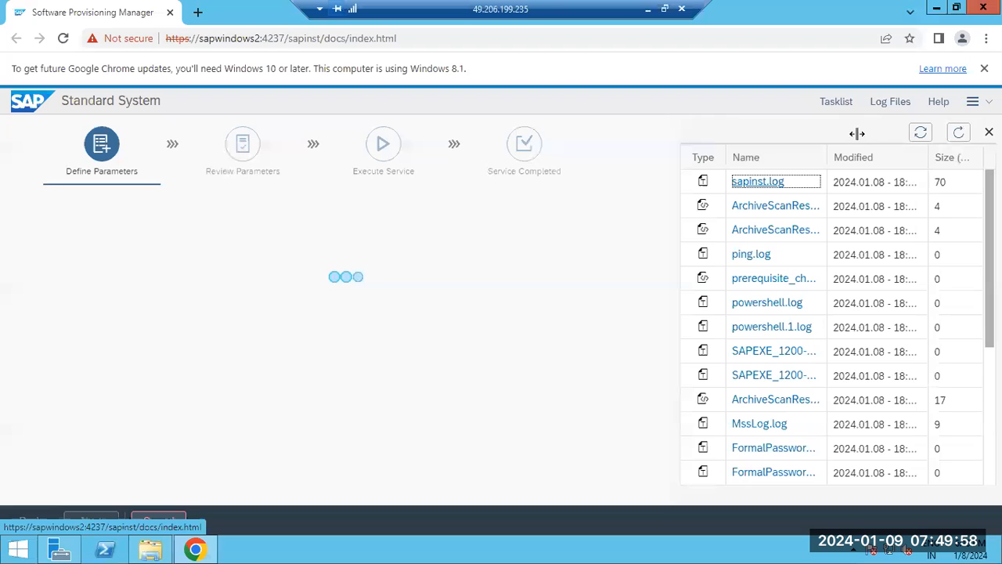
# Refresh the logs table repeatedly to follow the installer up to the database server free space check.
pyautogui.click(959, 133)
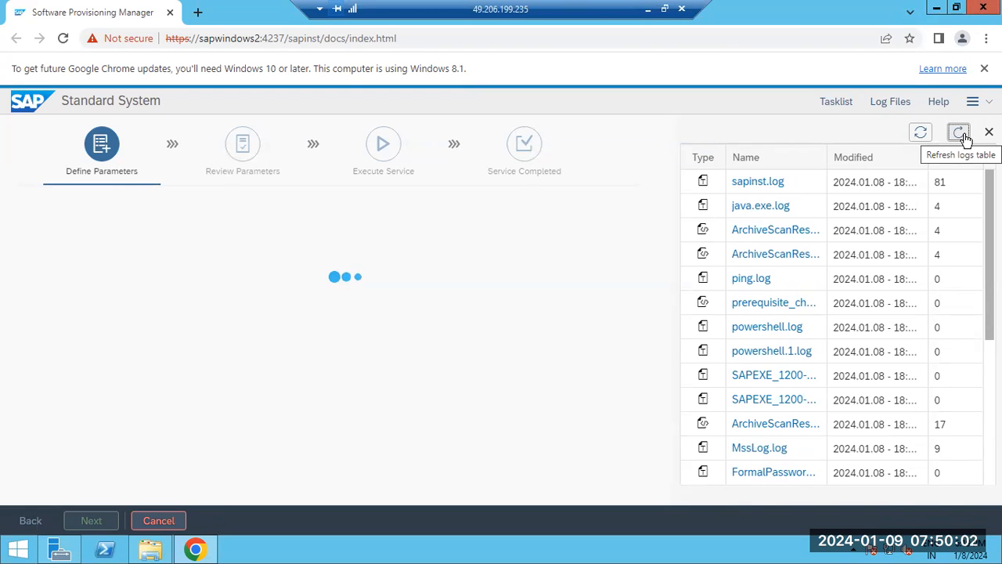
pyautogui.click(963, 135)
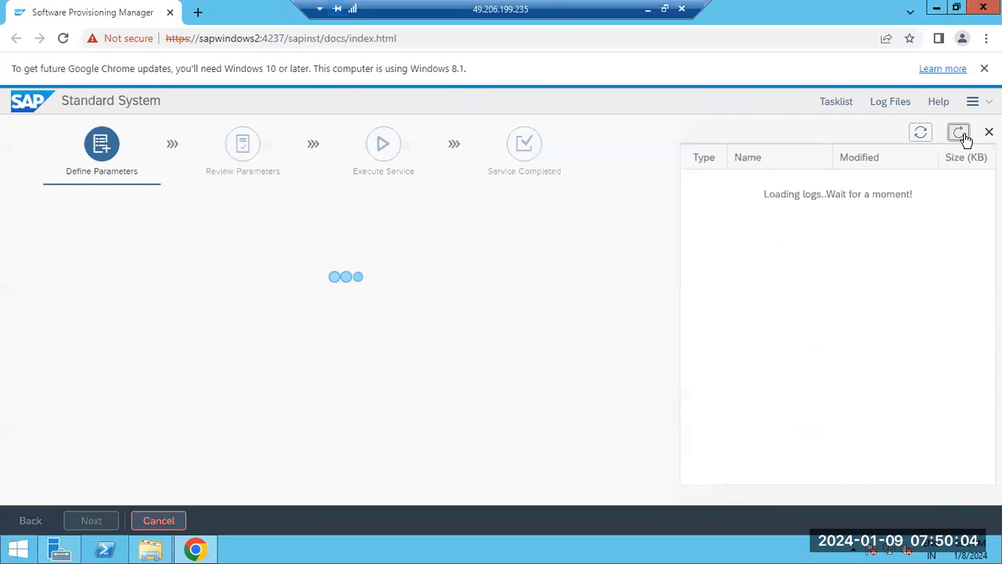
pyautogui.click(963, 135)
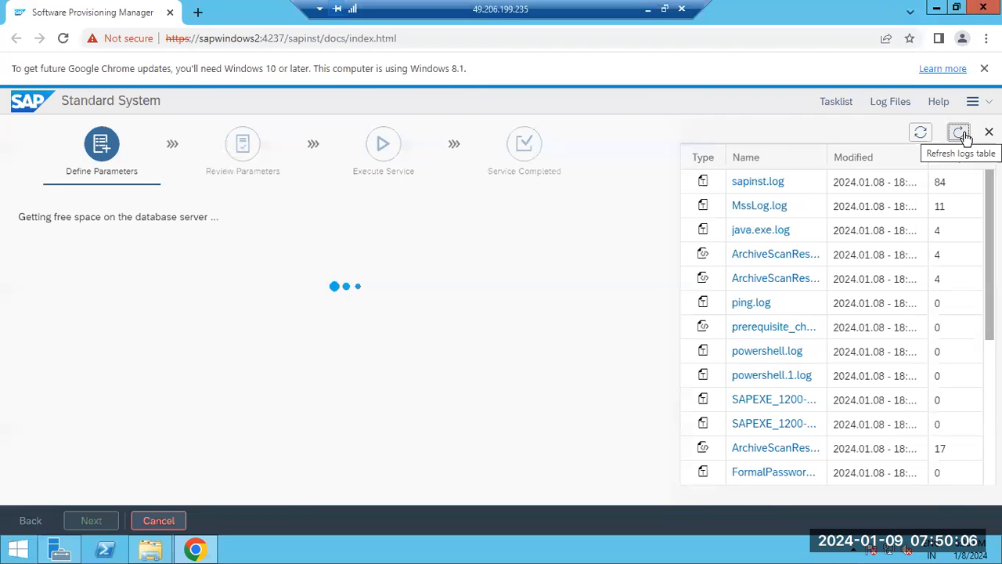
pyautogui.click(963, 134)
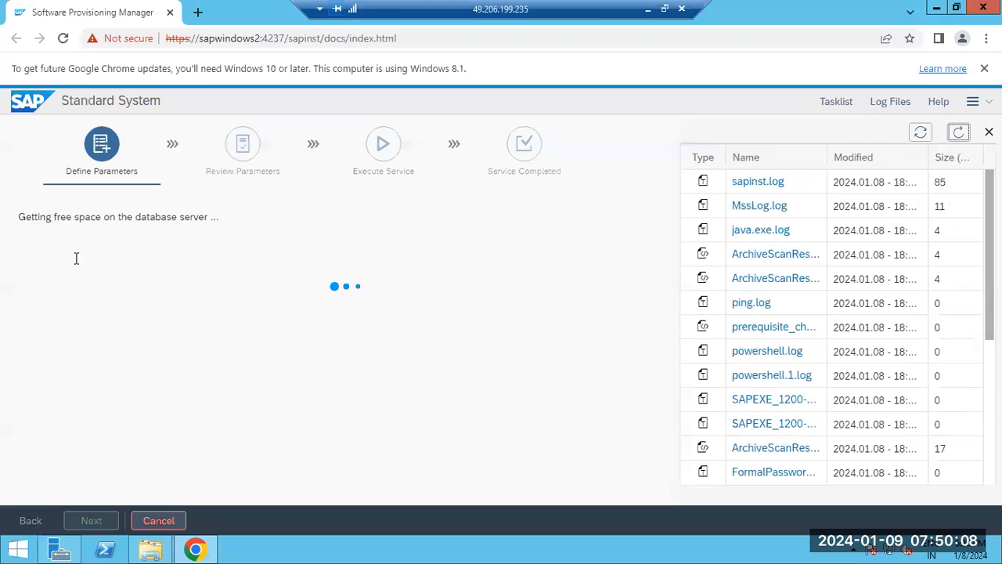
# Set the number of MS SQL Server data files to 4 for small systems and continue.
pyautogui.scroll(-1, 99, 412)
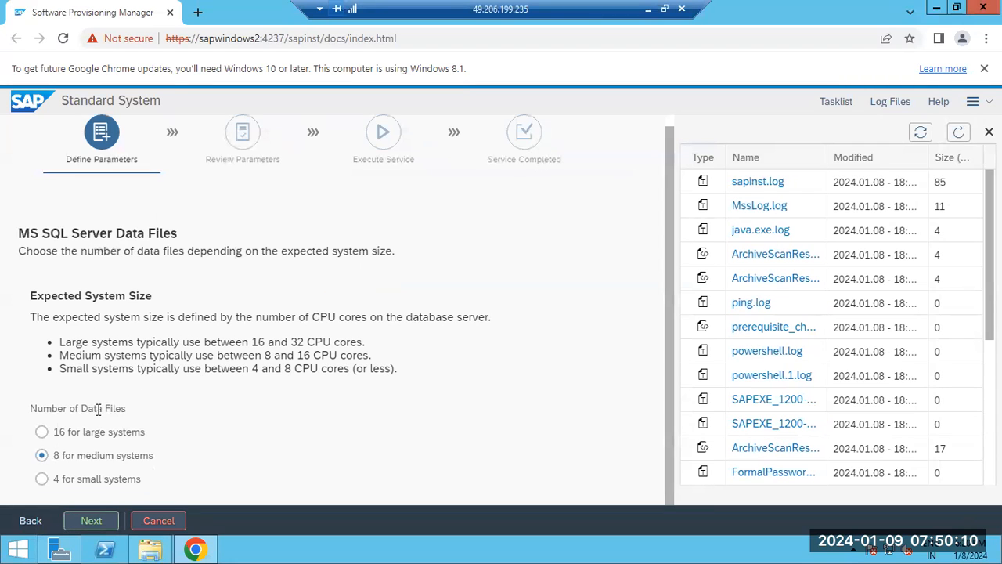
pyautogui.click(55, 480)
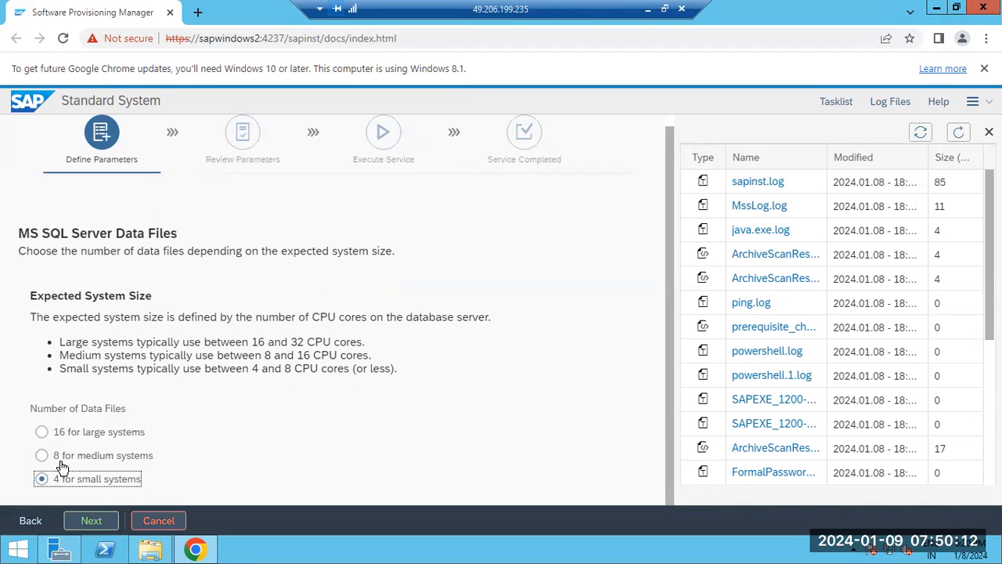
pyautogui.moveTo(69, 408); pyautogui.dragTo(121, 405)
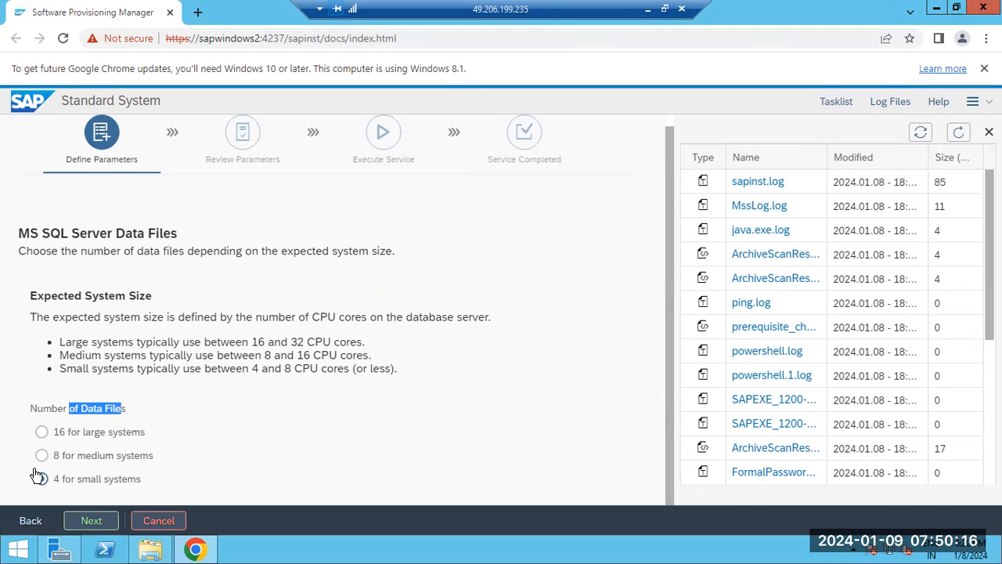
pyautogui.click(46, 432)
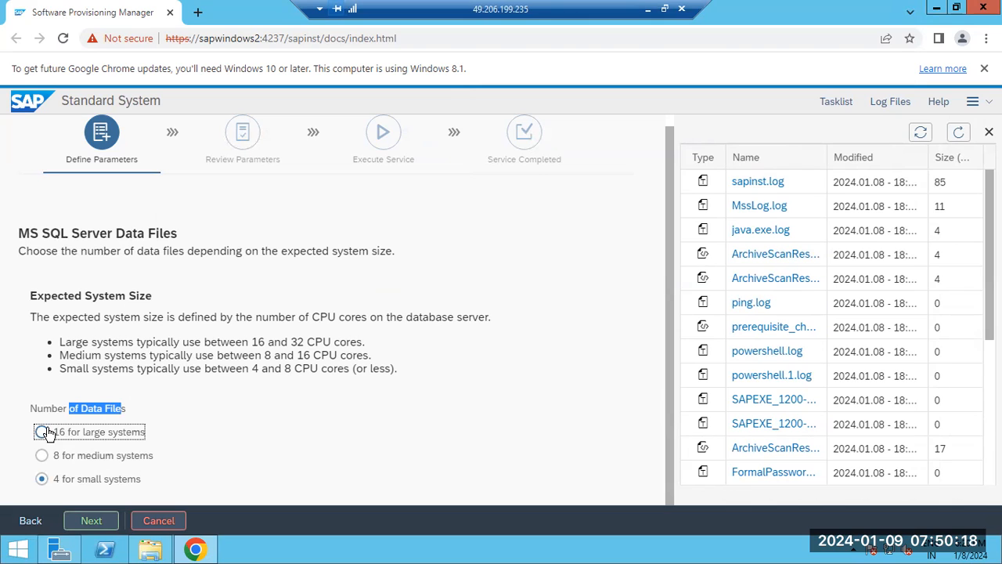
pyautogui.click(40, 454)
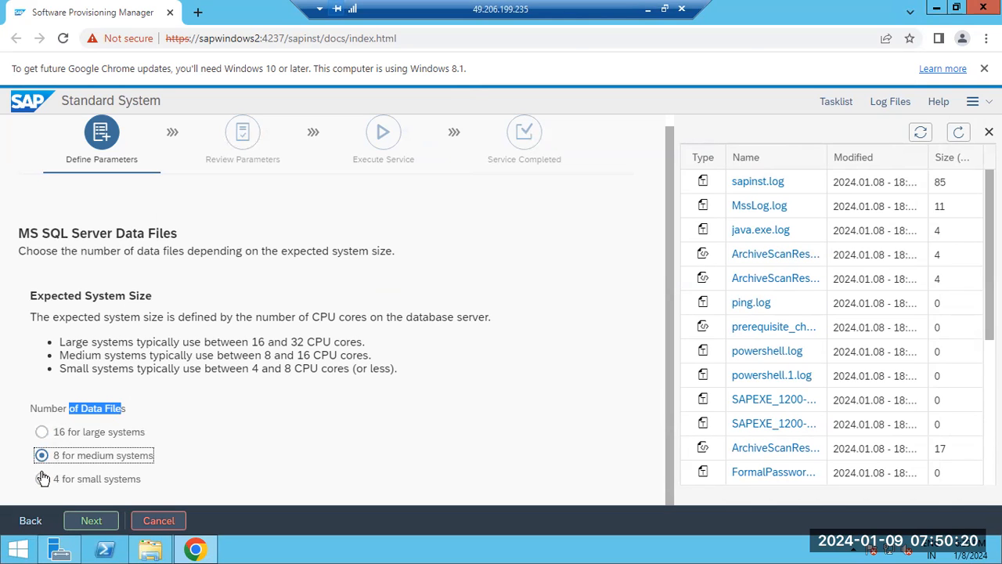
pyautogui.click(42, 478)
pyautogui.click(86, 519)
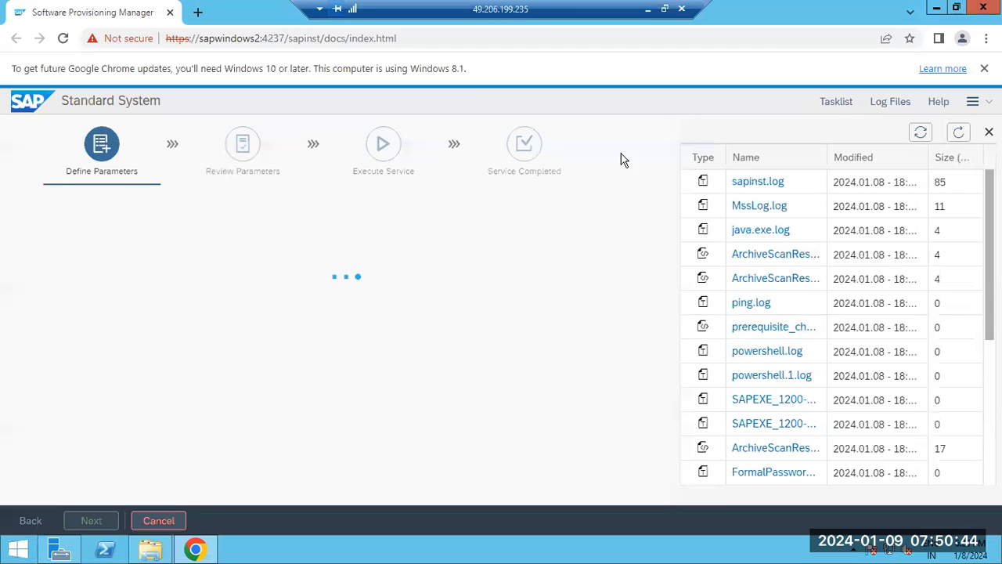
# Refresh the logs table to monitor the extraction of the load tools.
pyautogui.click(958, 134)
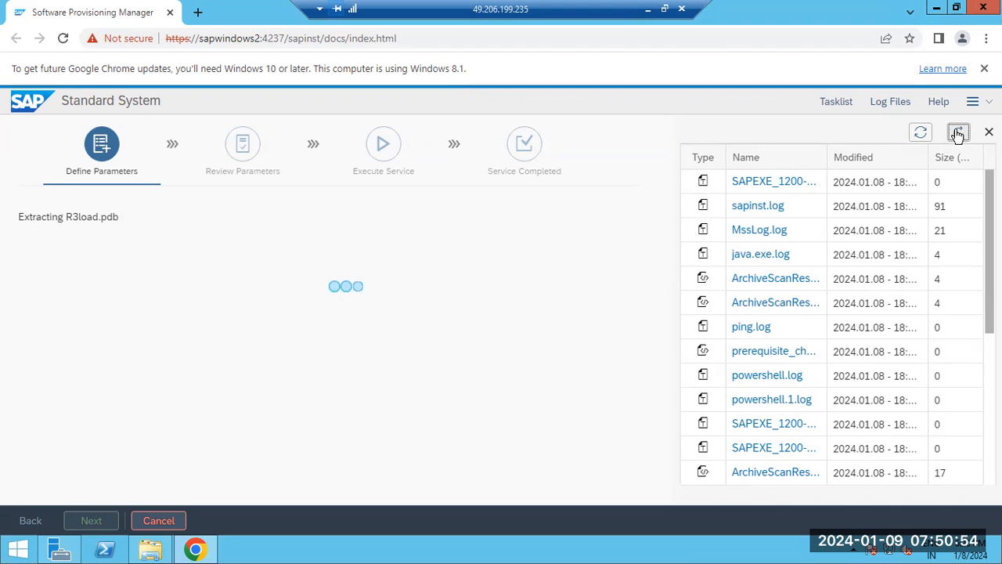
pyautogui.click(958, 133)
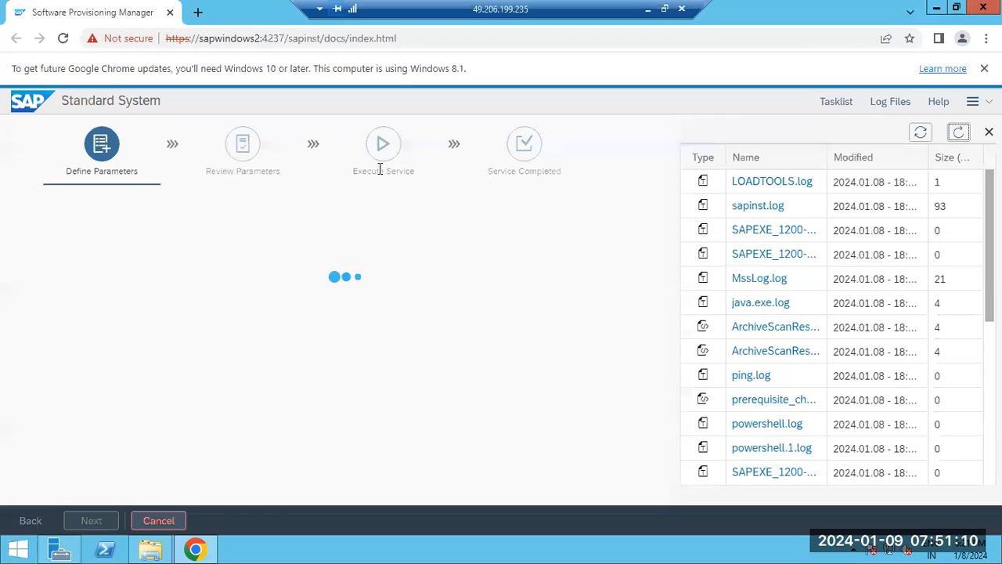
pyautogui.moveTo(379, 170); pyautogui.dragTo(407, 170)
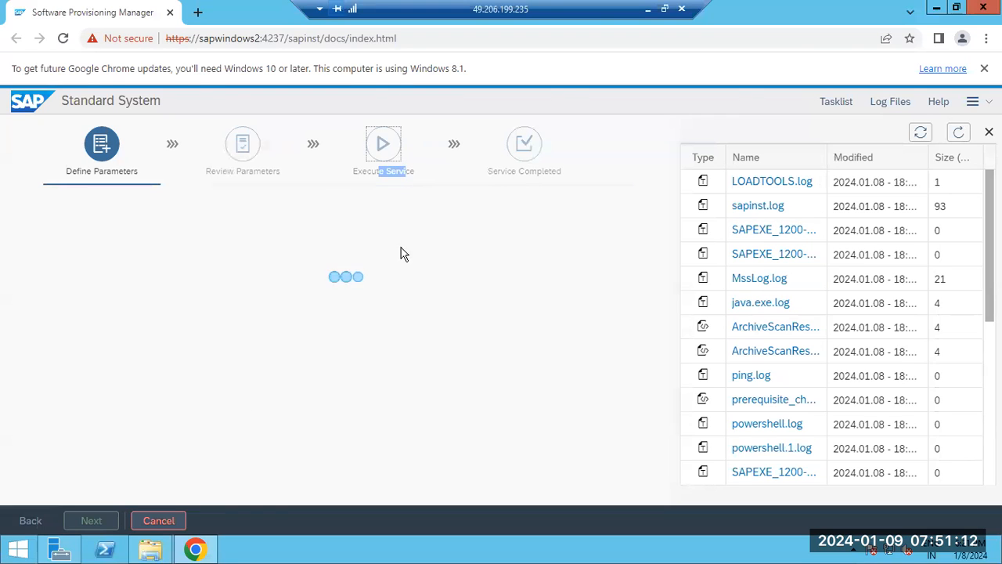
pyautogui.click(403, 363)
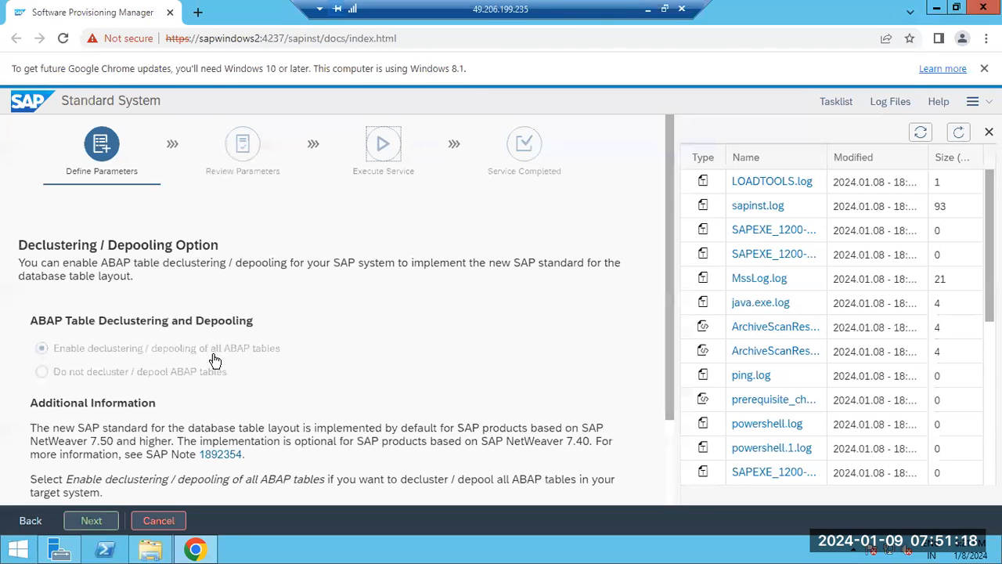
# Accept declustering / depooling of all ABAP tables and 3 parallel jobs for the database import.
pyautogui.click(90, 523)
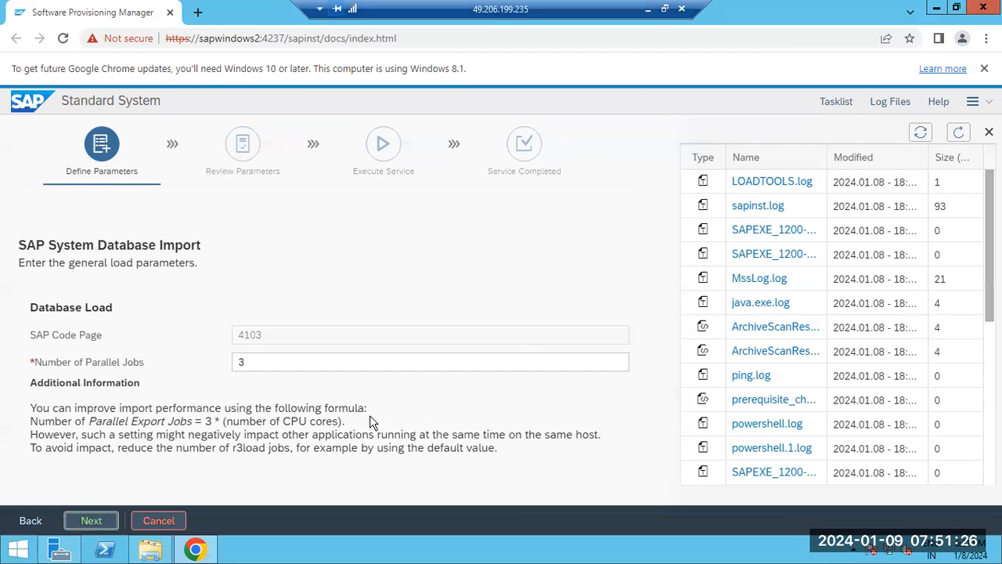
pyautogui.click(91, 521)
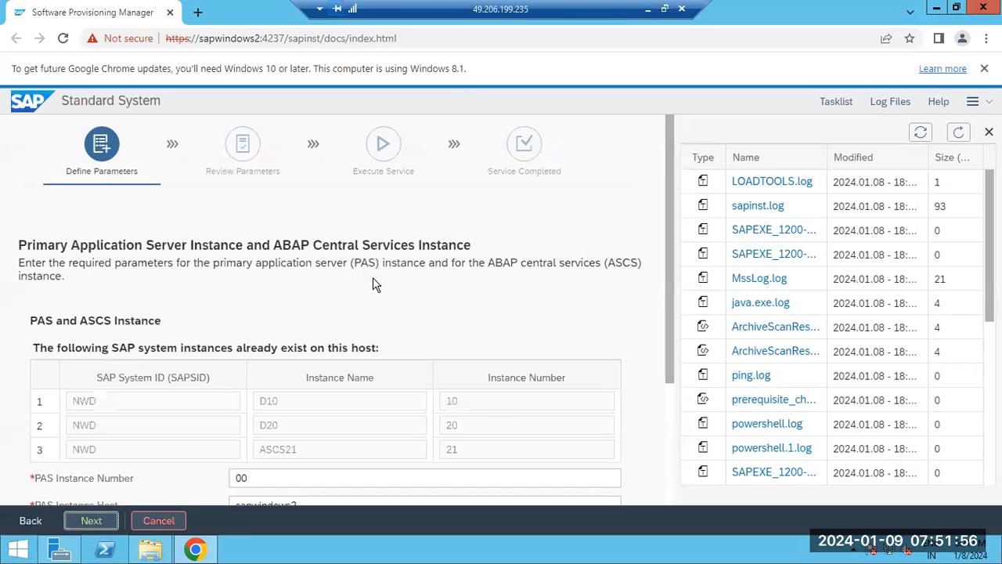
# Accept PAS instance number 00 and ASCS instance number 01 on host sapwindows2 and continue.
pyautogui.scroll(-1, 312, 354)
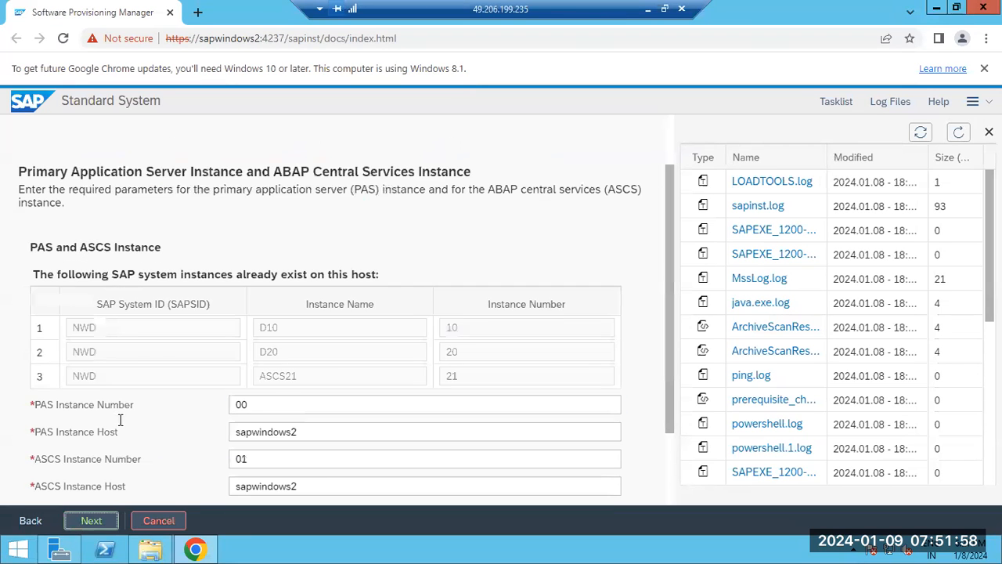
pyautogui.moveTo(89, 404); pyautogui.dragTo(130, 400)
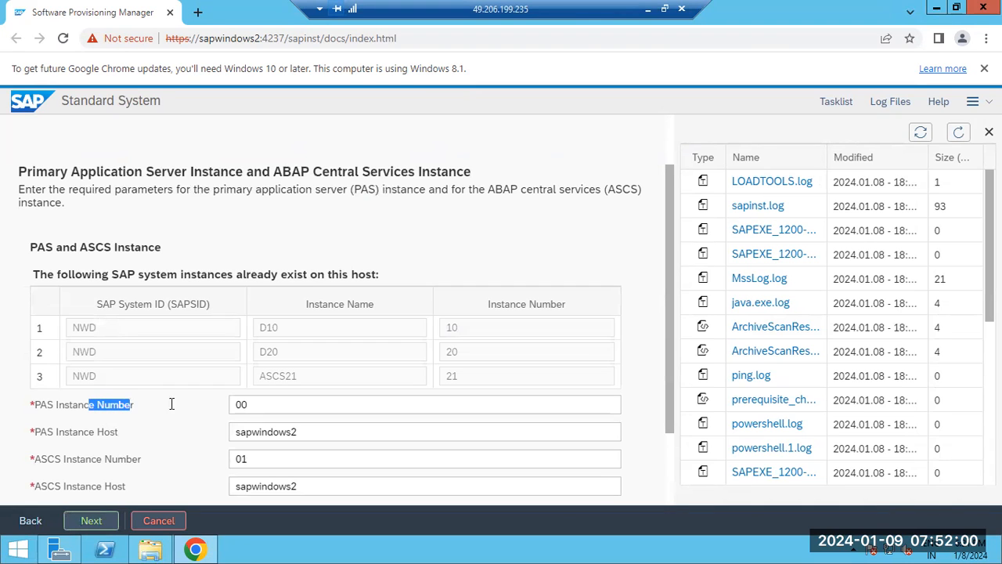
pyautogui.click(266, 405)
pyautogui.moveTo(266, 405); pyautogui.dragTo(230, 405)
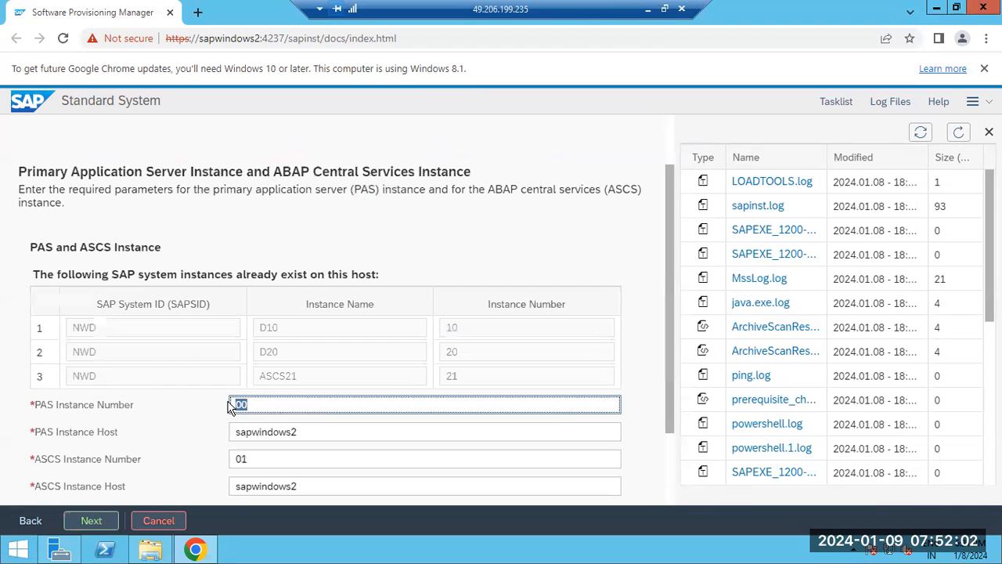
pyautogui.scroll(-1, 228, 402)
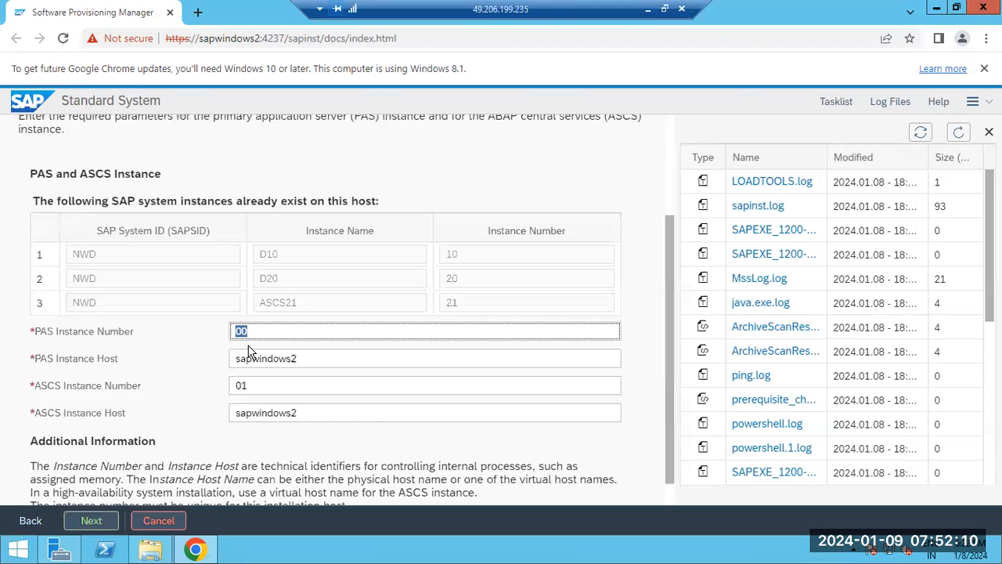
pyautogui.doubleClick(251, 387)
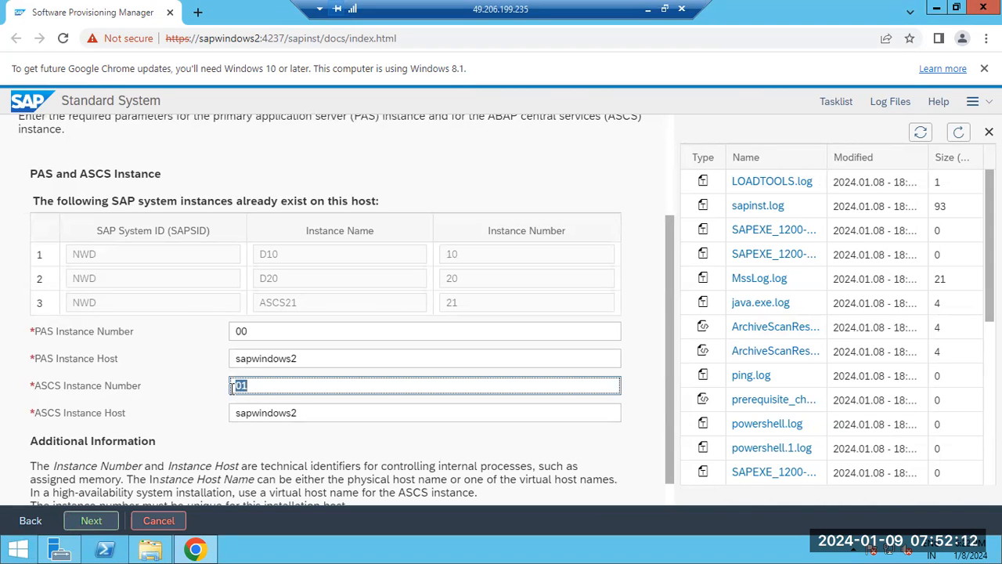
pyautogui.click(91, 520)
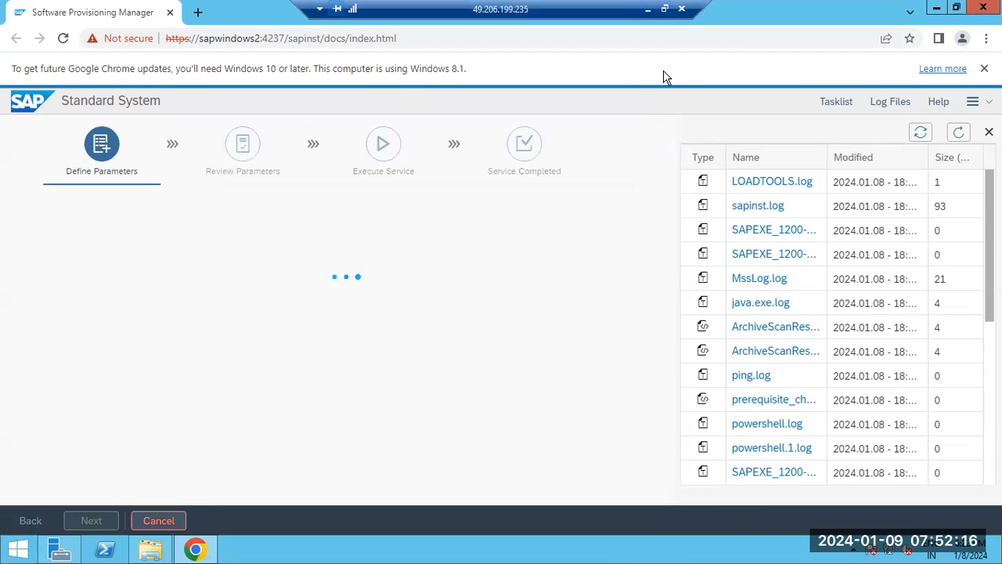
# Switch to Paint and add the lines "SID=" and "IN=00--99" to the notes below HOSTAGENT.
pyautogui.click(648, 9)
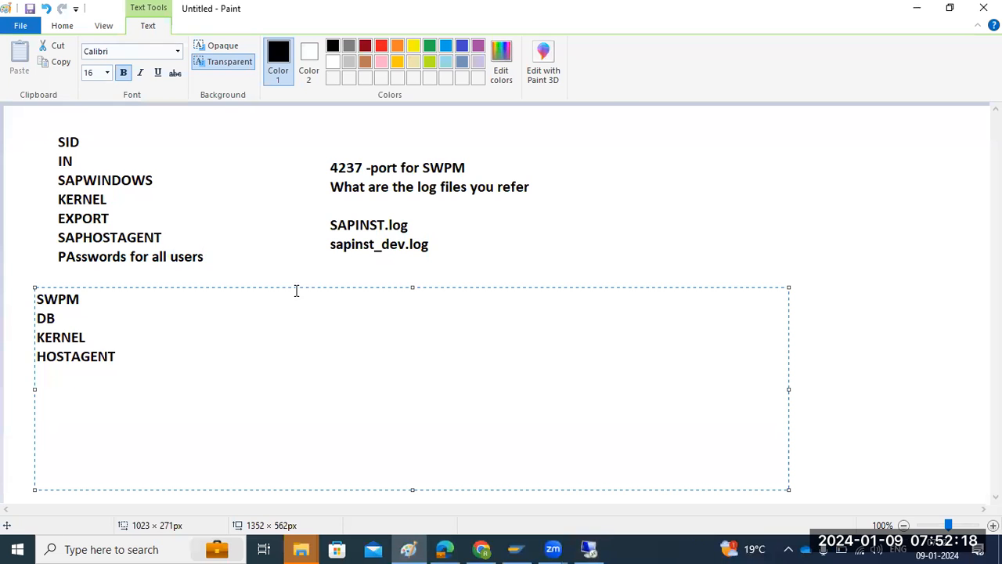
pyautogui.write('SID=')
pyautogui.press('Return')
pyautogui.write('IN')
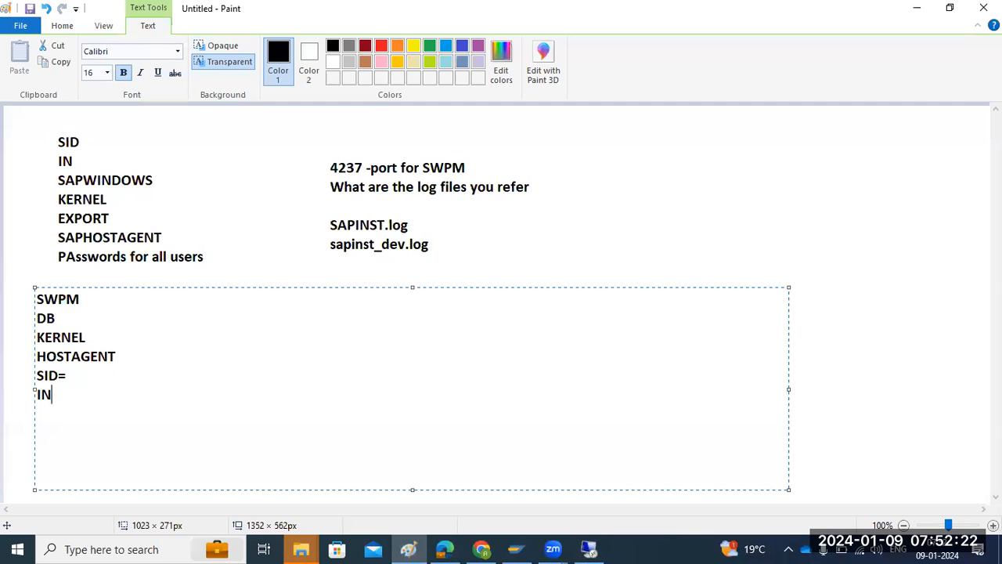
pyautogui.write('=00--99')
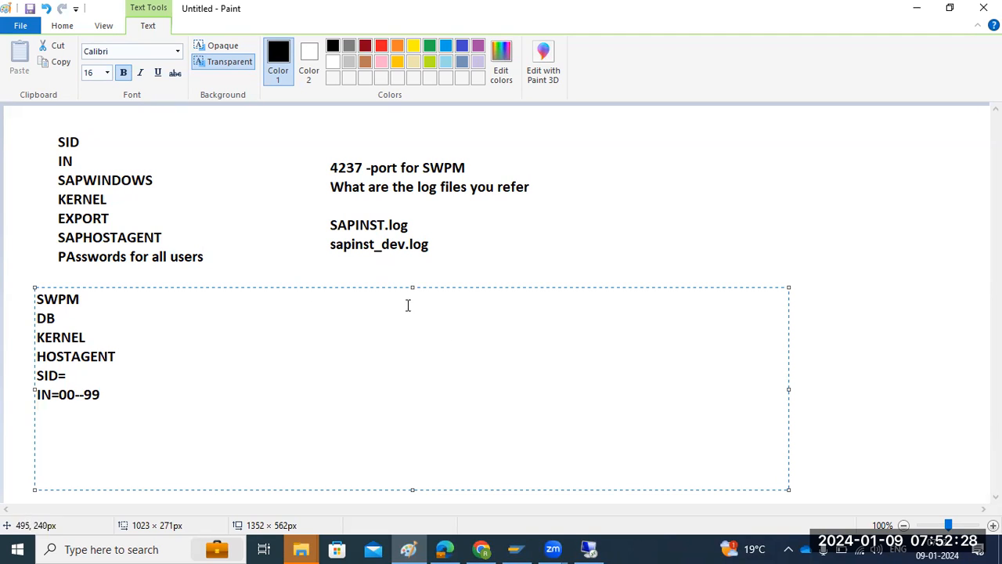
# Return to SWPM, check the newest entries in the refreshed sapinst.log, and continue with no SLD destination.
pyautogui.click(591, 551)
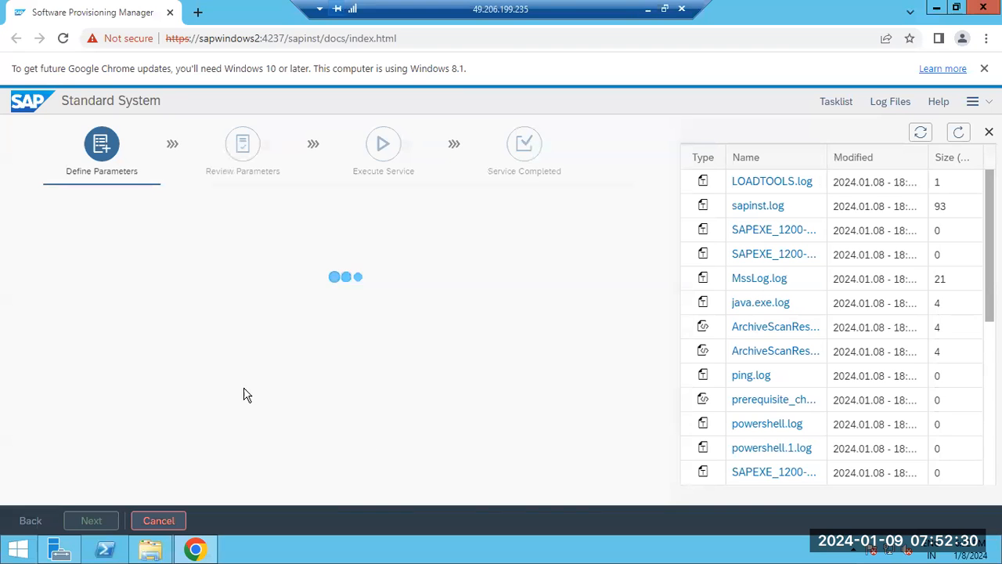
pyautogui.click(958, 135)
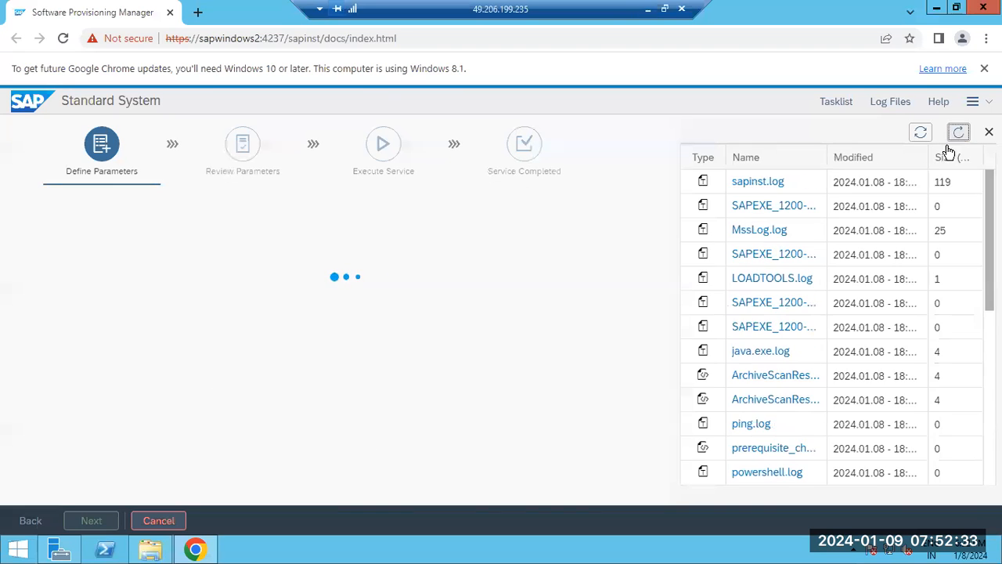
pyautogui.click(766, 182)
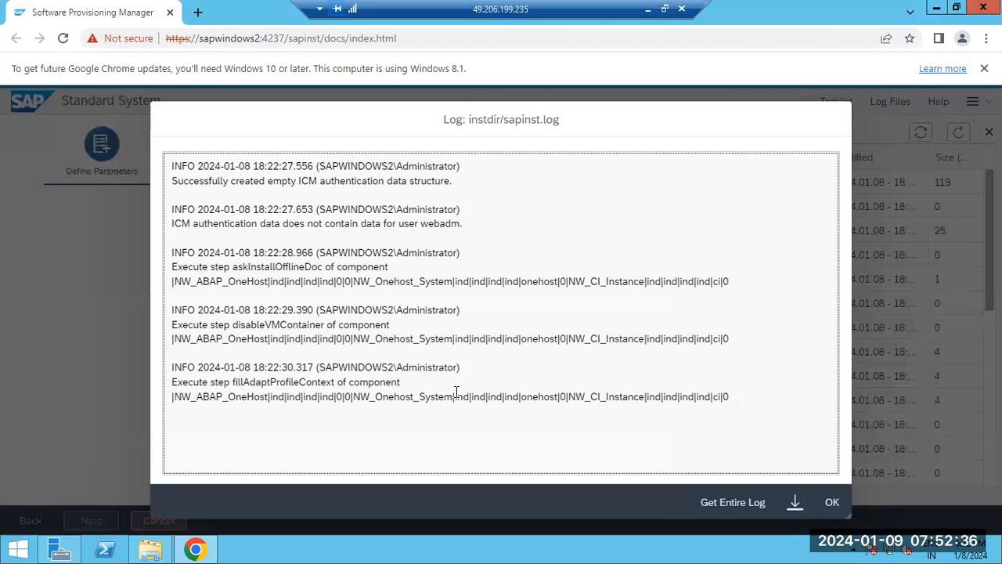
pyautogui.moveTo(460, 387); pyautogui.dragTo(603, 407)
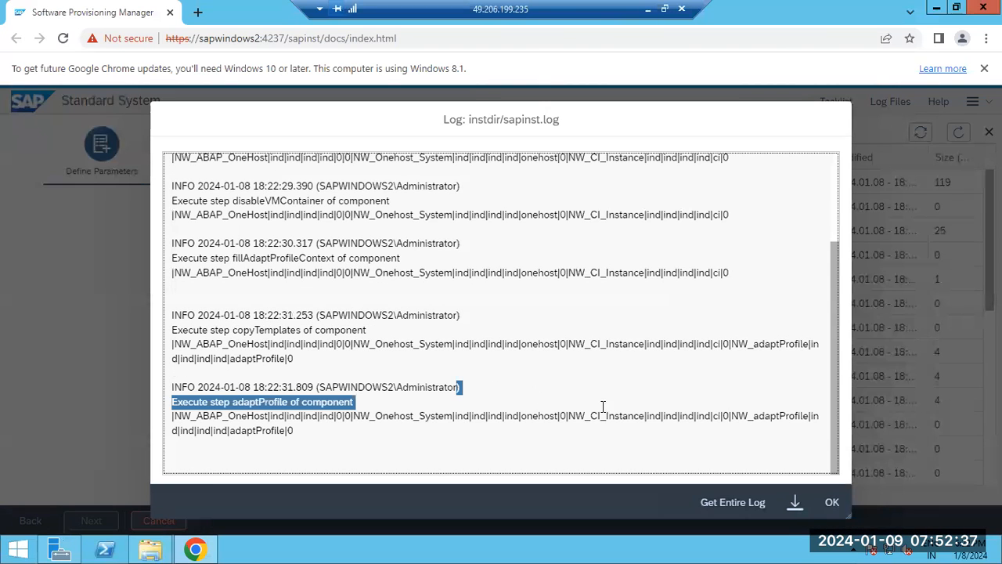
pyautogui.click(832, 506)
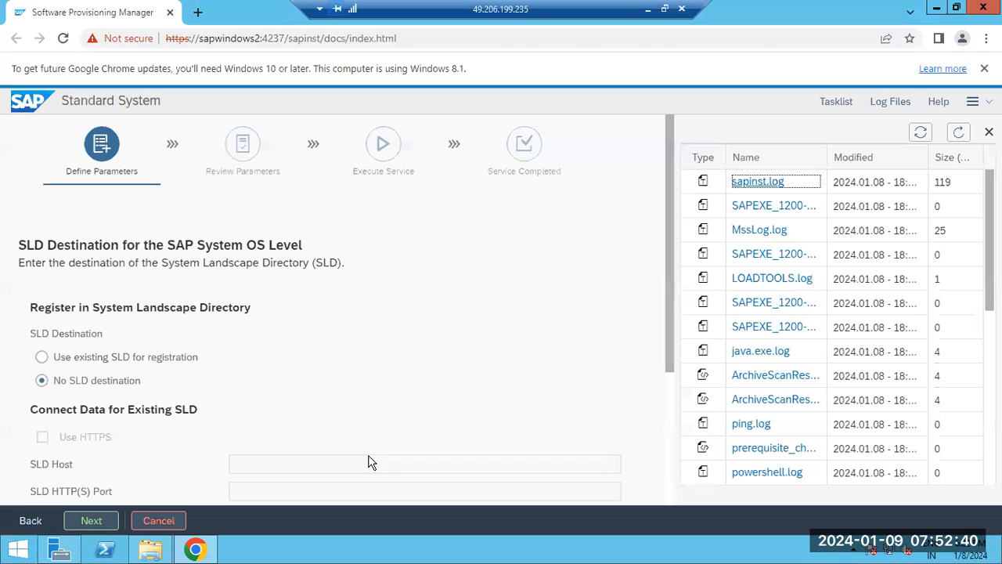
pyautogui.click(91, 520)
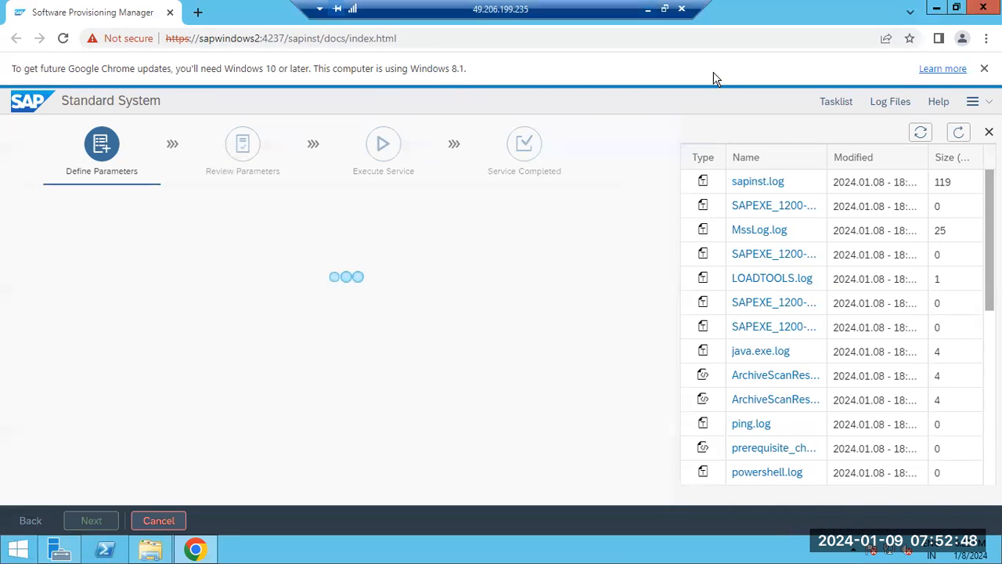
# Look over the parameter notes in Paint, and return to SWPM to read the refreshed sapinst.log.
pyautogui.hotkey('alt', 'Tab')
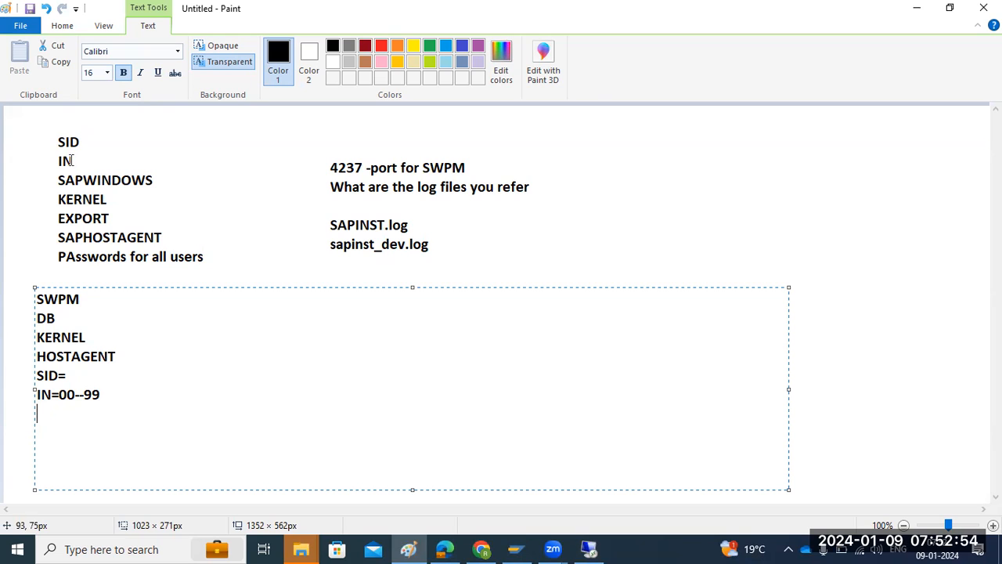
pyautogui.click(579, 547)
pyautogui.click(961, 133)
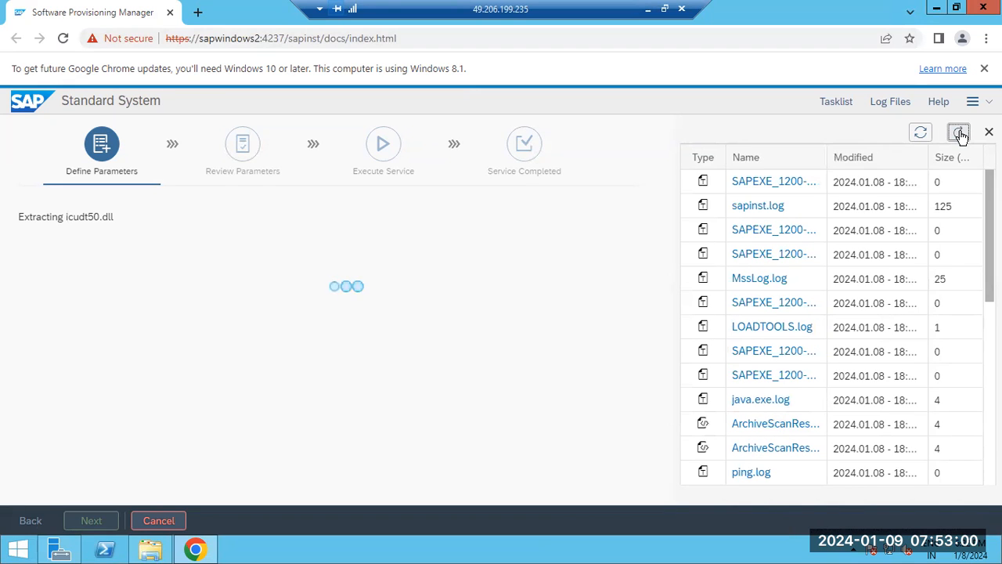
pyautogui.click(775, 206)
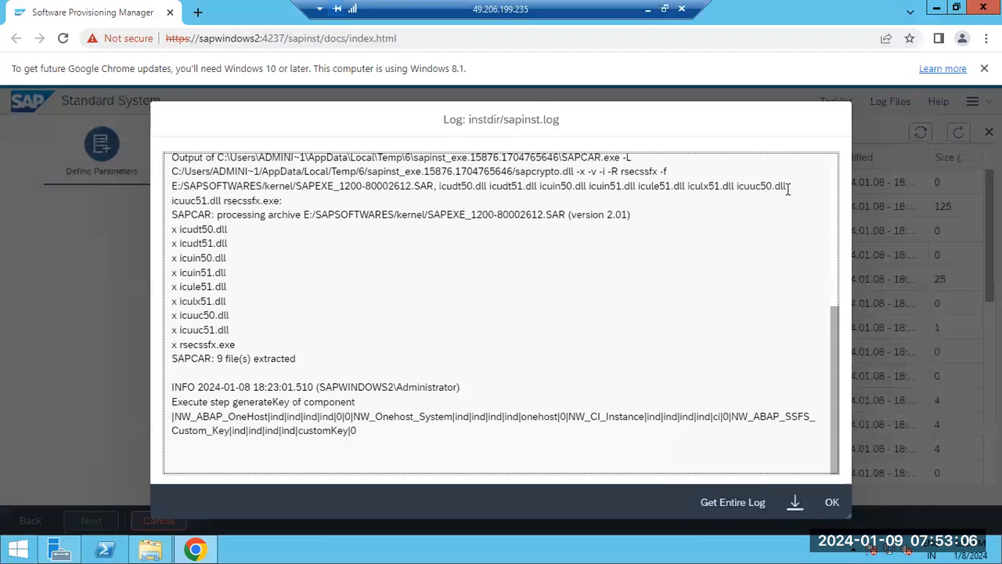
pyautogui.click(832, 503)
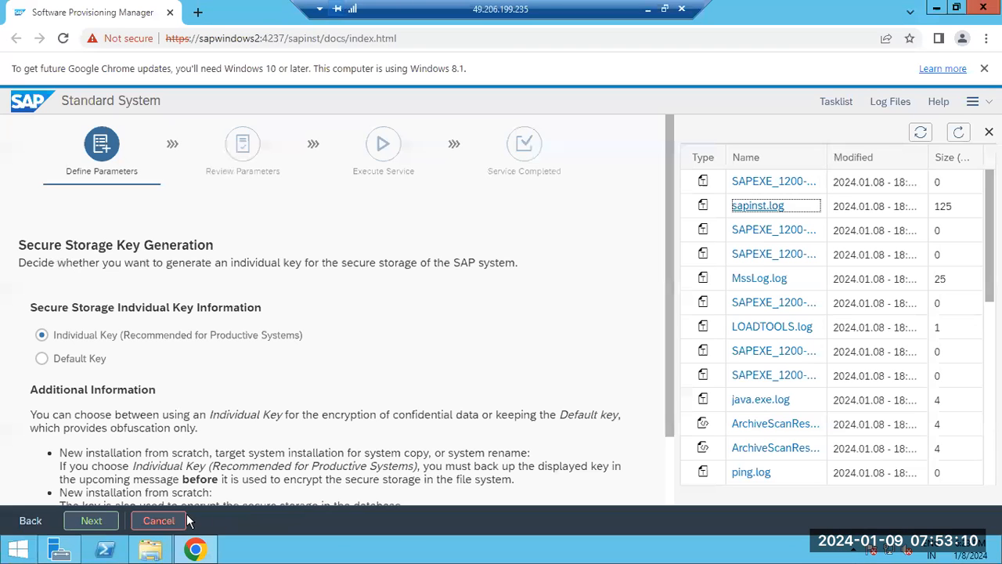
# Choose the individual key for secure storage, highlight the generated key value, and accept the encryption warning.
pyautogui.click(97, 521)
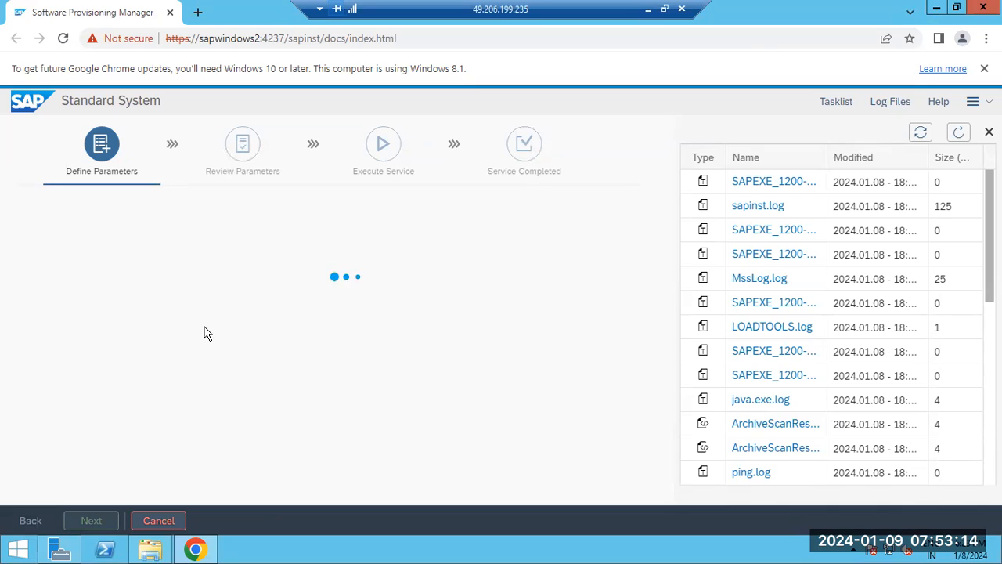
pyautogui.moveTo(106, 351); pyautogui.dragTo(478, 354)
pyautogui.moveTo(95, 352); pyautogui.dragTo(493, 354)
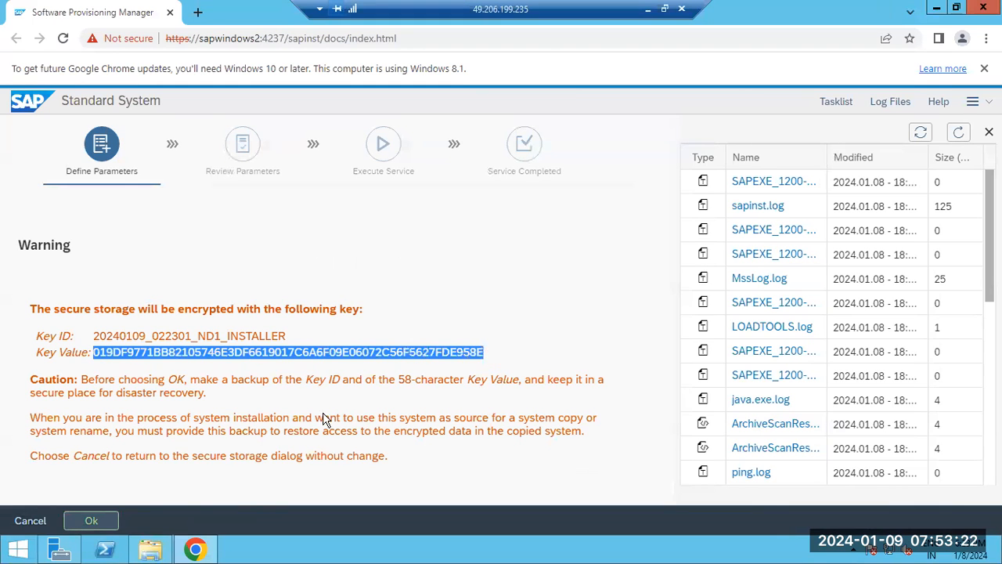
pyautogui.click(92, 520)
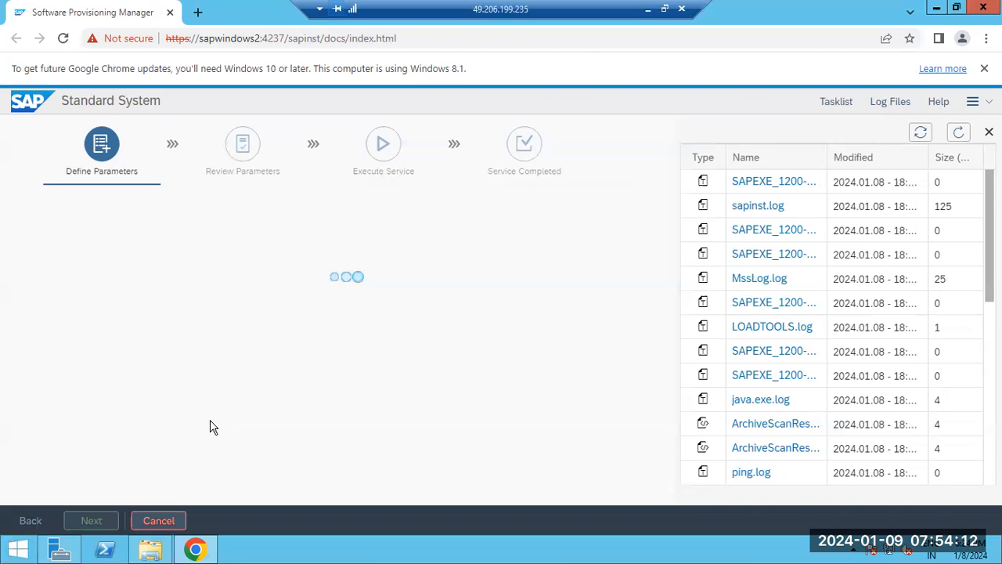
# Refresh the logs table and review the Parameter Summary from the parameter mode through the media and detected packages.
pyautogui.click(961, 138)
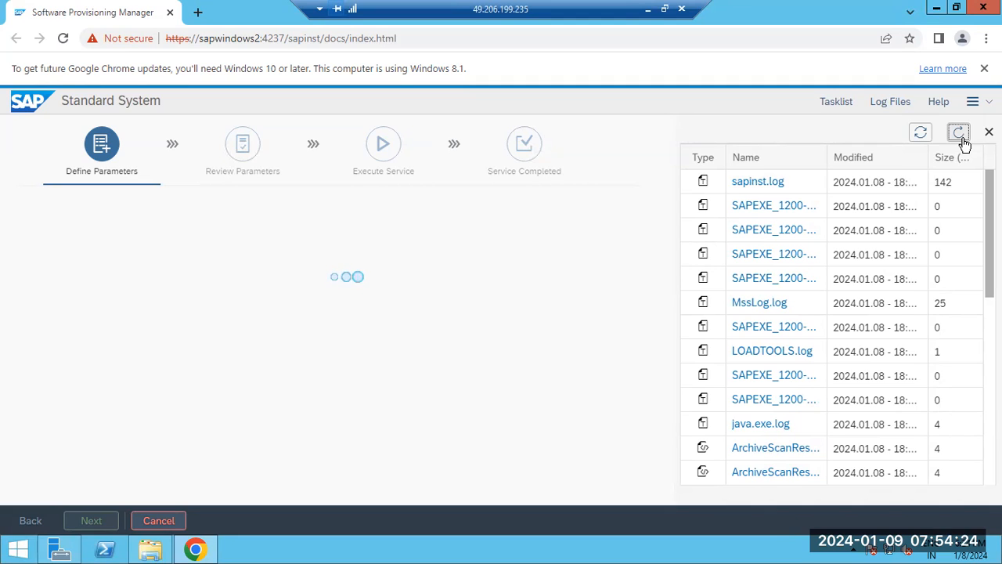
pyautogui.click(962, 141)
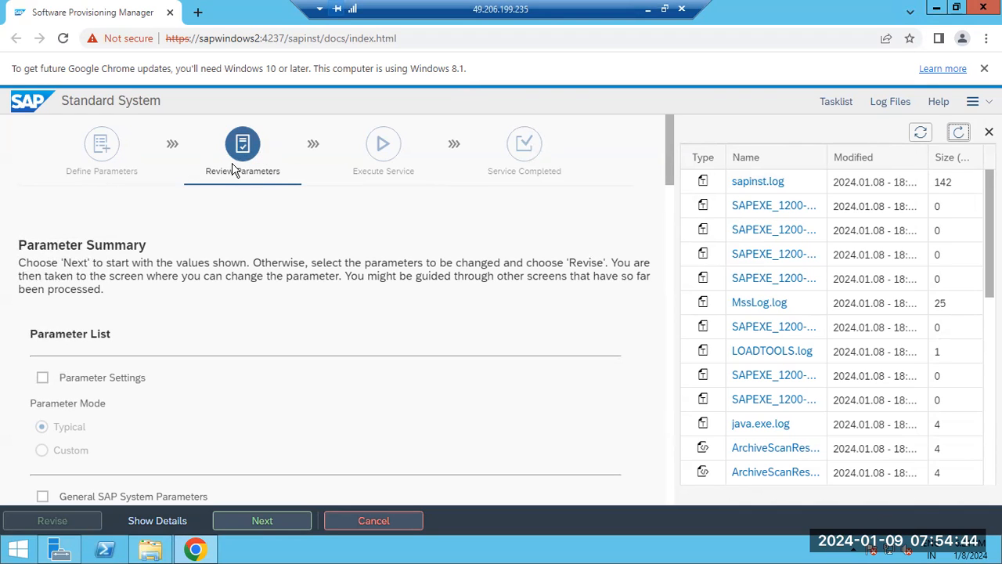
pyautogui.scroll(-3, 129, 300)
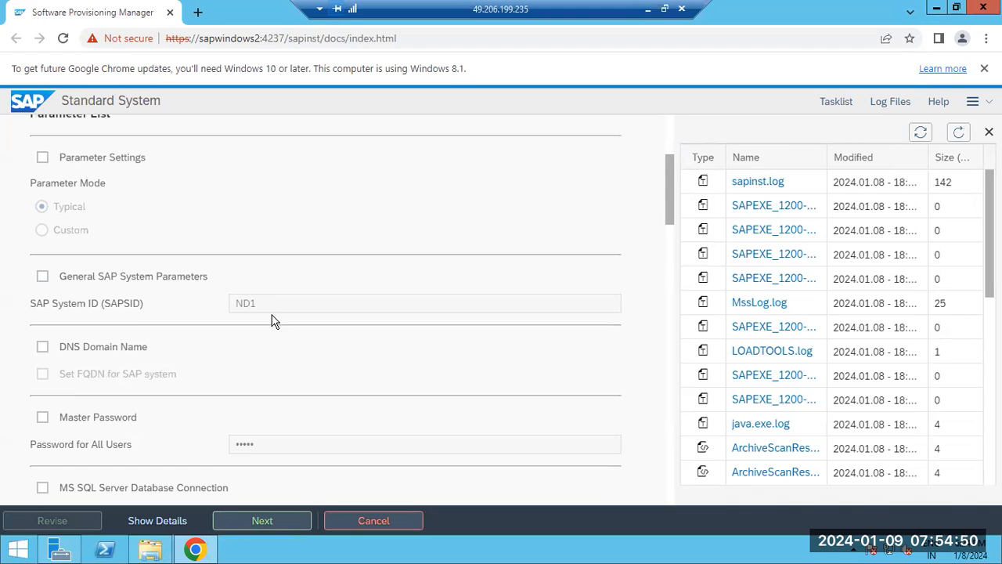
pyautogui.scroll(-5, 266, 329)
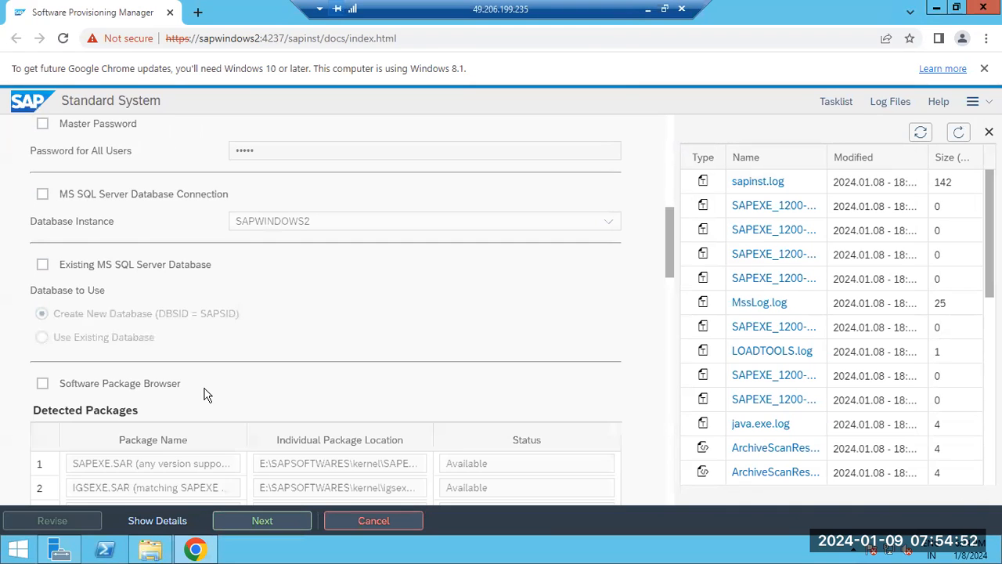
pyautogui.scroll(-5, 117, 436)
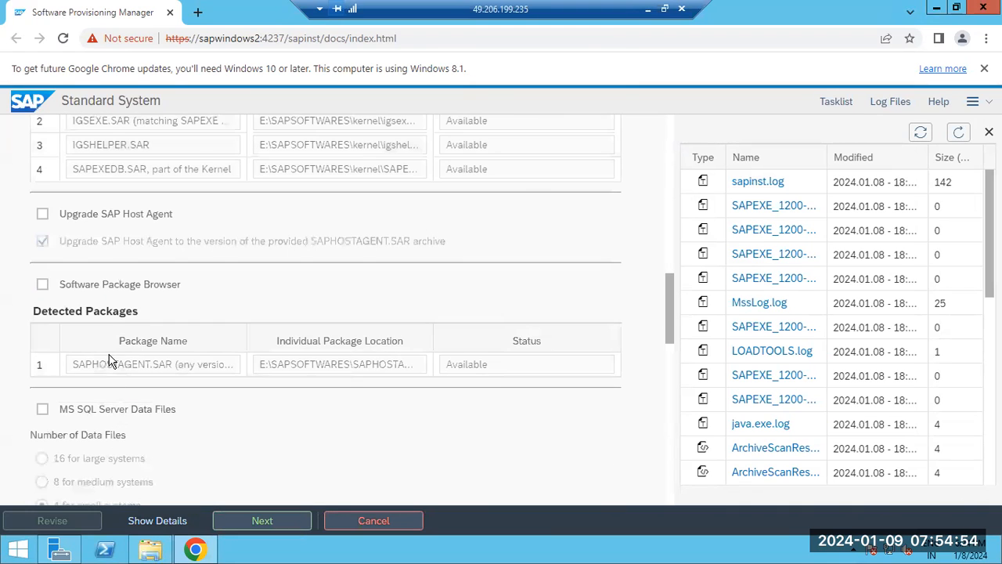
pyautogui.scroll(-8, 108, 360)
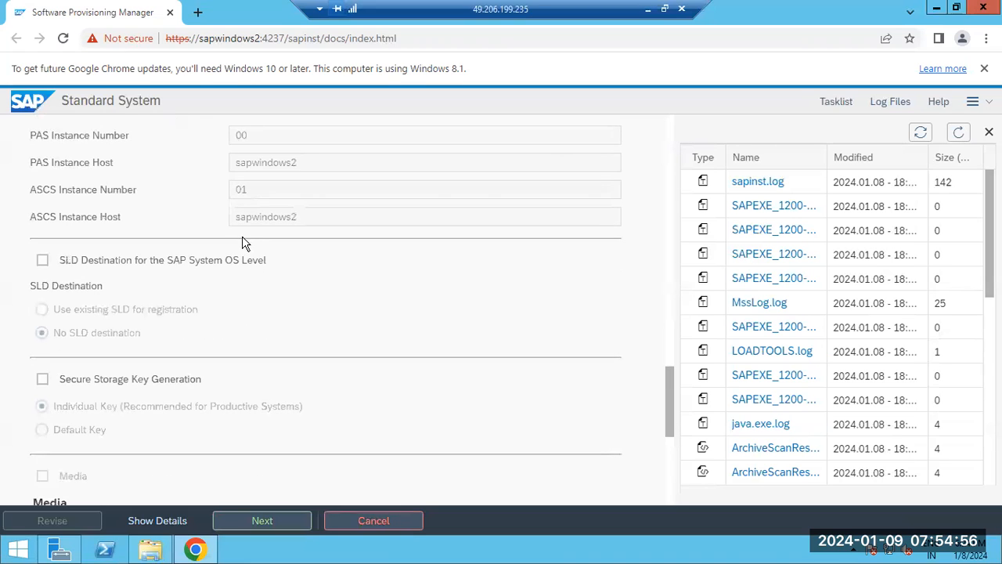
pyautogui.scroll(-5, 232, 281)
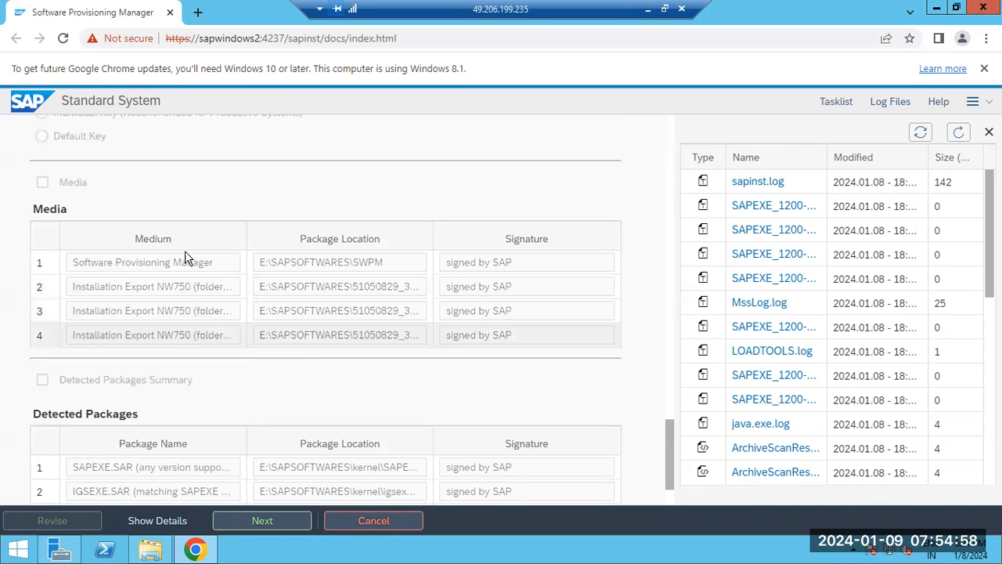
pyautogui.scroll(15, 213, 346)
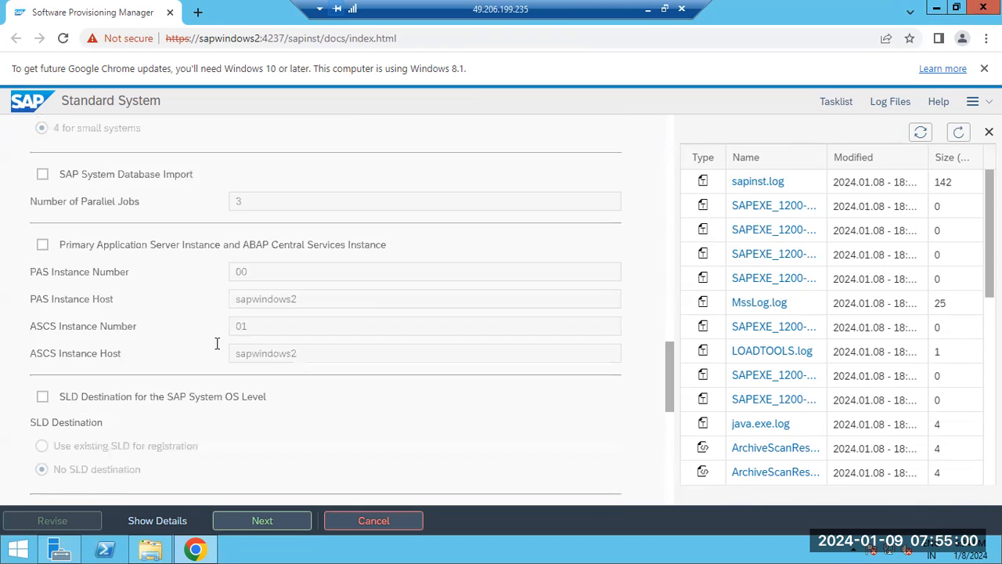
pyautogui.scroll(4, 217, 349)
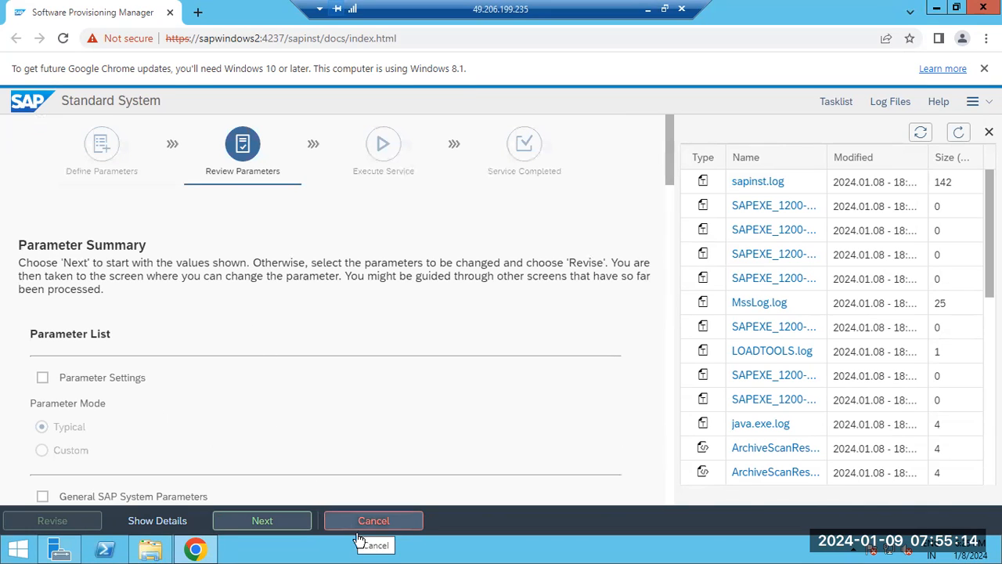
# Start the installation with the summarized parameters and refresh the logs table.
pyautogui.click(258, 523)
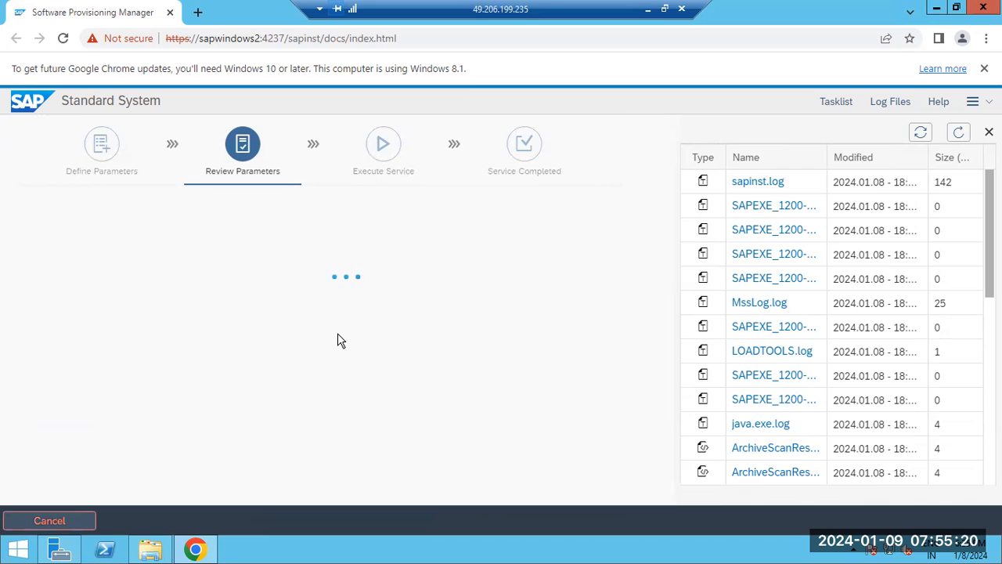
pyautogui.click(959, 133)
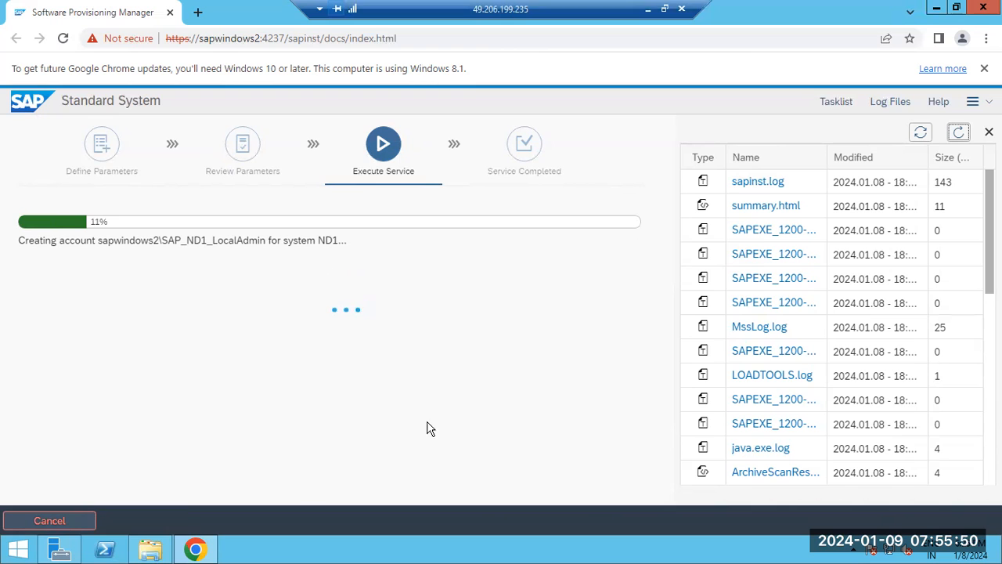
# Cancel the running installation and close the browser and File Explorer windows on the server.
pyautogui.click(71, 529)
pyautogui.click(527, 384)
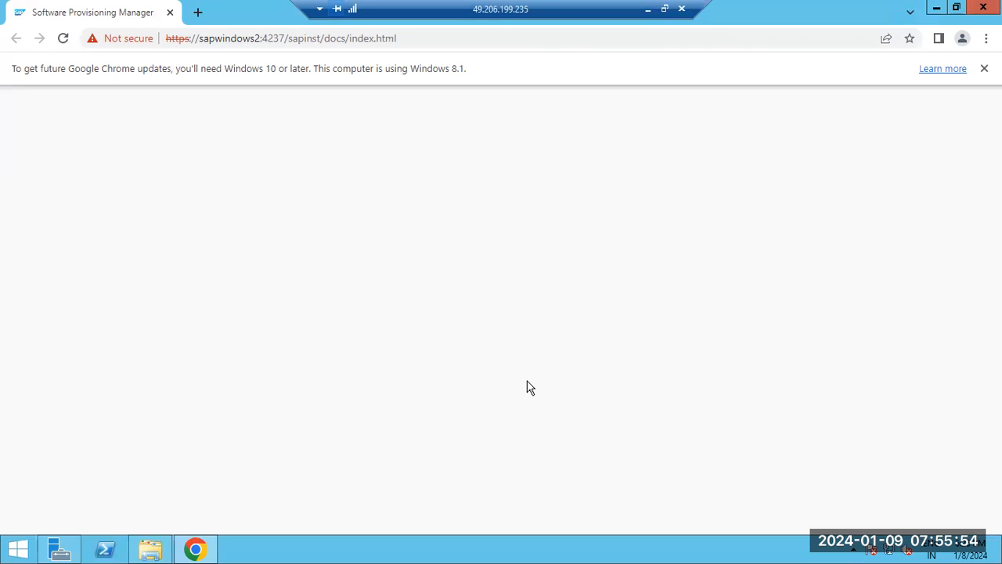
pyautogui.click(983, 7)
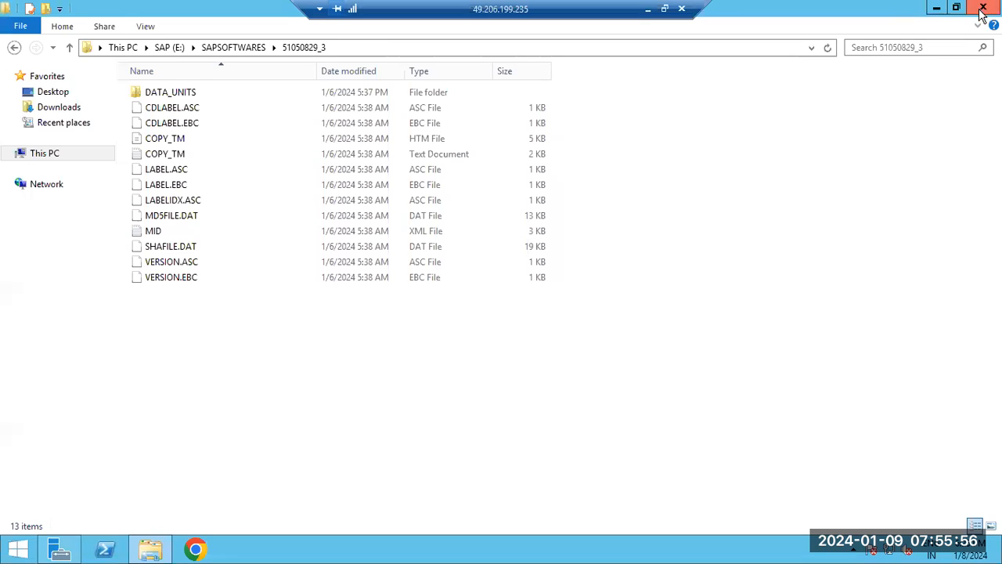
pyautogui.click(981, 10)
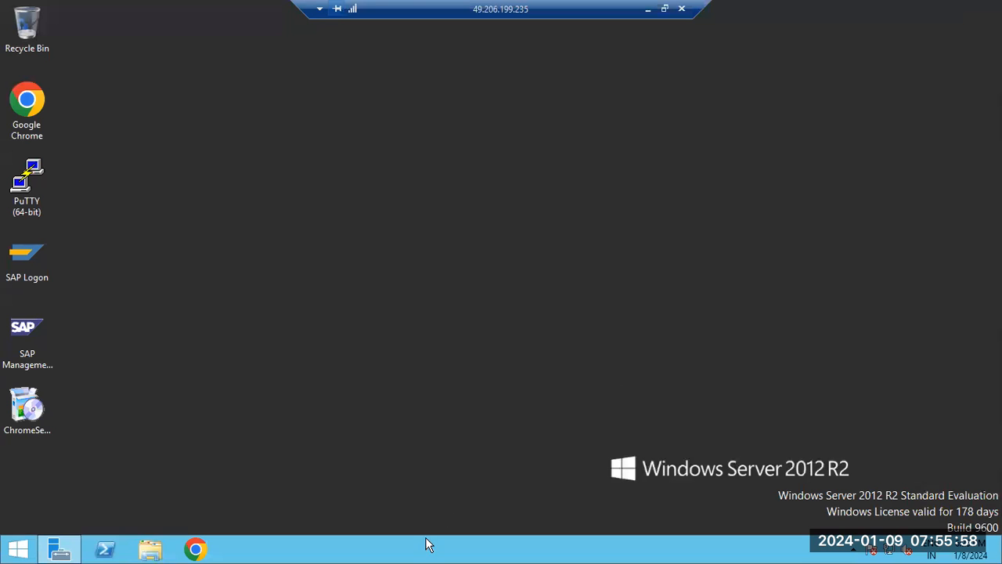